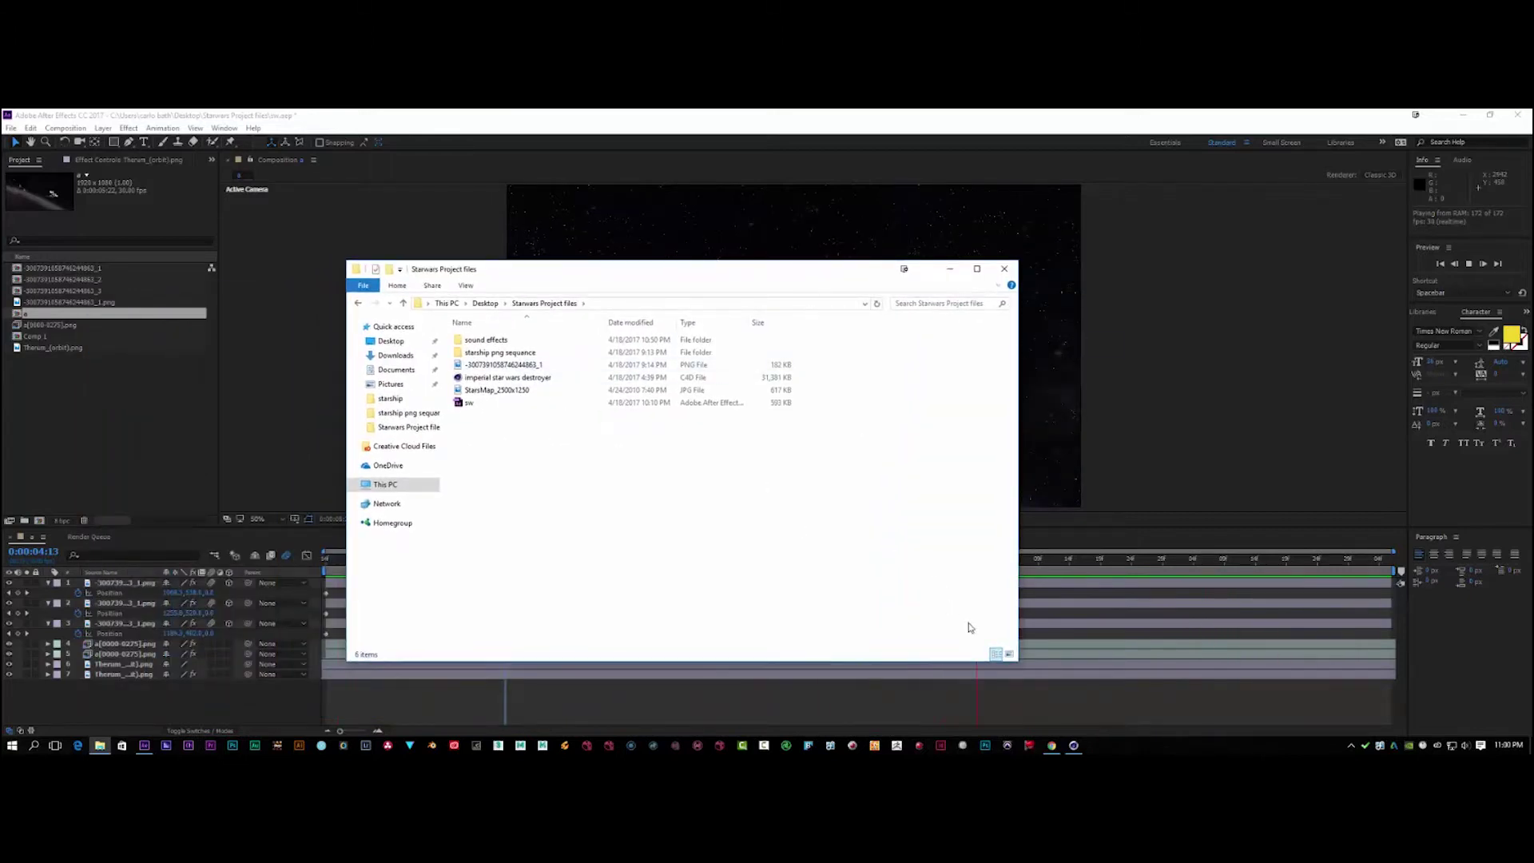
Show the Starwars Project files folder contents as large icons
click(1010, 654)
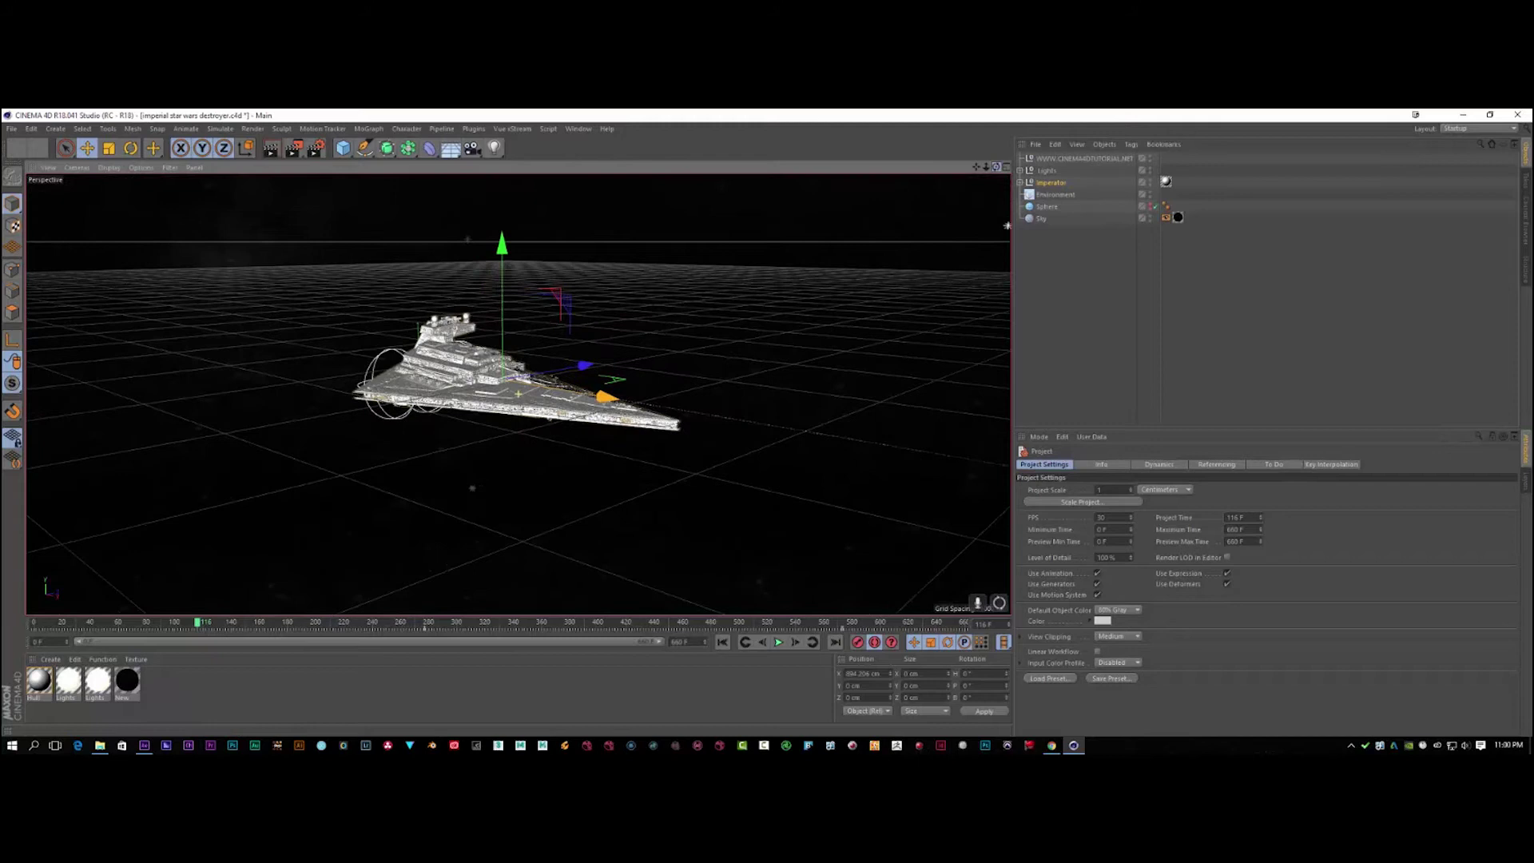
Play the Star Destroyer animation in Cinema 4D, orbit the view, then minimize Cinema 4D
click(779, 642)
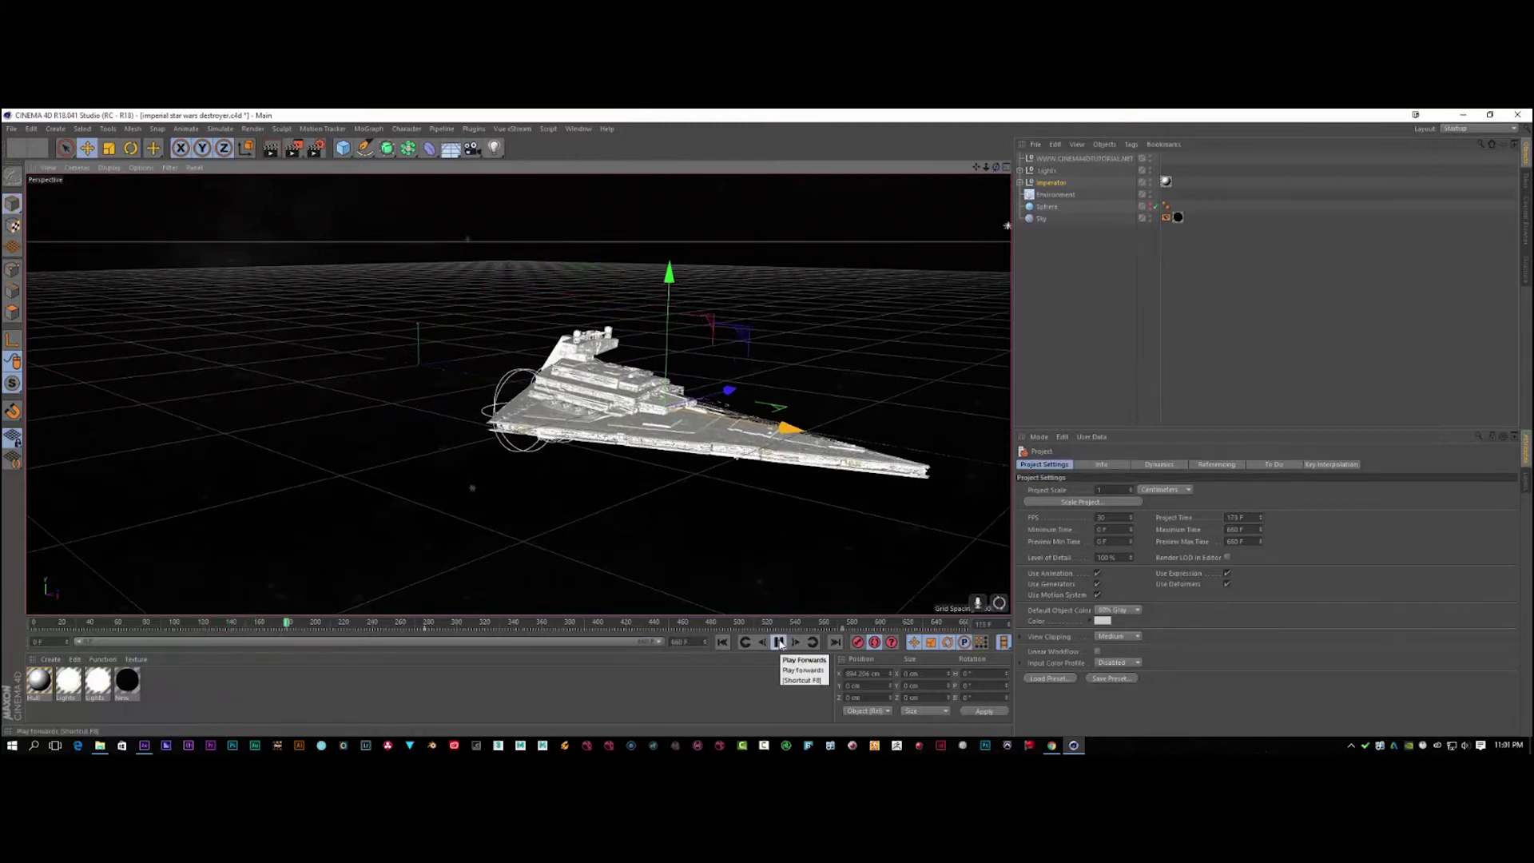
click(779, 643)
drag(997, 170, 867, 172)
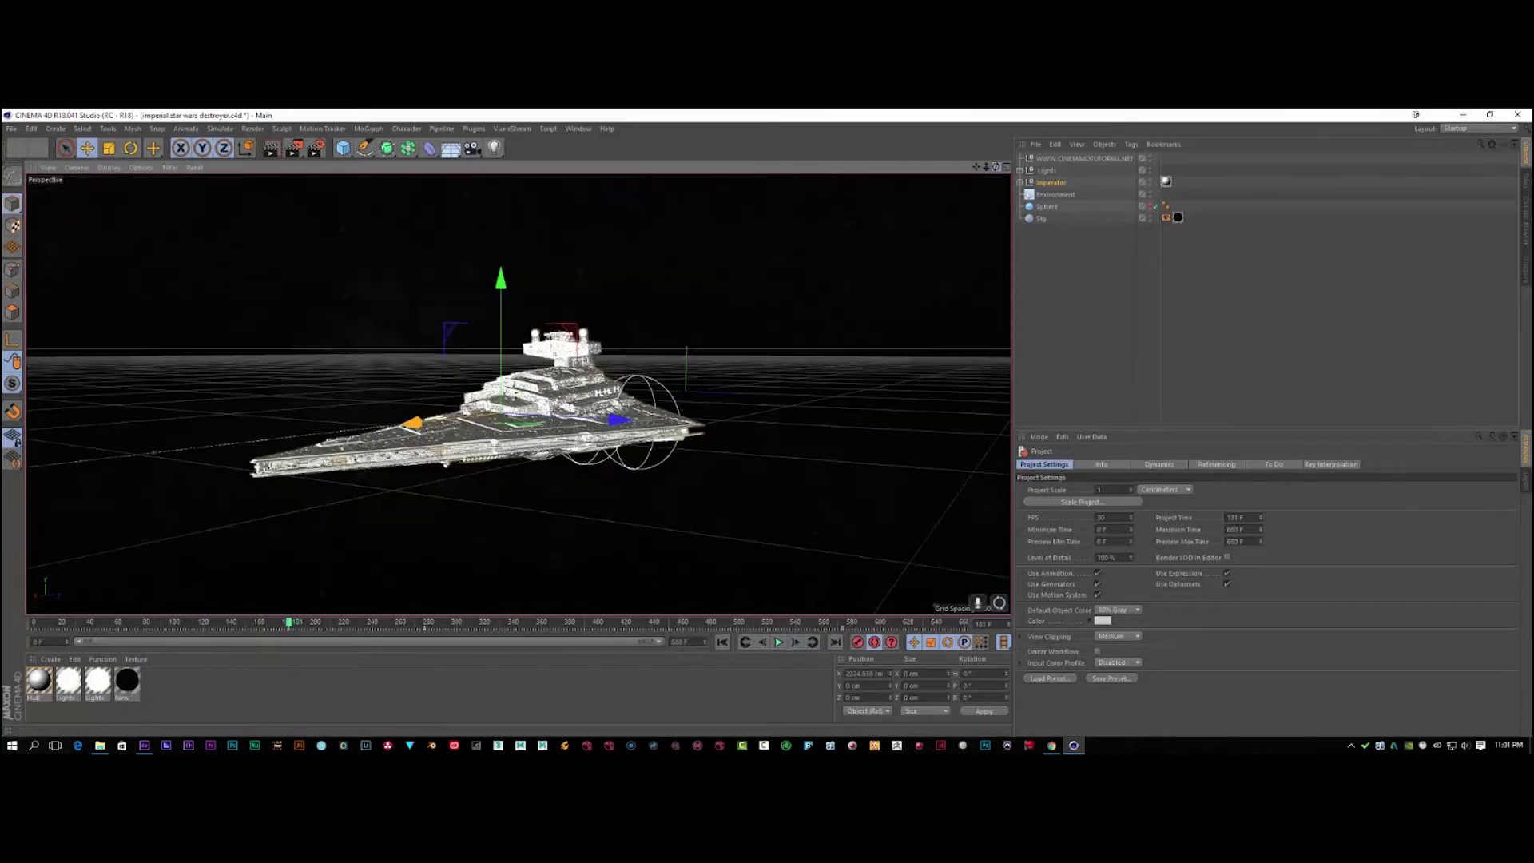
drag(988, 168, 955, 169)
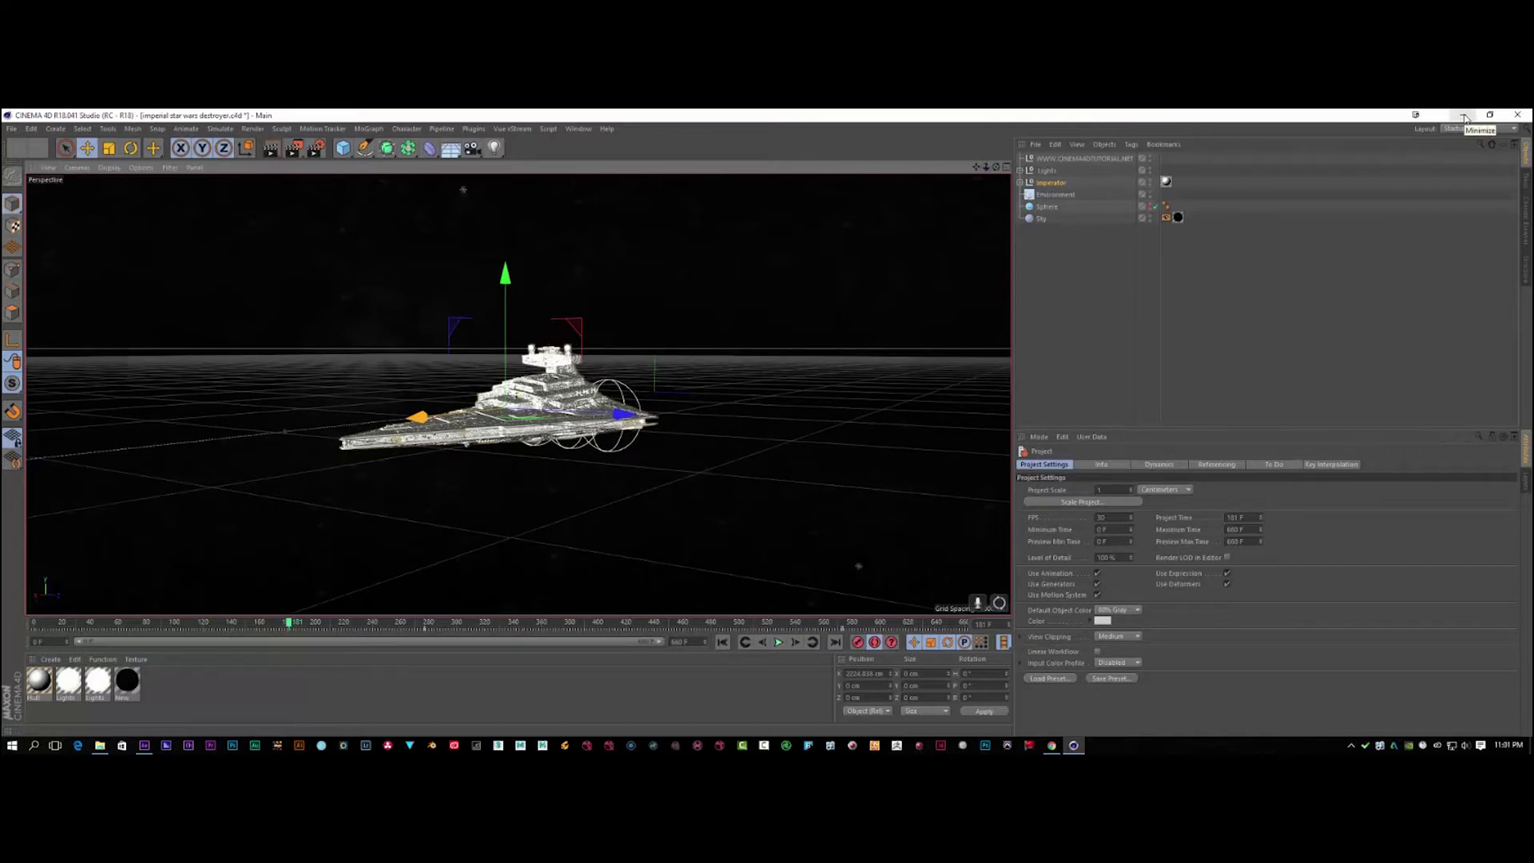
click(1465, 118)
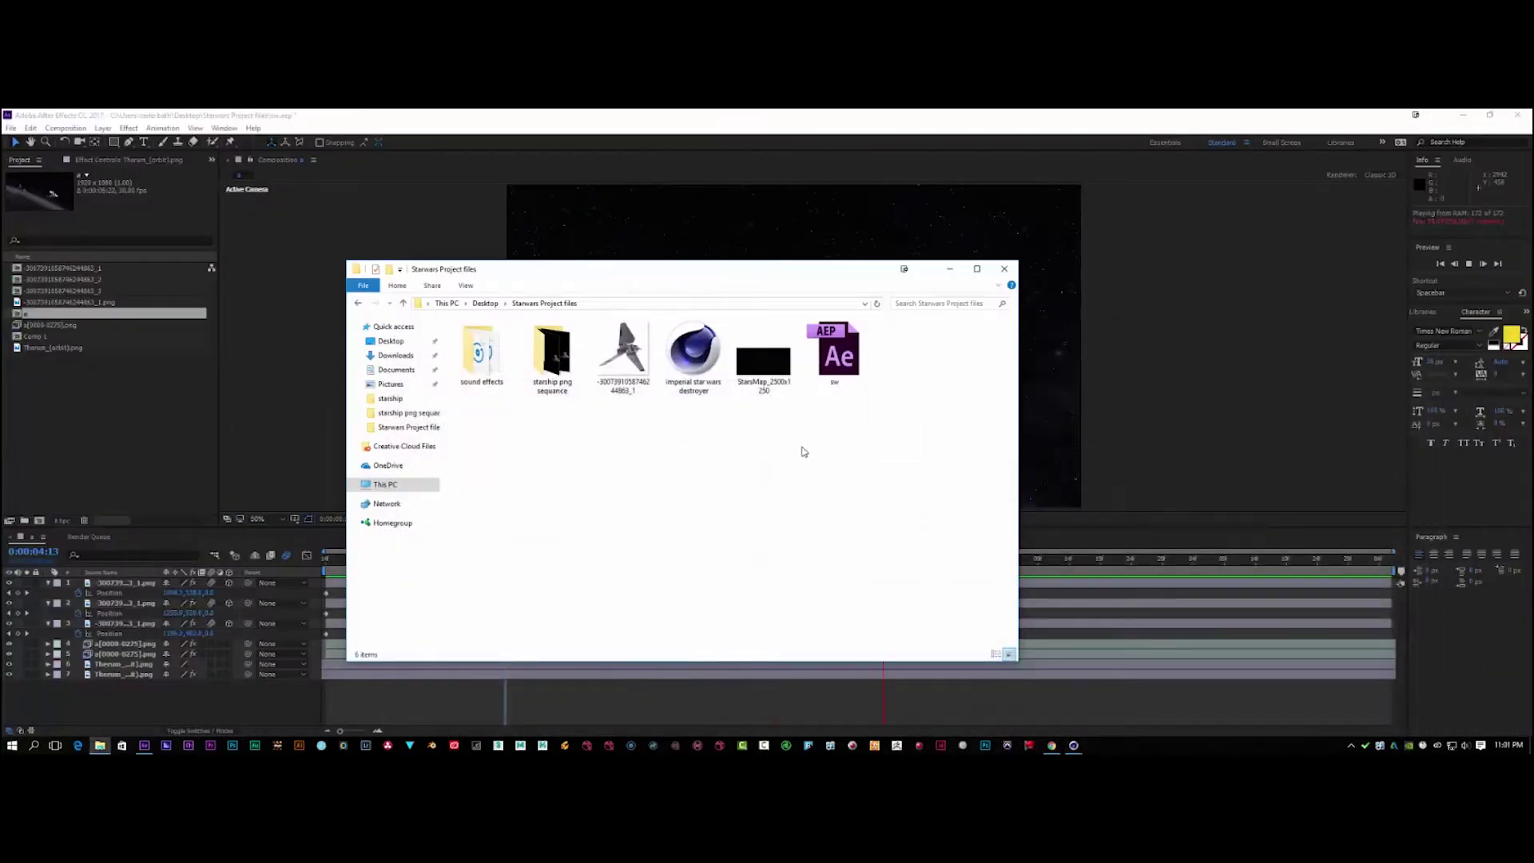
Browse the frames inside the starship png sequance folder, then return to Starwars Project files
double_click(554, 358)
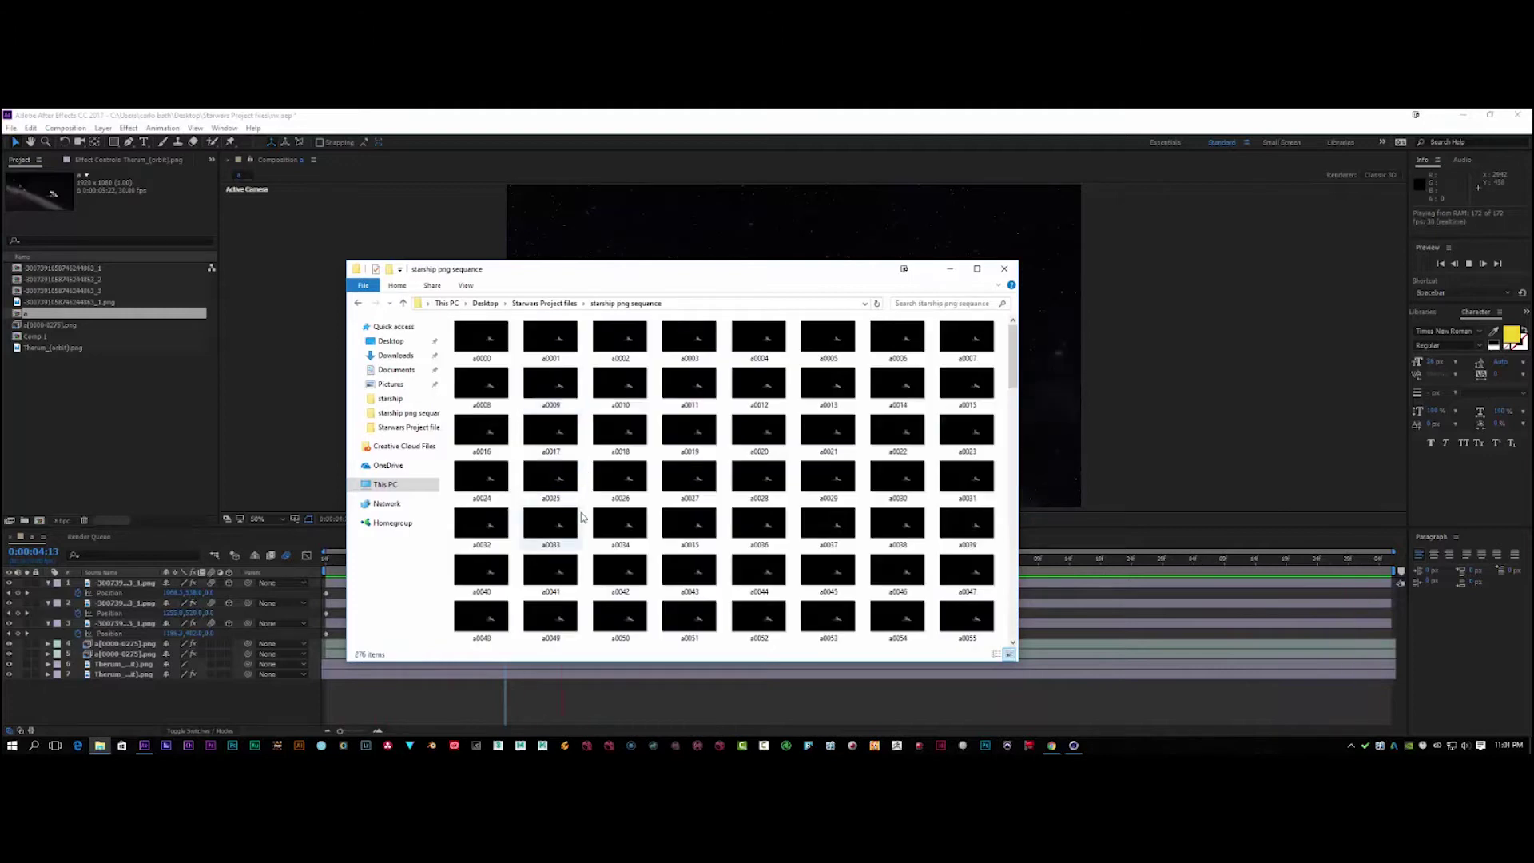
scroll(581, 517, down, 10)
scroll(581, 517, up, 10)
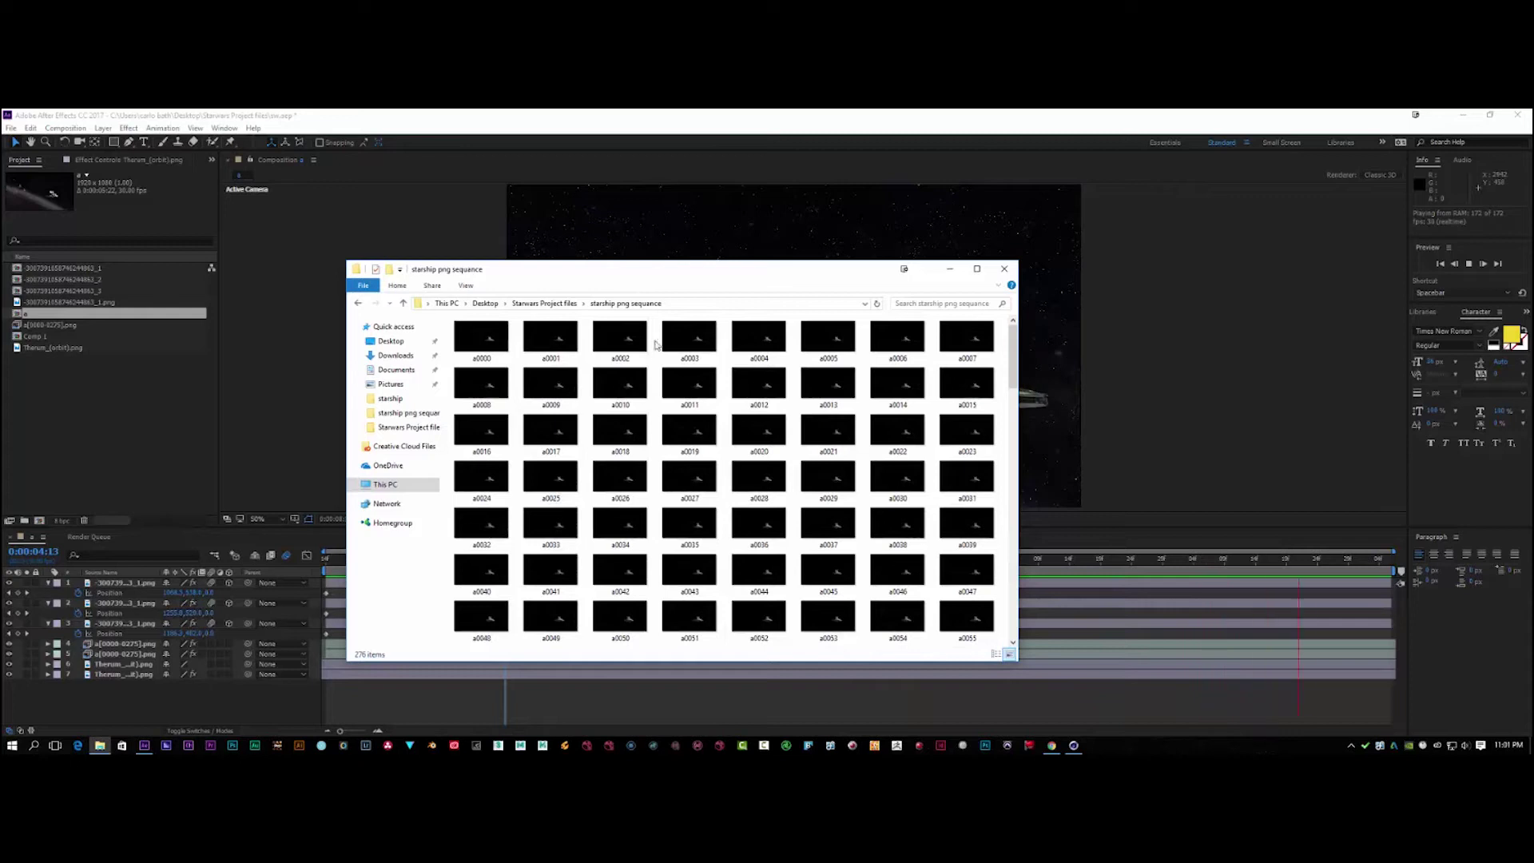
drag(677, 280, 725, 279)
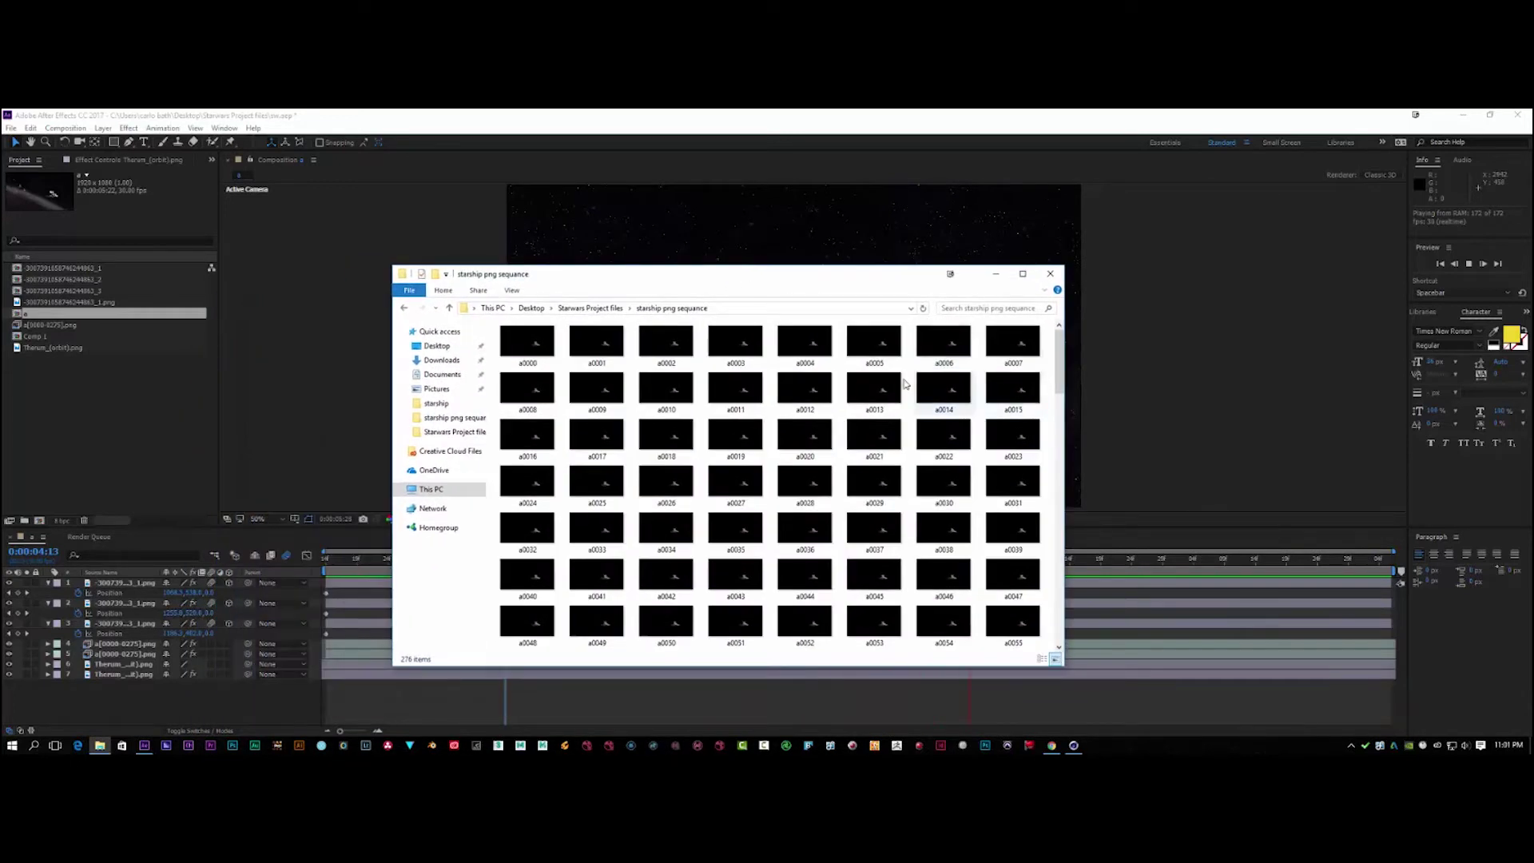
click(407, 308)
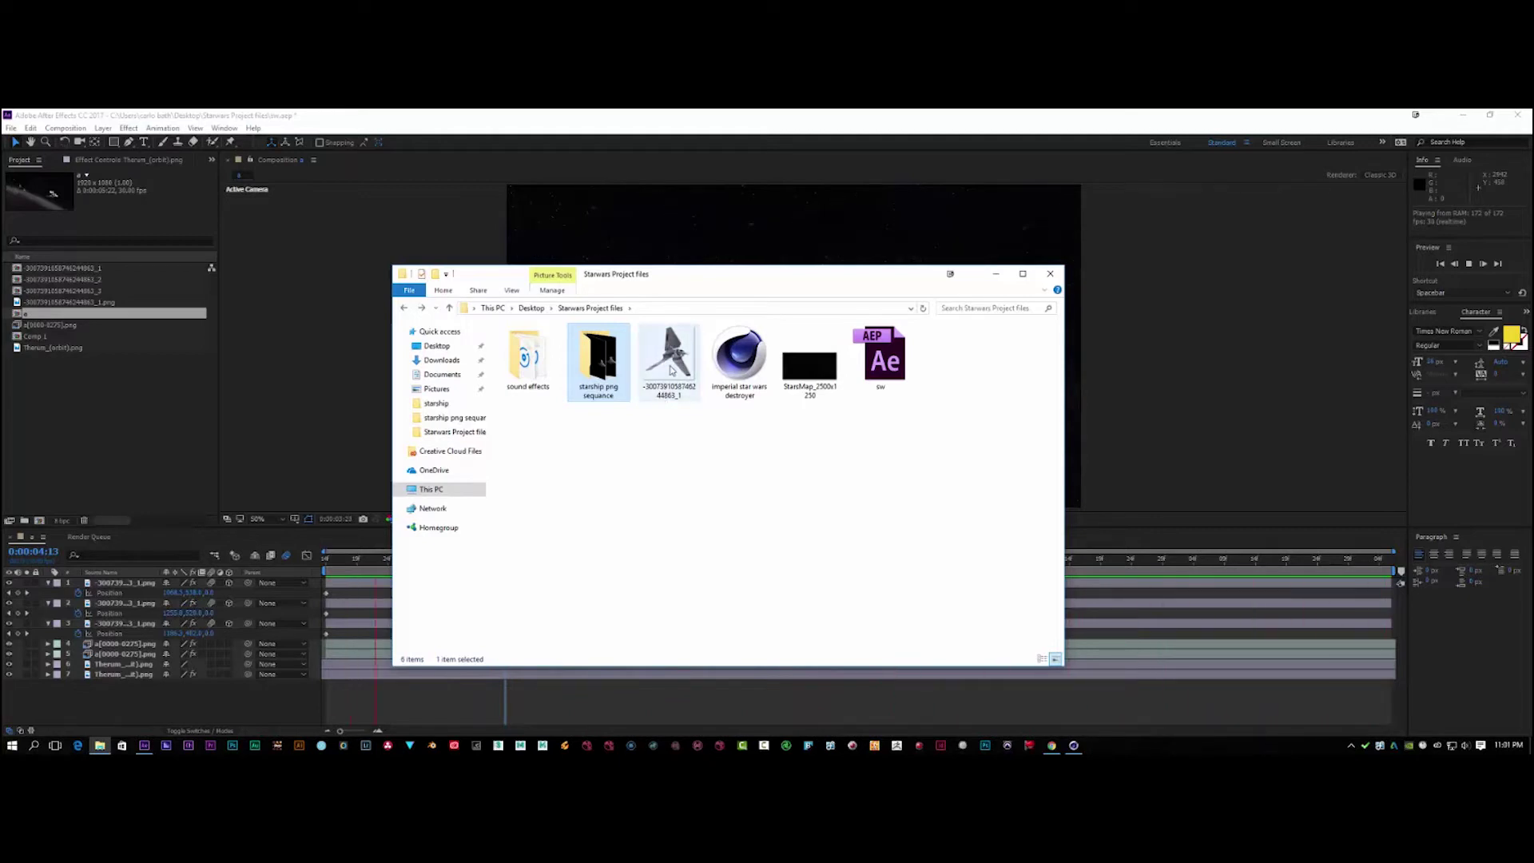
Open the sound effects folder to view its four audio files, then close it
drag(711, 276, 683, 492)
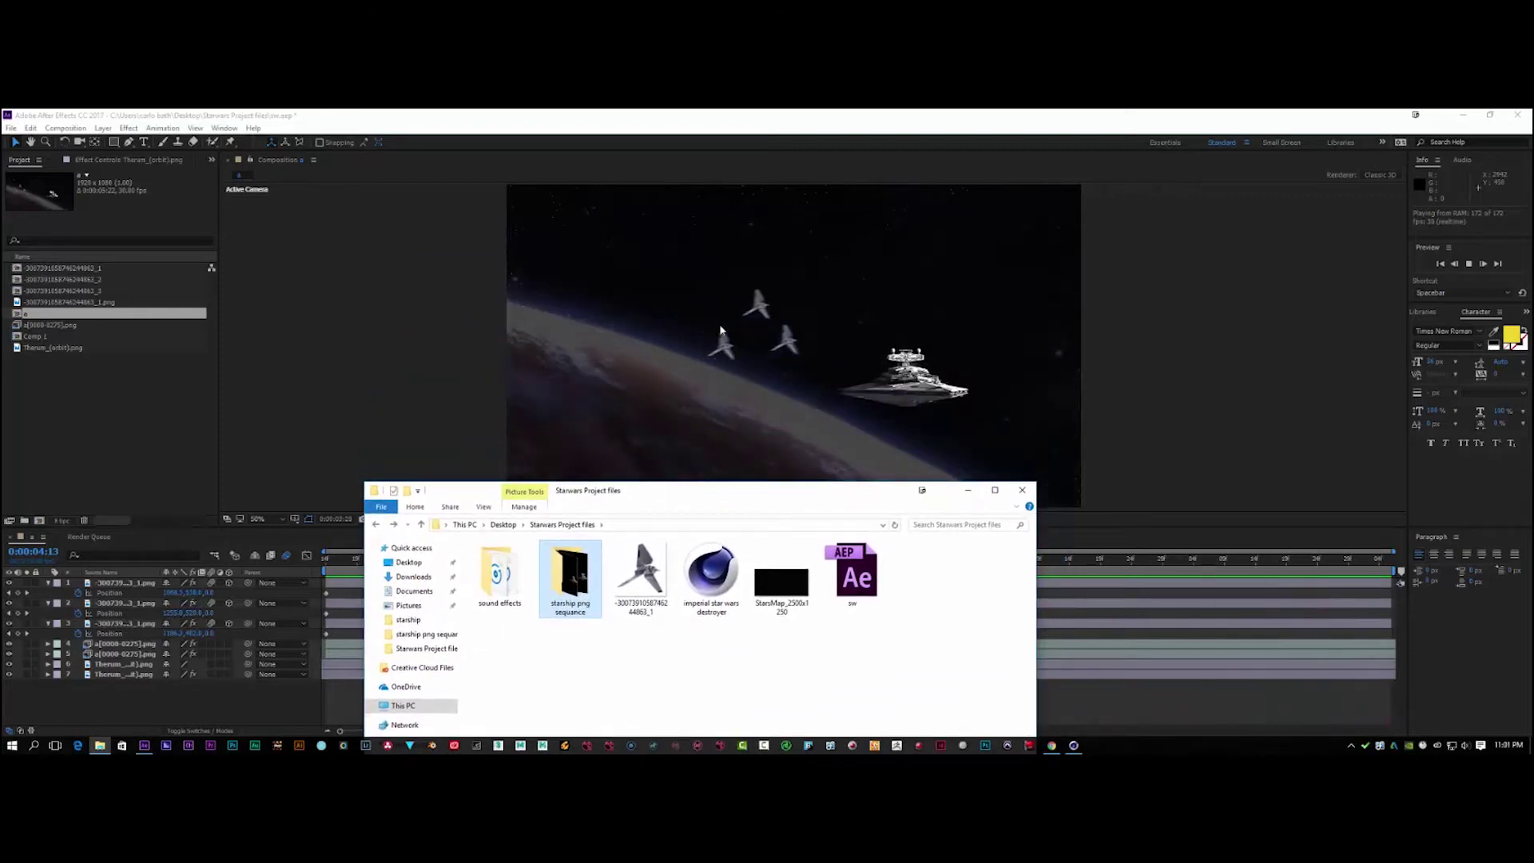
drag(688, 492, 727, 257)
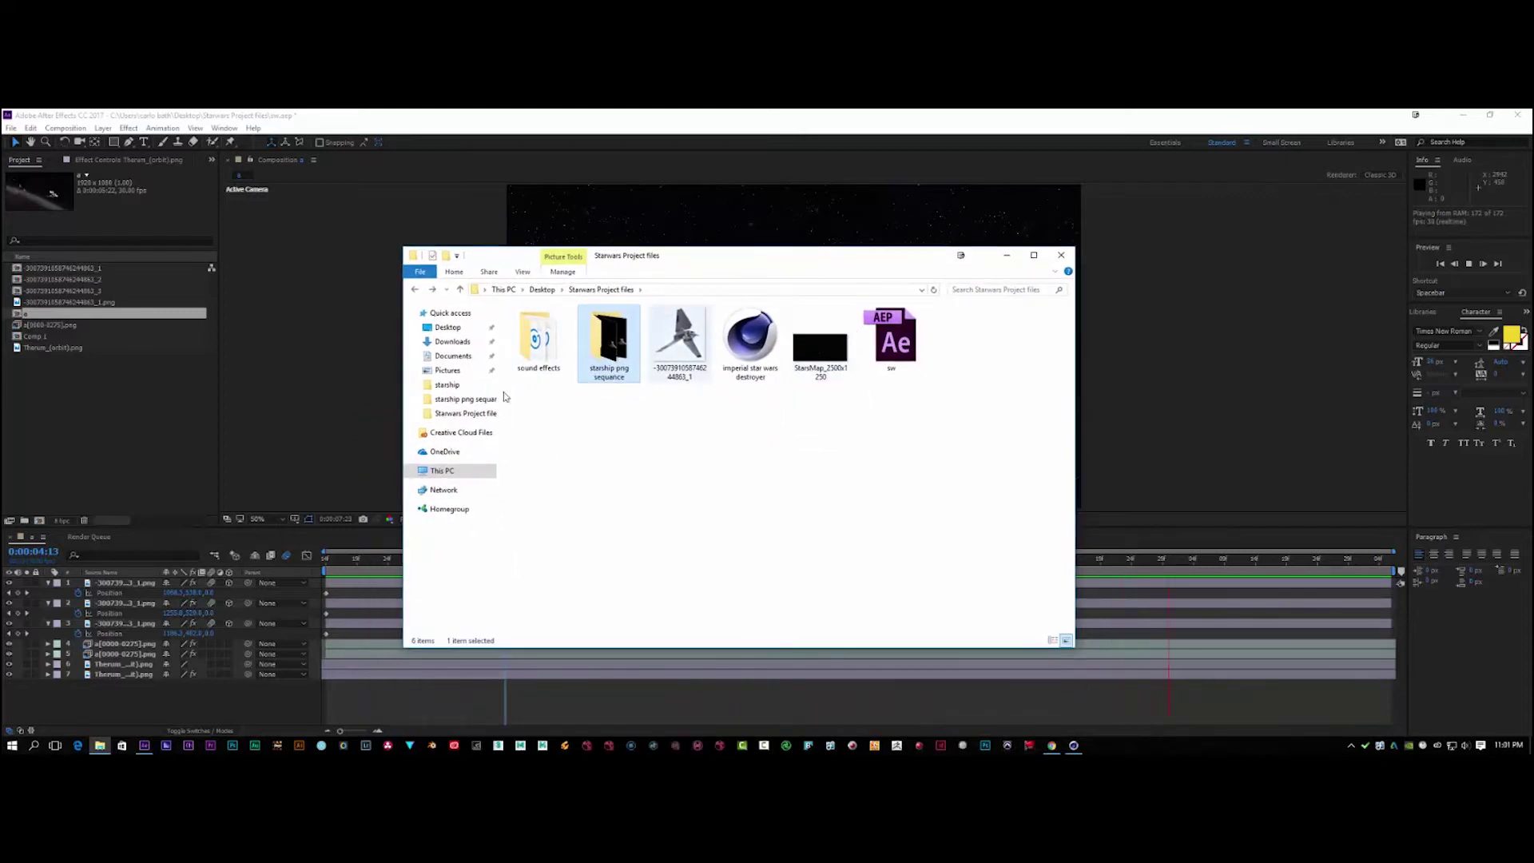
double_click(537, 339)
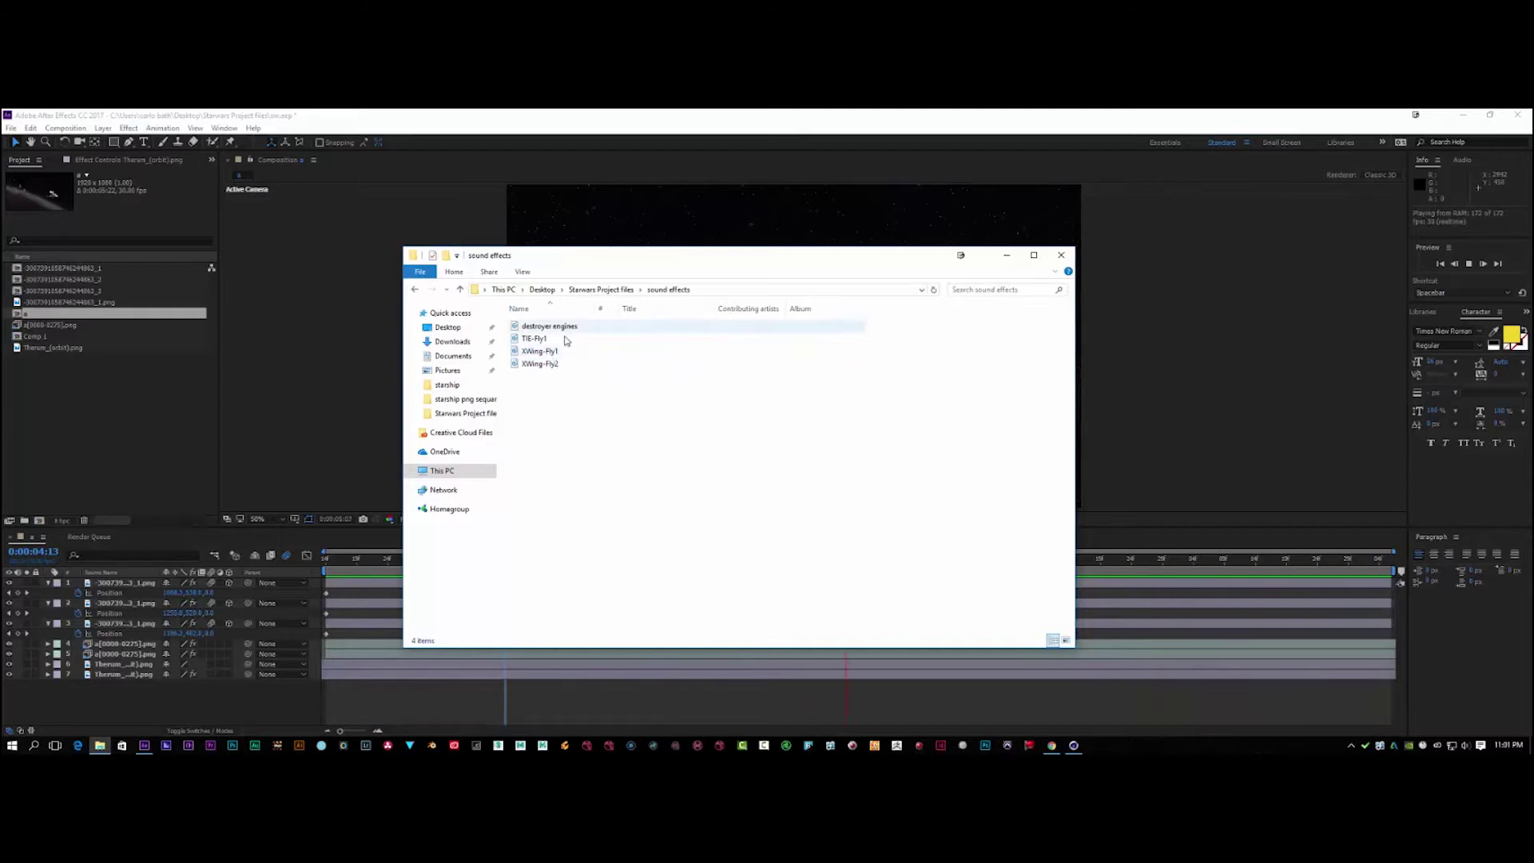
click(1062, 255)
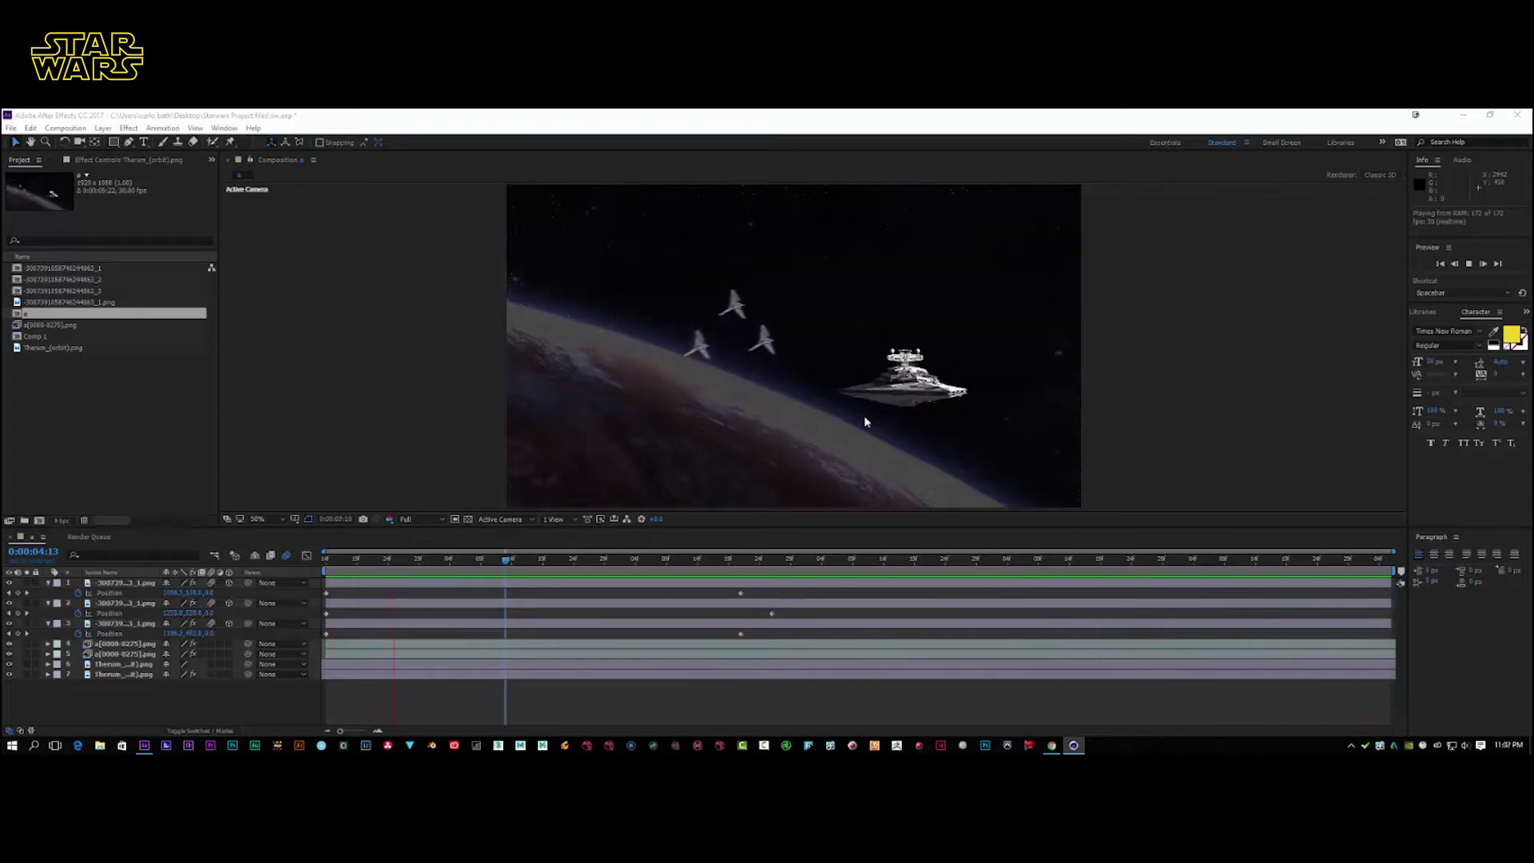
Replay the shuttle flyby from 0:00:03:21, stopping at 0:00:08:11
click(1470, 264)
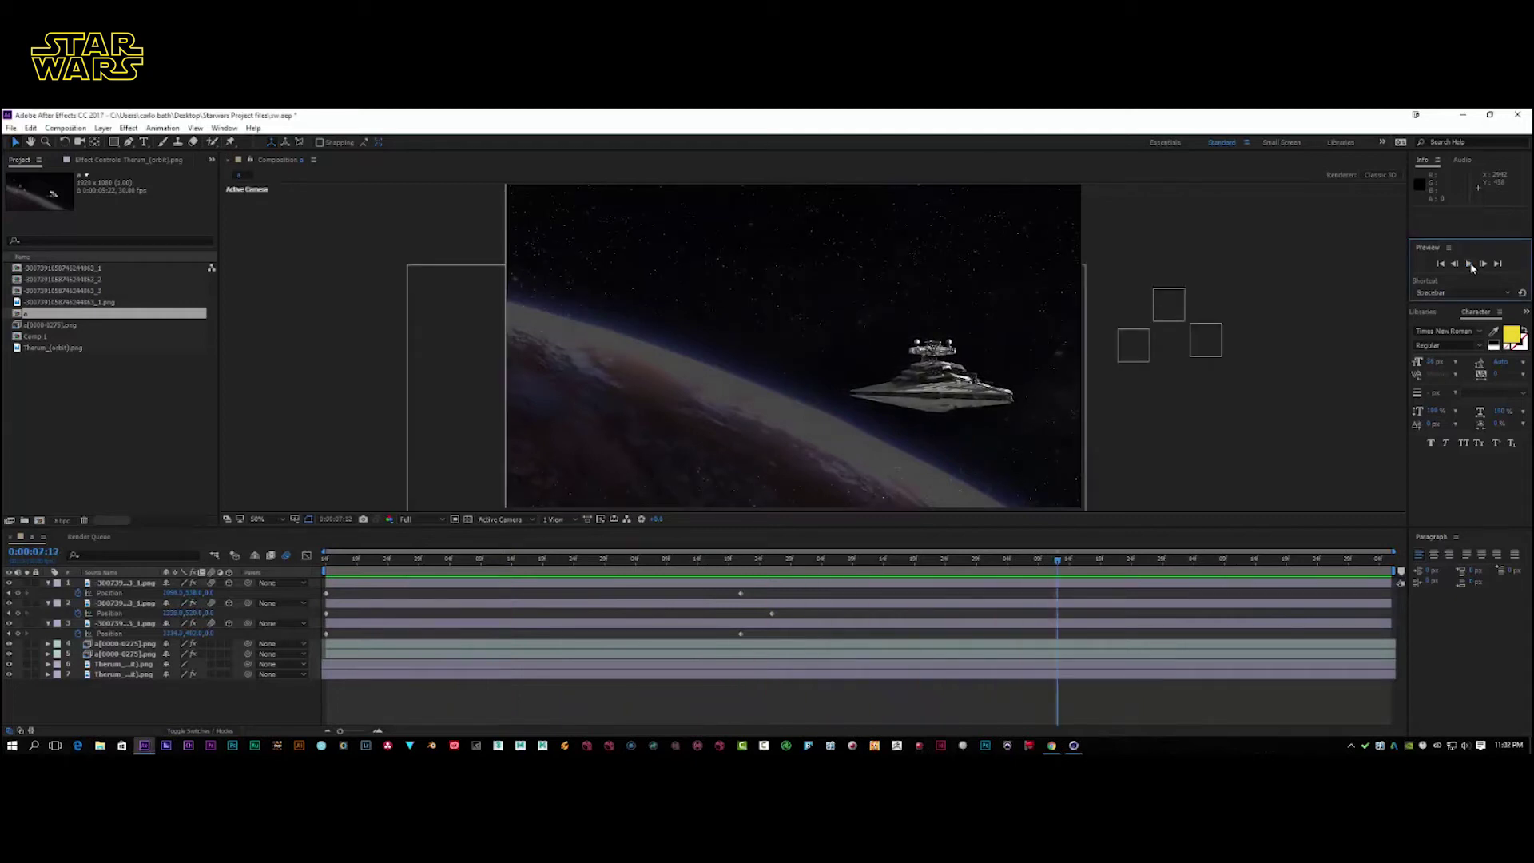
drag(1058, 565, 296, 574)
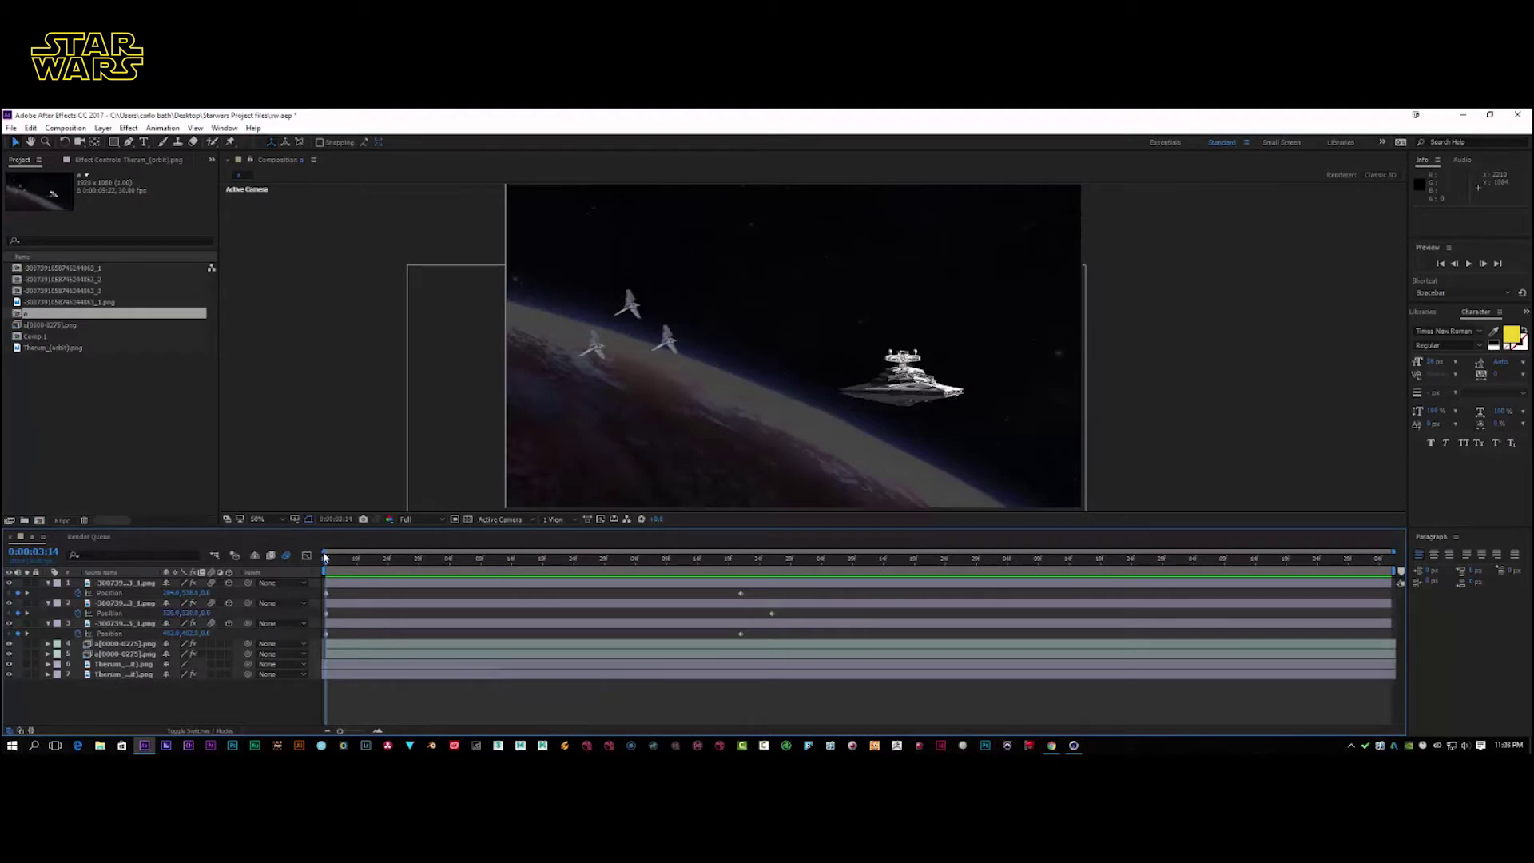
click(1470, 263)
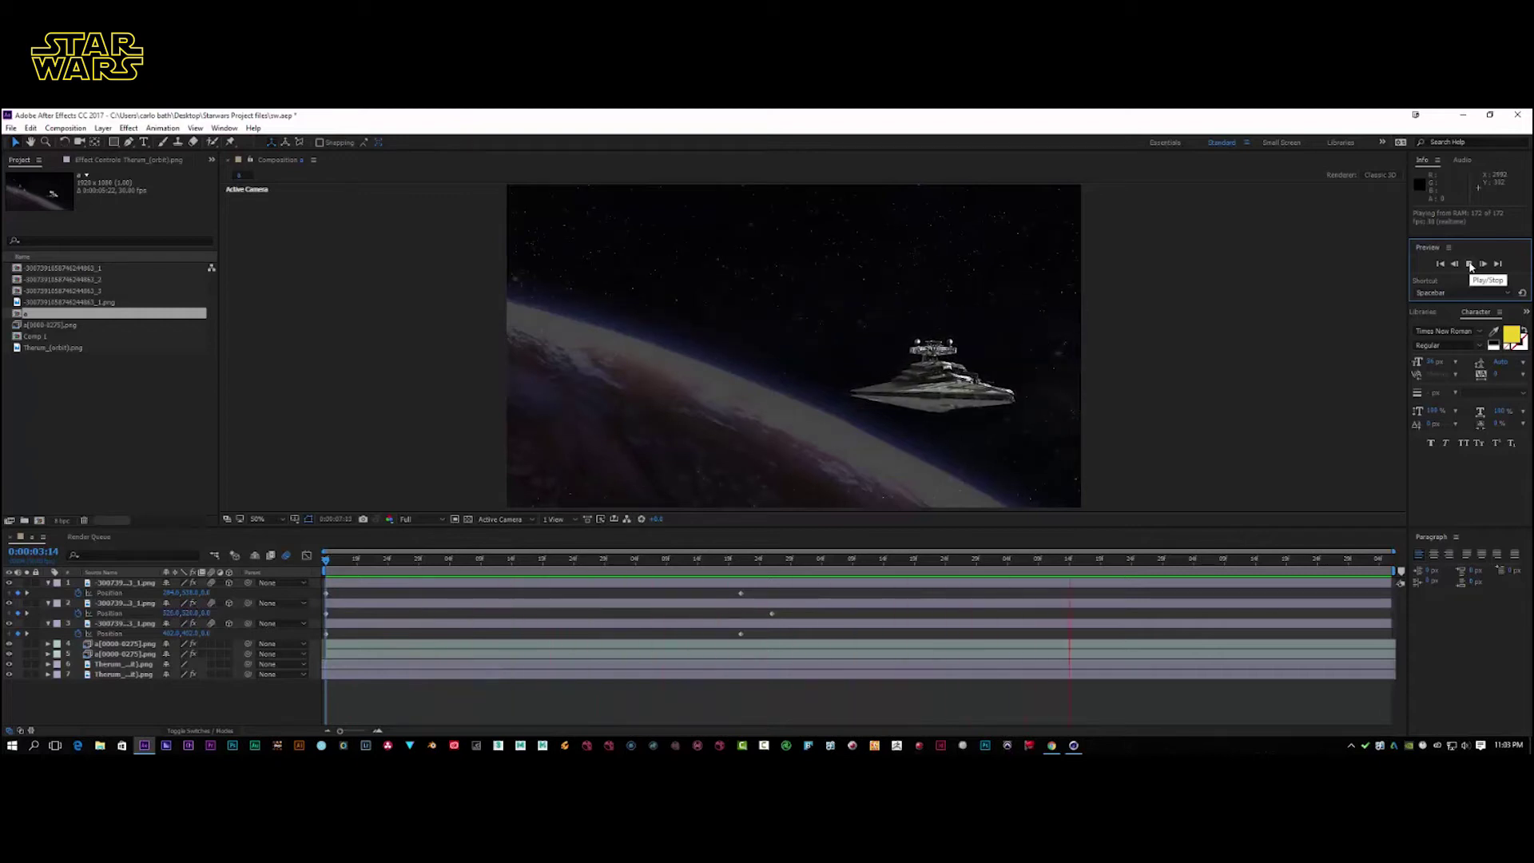
click(1470, 266)
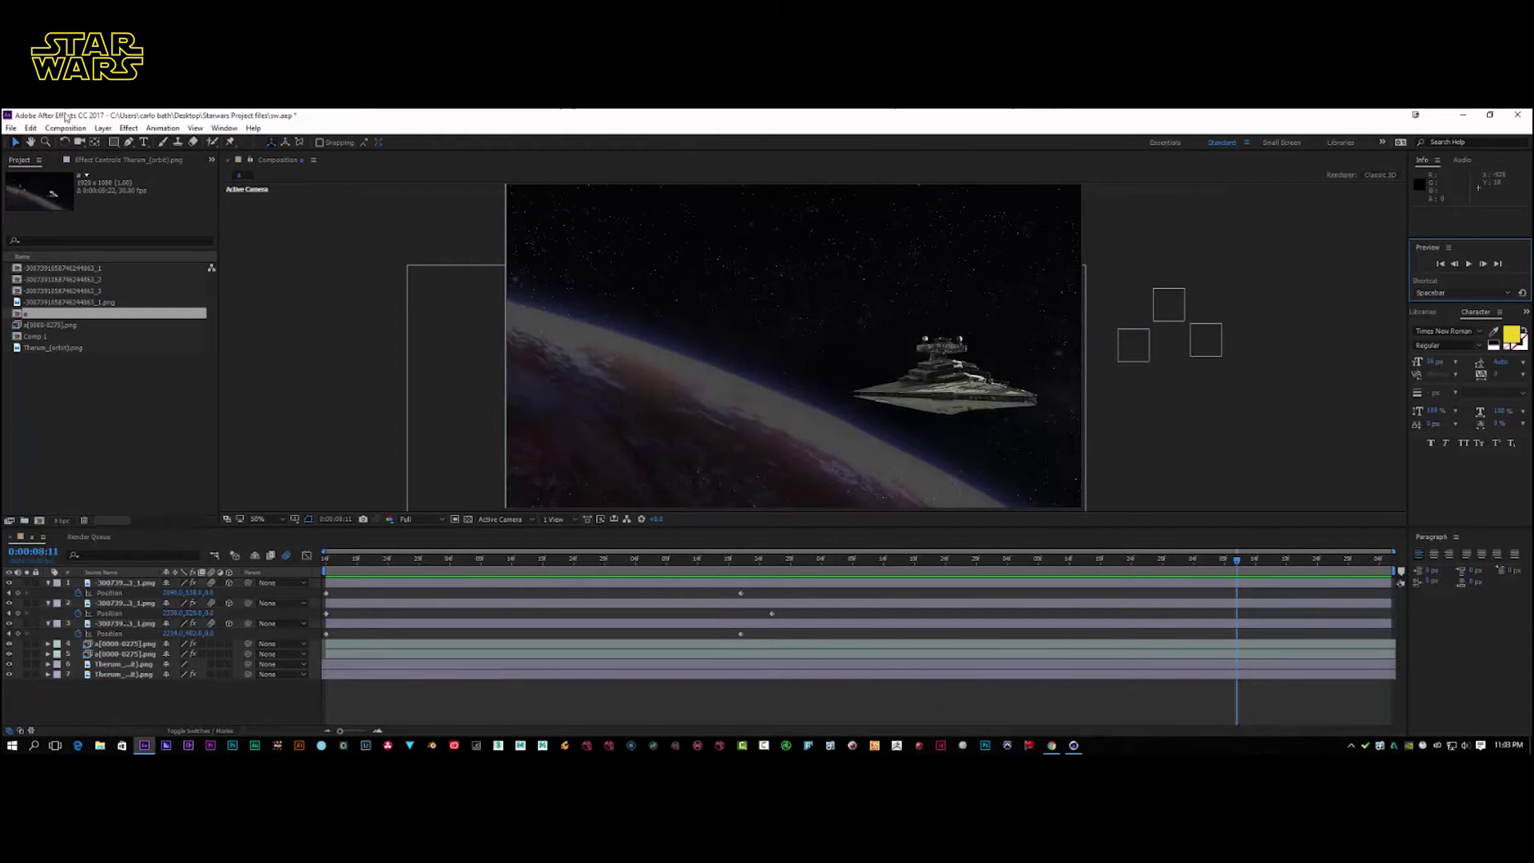
click(65, 128)
Create a new composition, Comp 2, with HDTV 1080 24 settings (1920×1080, 24 fps)
click(80, 141)
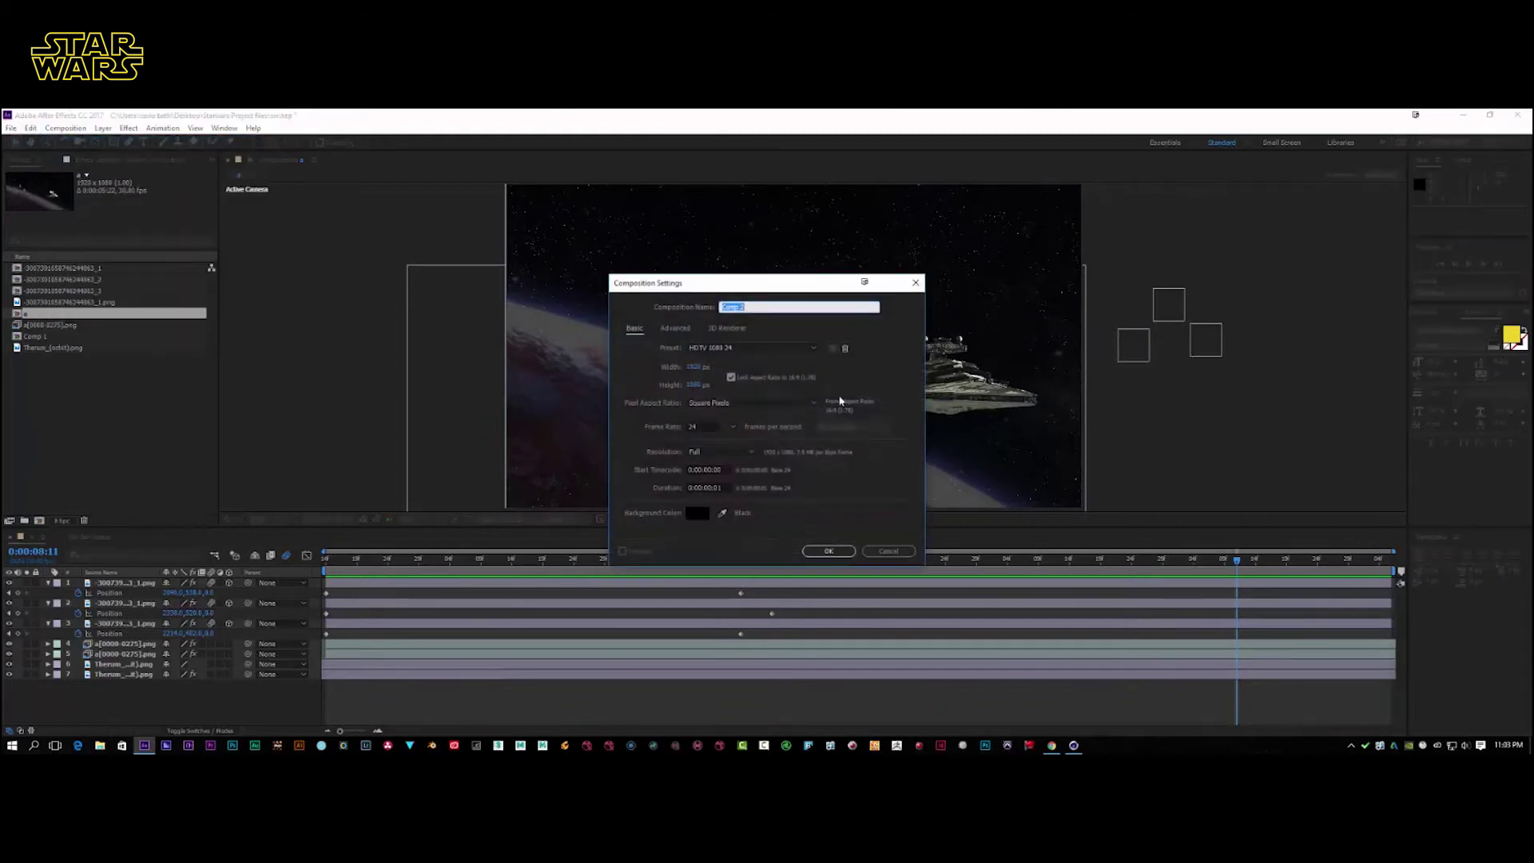
double_click(709, 487)
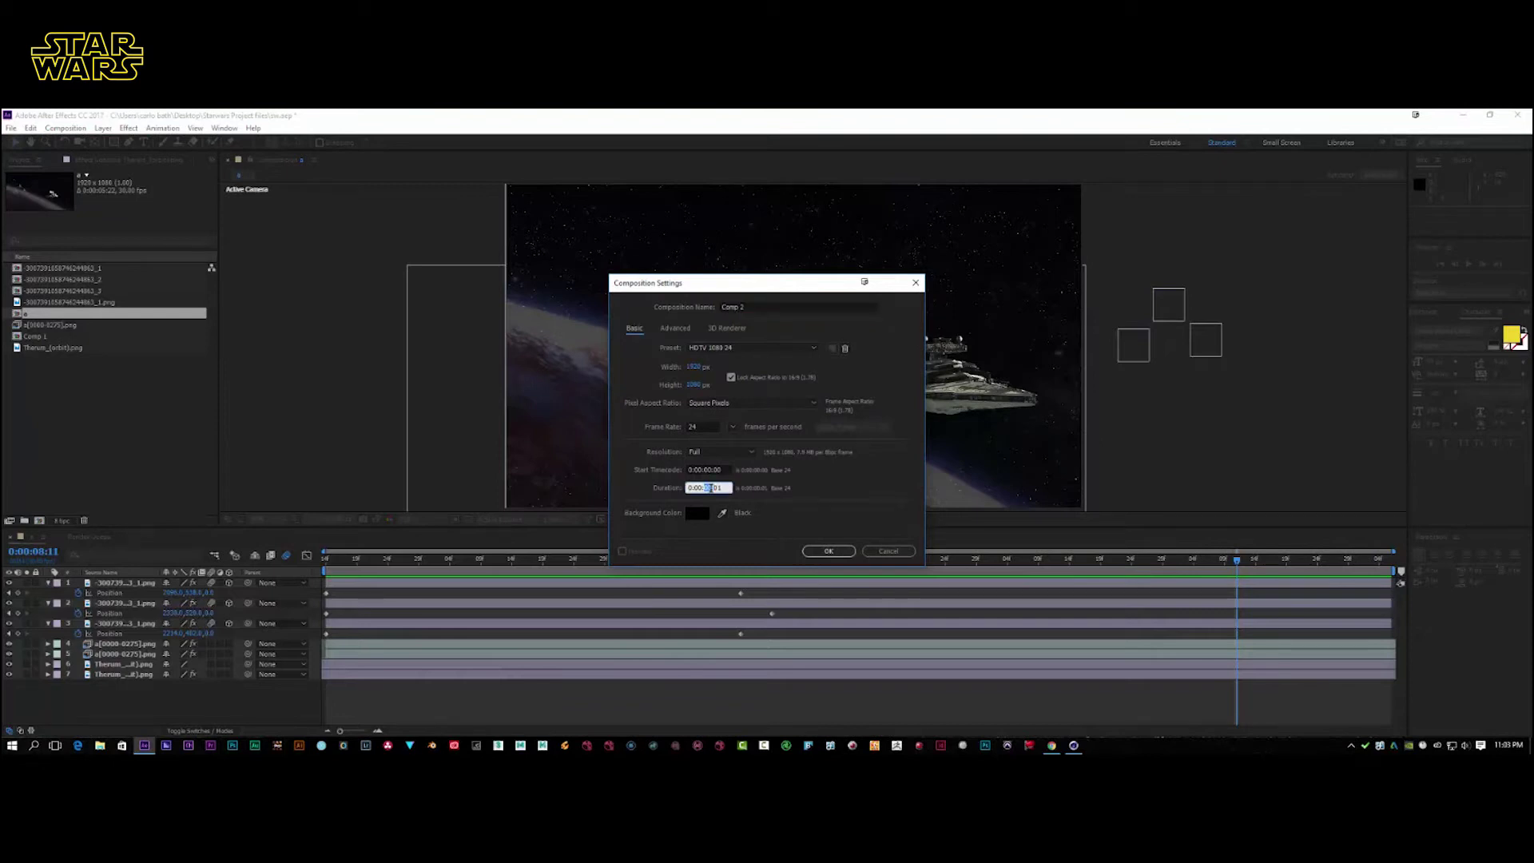
key(Return)
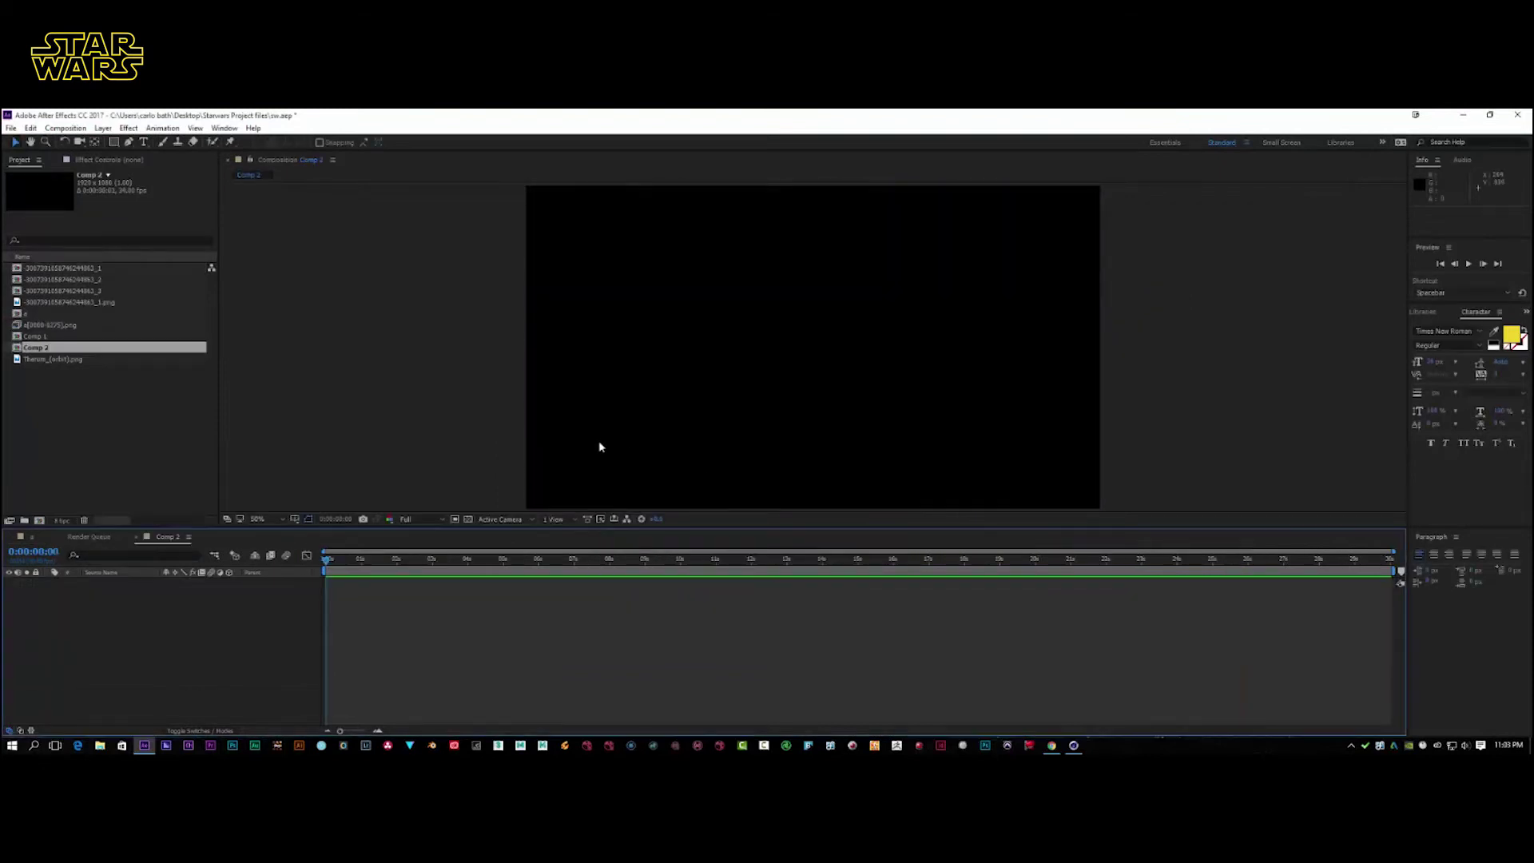
Start a File > Import > File import and enlarge the dialog to show more files
click(13, 128)
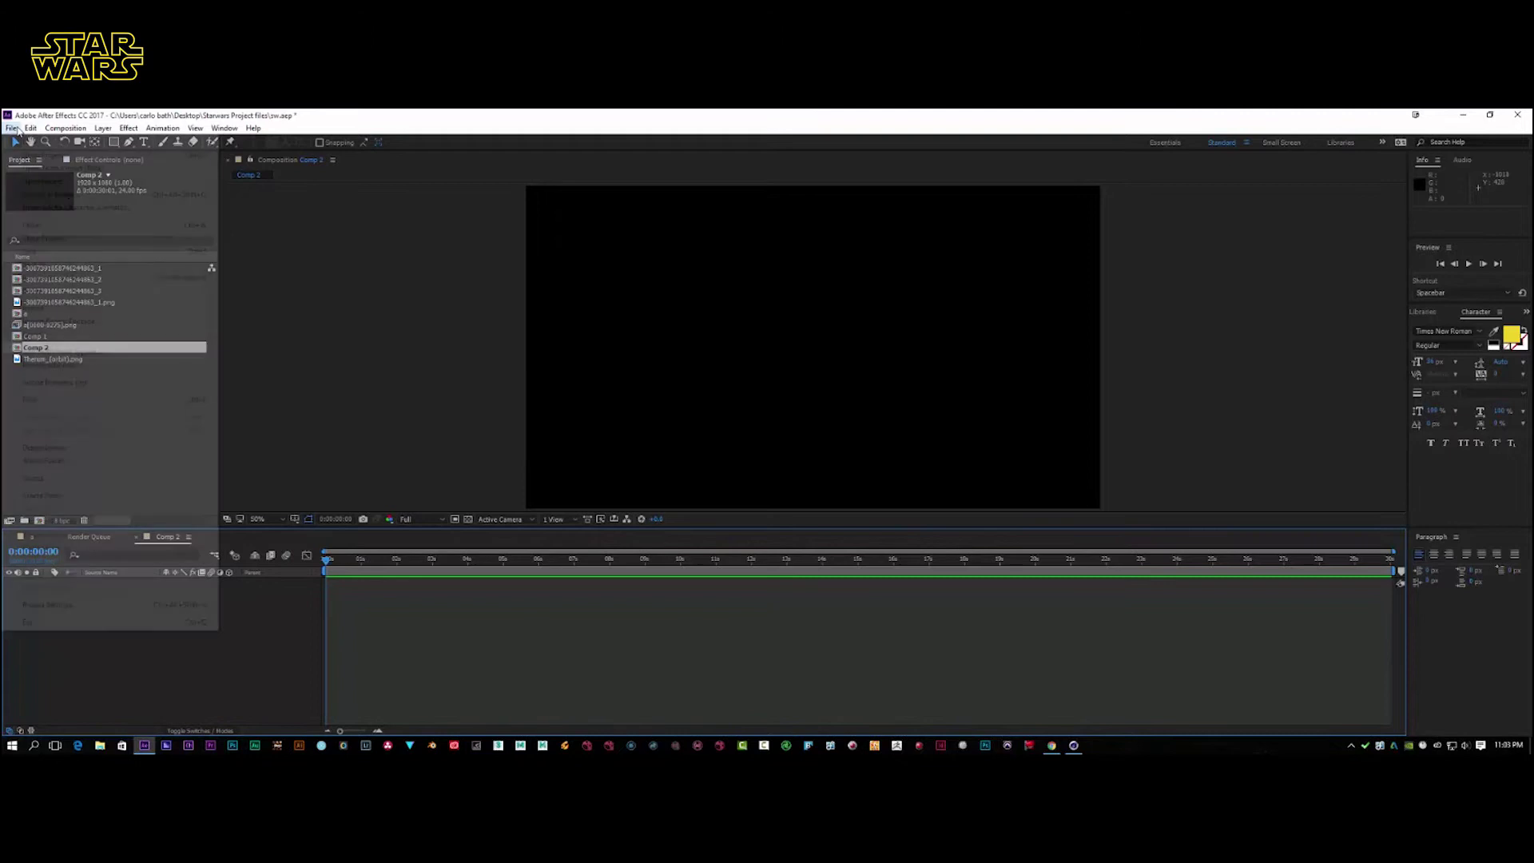
mouse_move(120, 308)
click(249, 310)
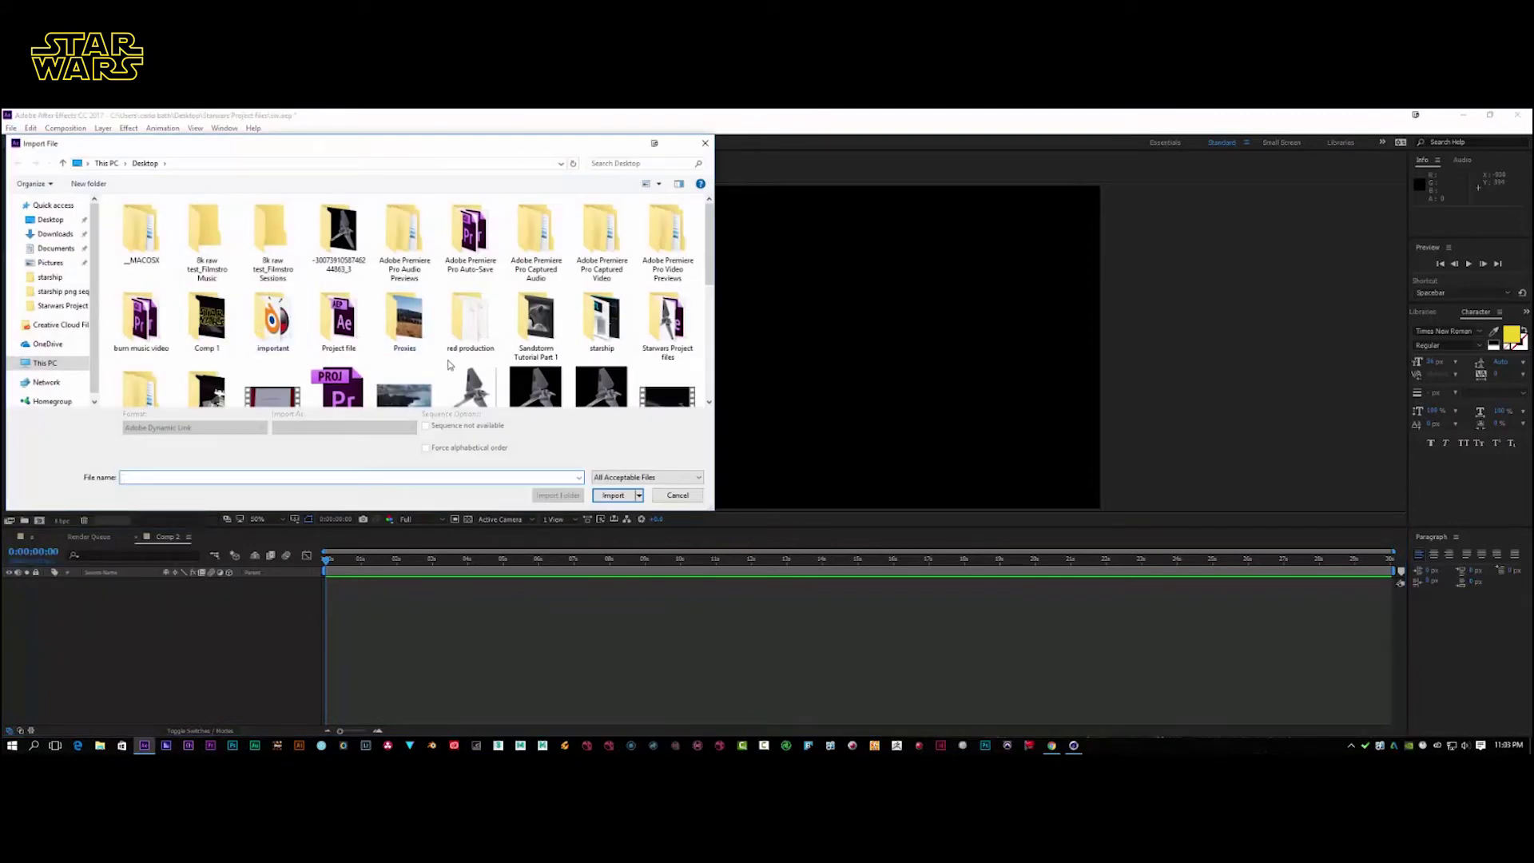
scroll(448, 365, down, 1)
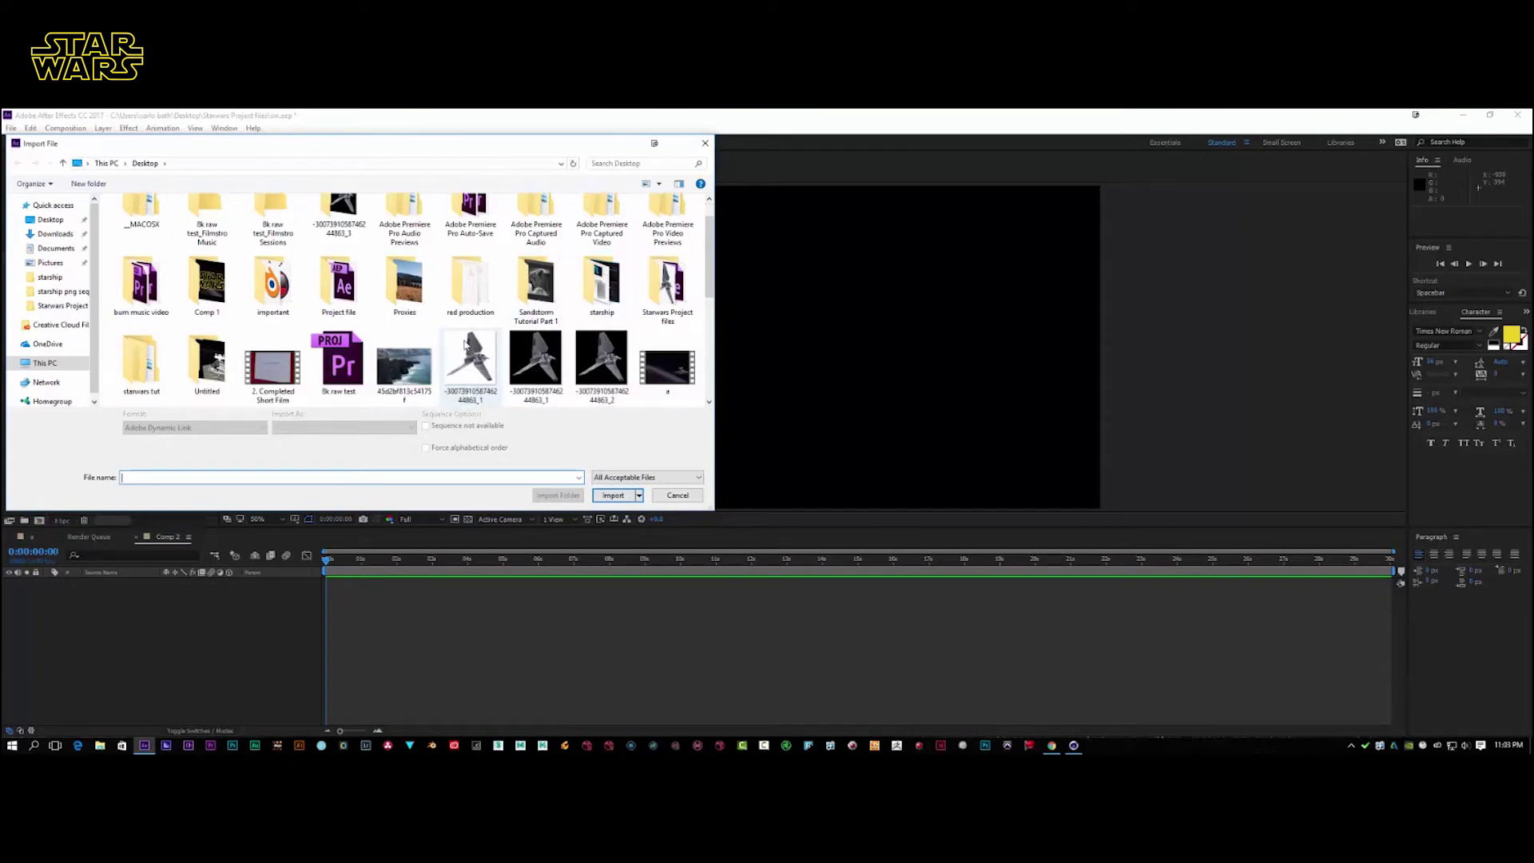
scroll(466, 346, down, 5)
scroll(469, 347, up, 8)
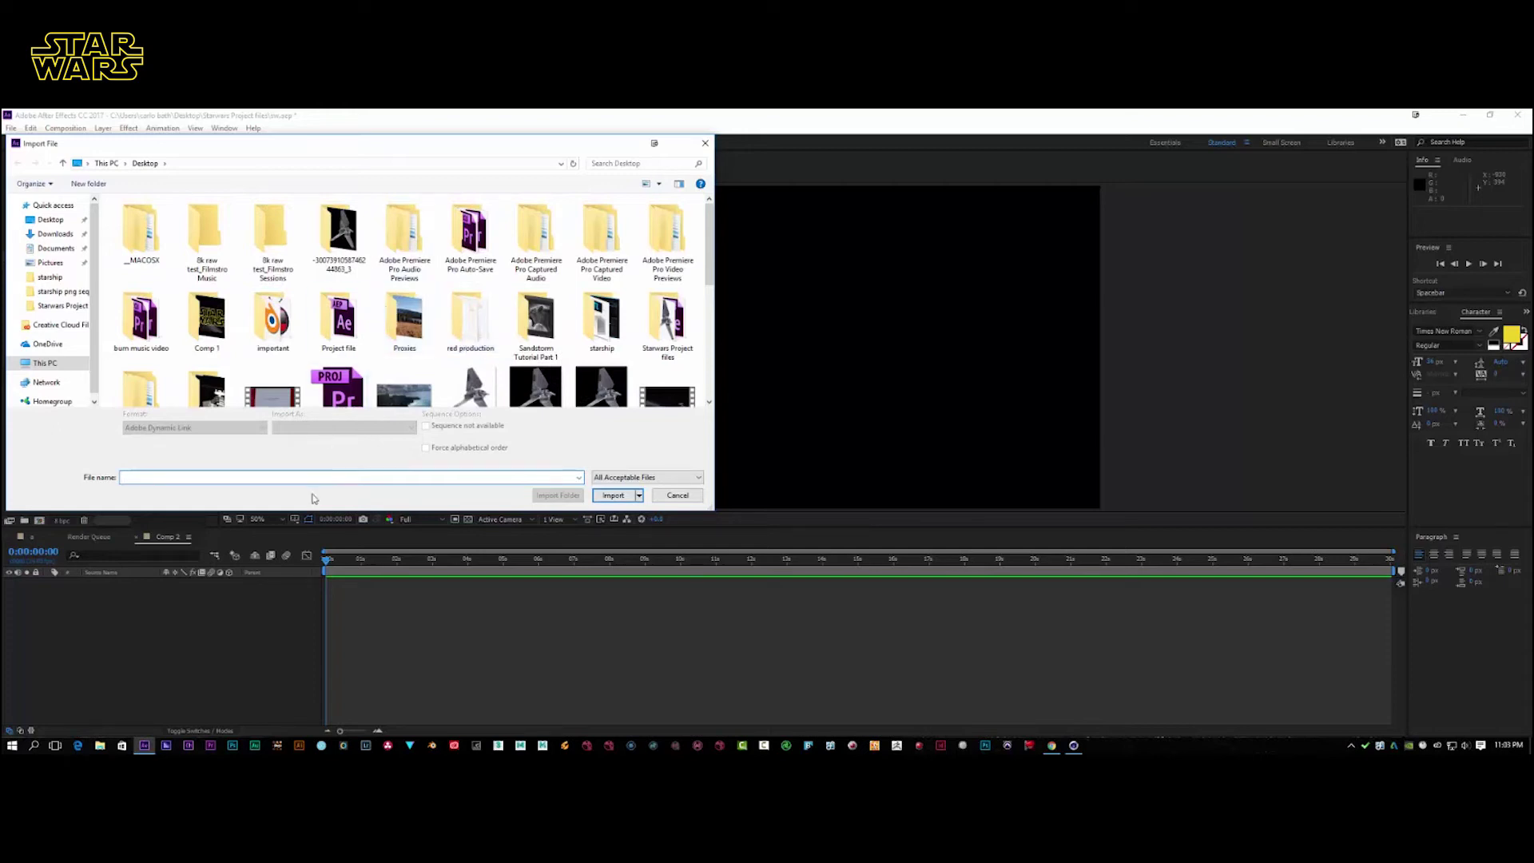
drag(317, 508, 307, 664)
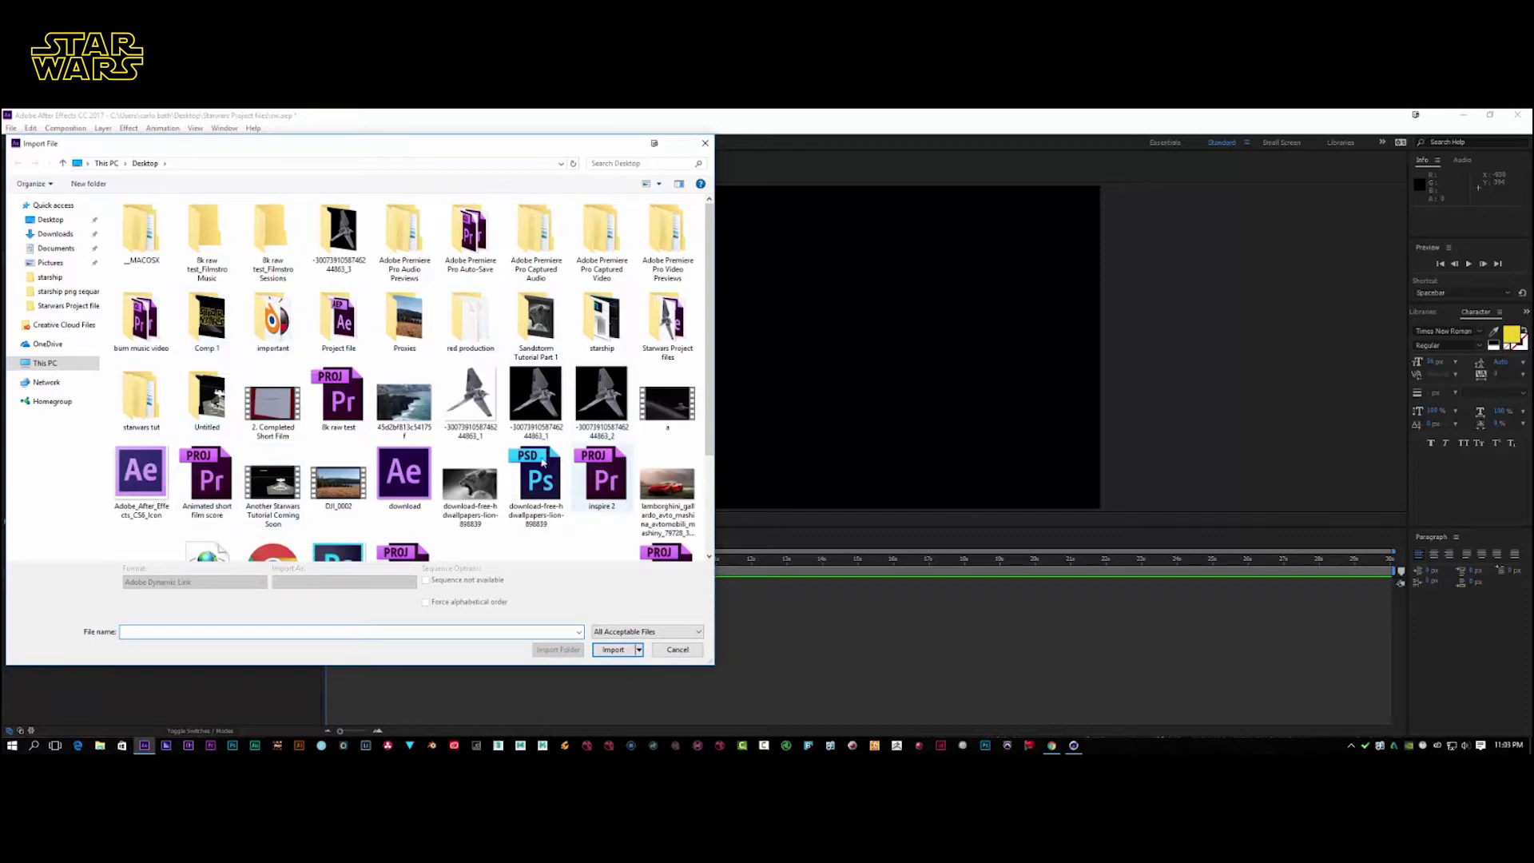
Import the starship png sequance frames, starting at a0000, as a PNG sequence
double_click(137, 407)
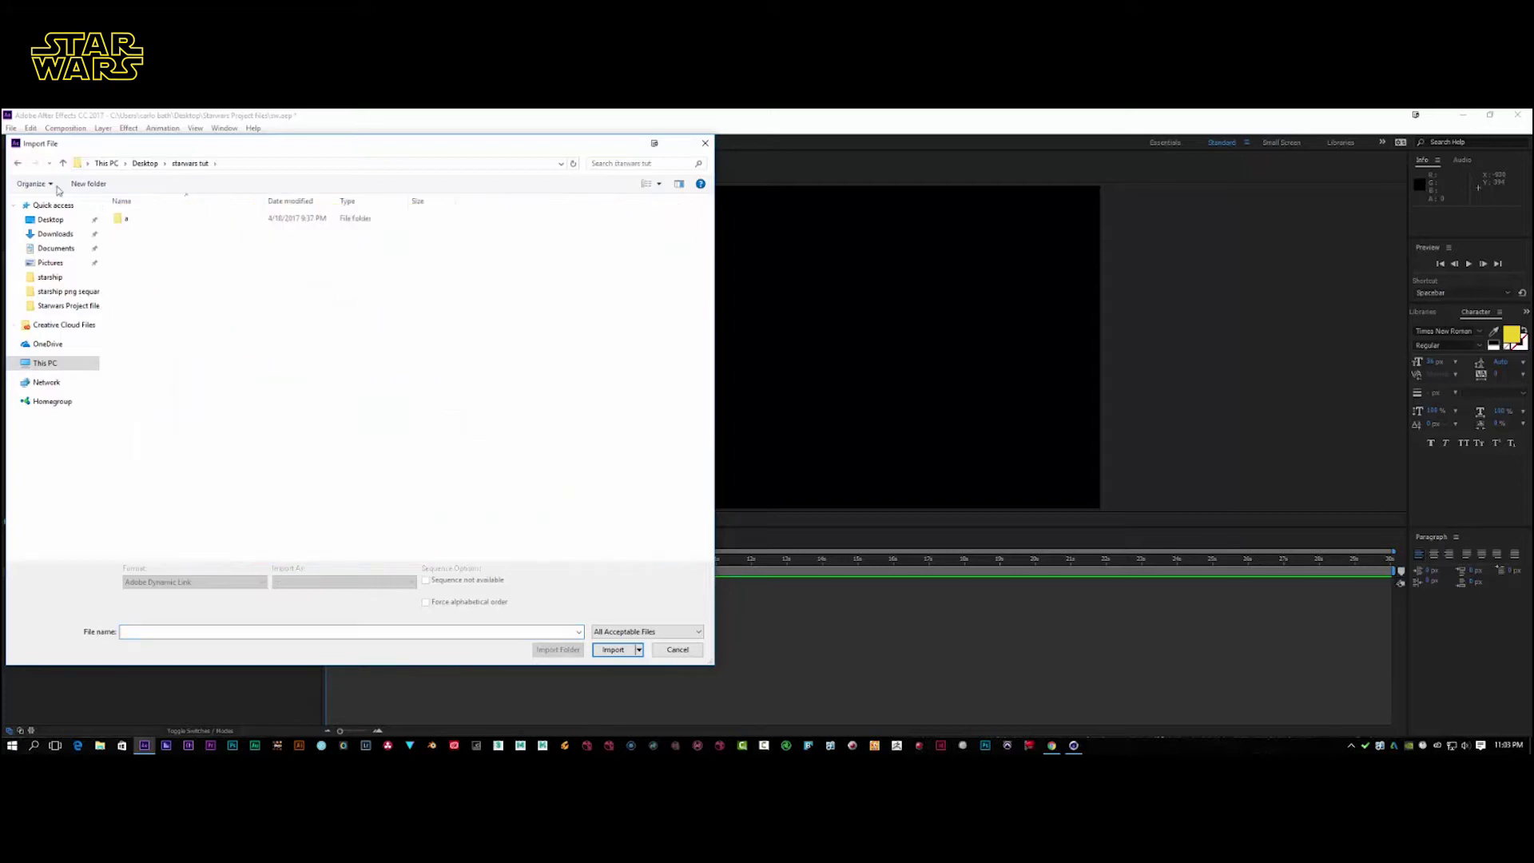
click(17, 162)
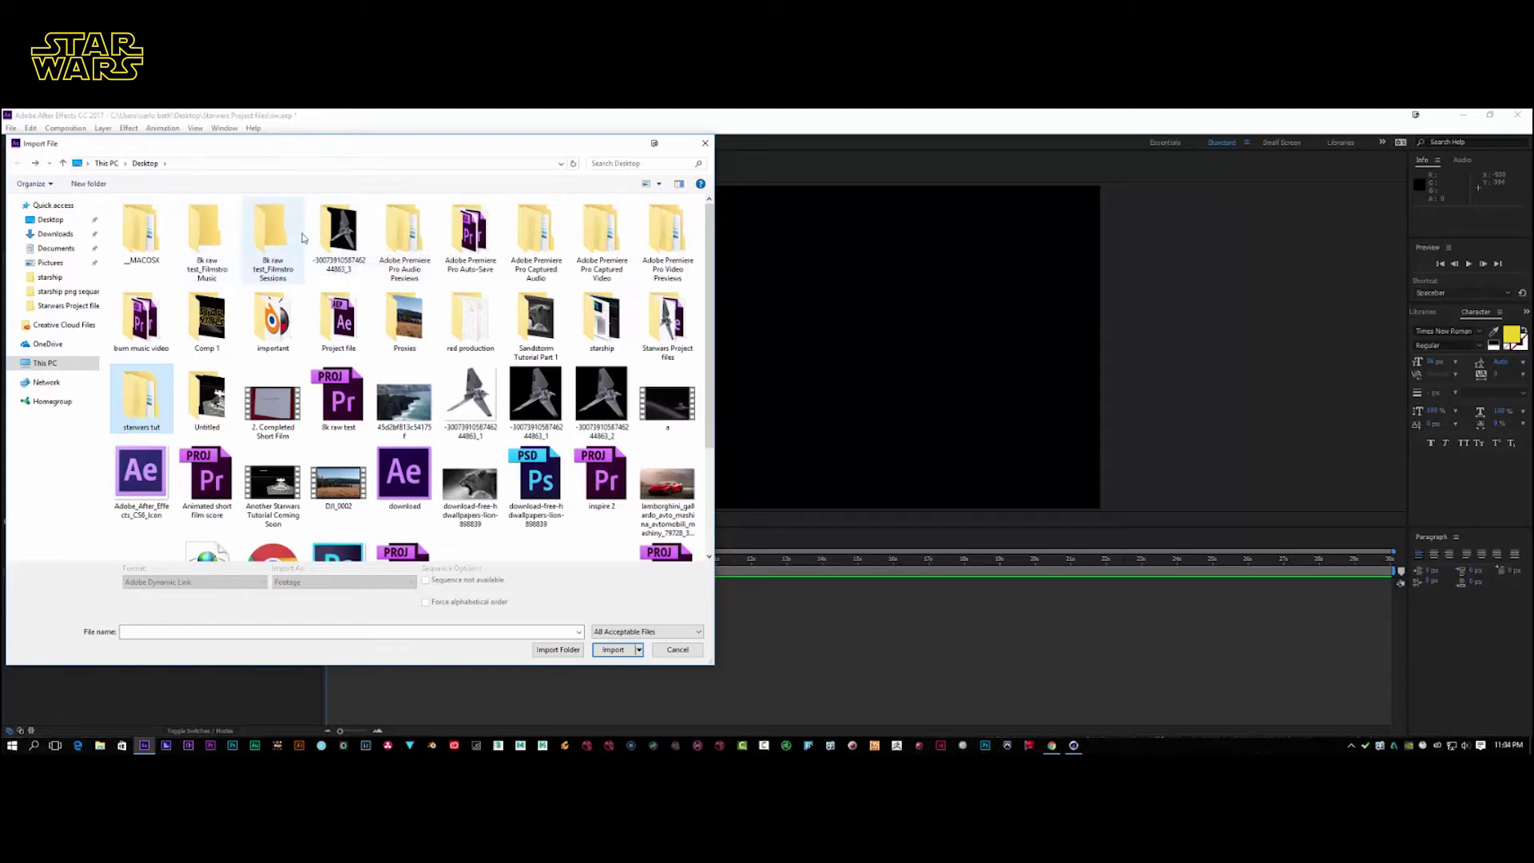
double_click(670, 336)
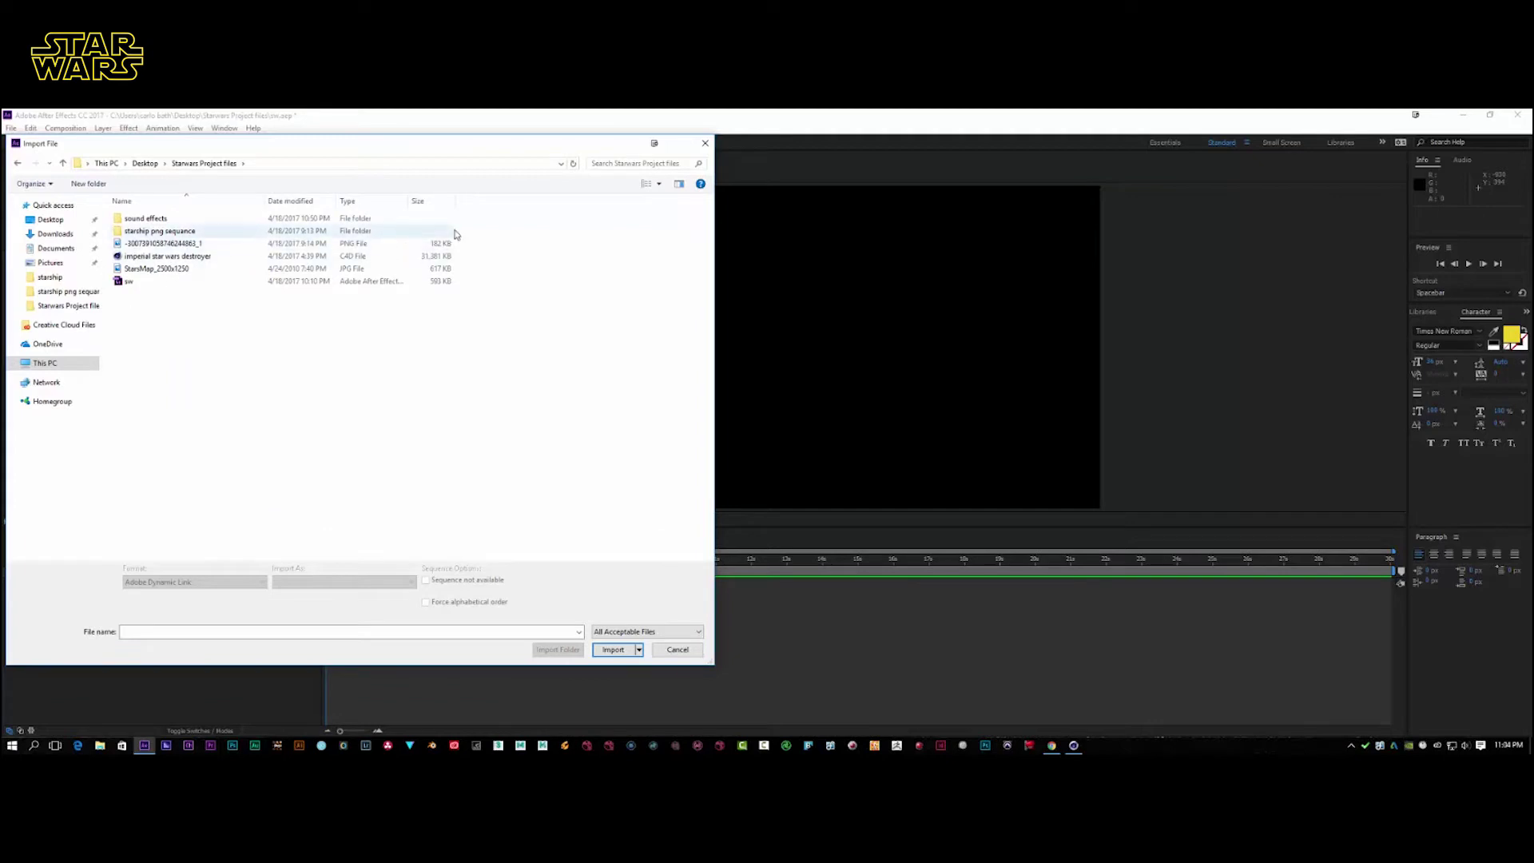
click(415, 232)
click(610, 647)
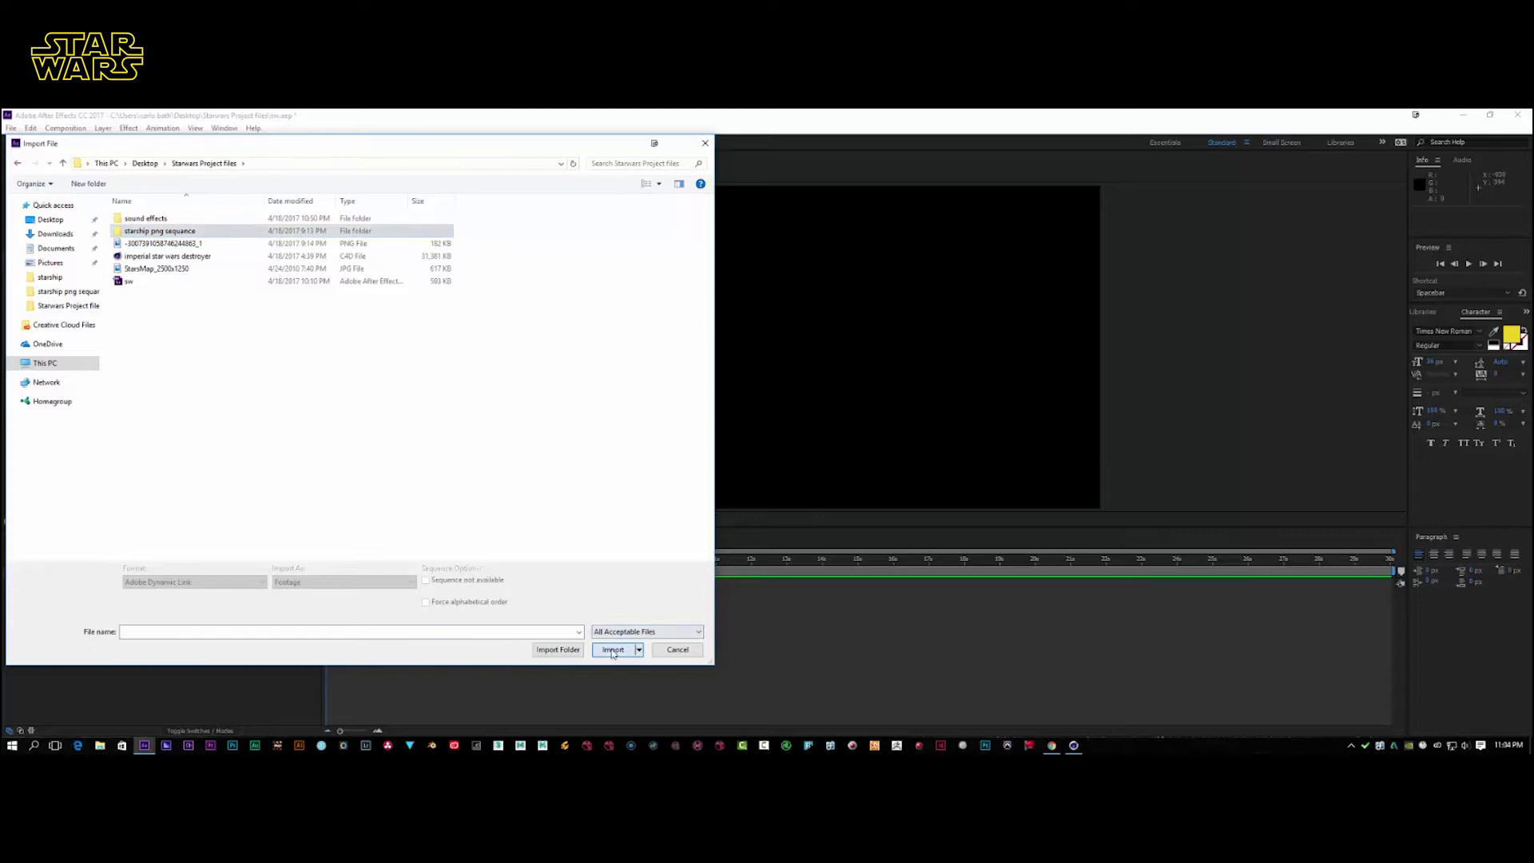
click(136, 225)
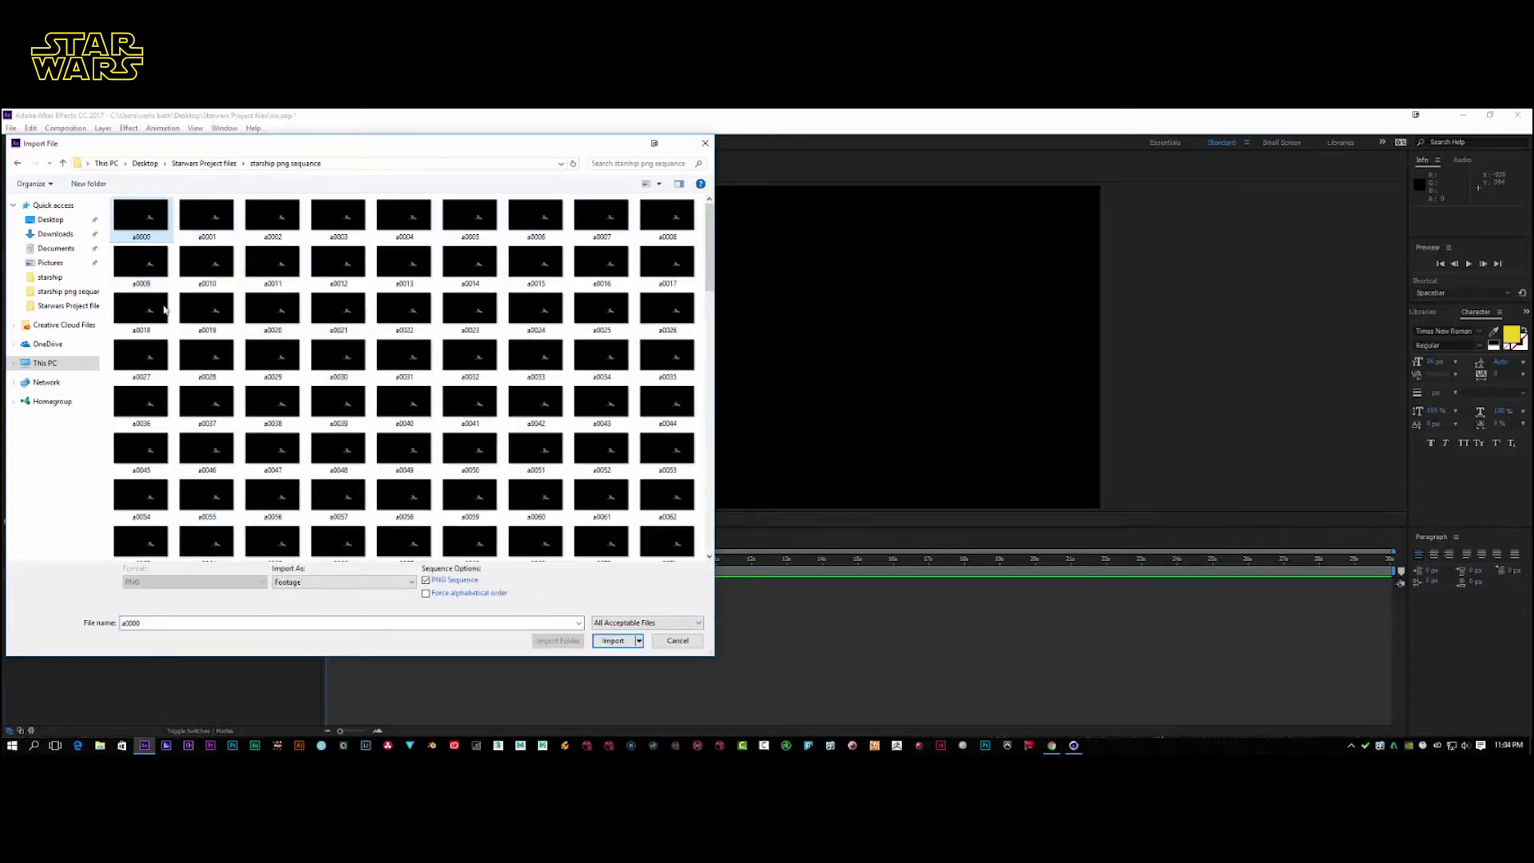
click(613, 640)
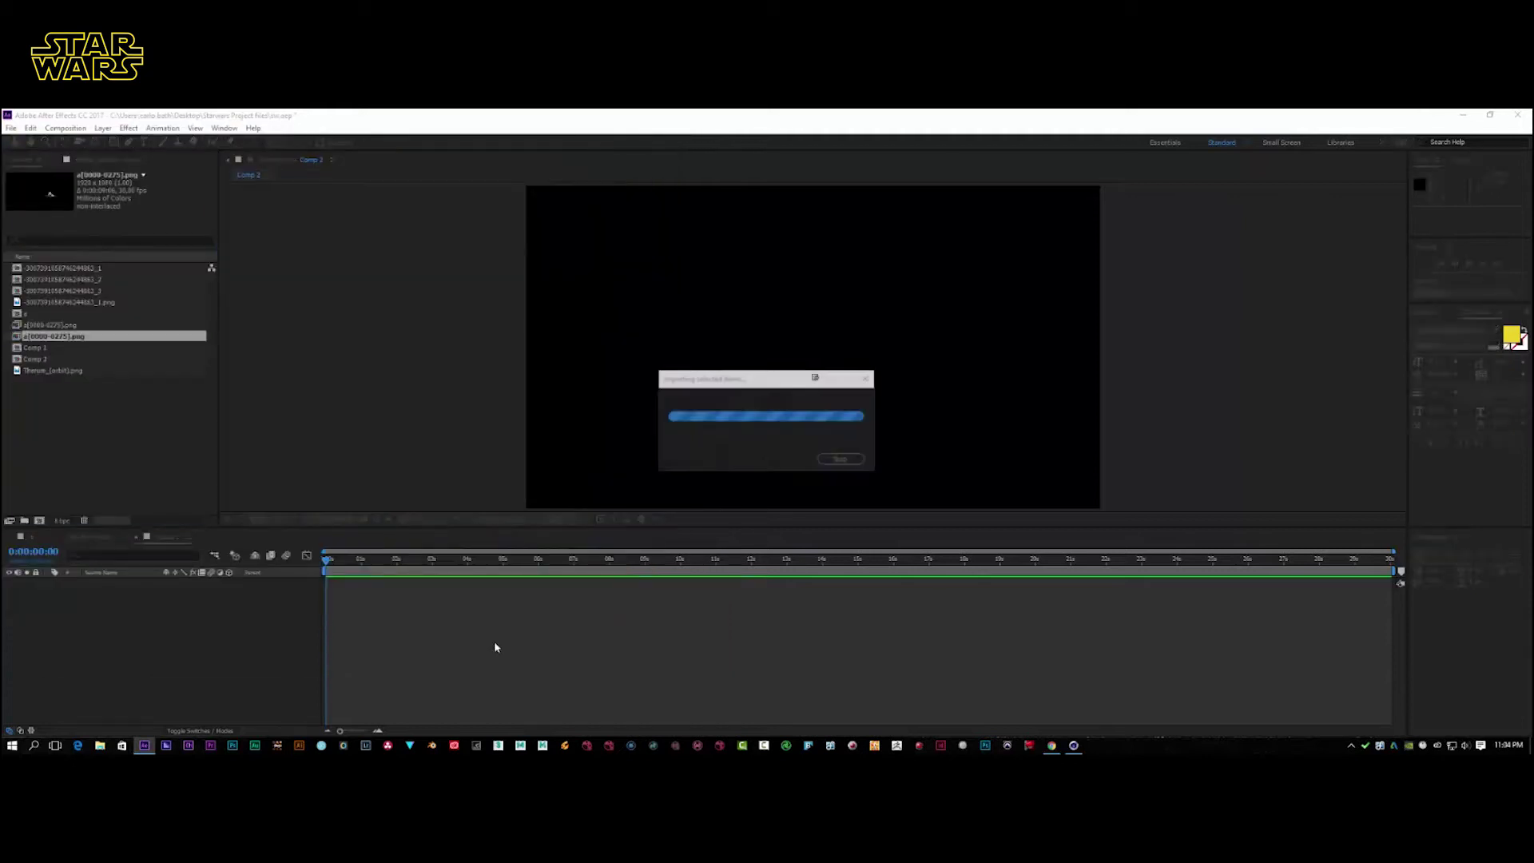
Inspect the imported sequence copies and the Therum_(orbit).png image in the Project panel
click(43, 326)
click(45, 337)
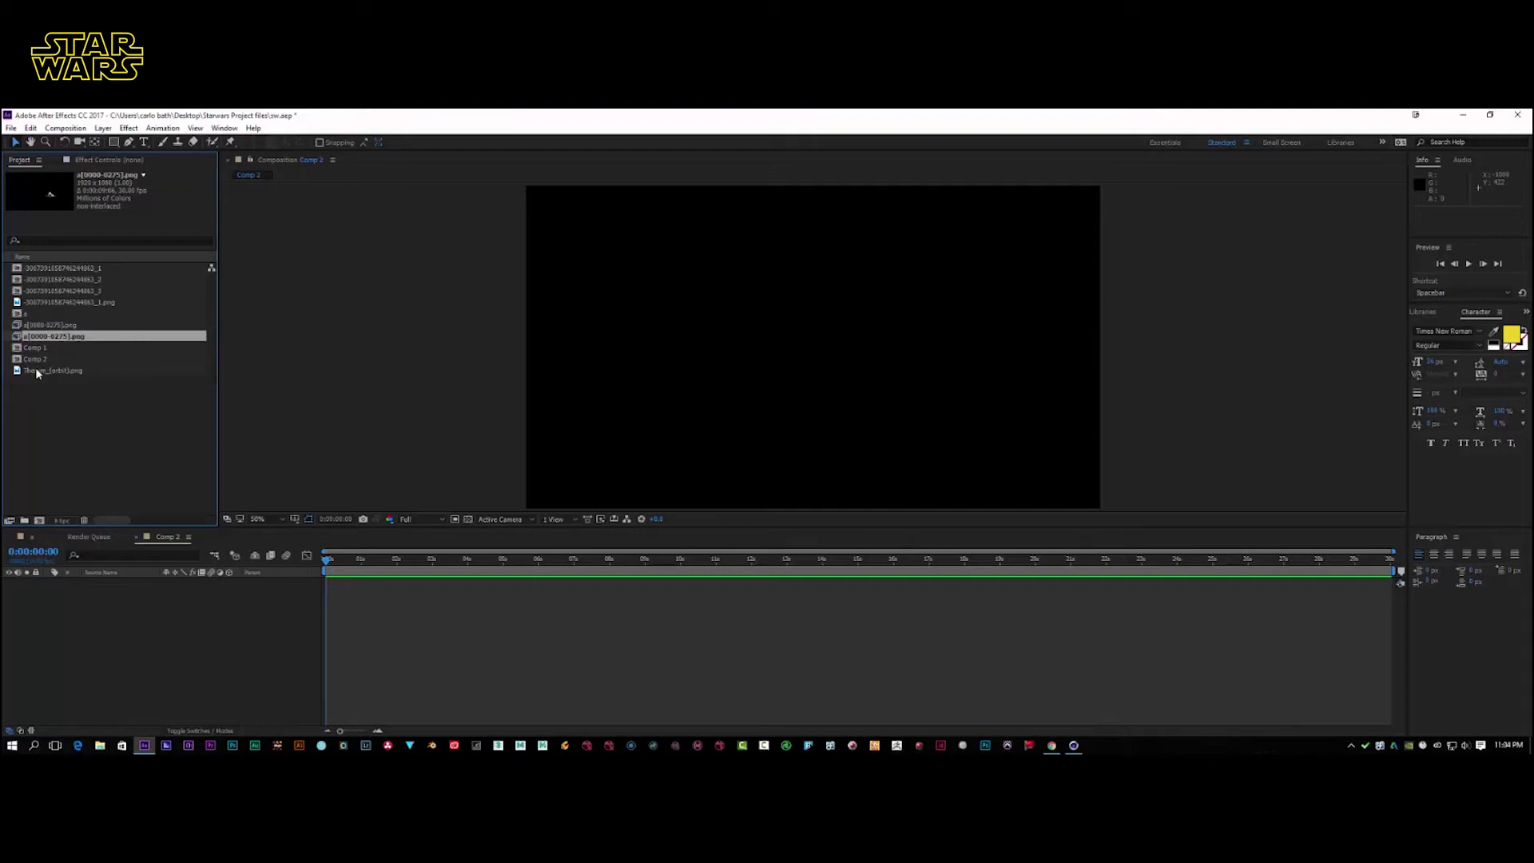
click(36, 370)
click(46, 337)
Import the Therum_(orbit).png planet image from the Desktop
click(13, 128)
mouse_move(182, 317)
click(245, 309)
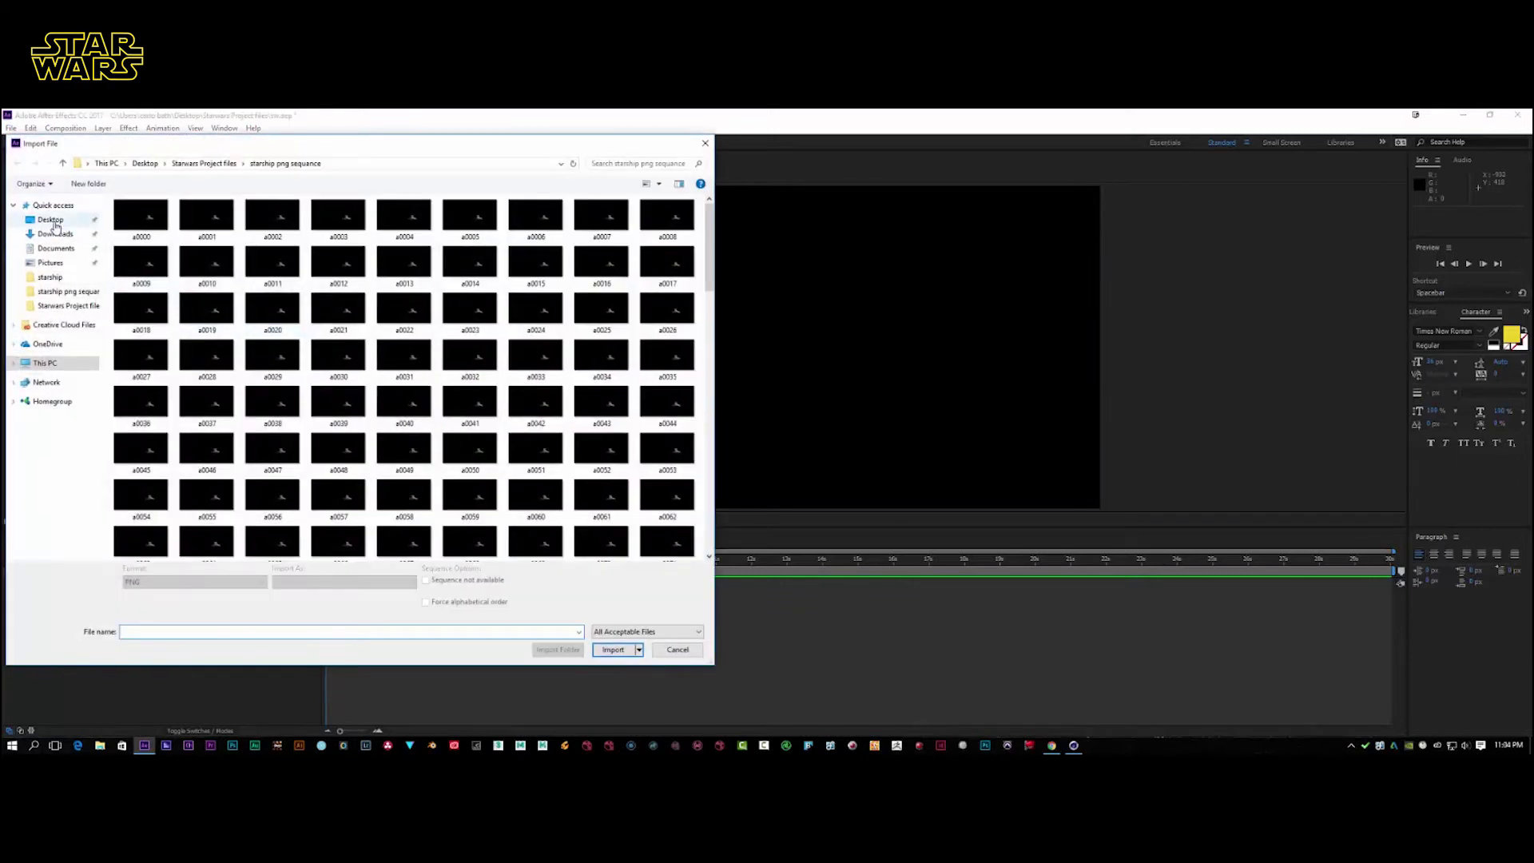
click(52, 220)
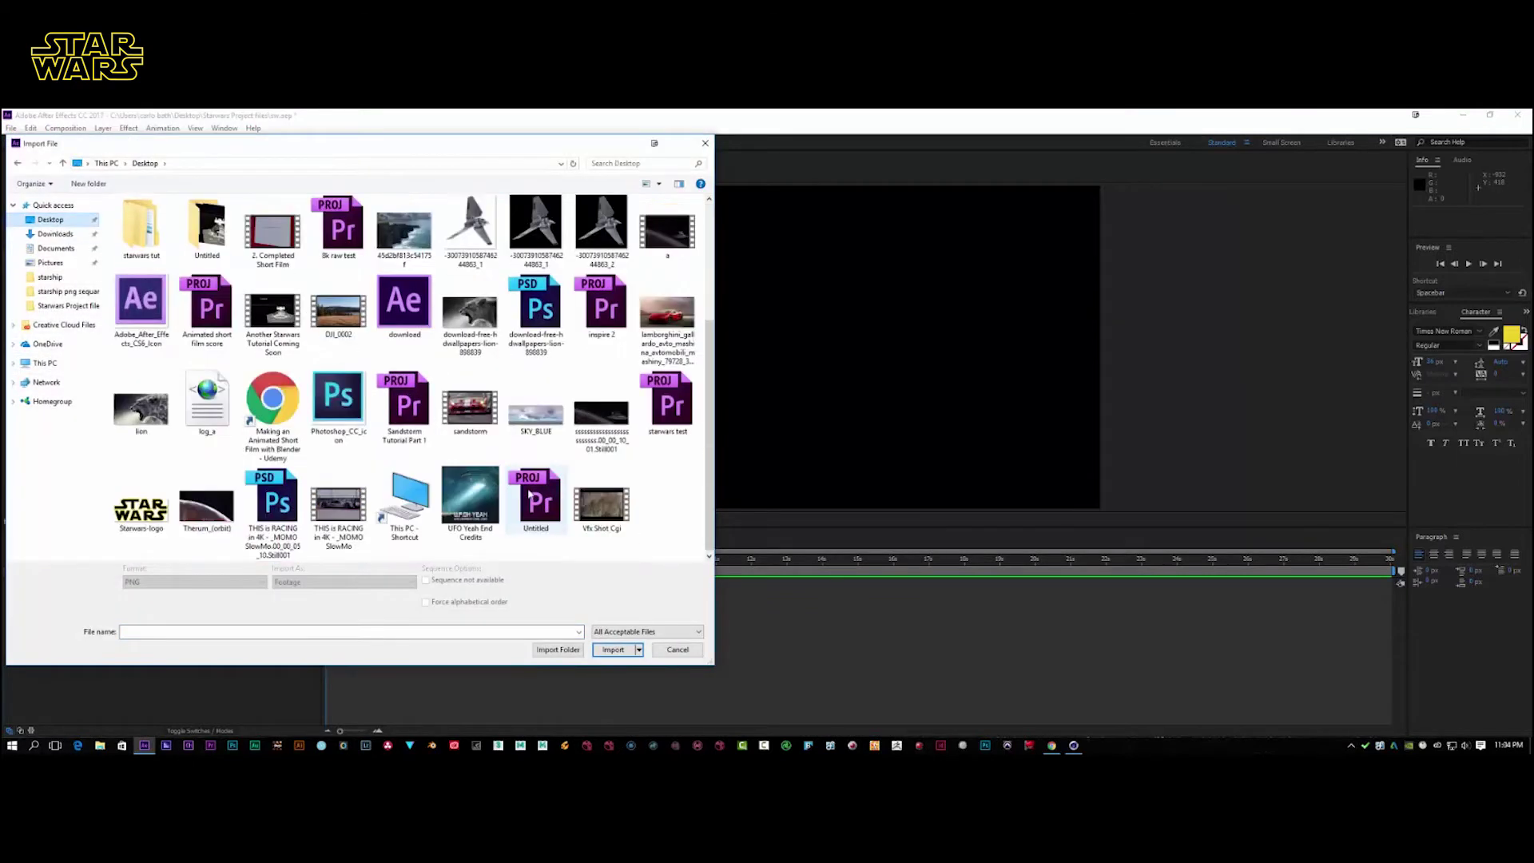
double_click(206, 505)
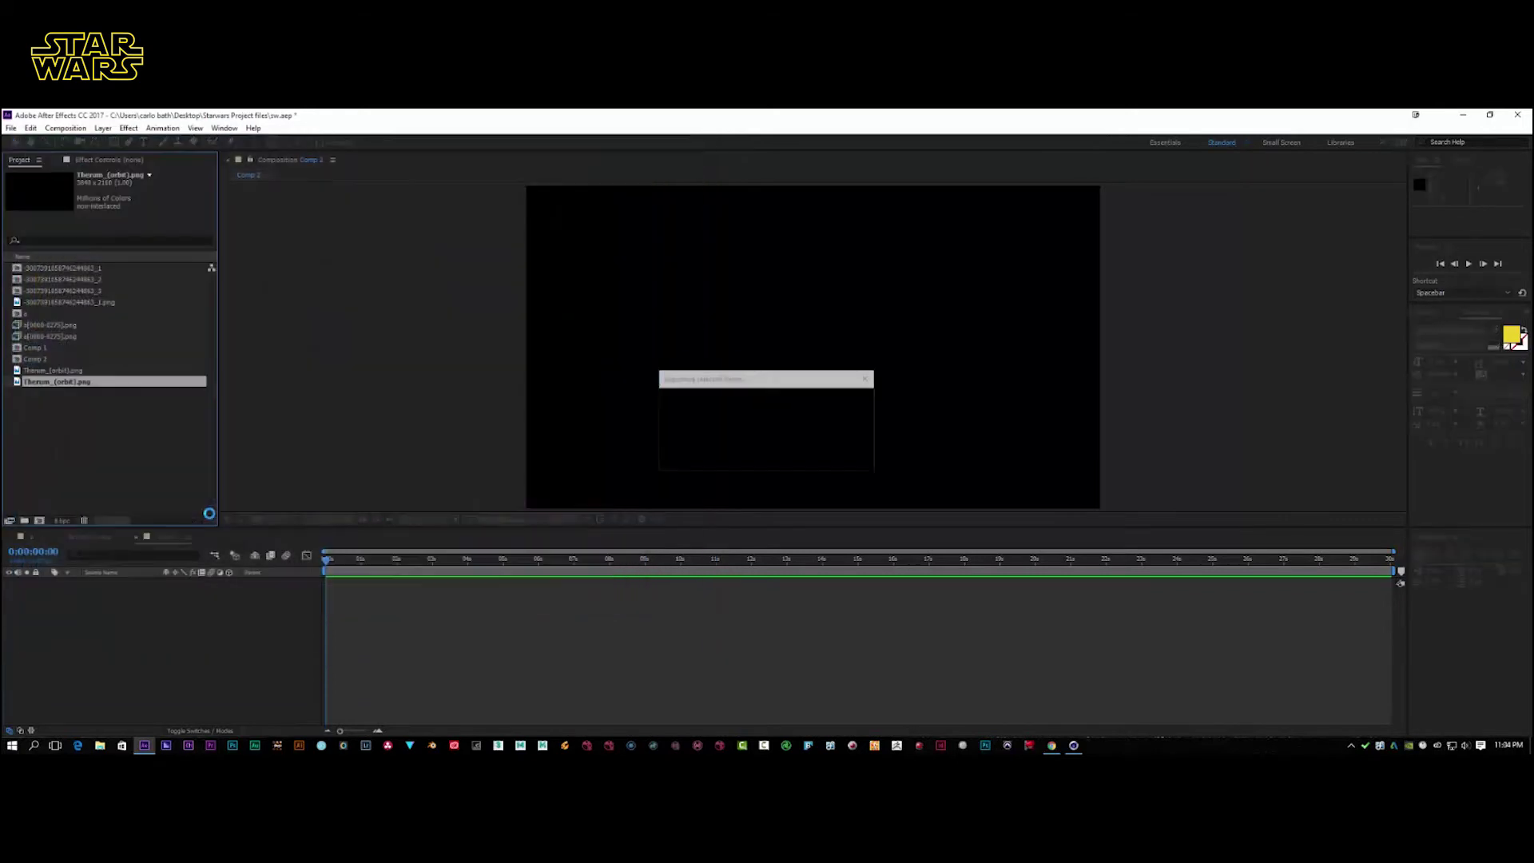
Import the shuttle jpg, try it in Comp 2, then delete it from comp and project
click(12, 128)
mouse_move(170, 314)
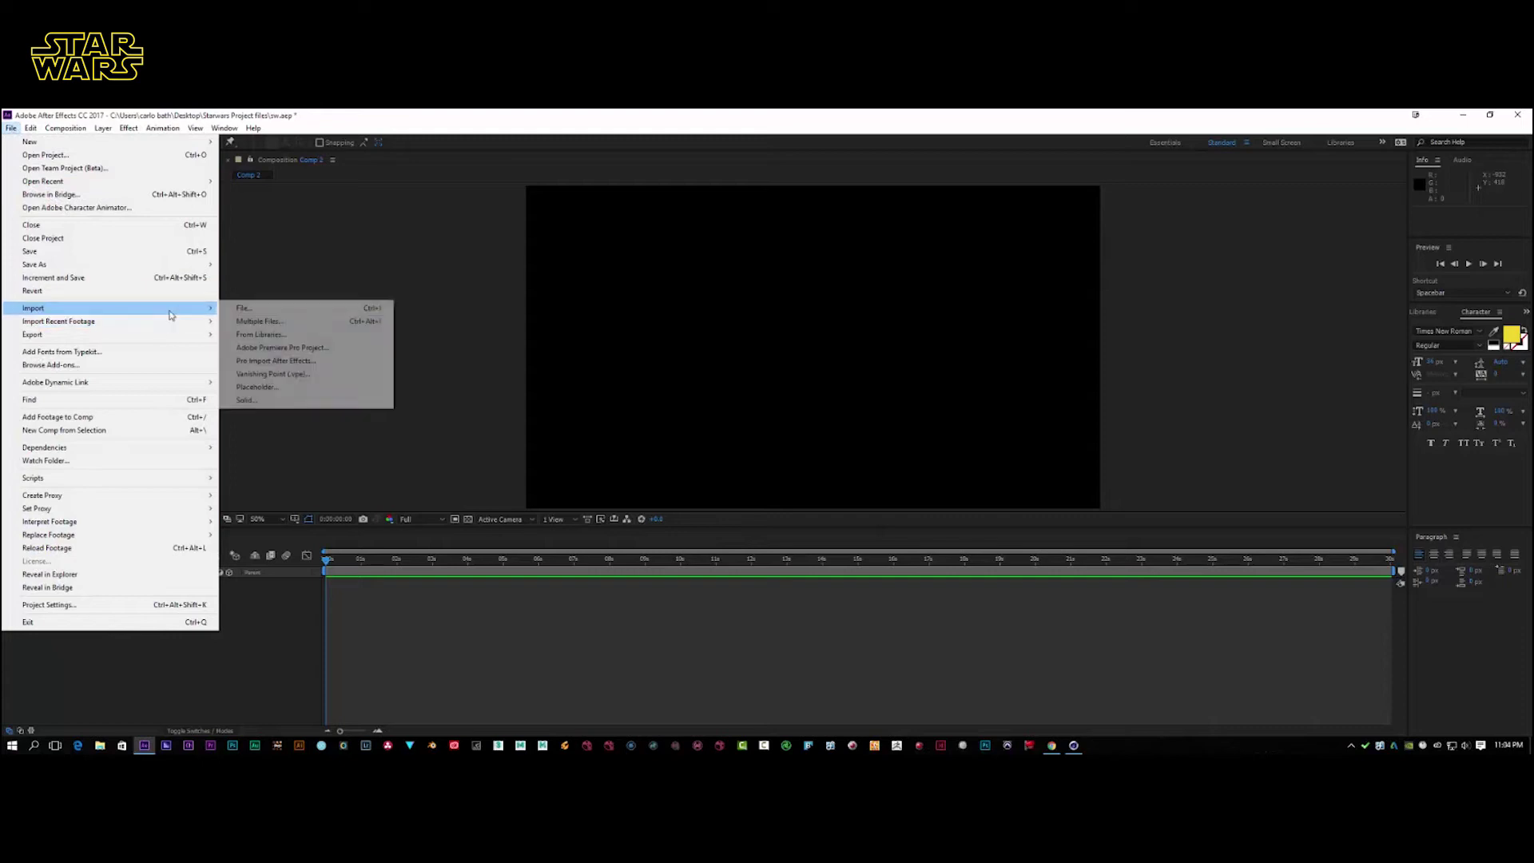
click(244, 307)
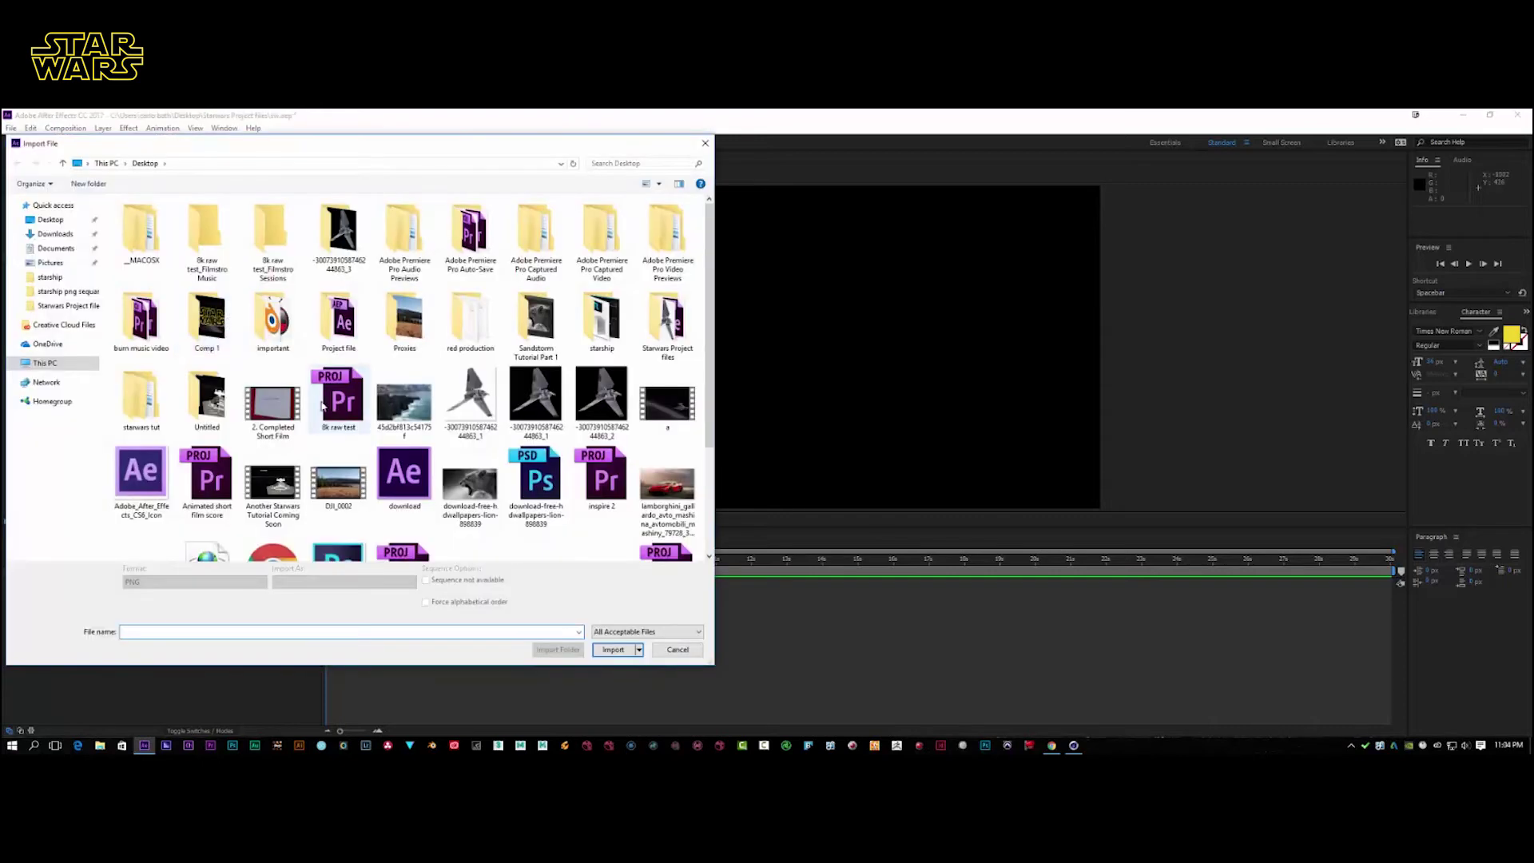
double_click(486, 394)
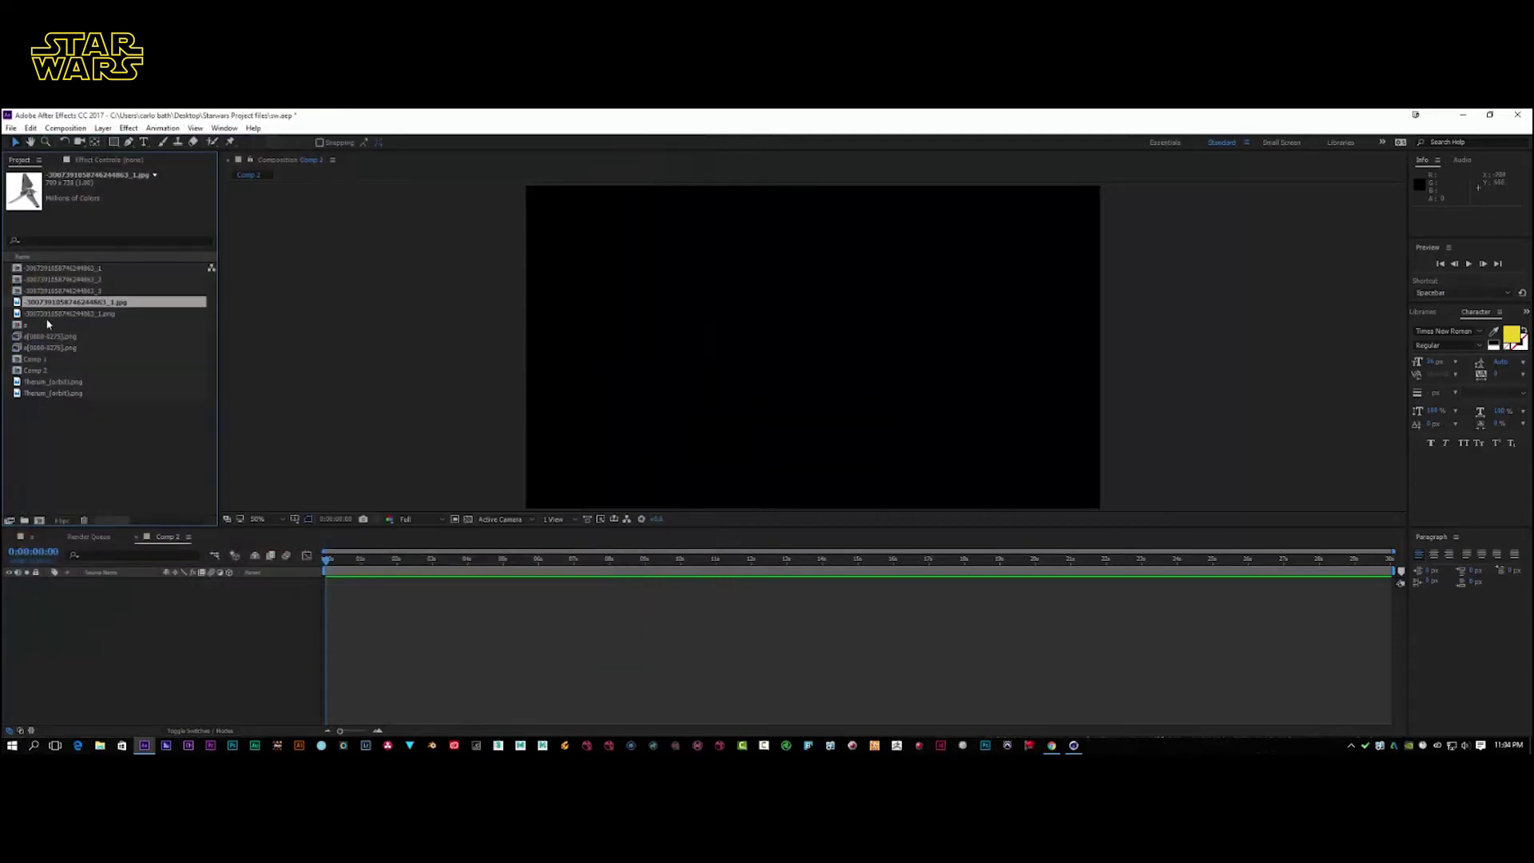
drag(47, 308, 628, 354)
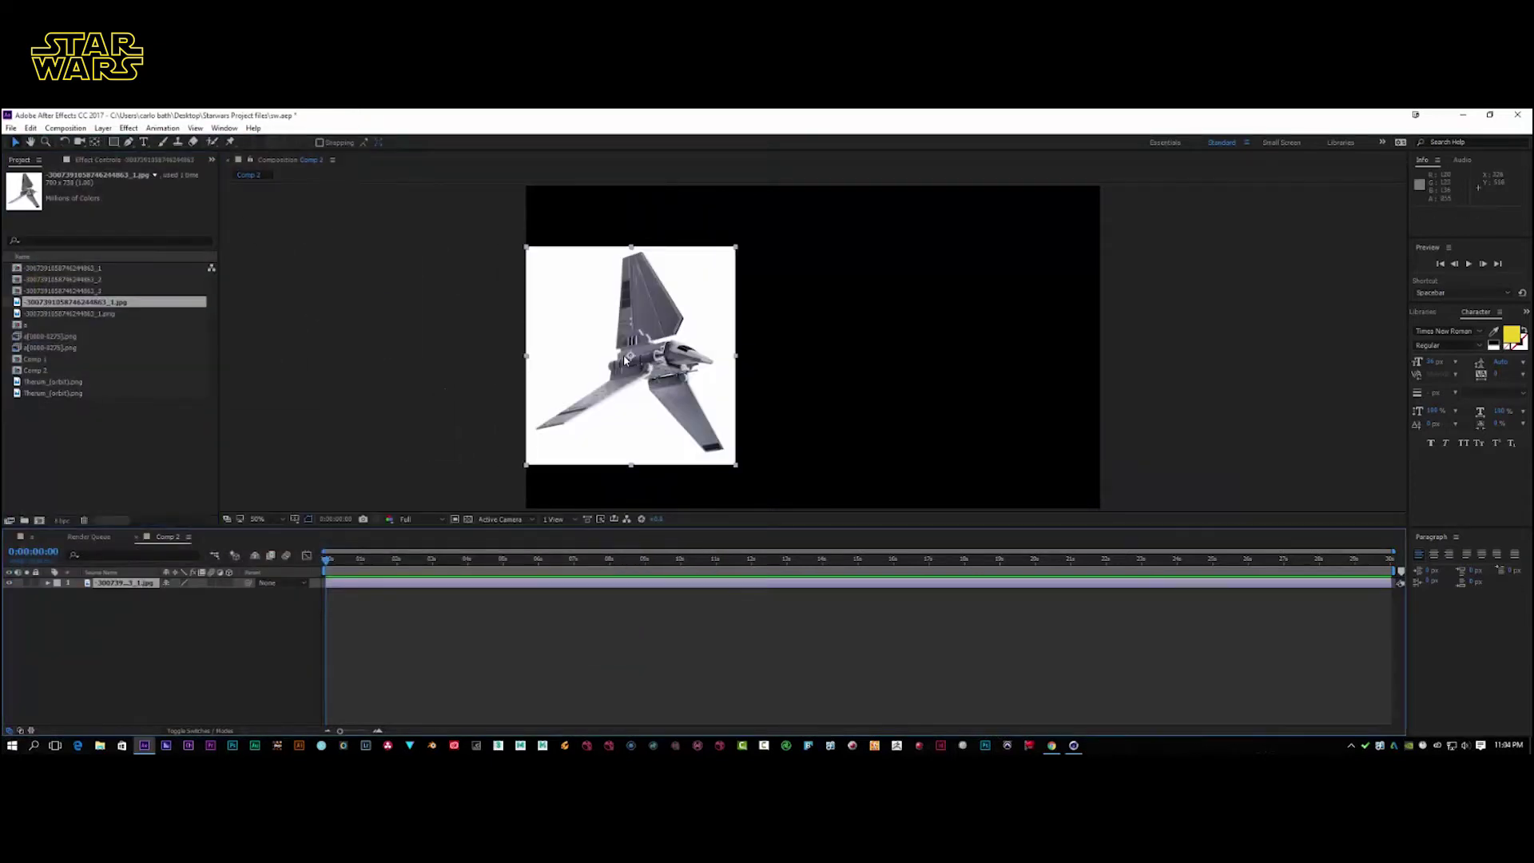
key(Delete)
right_click(569, 366)
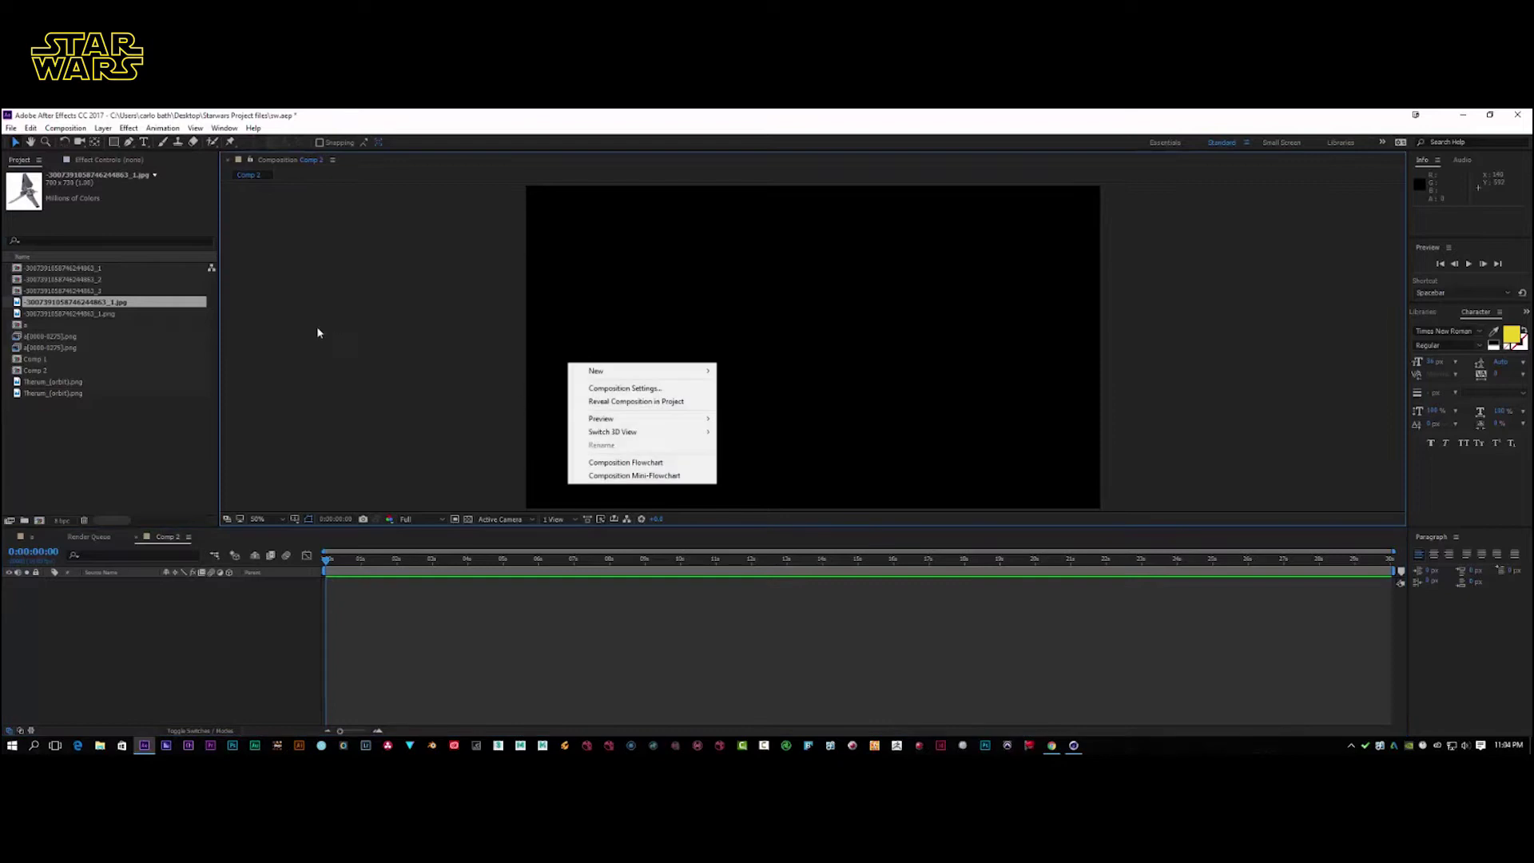
click(51, 302)
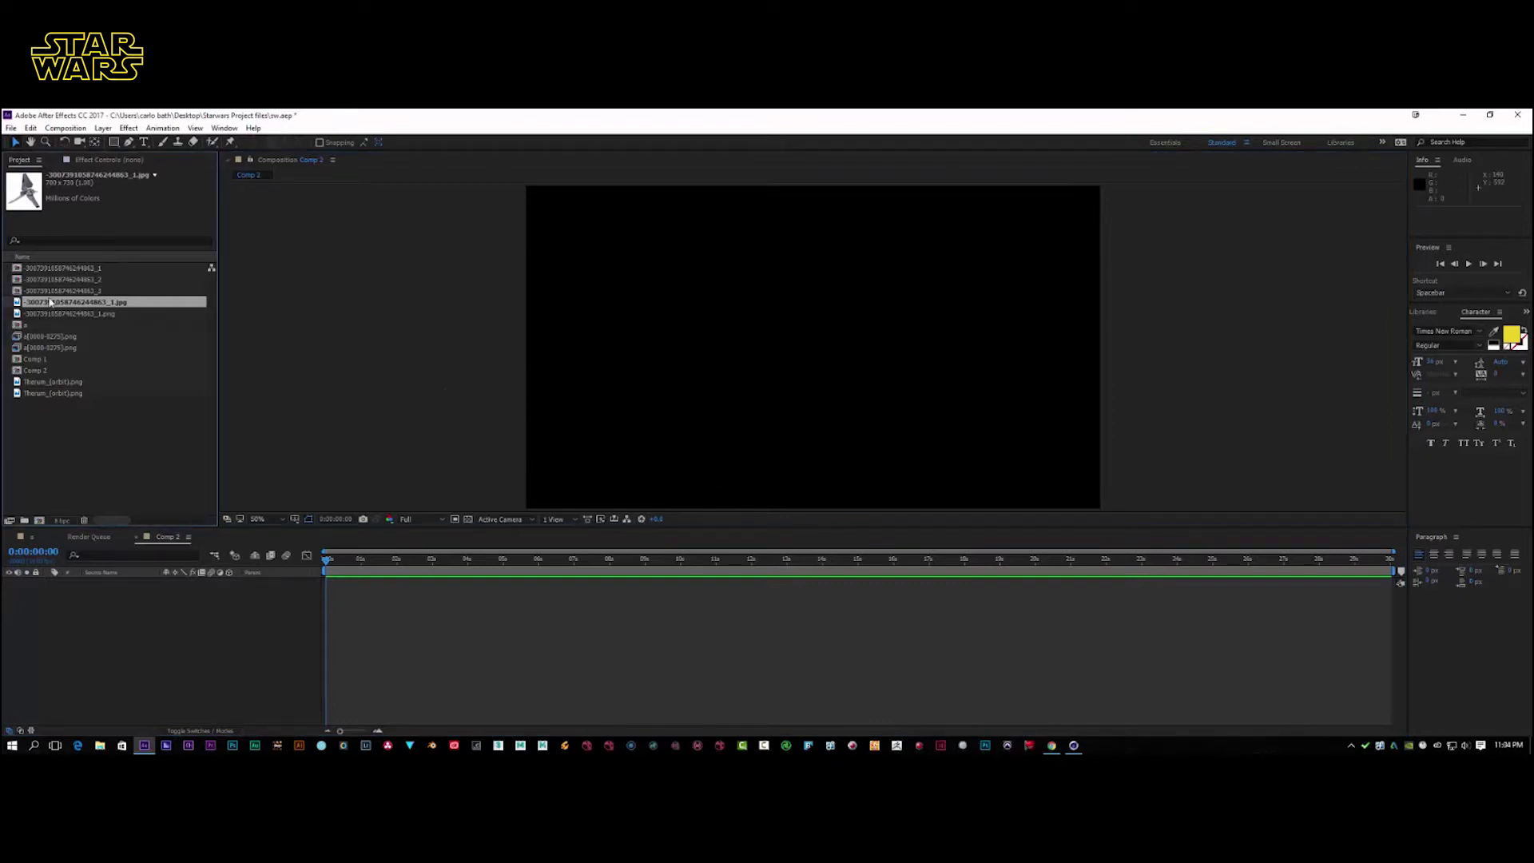
key(Delete)
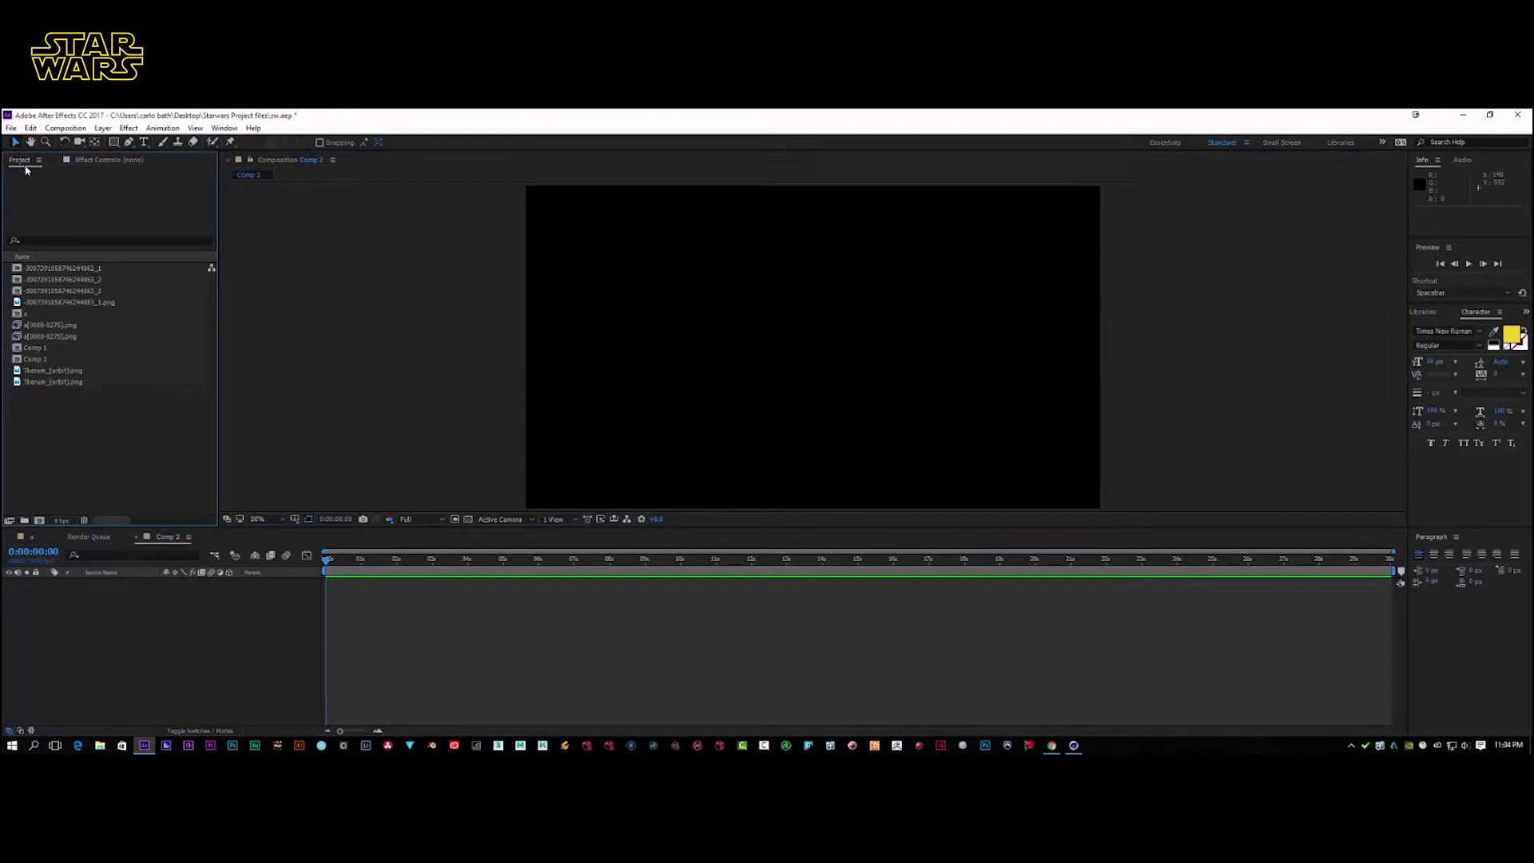
Import the shuttle video clip, test it in Comp 2, then remove its layer
click(12, 128)
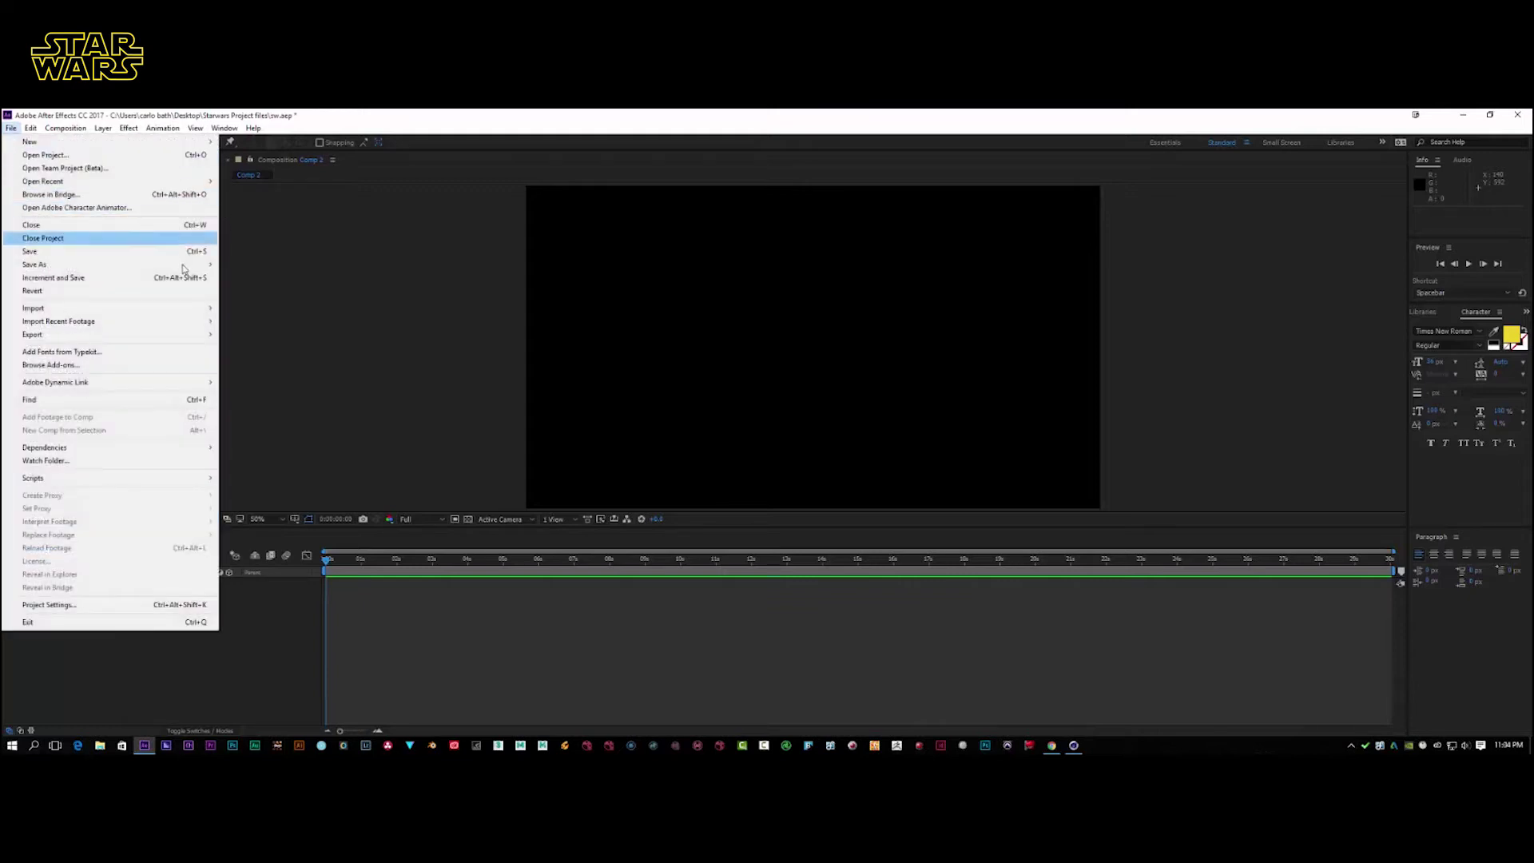
click(244, 311)
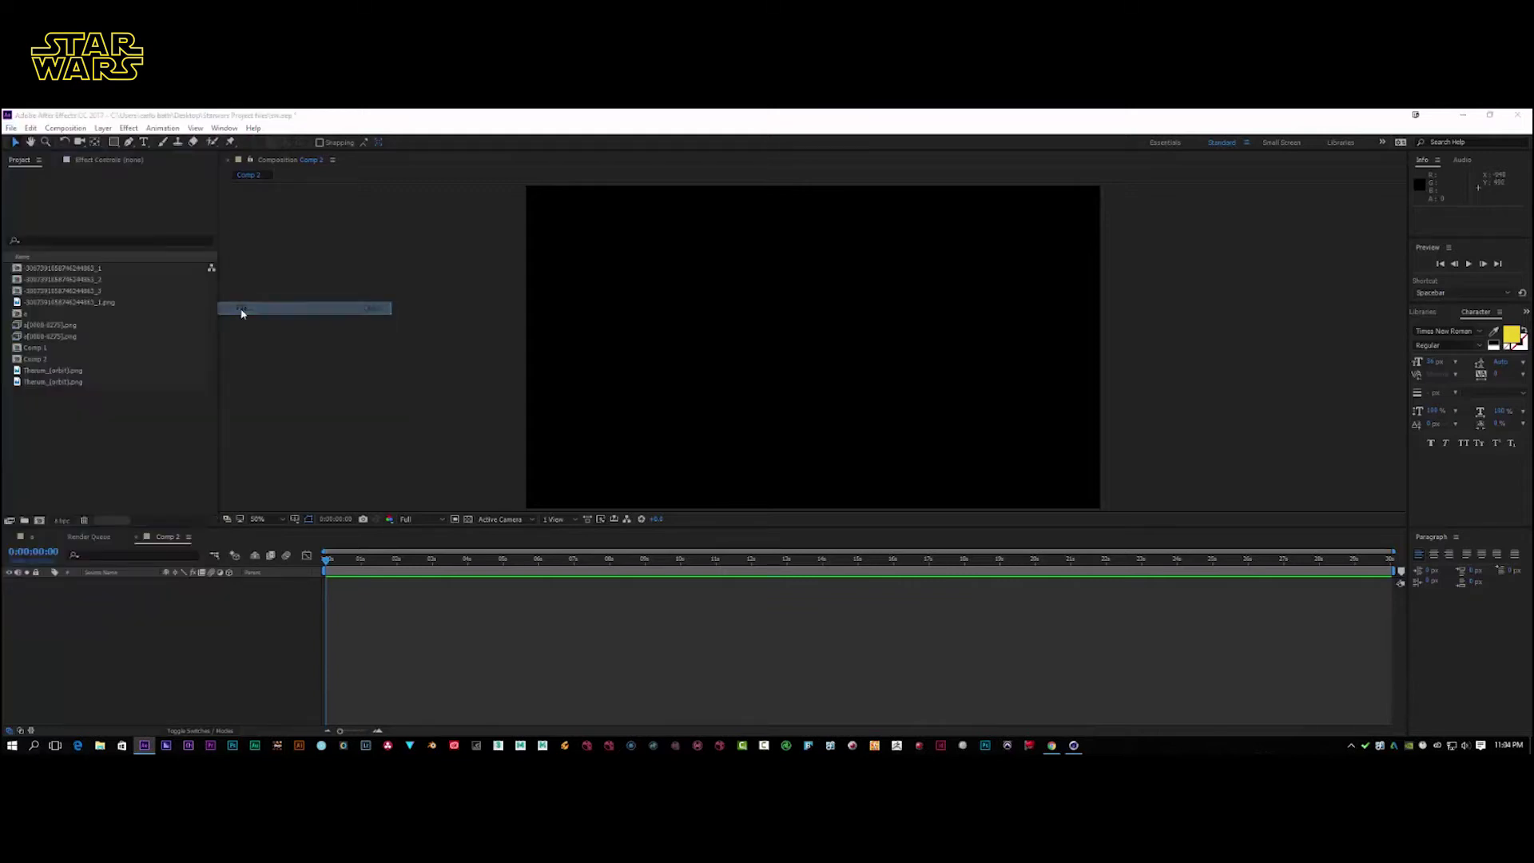
double_click(536, 404)
drag(61, 305, 736, 356)
drag(708, 484, 666, 295)
key(Delete)
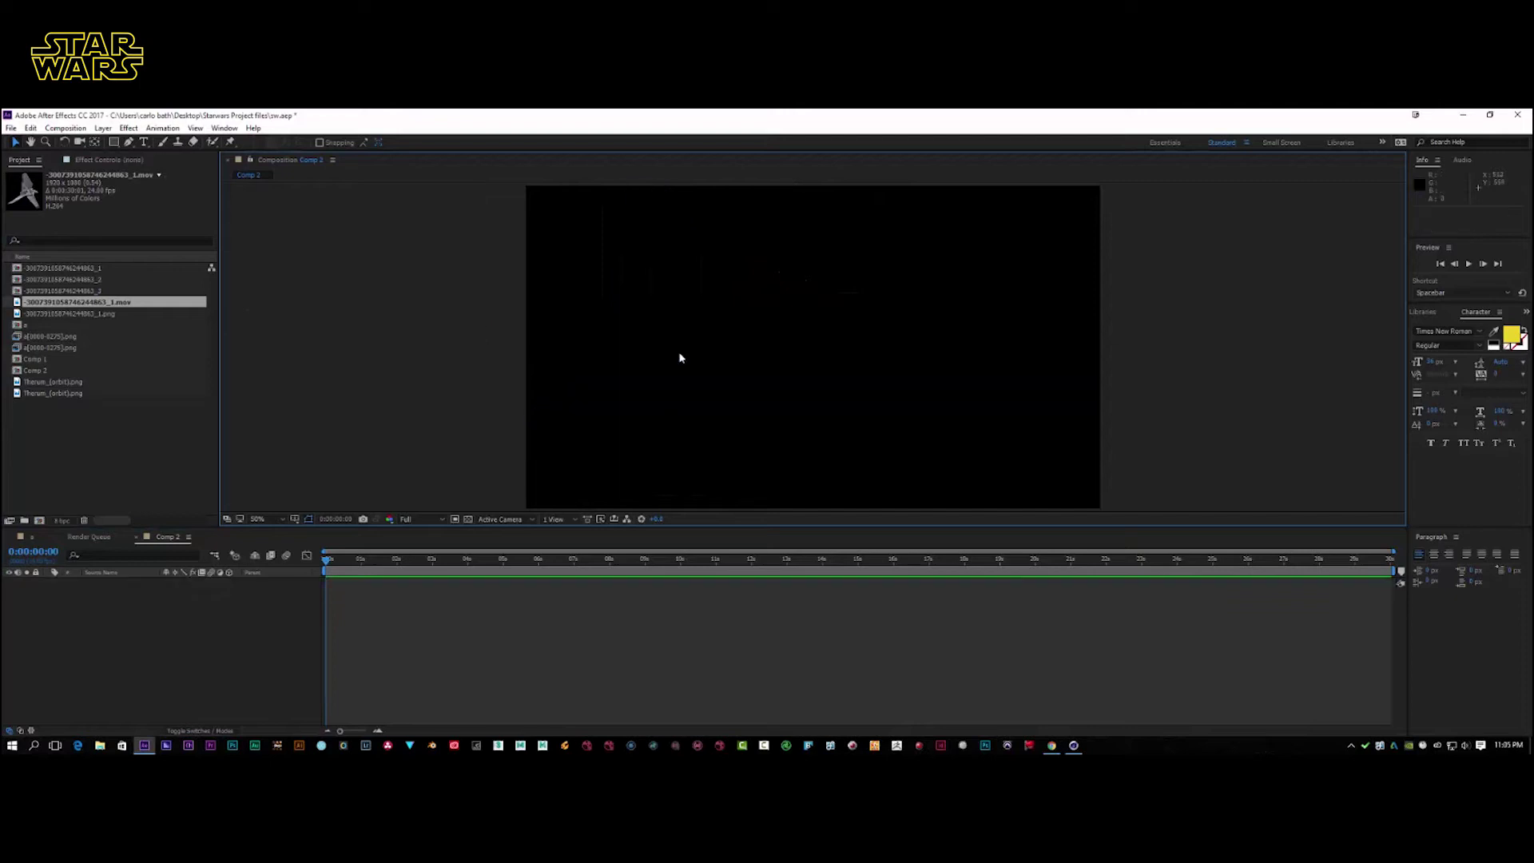
click(70, 337)
Make a composition from the starship sequence and trim it to start at 0:00:03:15
drag(50, 340, 40, 520)
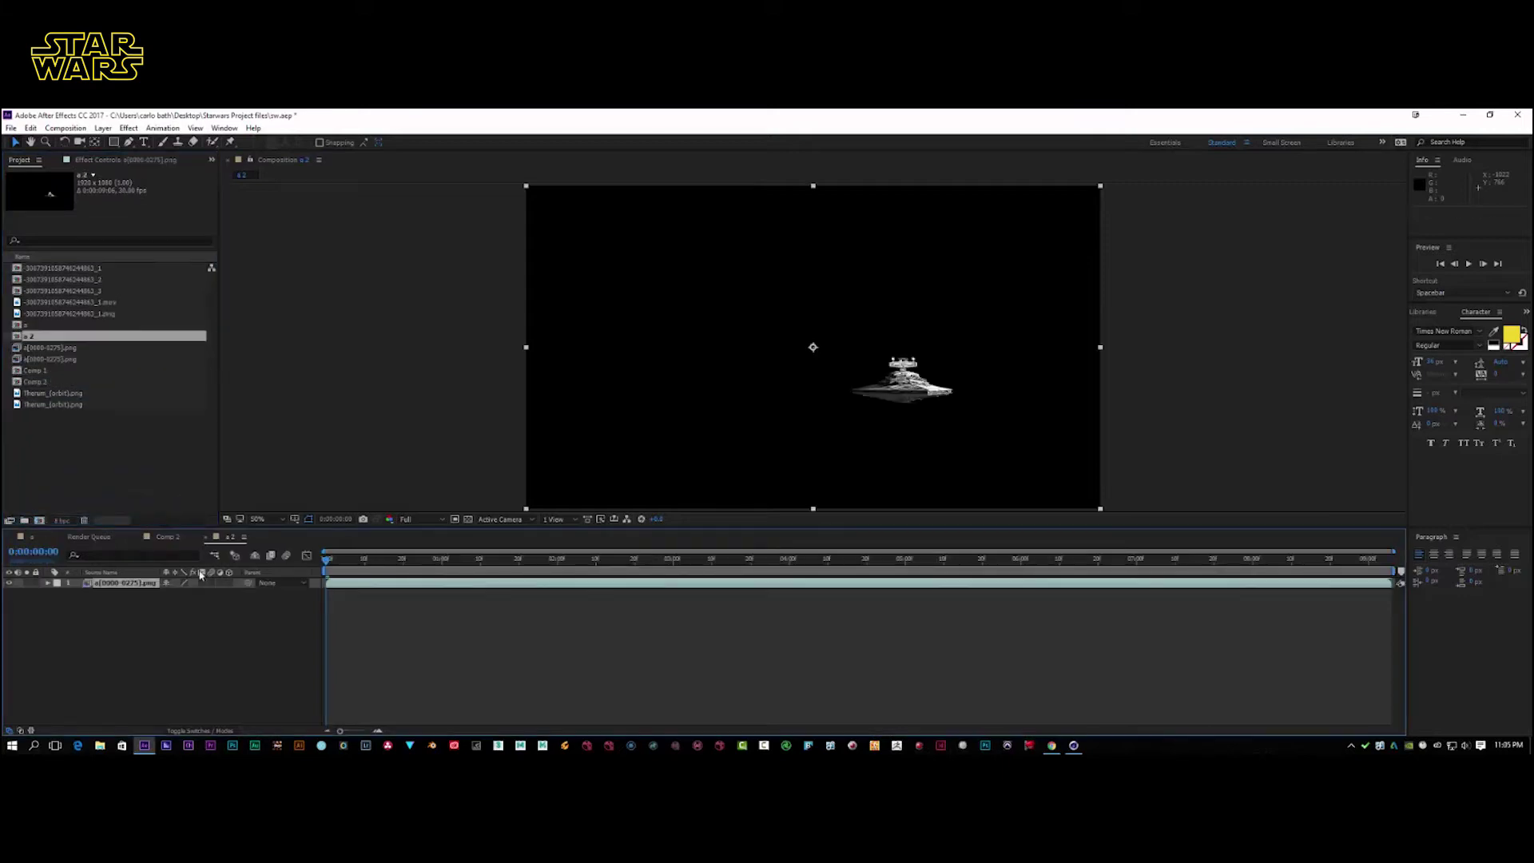
drag(324, 562, 728, 593)
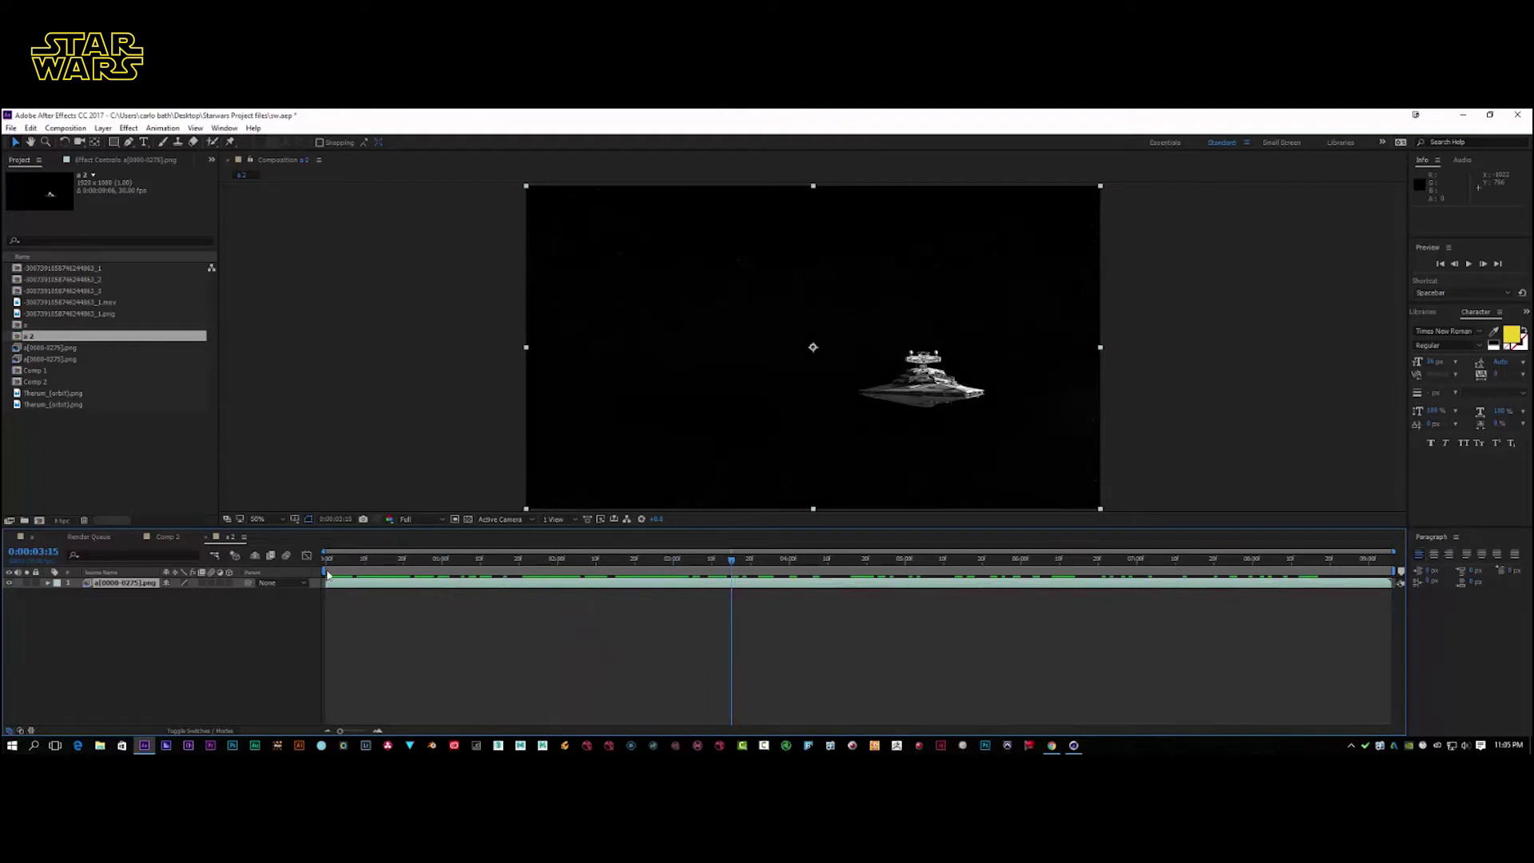
drag(324, 552, 732, 552)
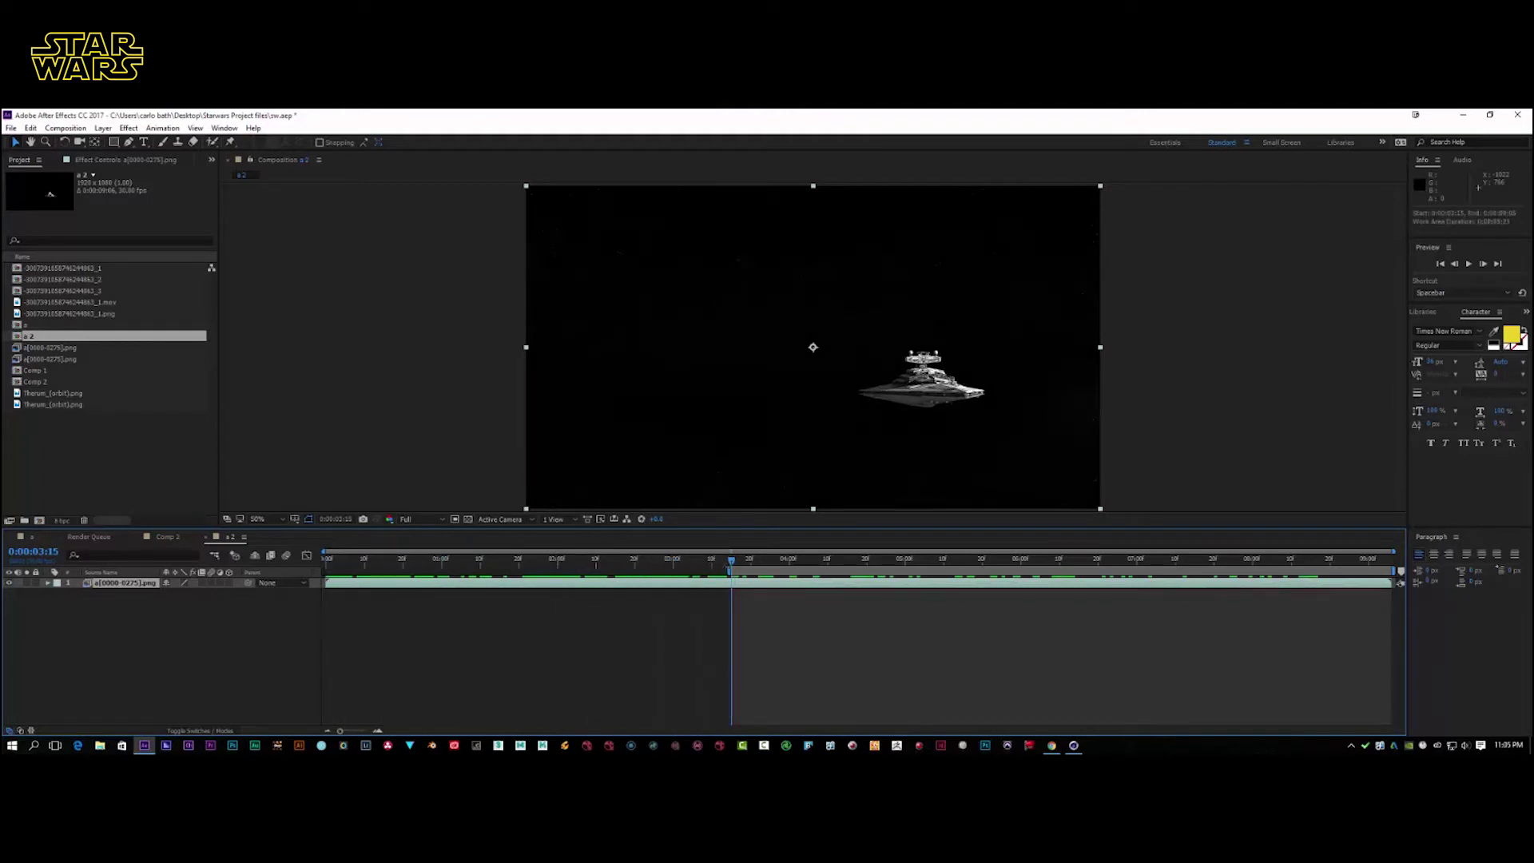
right_click(749, 560)
click(799, 605)
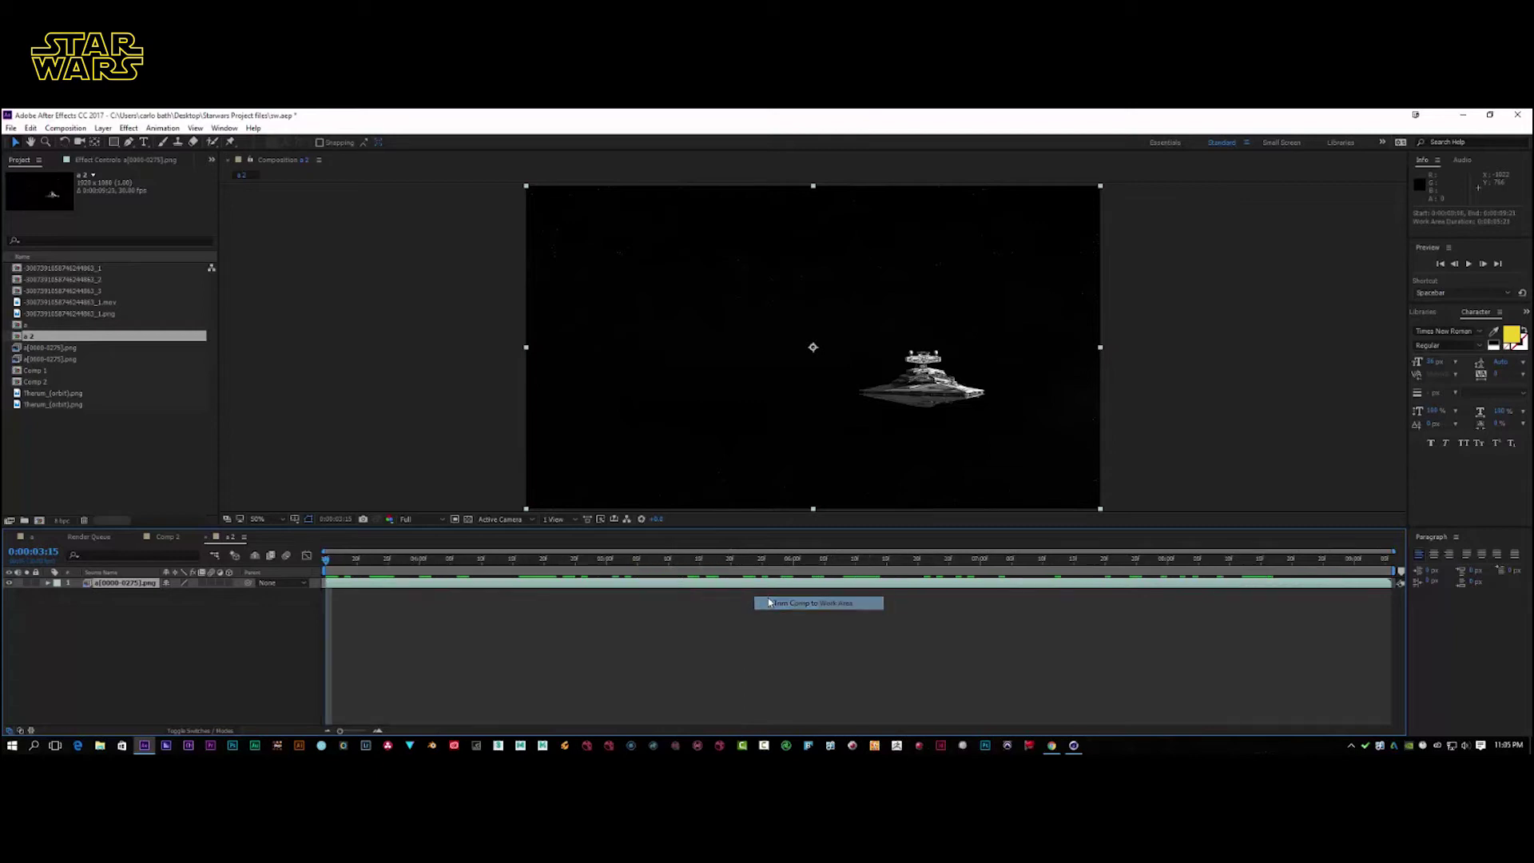
Preview the trimmed Star Destroyer shot and return to the composition start
click(1469, 264)
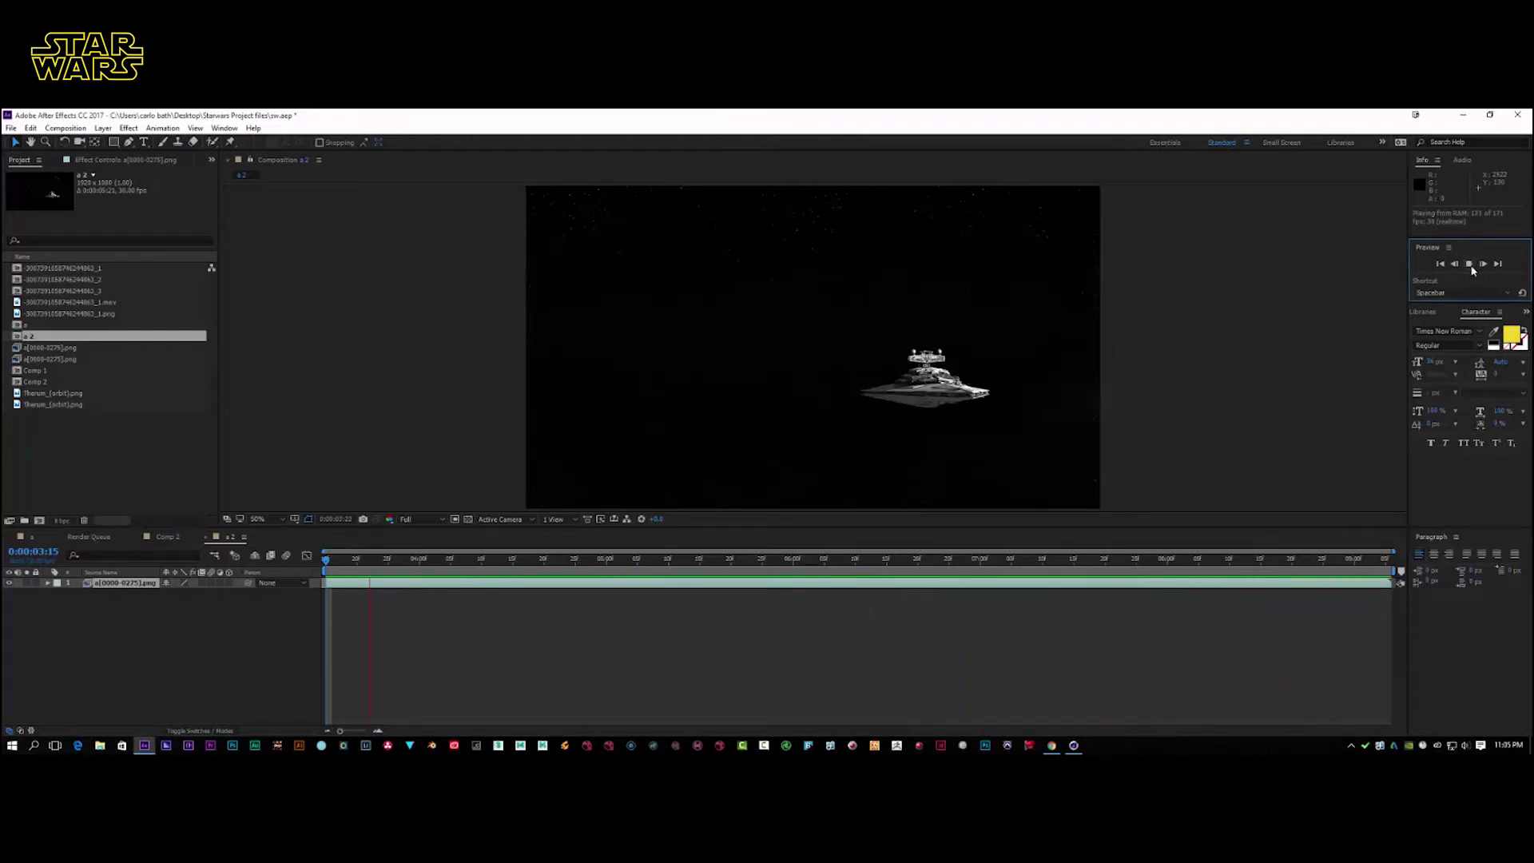
click(813, 388)
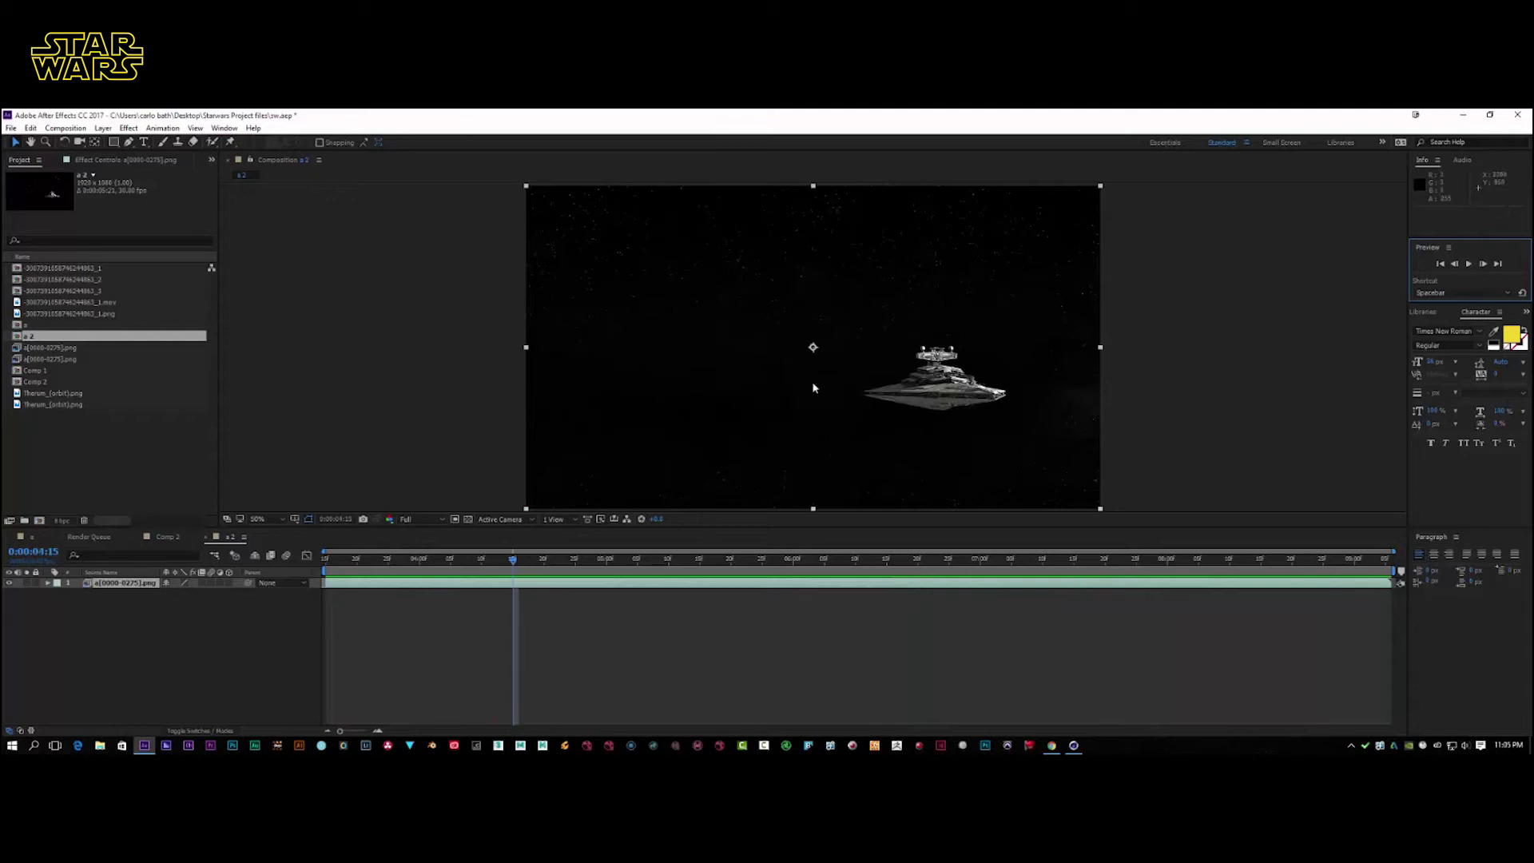
click(512, 564)
key(Home)
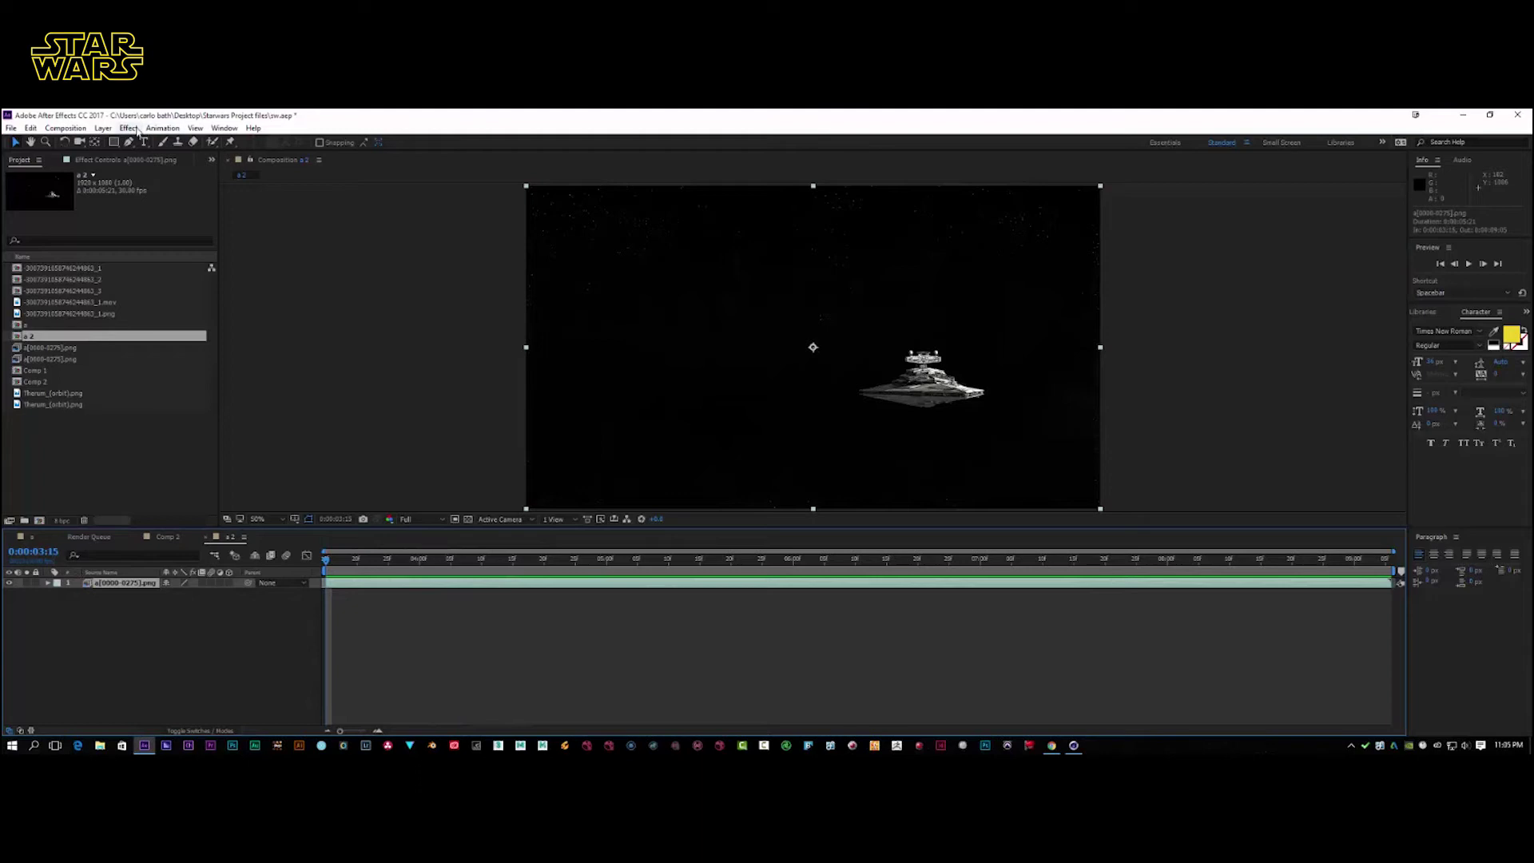
click(105, 129)
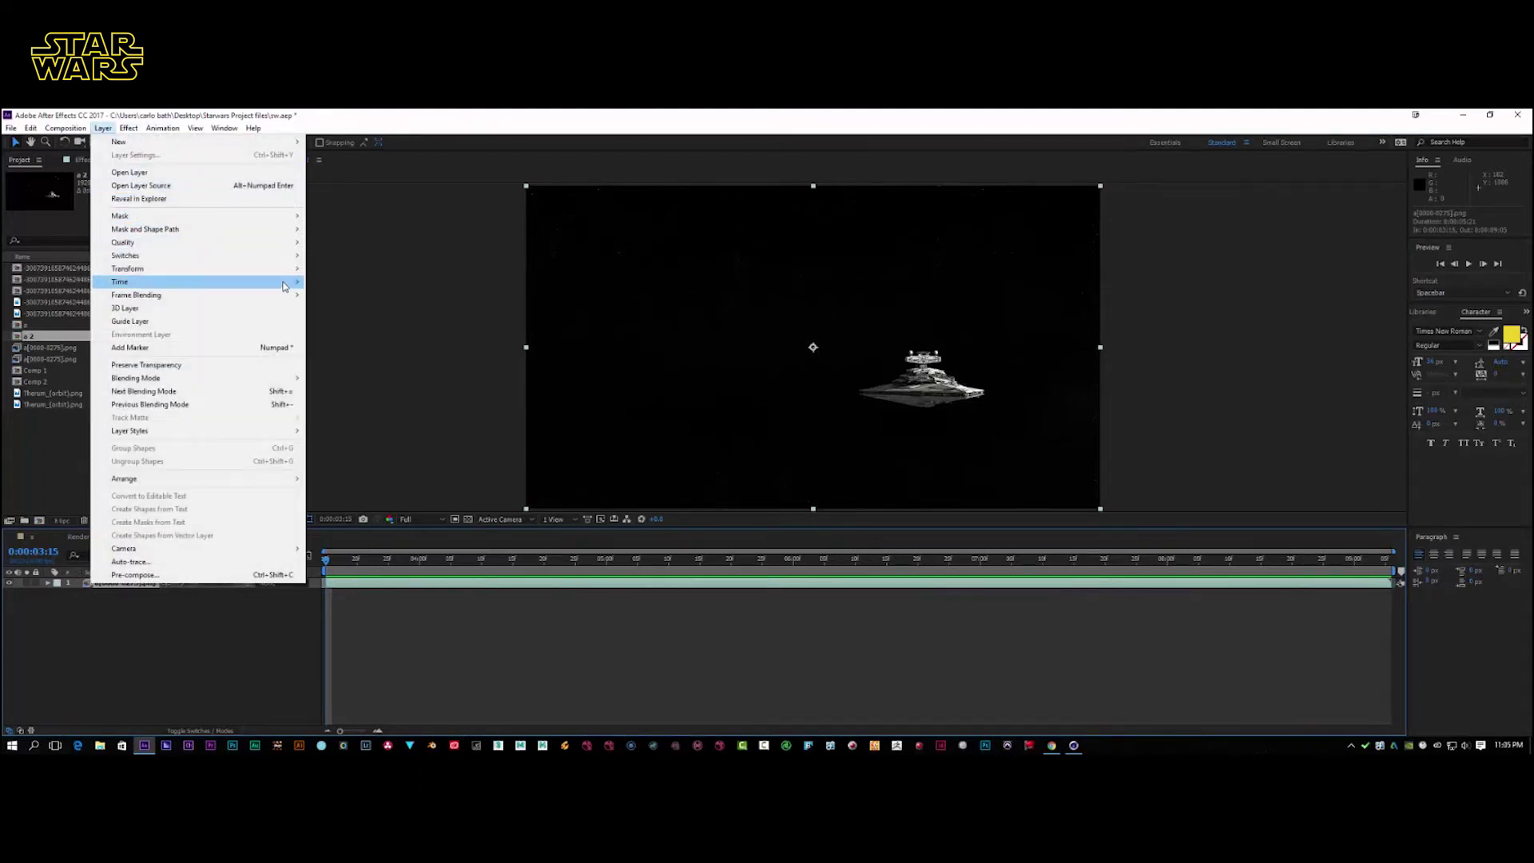
Time-stretch the starship layer to 80% to speed it up, and preview it
mouse_move(292, 282)
click(350, 309)
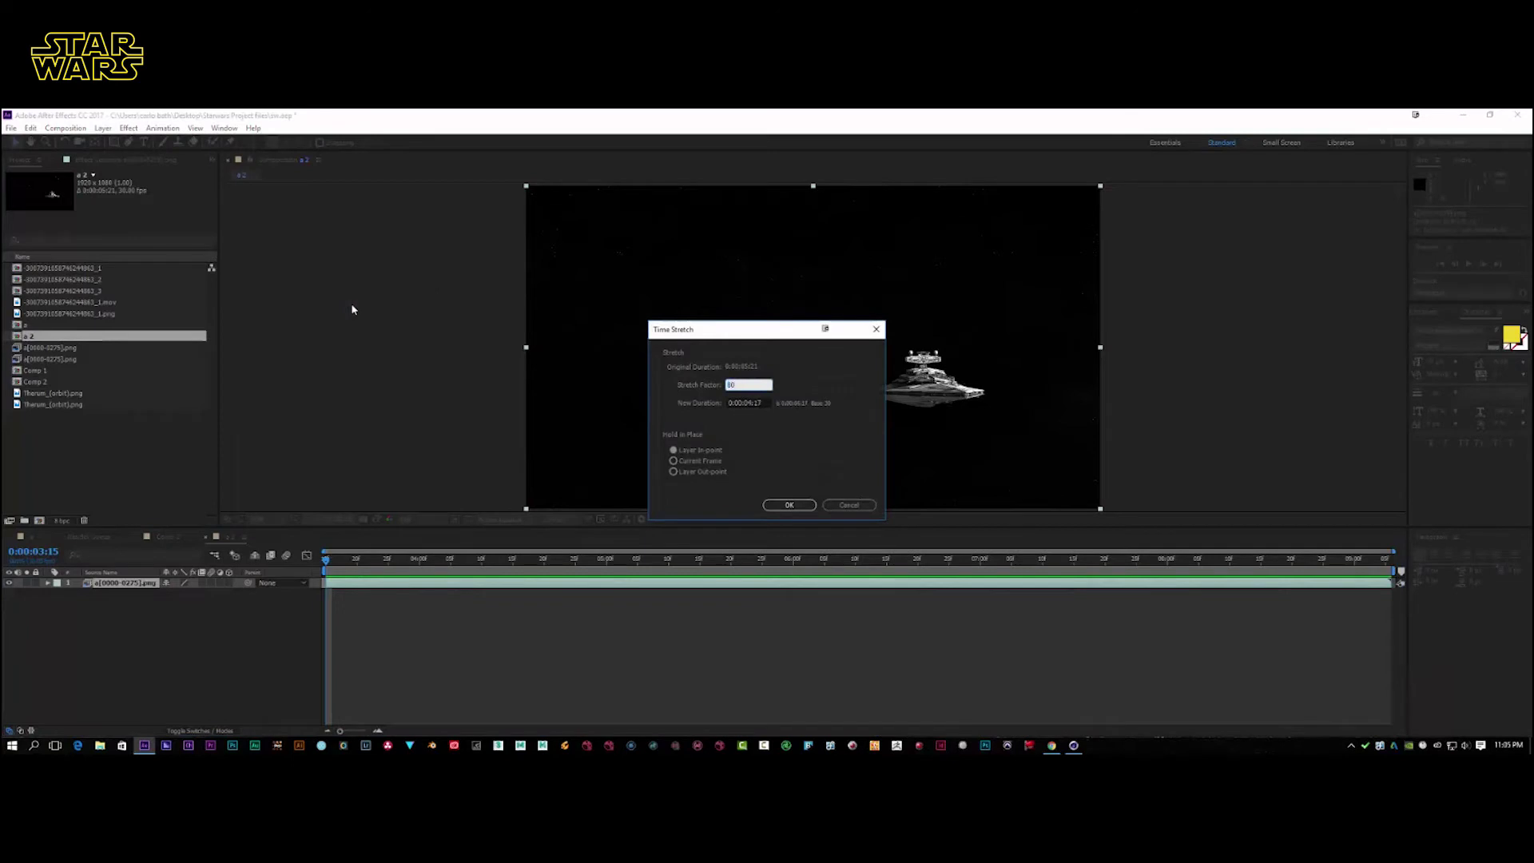
key(Return)
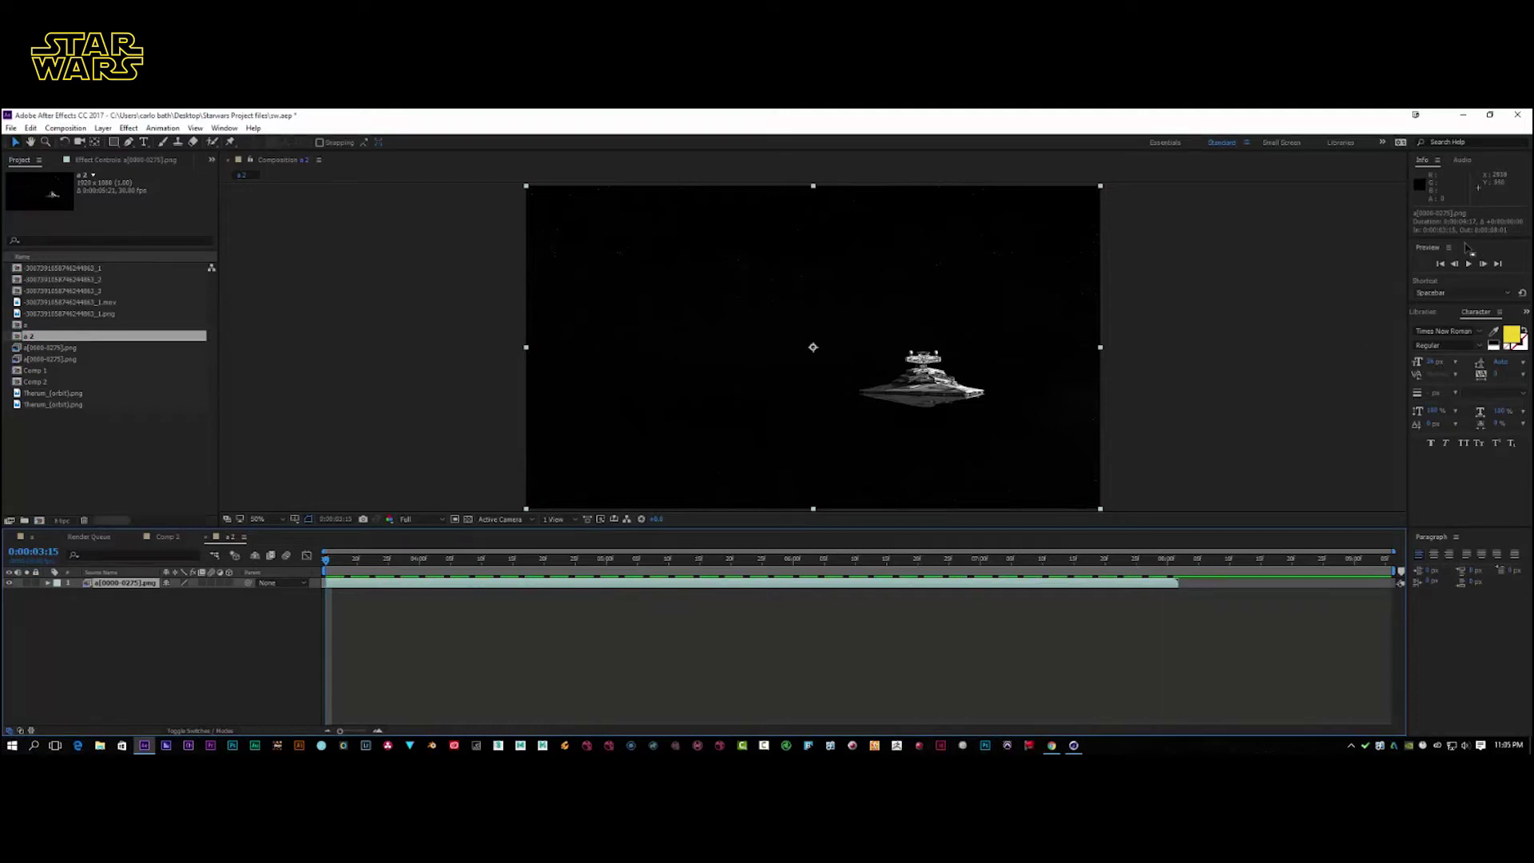
click(1467, 265)
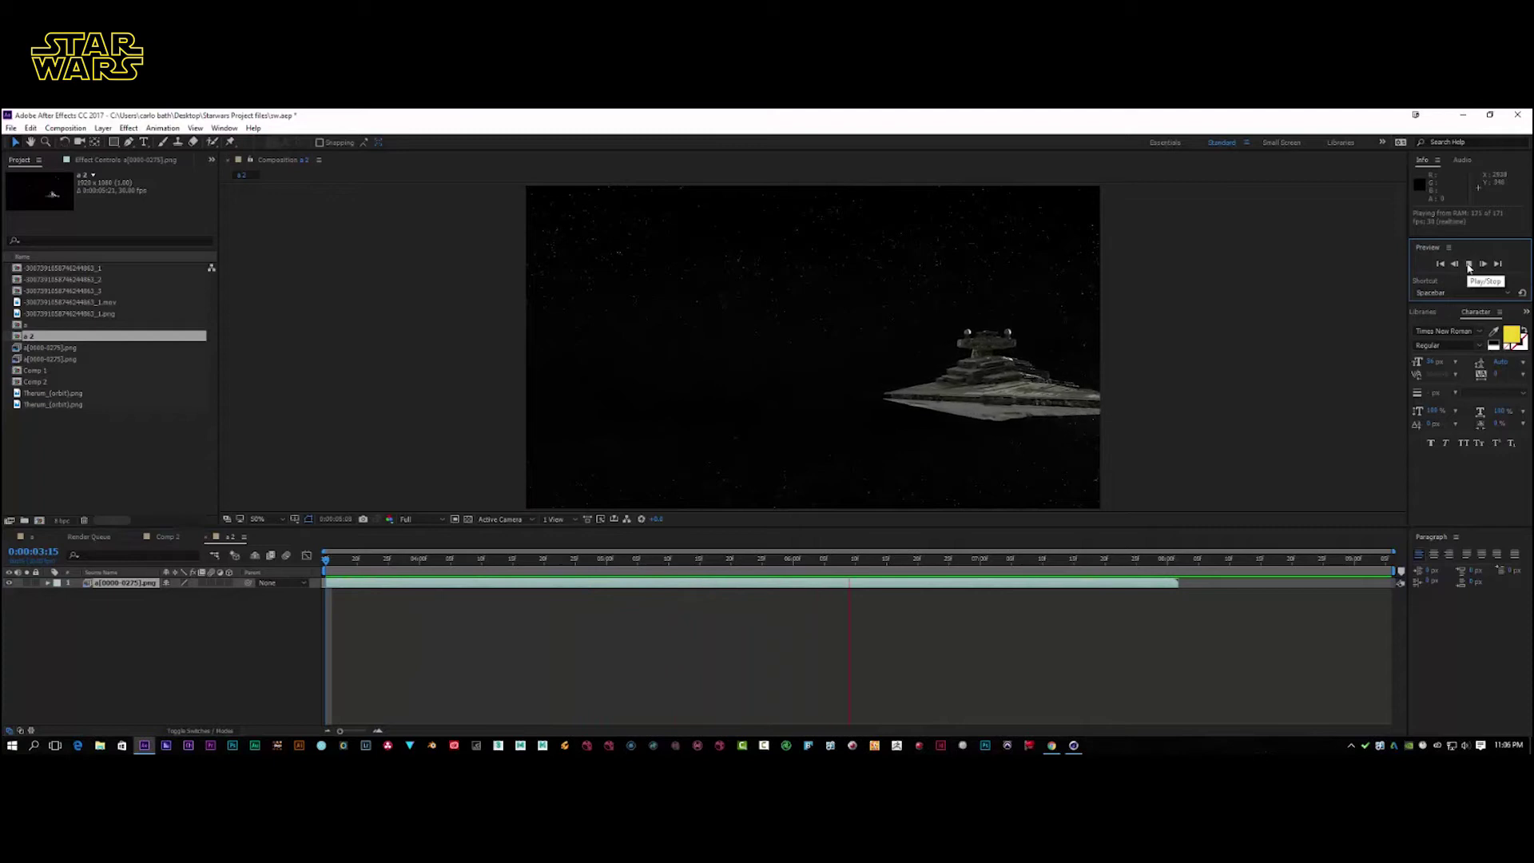
click(1468, 267)
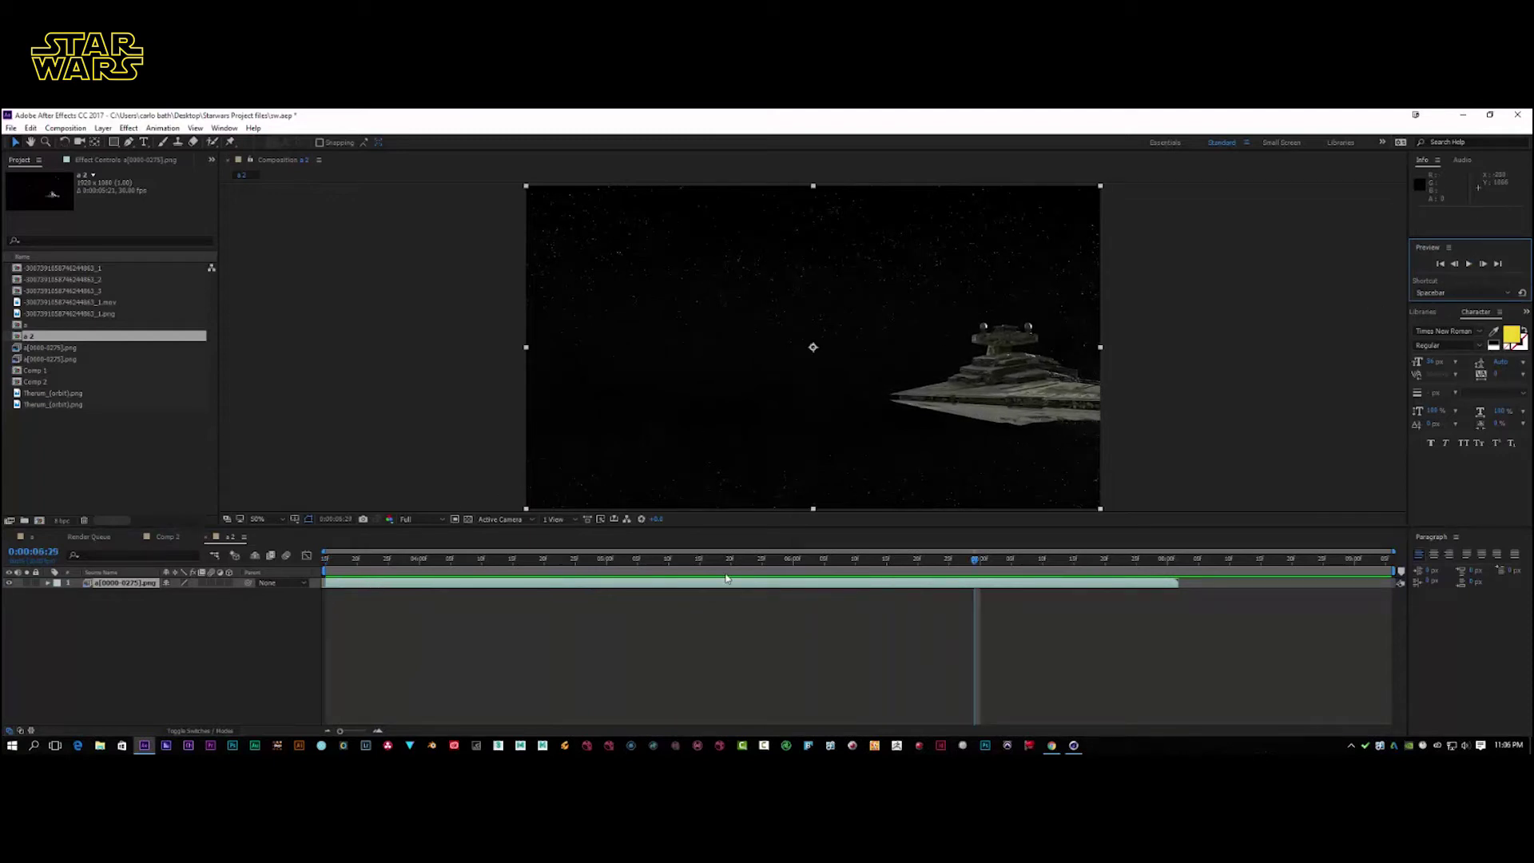
Return to 0:00:03:15 and select the Therum_(orbit).png planet image in the Project panel
drag(972, 567, 294, 579)
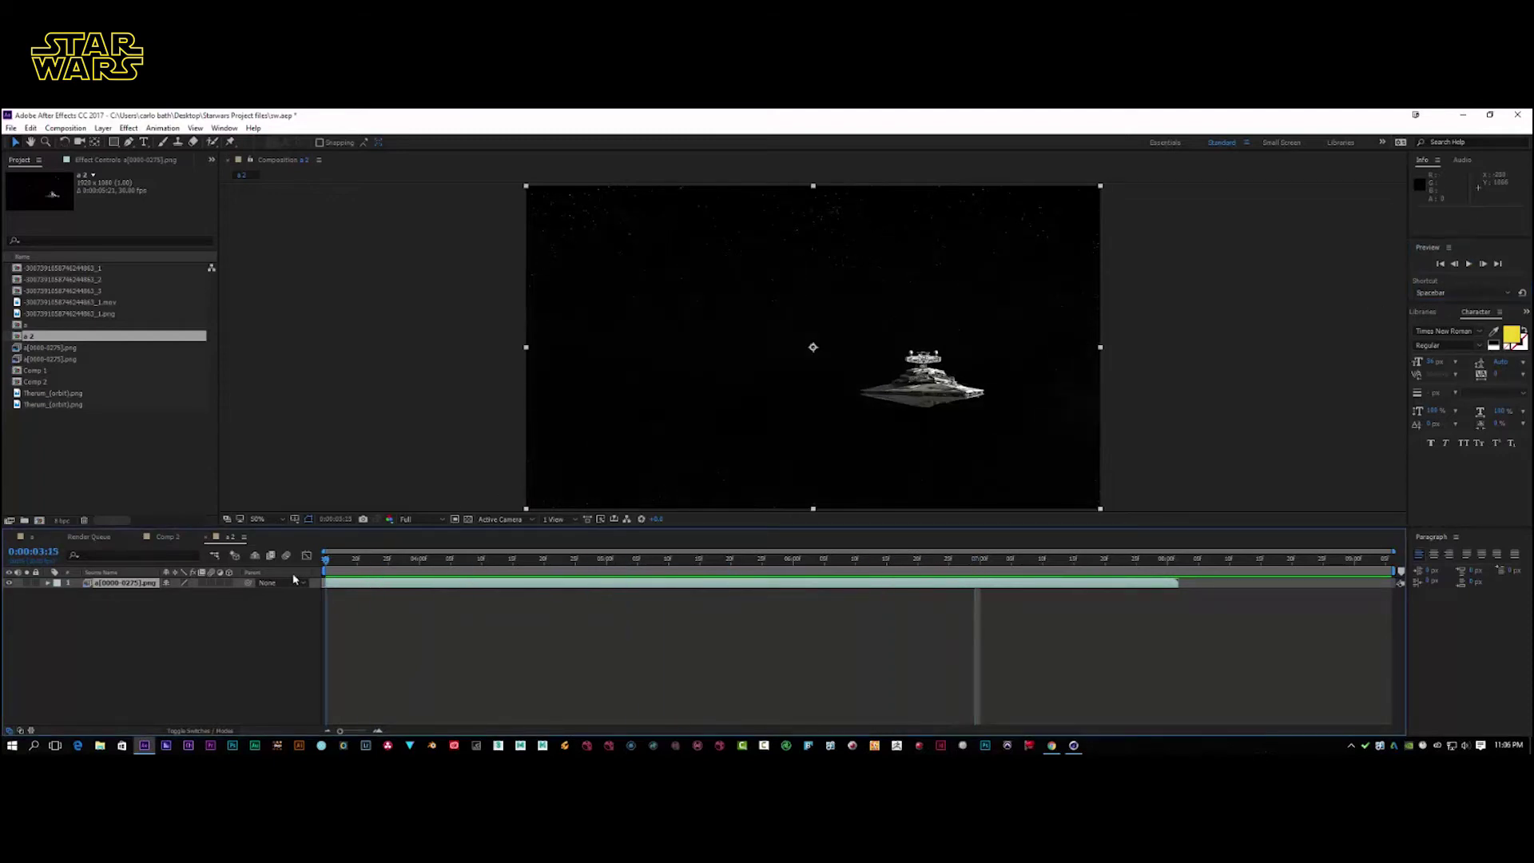
click(111, 587)
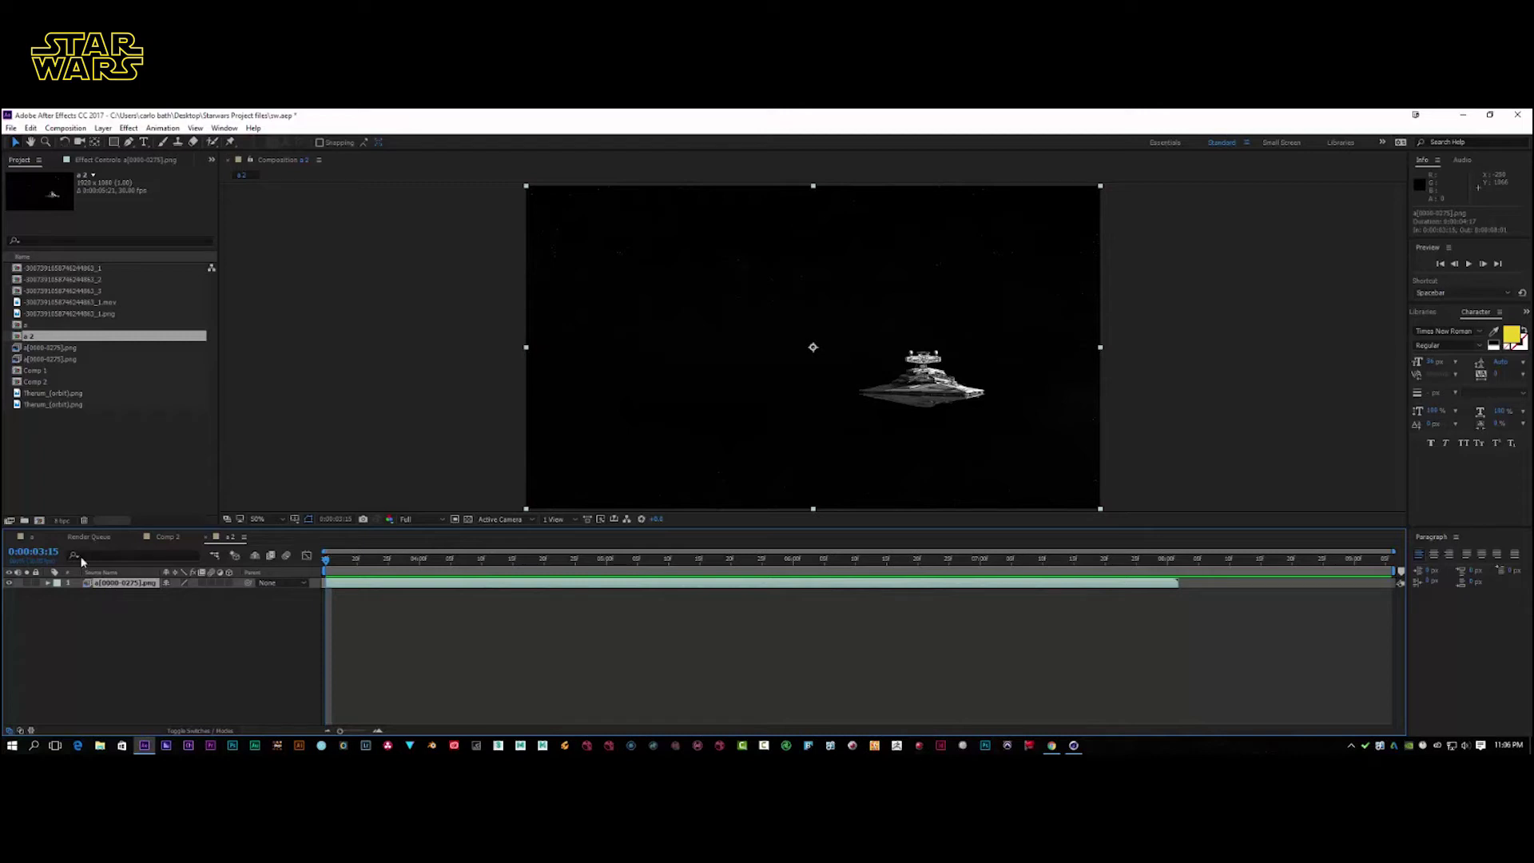
click(54, 395)
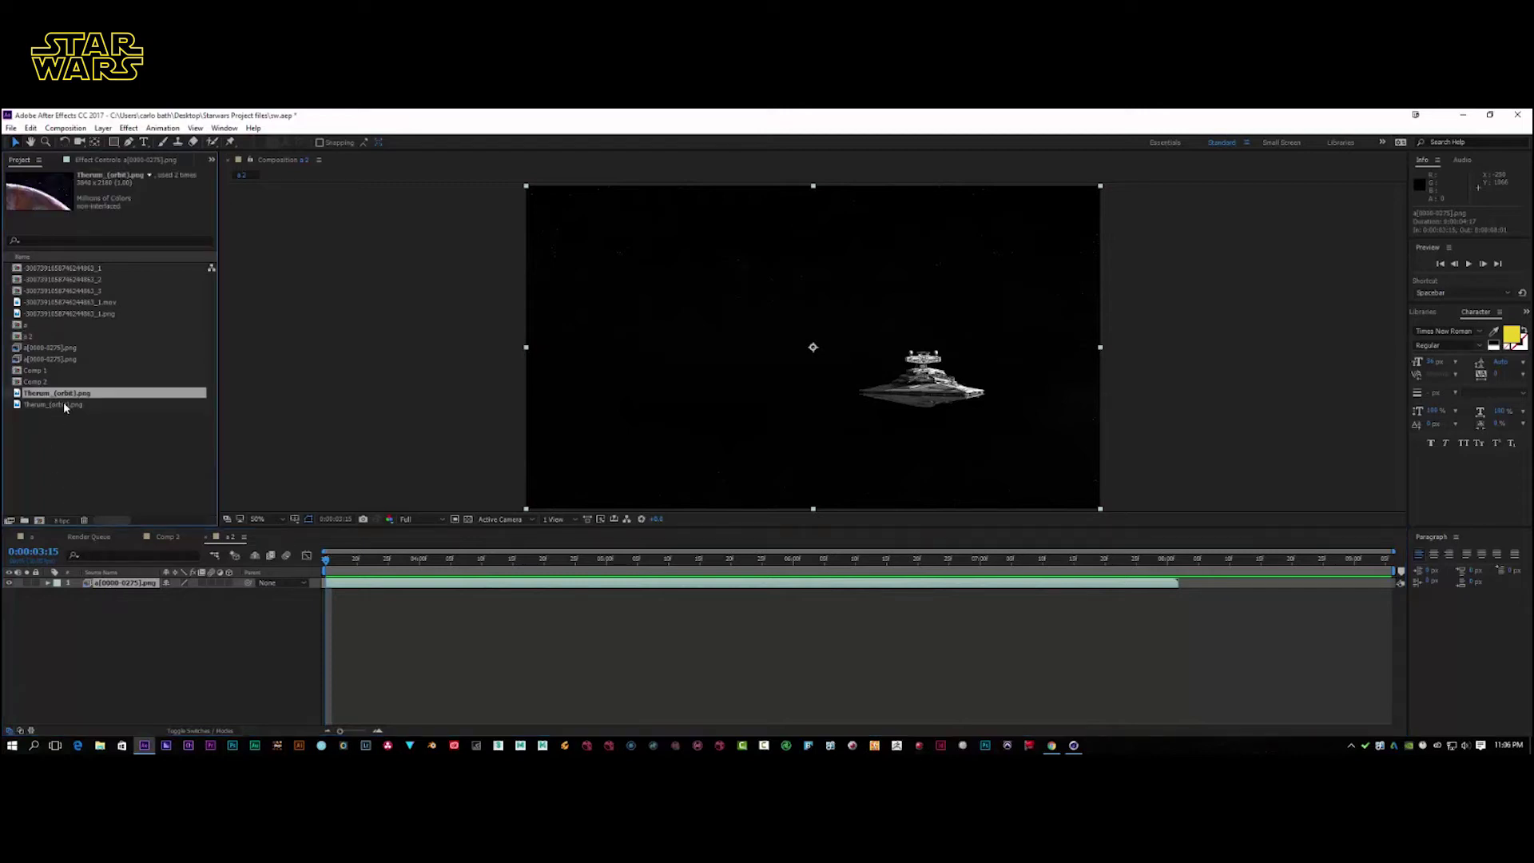
click(115, 587)
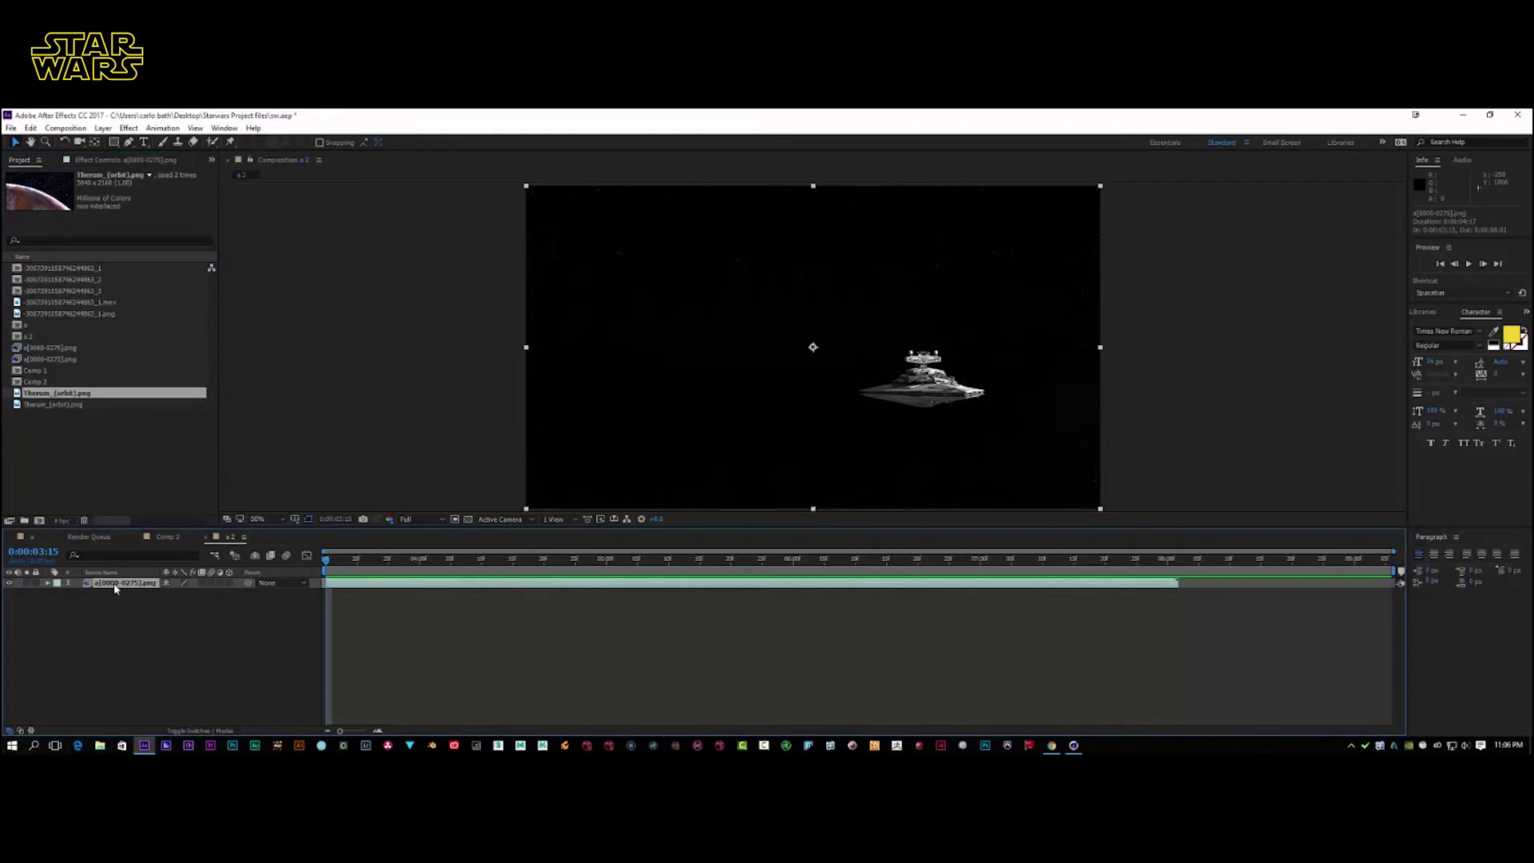
Duplicate the star destroyer layer and add the Therum planet layer at about 23% opacity
key(ctrl+d)
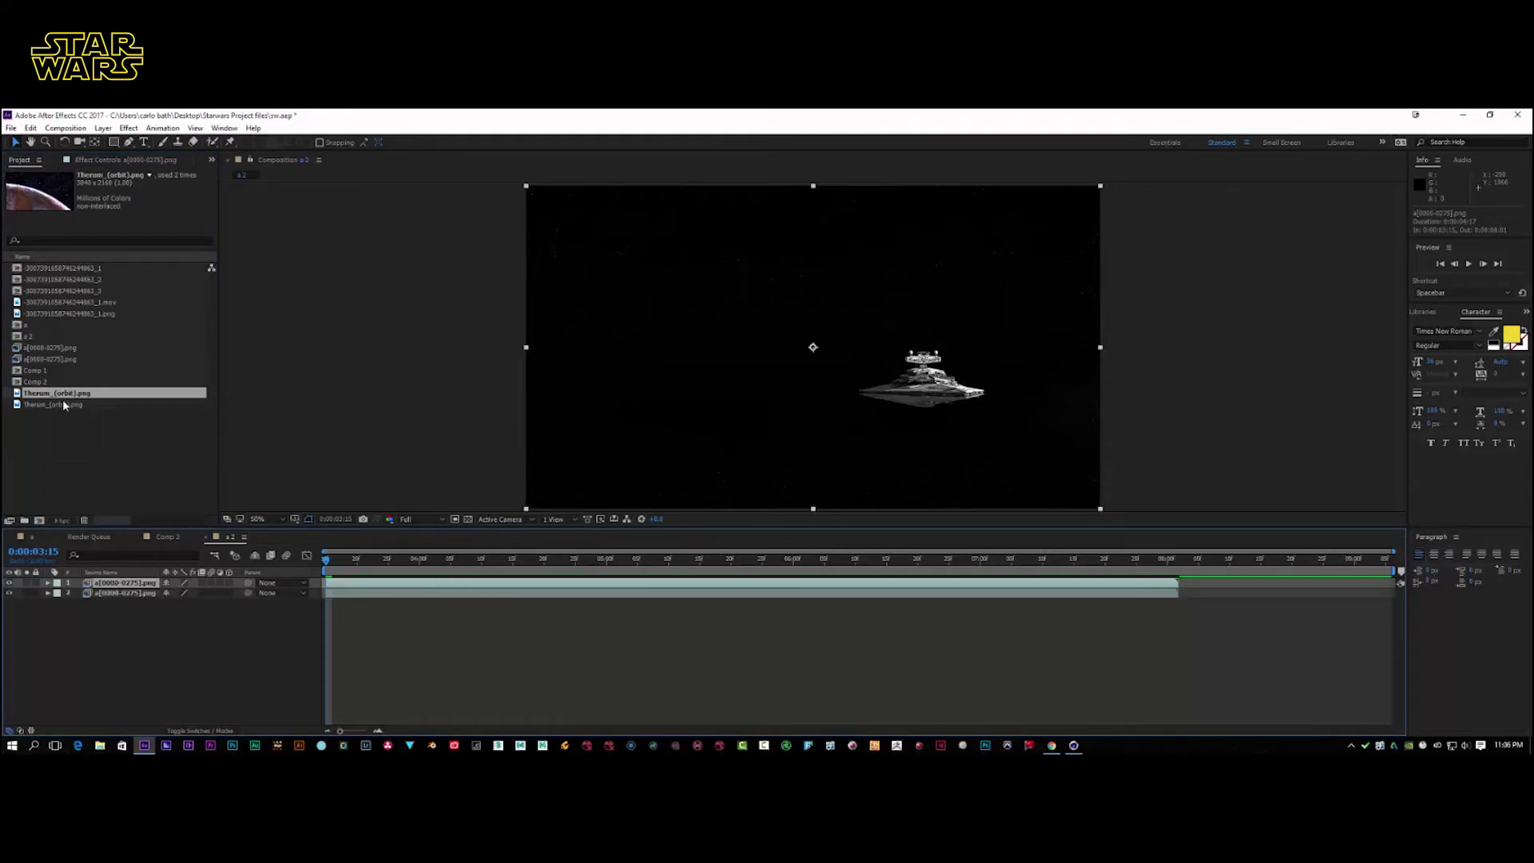
drag(58, 397, 108, 584)
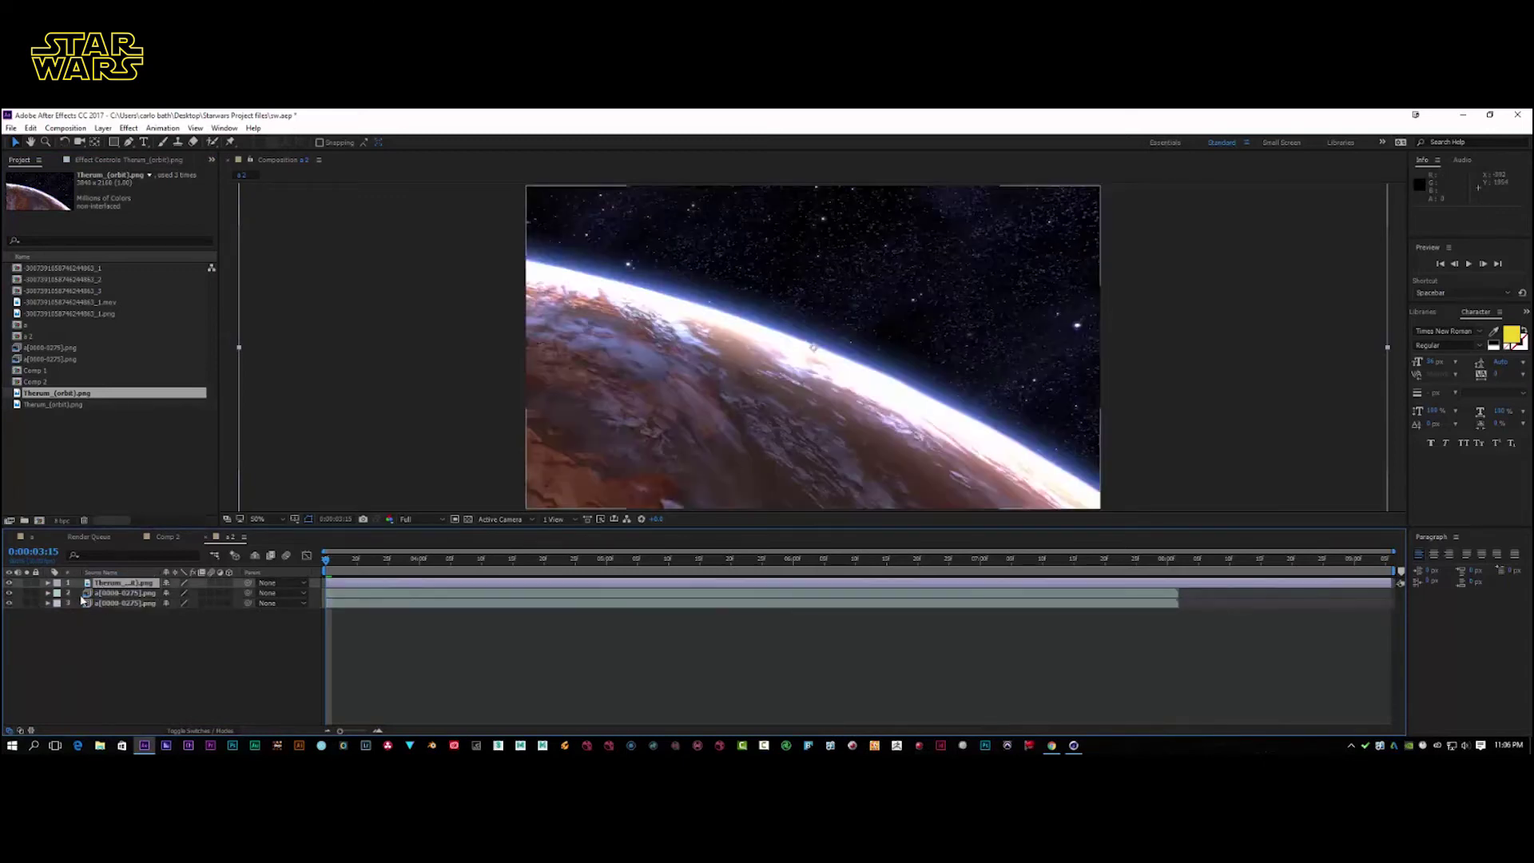
click(48, 584)
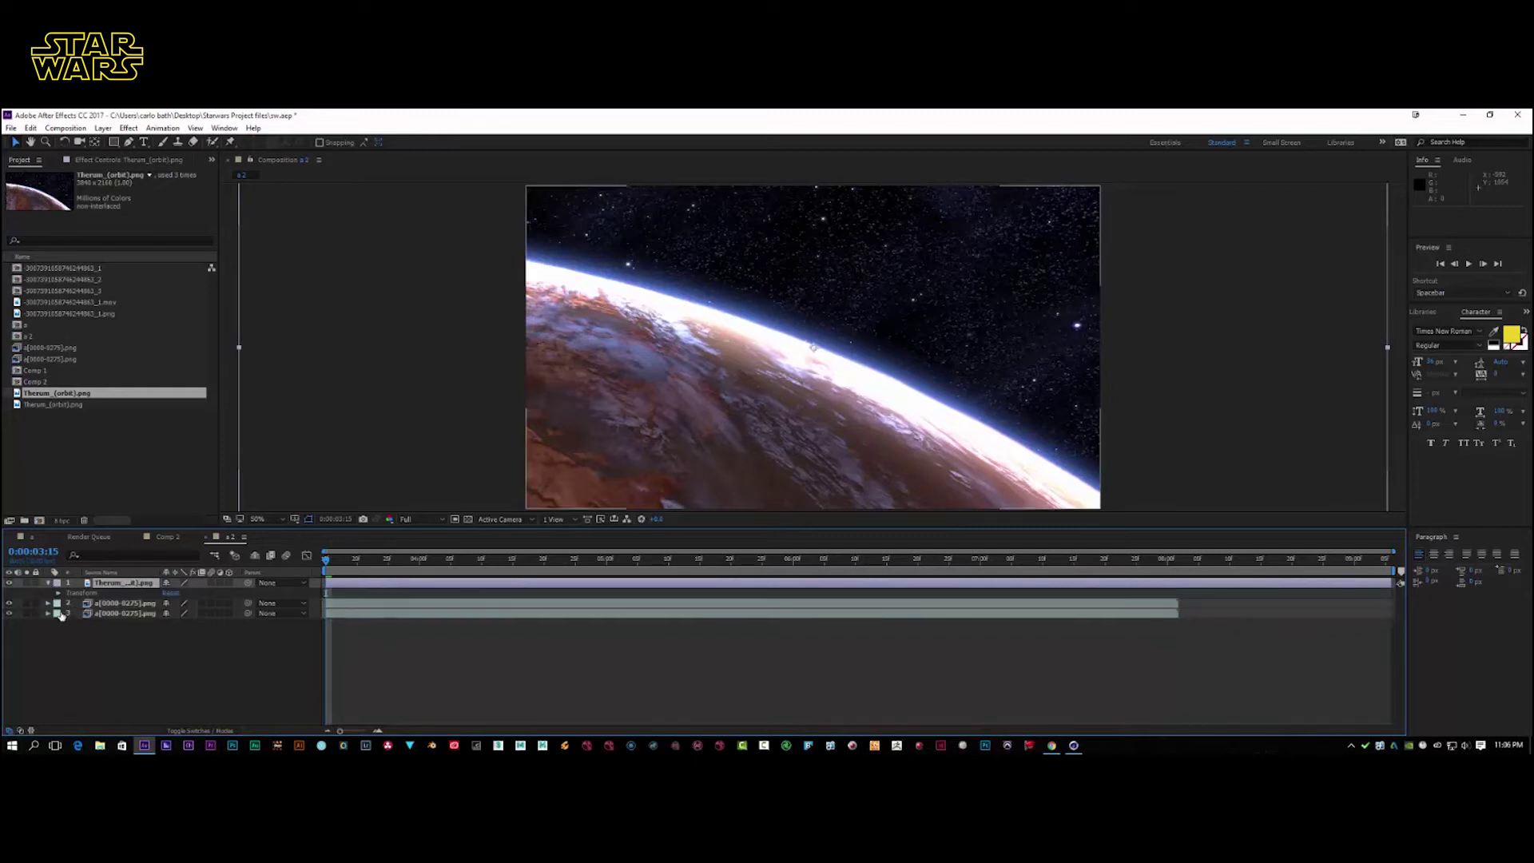
click(58, 594)
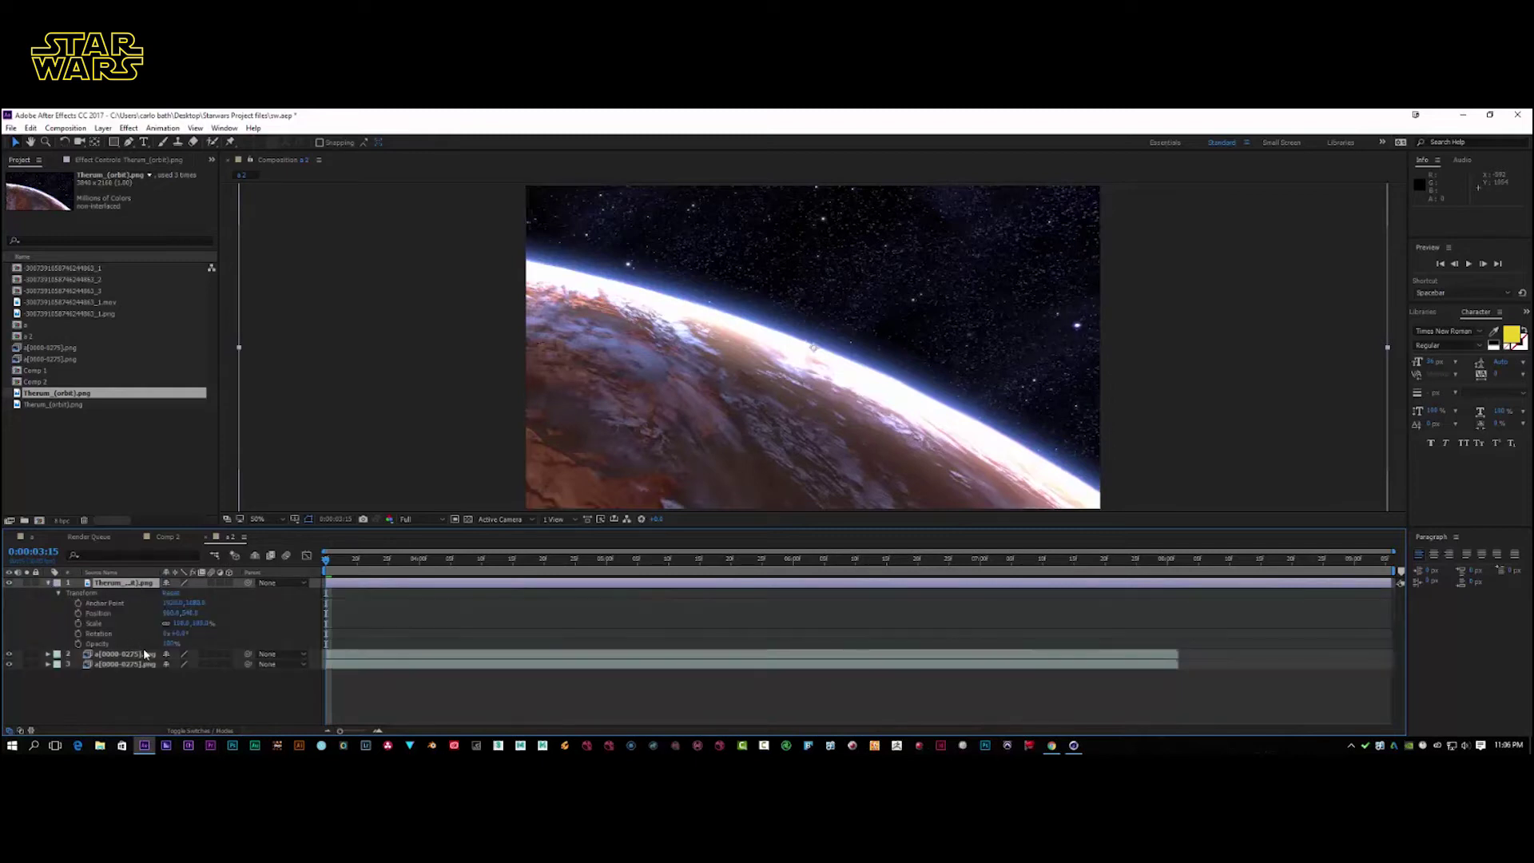
drag(170, 643, 108, 649)
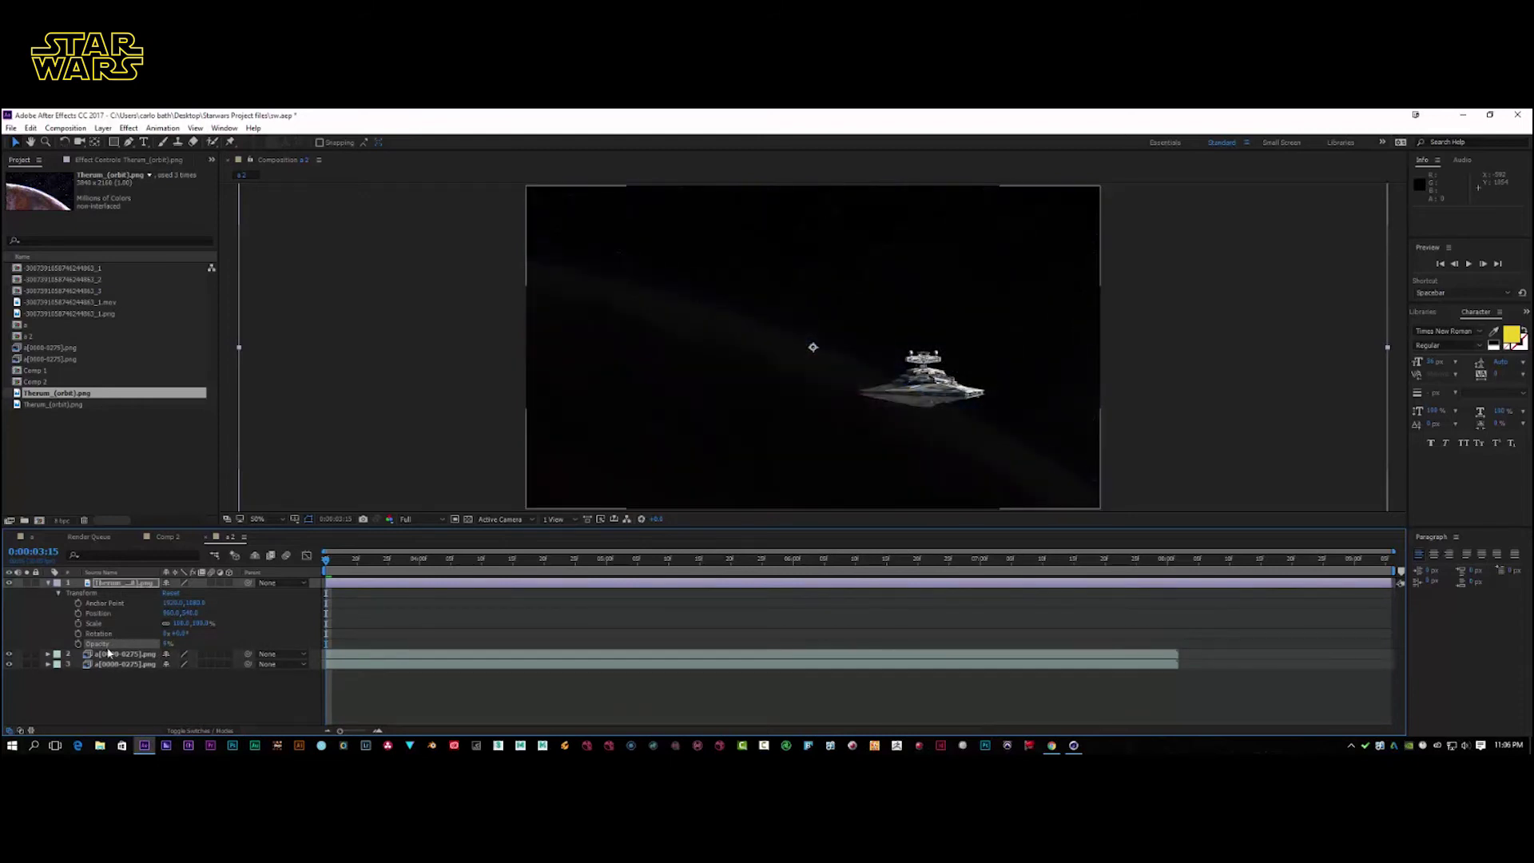
click(50, 584)
mouse_move(120, 583)
mouse_down()
mouse_move(116, 605)
mouse_move(118, 586)
mouse_up()
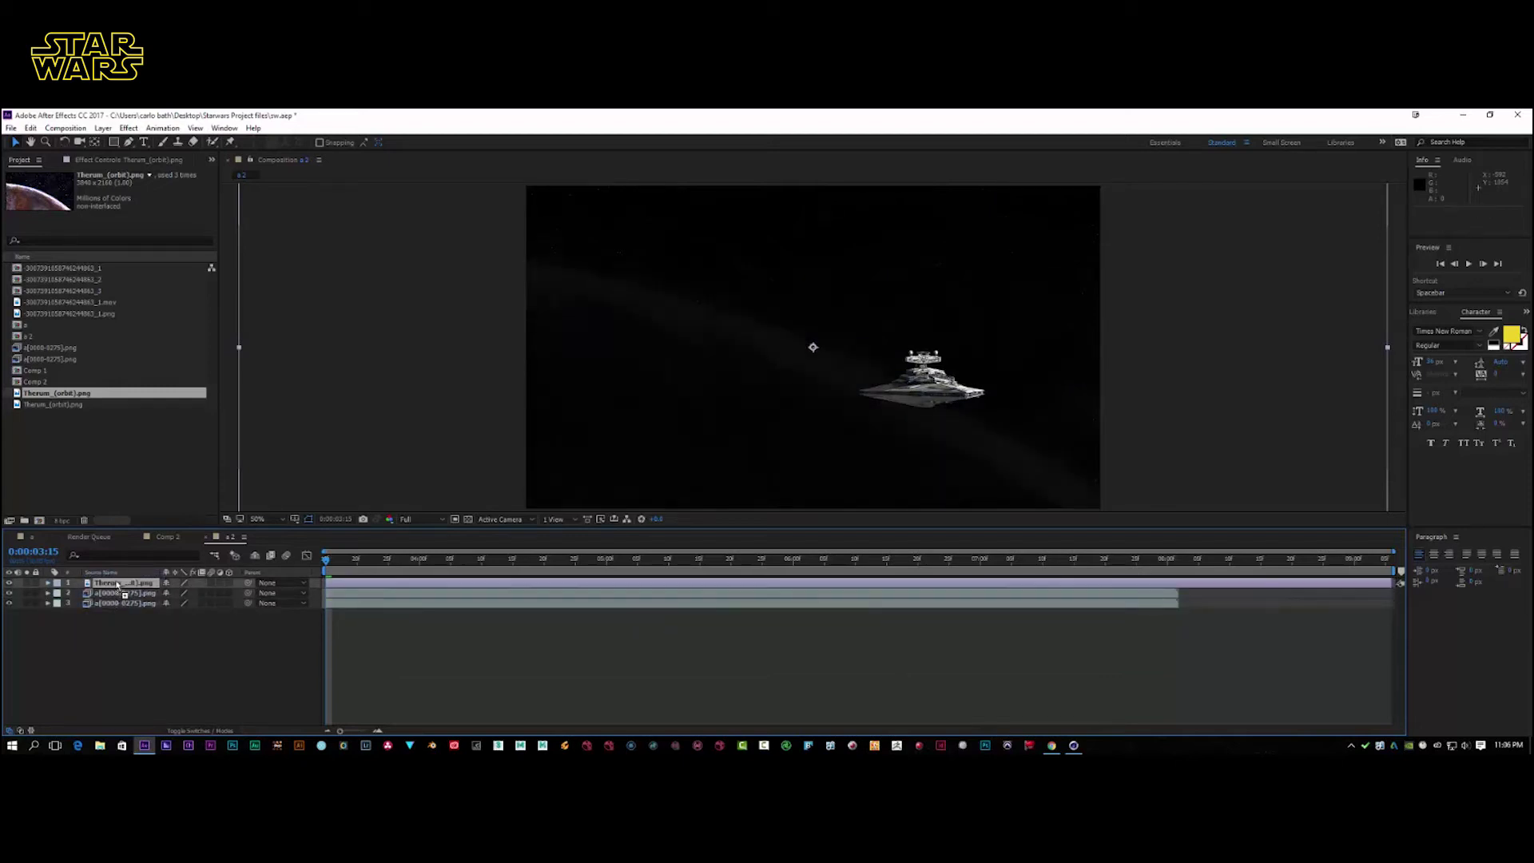
click(47, 584)
drag(165, 644, 140, 637)
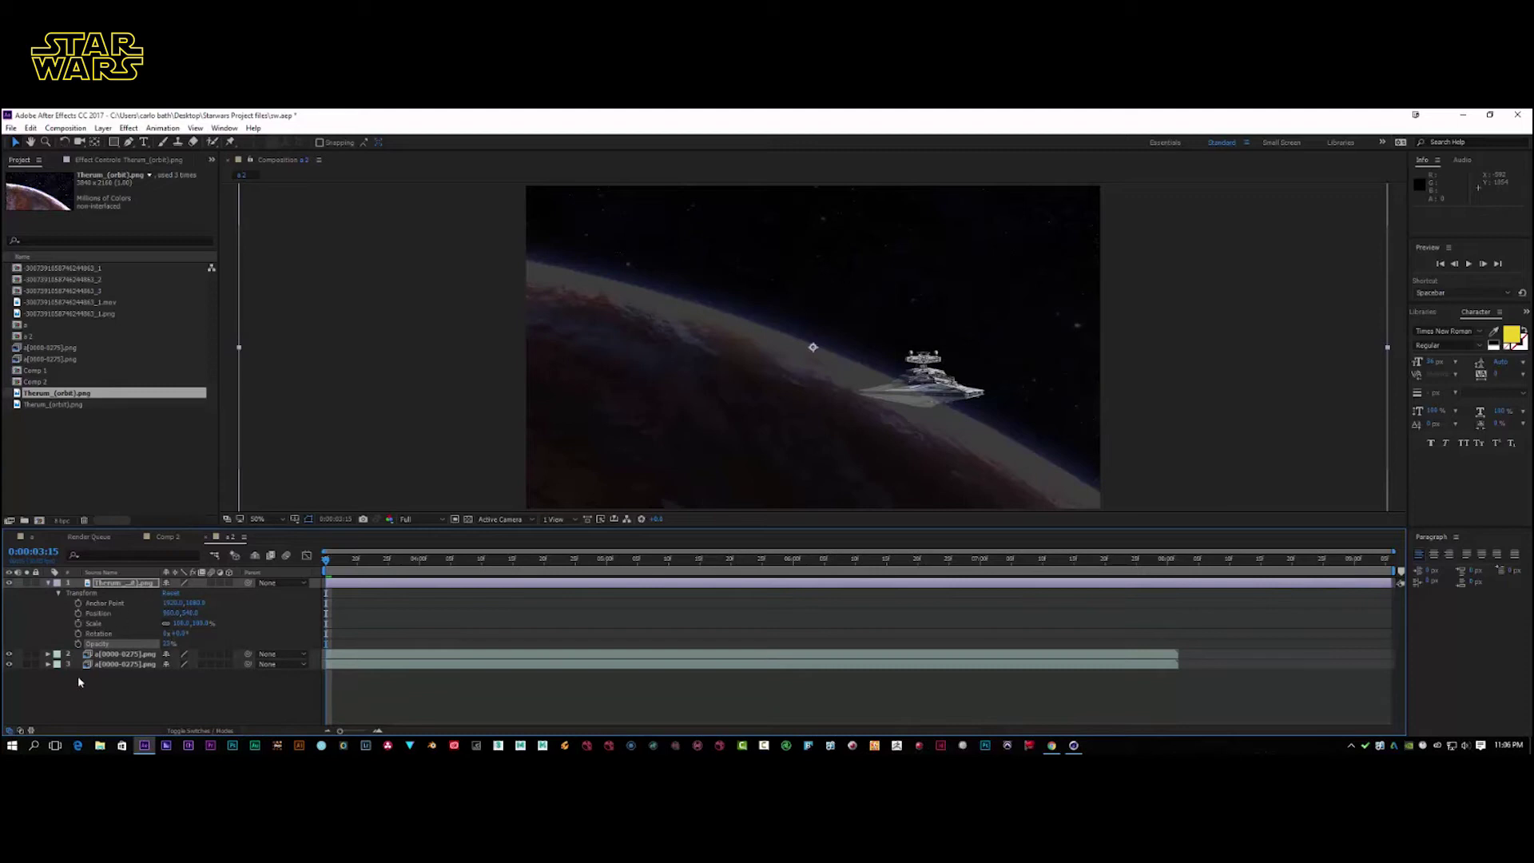
Move both star destroyer layers up and to the right
click(120, 655)
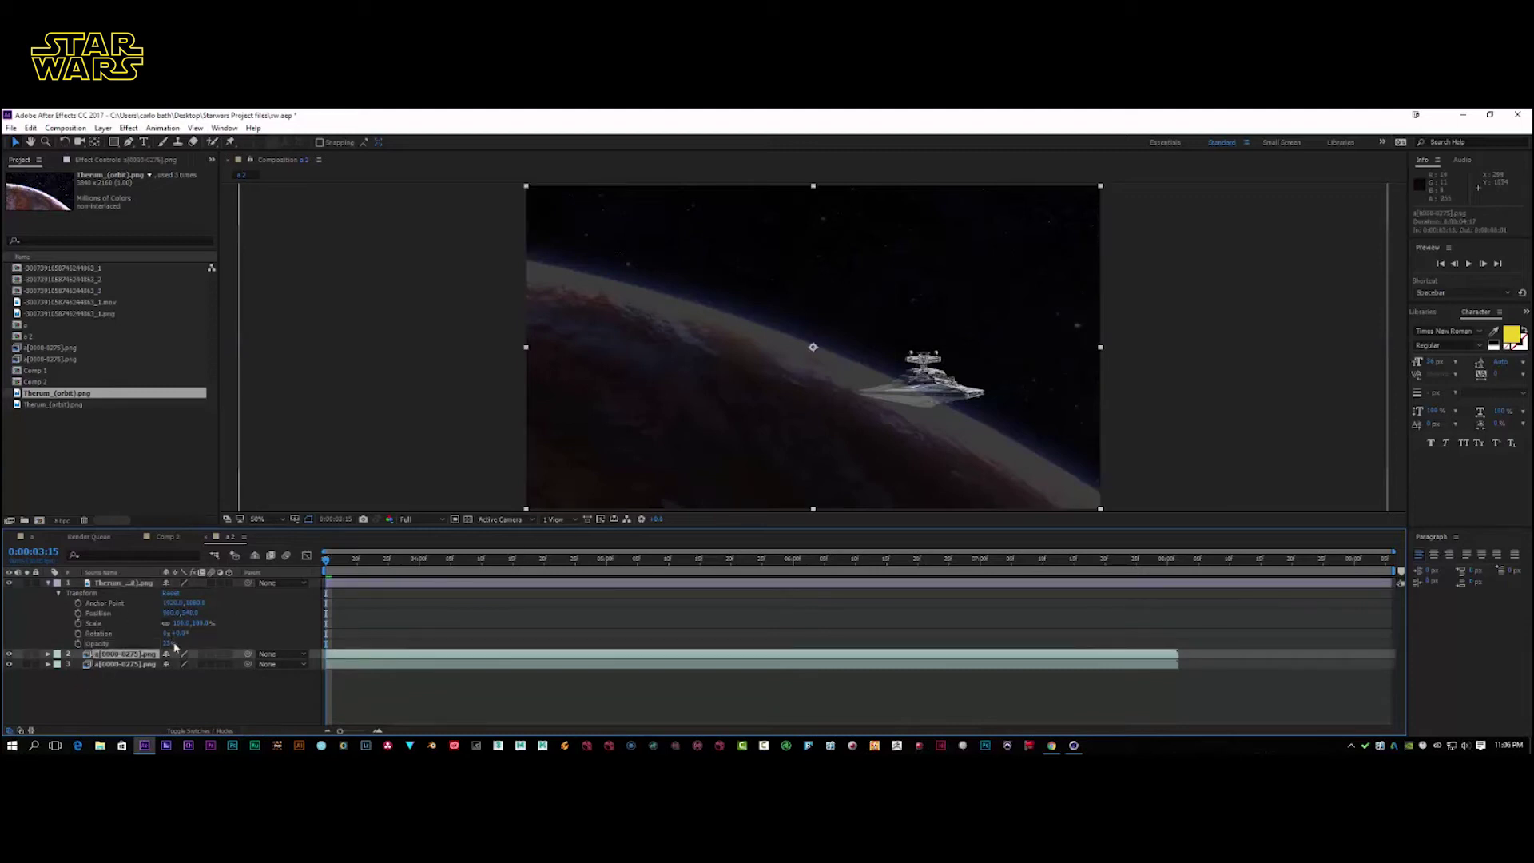
shift+click(154, 665)
drag(931, 392, 977, 342)
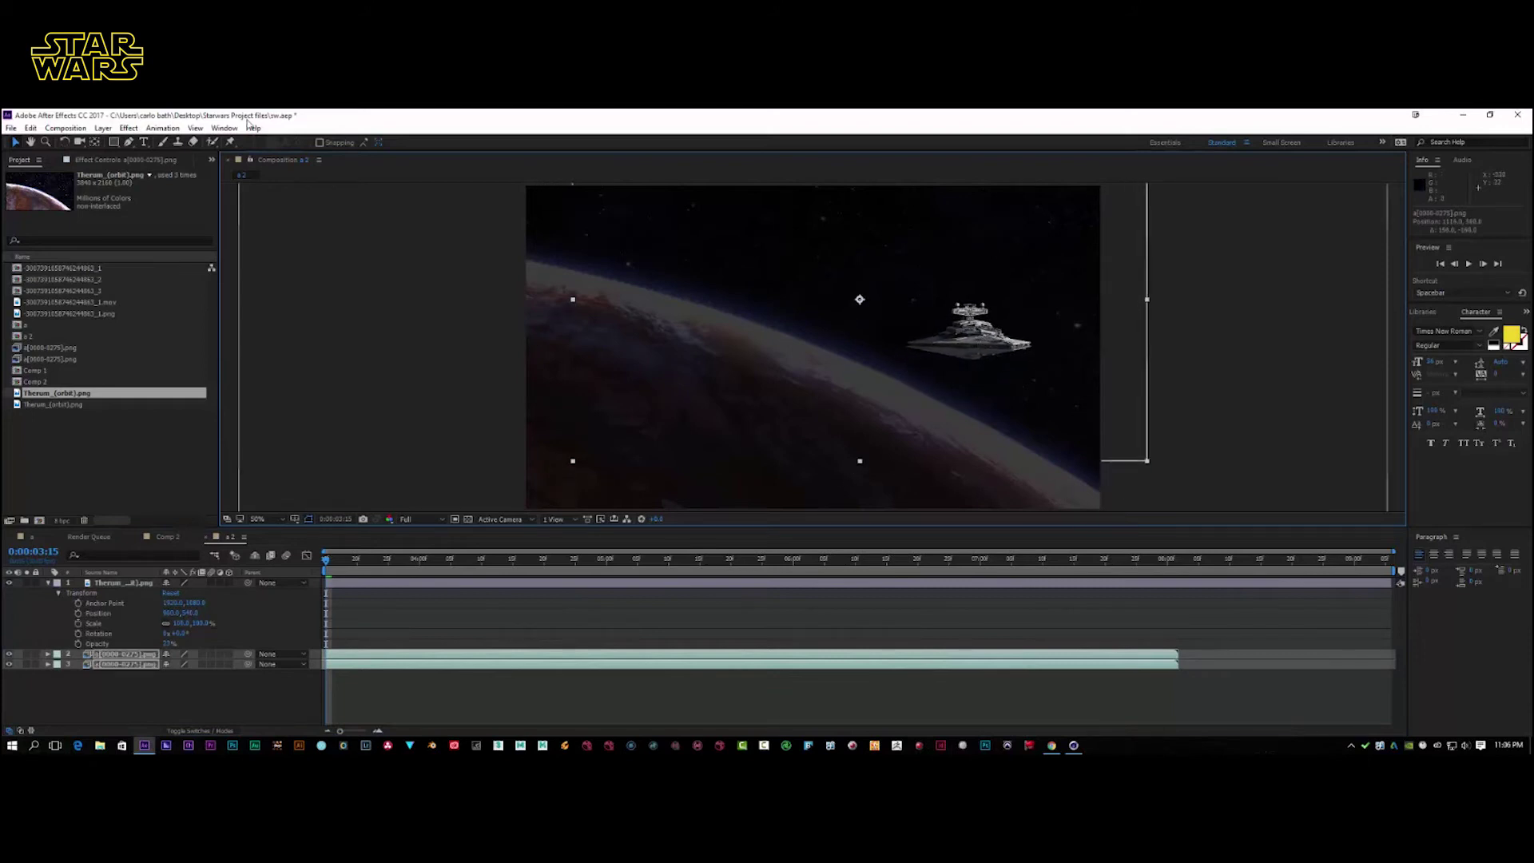
click(129, 141)
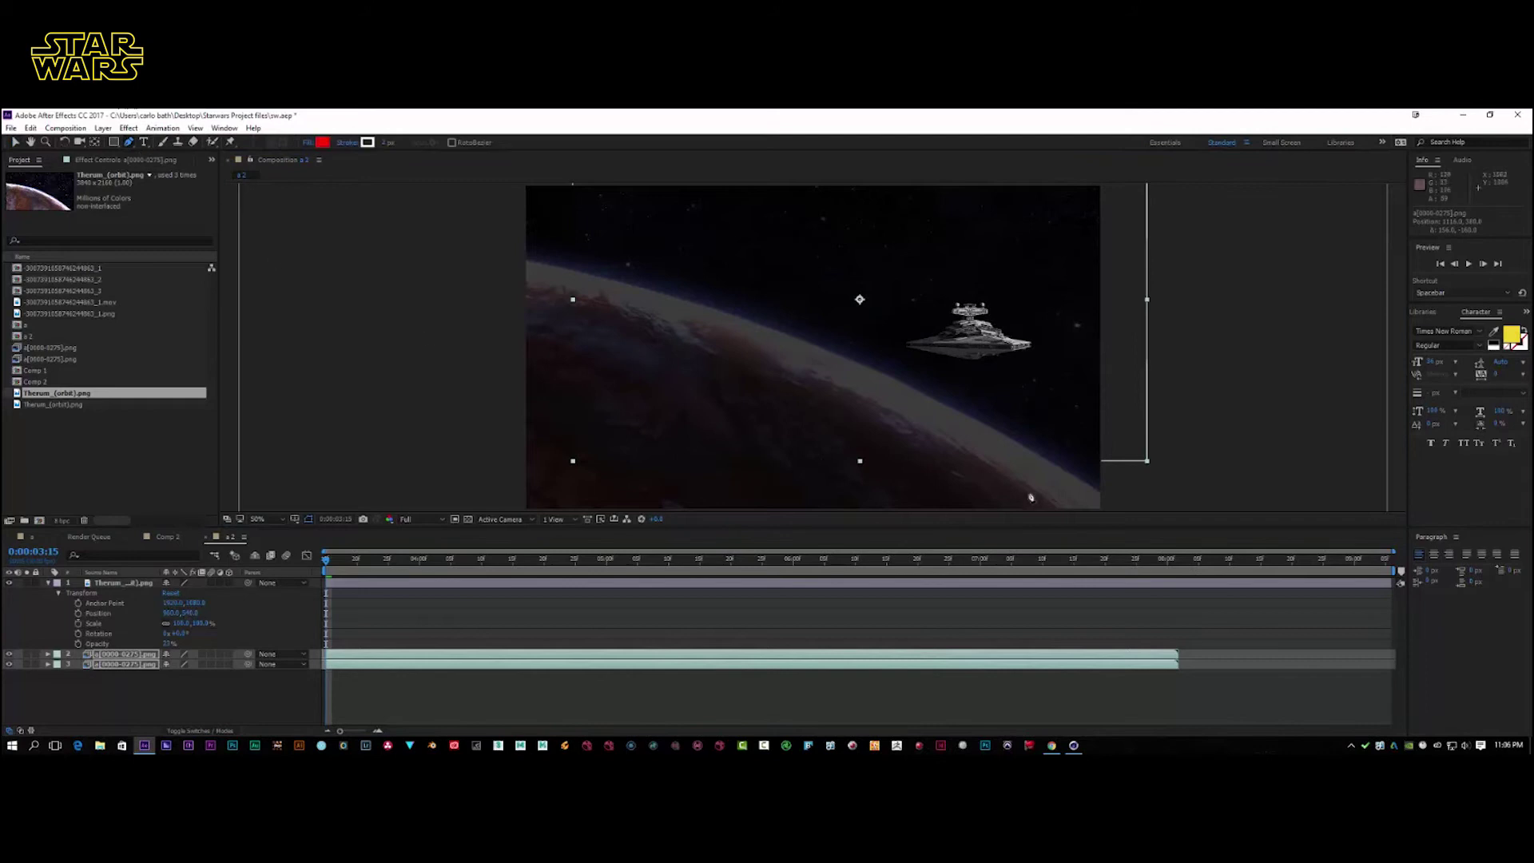
click(1102, 494)
click(1019, 436)
click(895, 372)
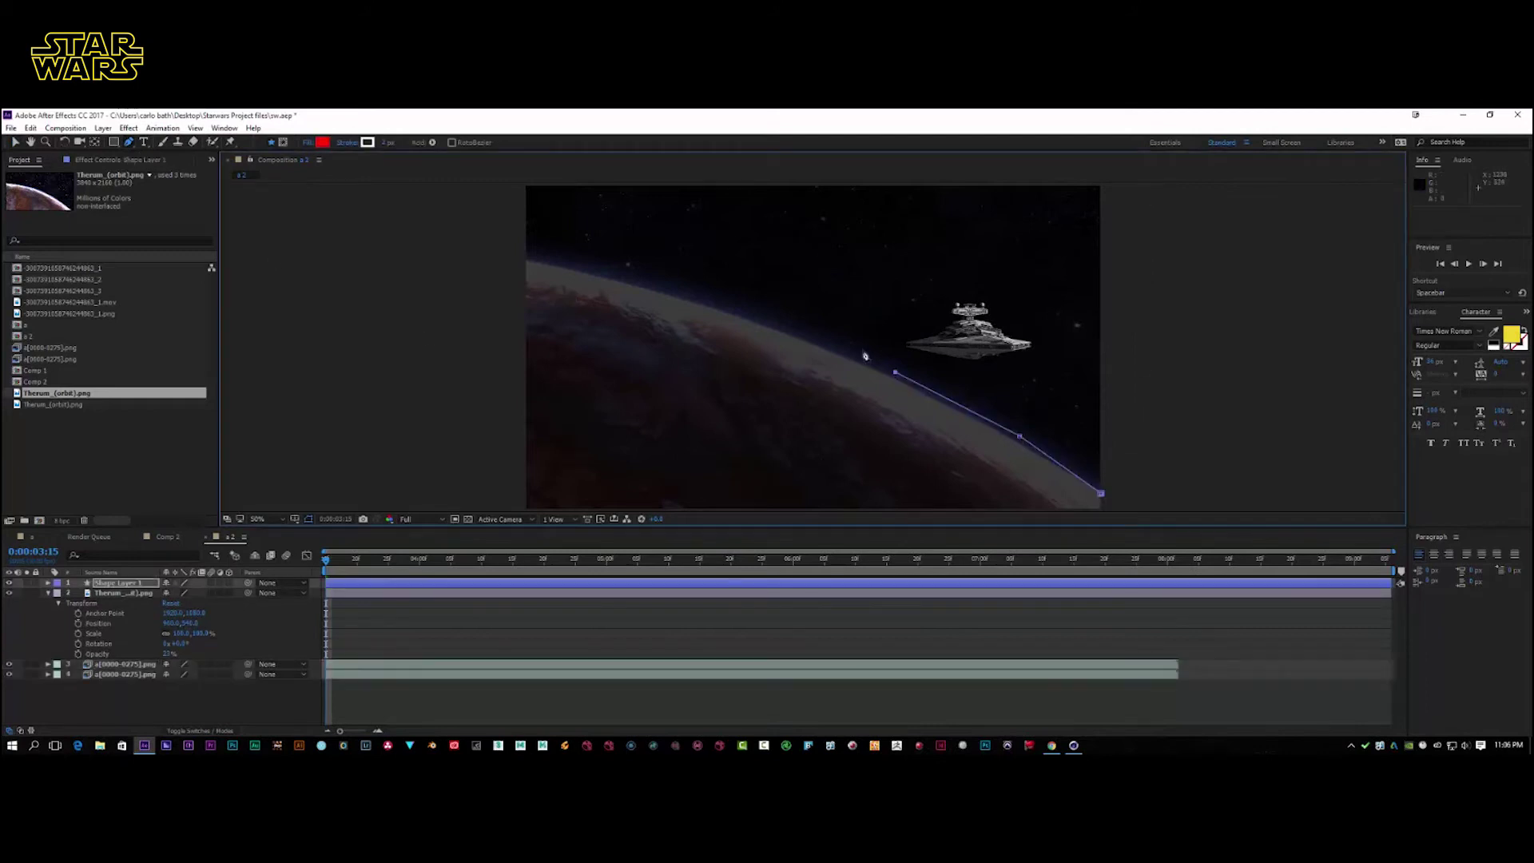
drag(803, 308, 800, 258)
click(825, 224)
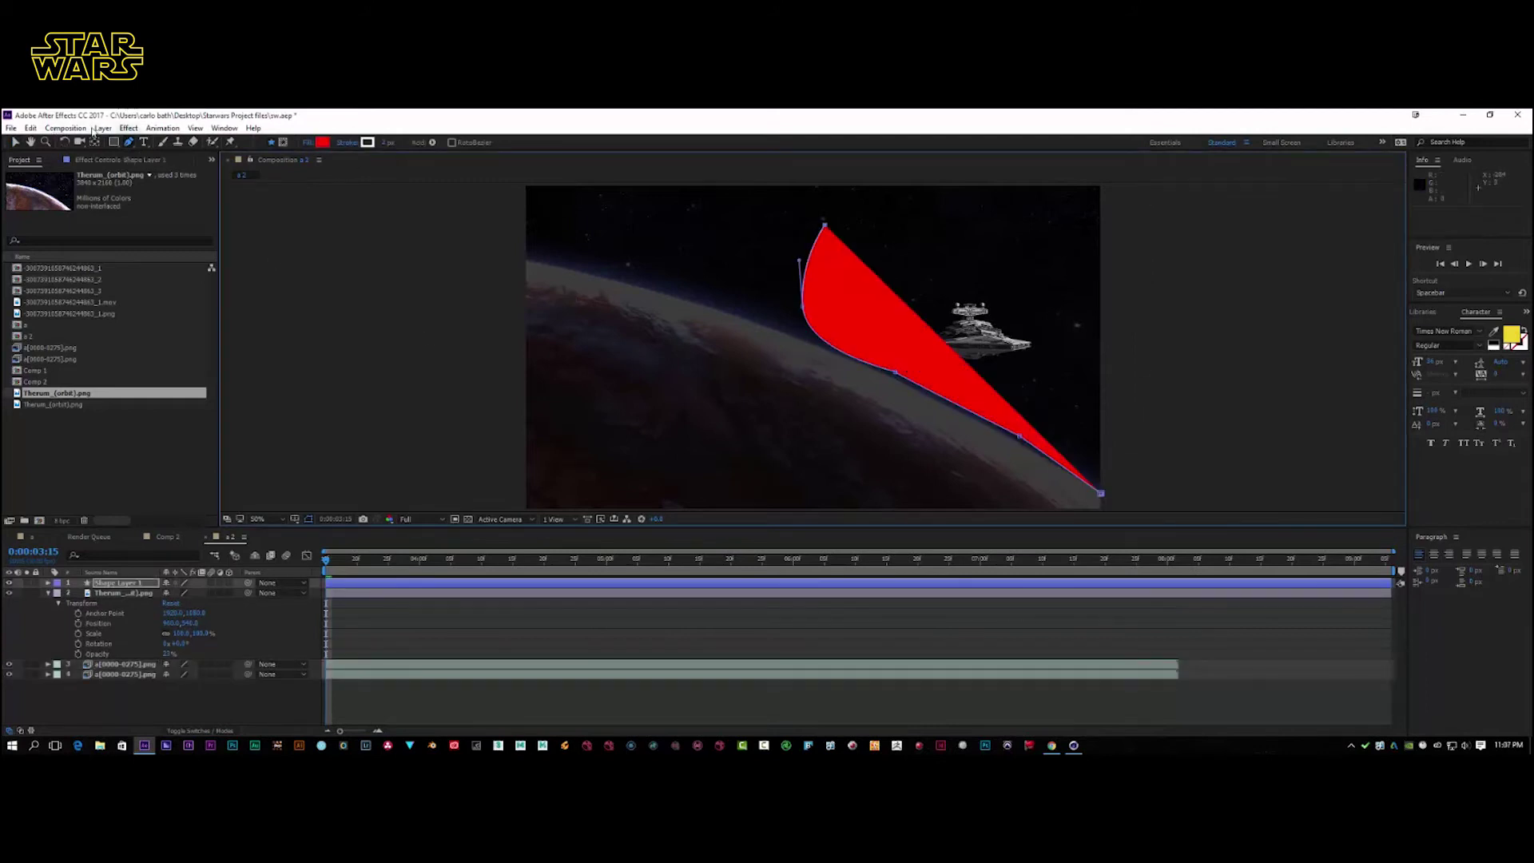
click(129, 128)
click(133, 141)
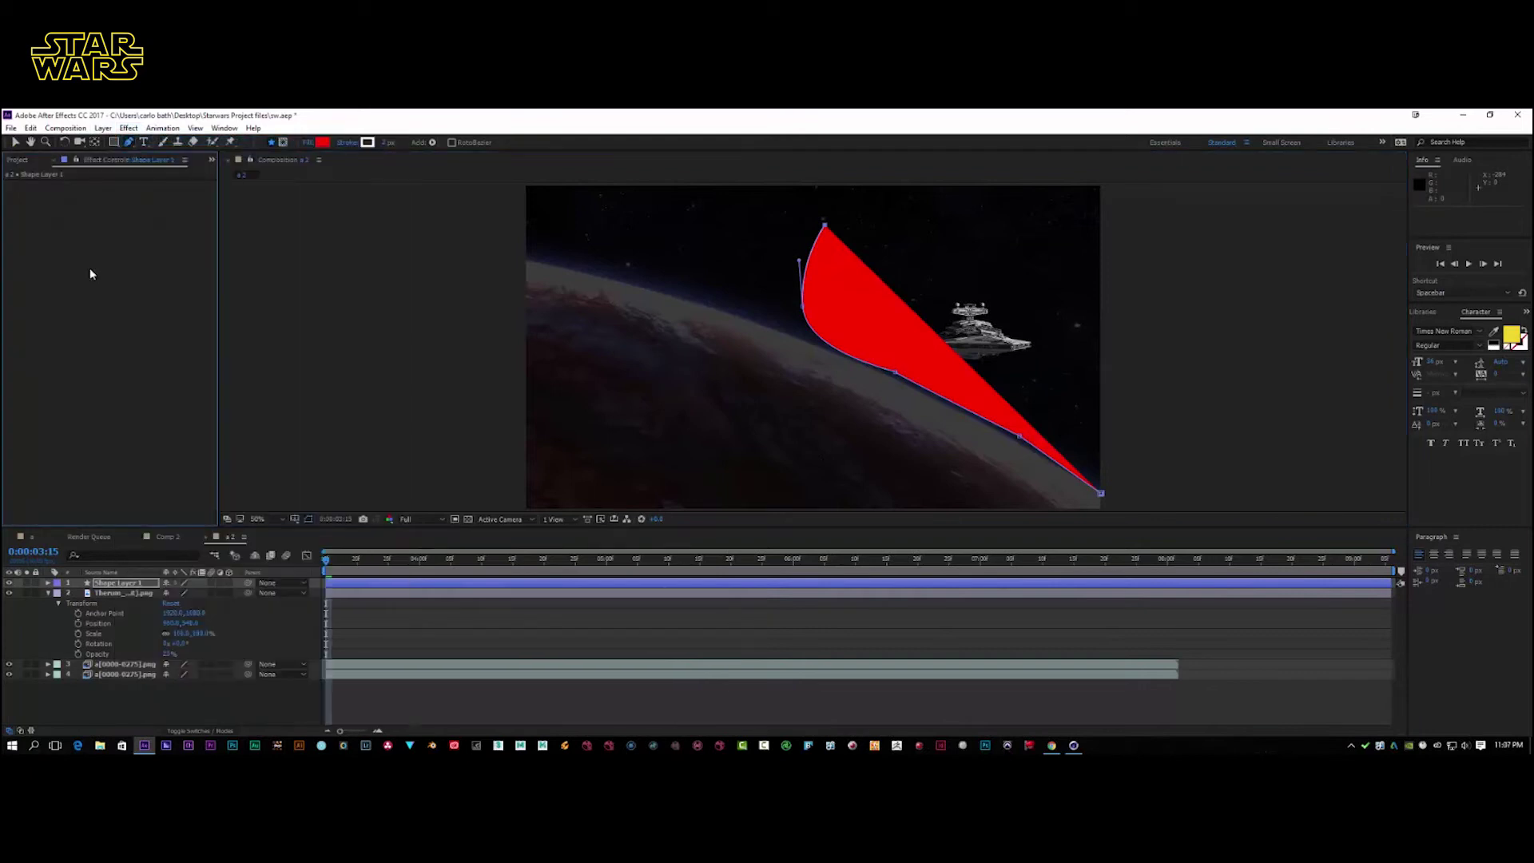
click(113, 584)
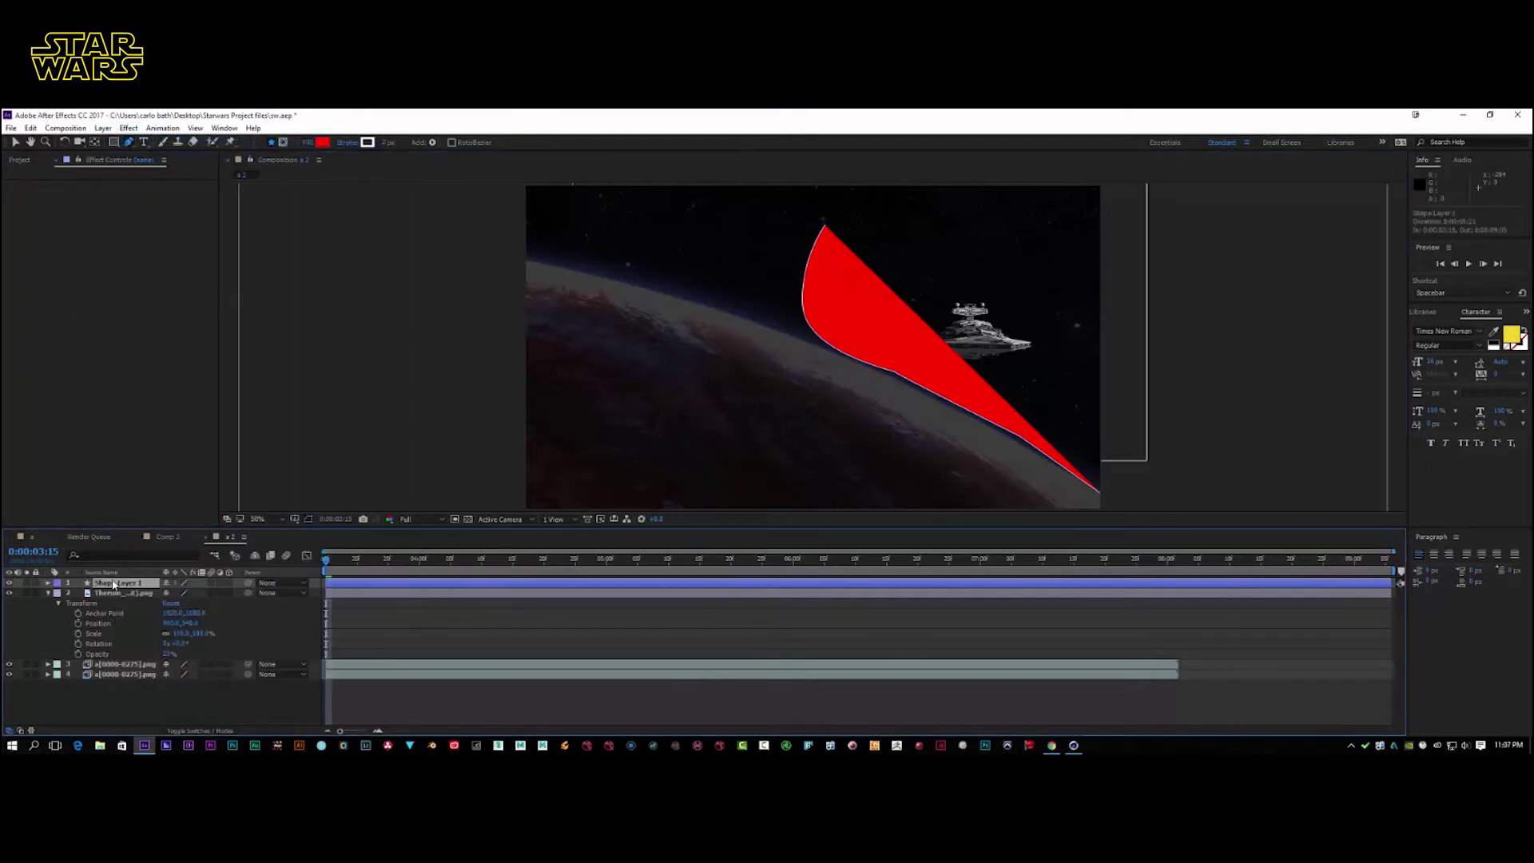
key(Delete)
click(100, 654)
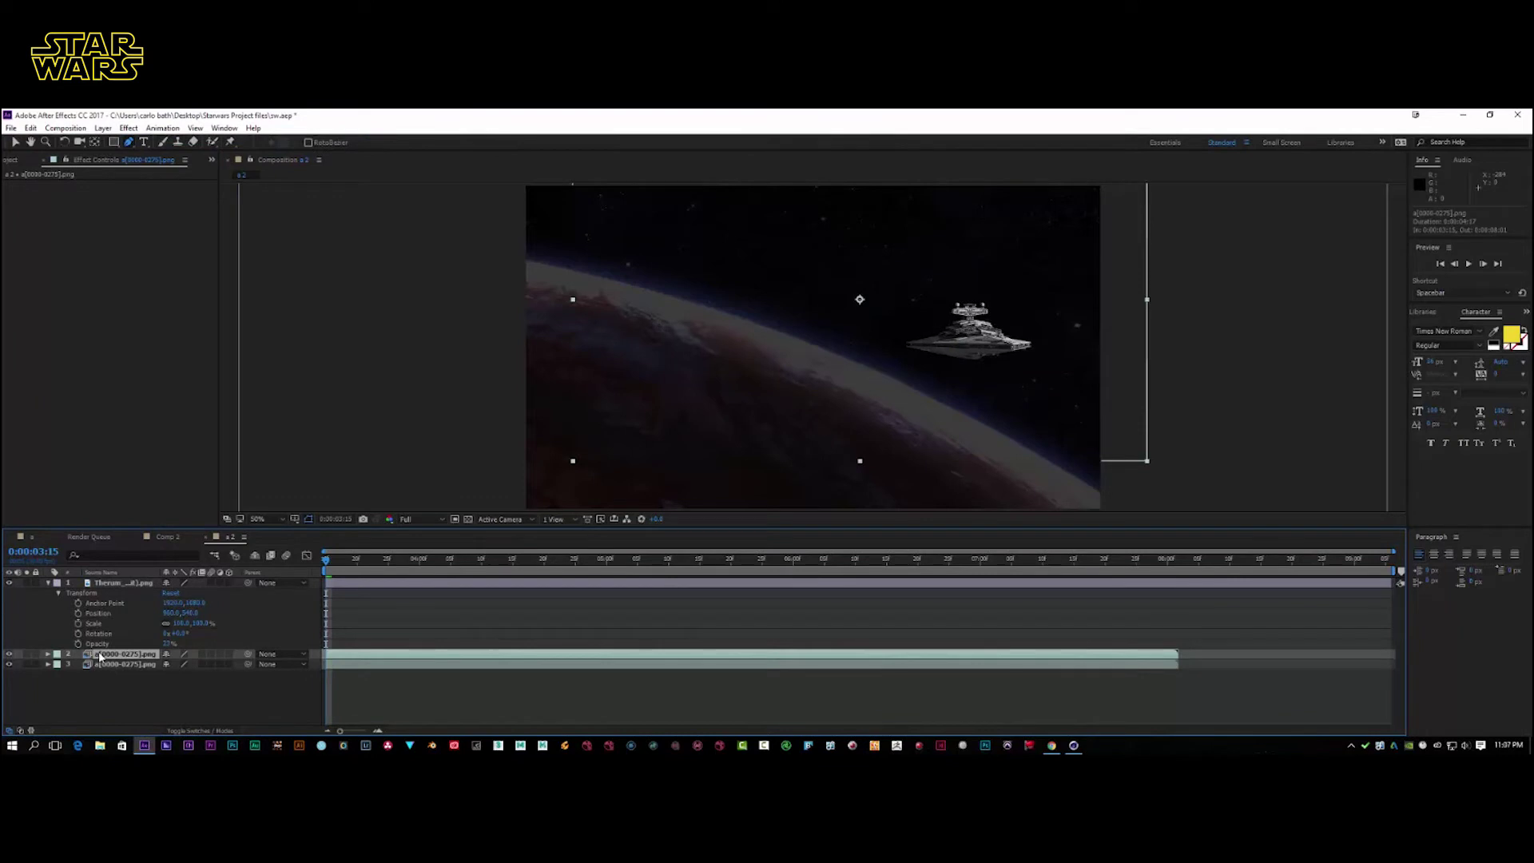
shift+click(106, 664)
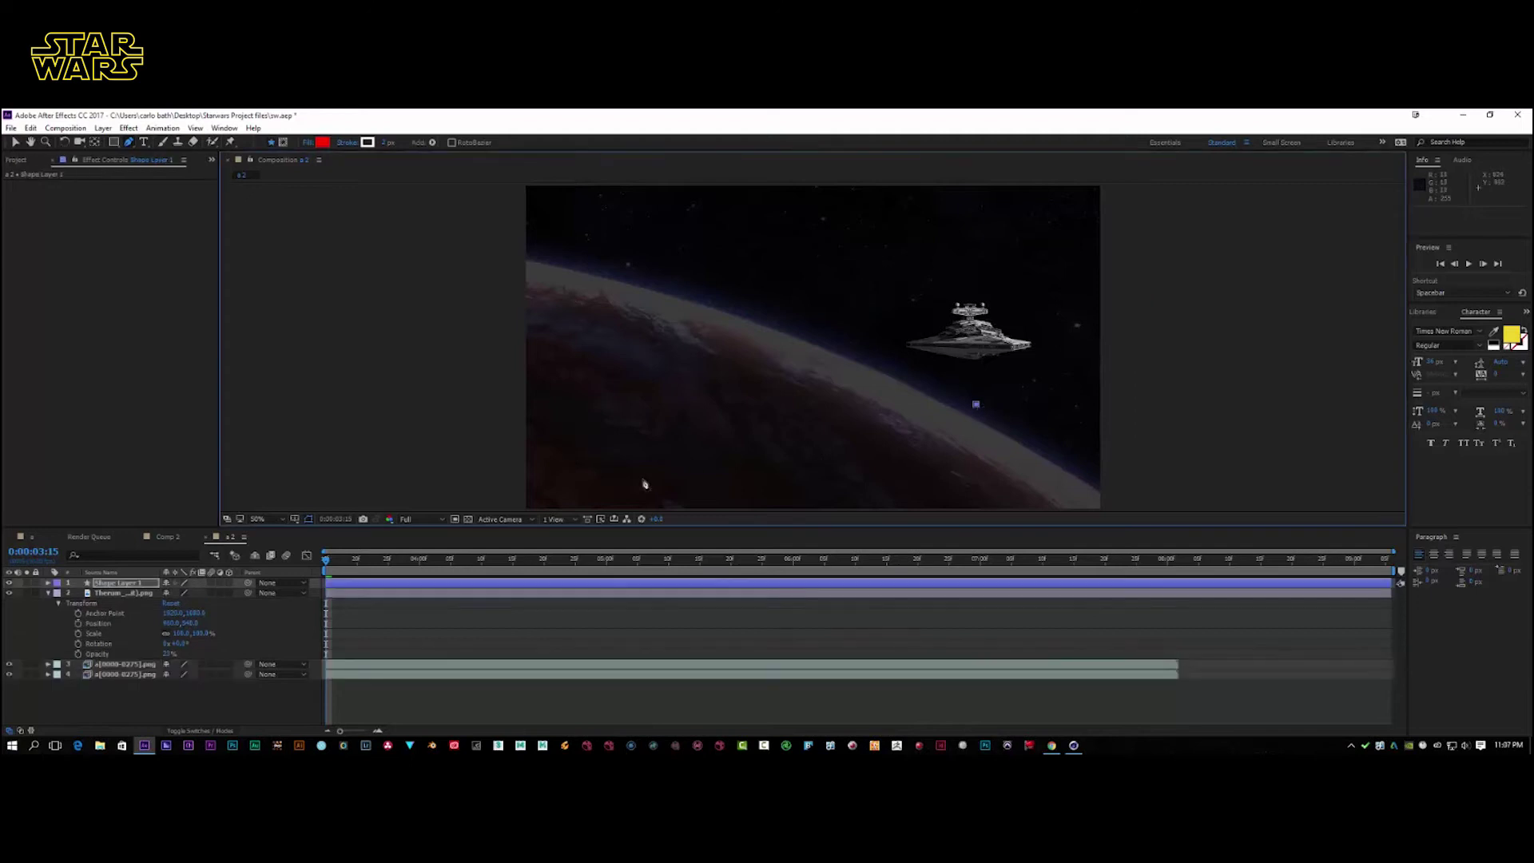
click(133, 584)
key(Delete)
click(117, 654)
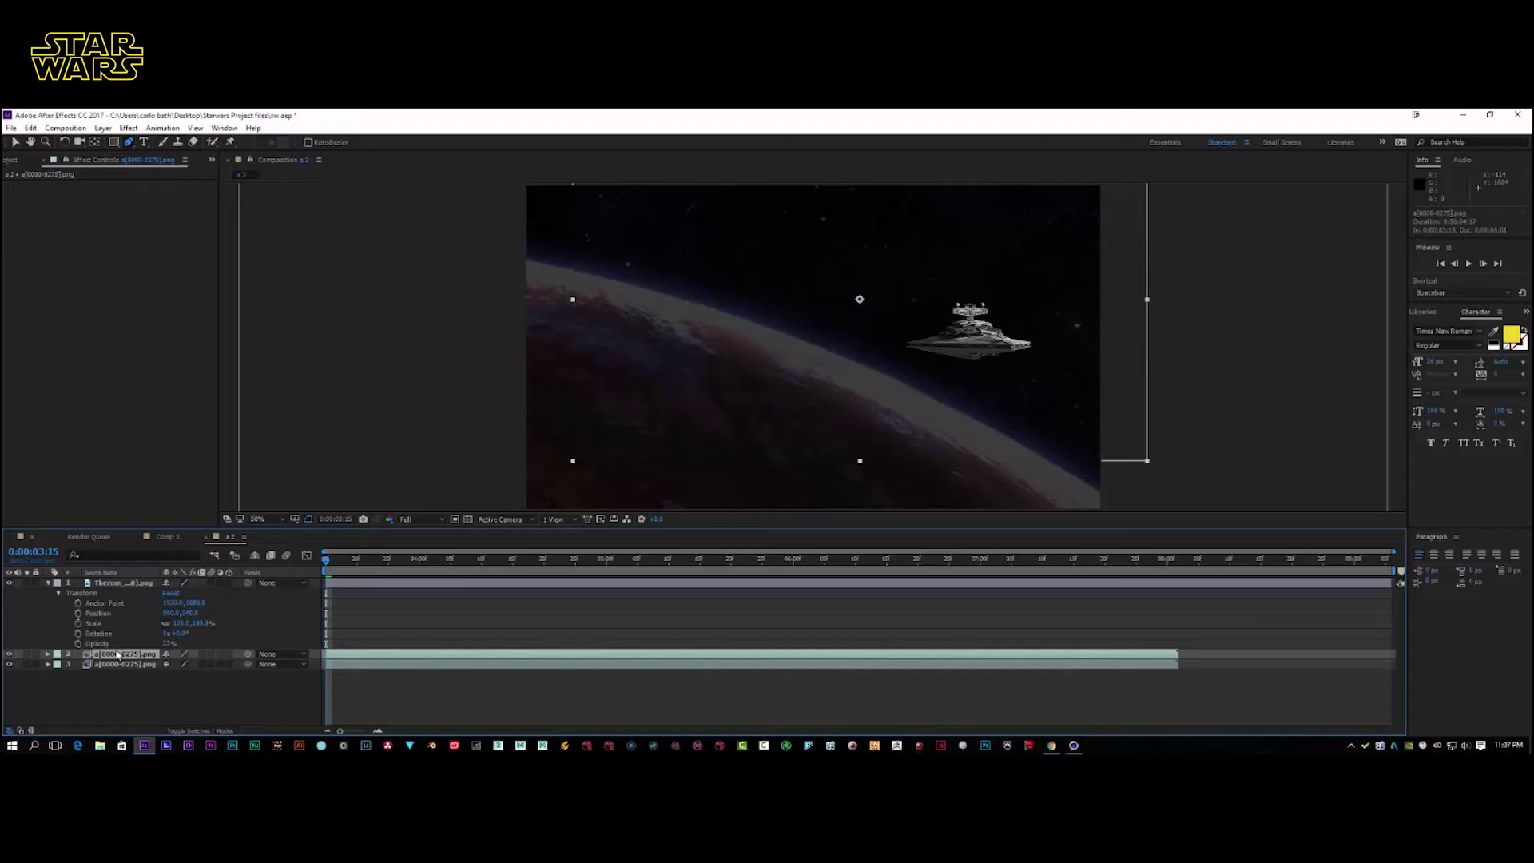
Draw a closed pen mask on the top ship layer tracing the planet's rim
click(959, 402)
click(893, 366)
click(787, 299)
click(827, 238)
click(938, 209)
click(1045, 217)
click(1129, 263)
click(1169, 346)
click(1173, 460)
click(1072, 484)
click(1000, 437)
click(969, 408)
click(960, 403)
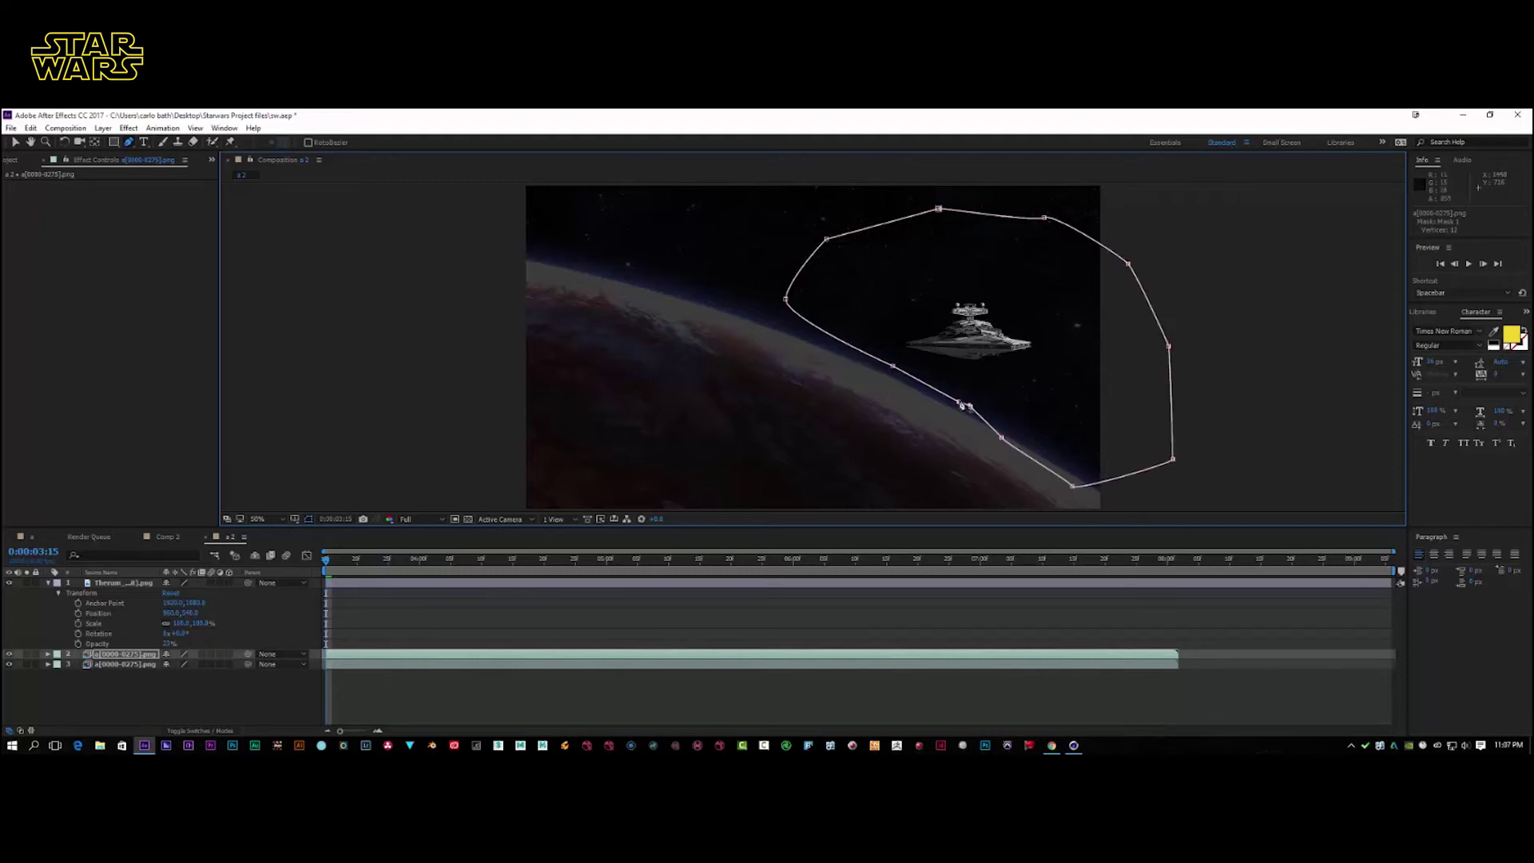
Move the planet layer to second in the stack and feather the mask about 57 px
click(47, 582)
drag(114, 582, 123, 600)
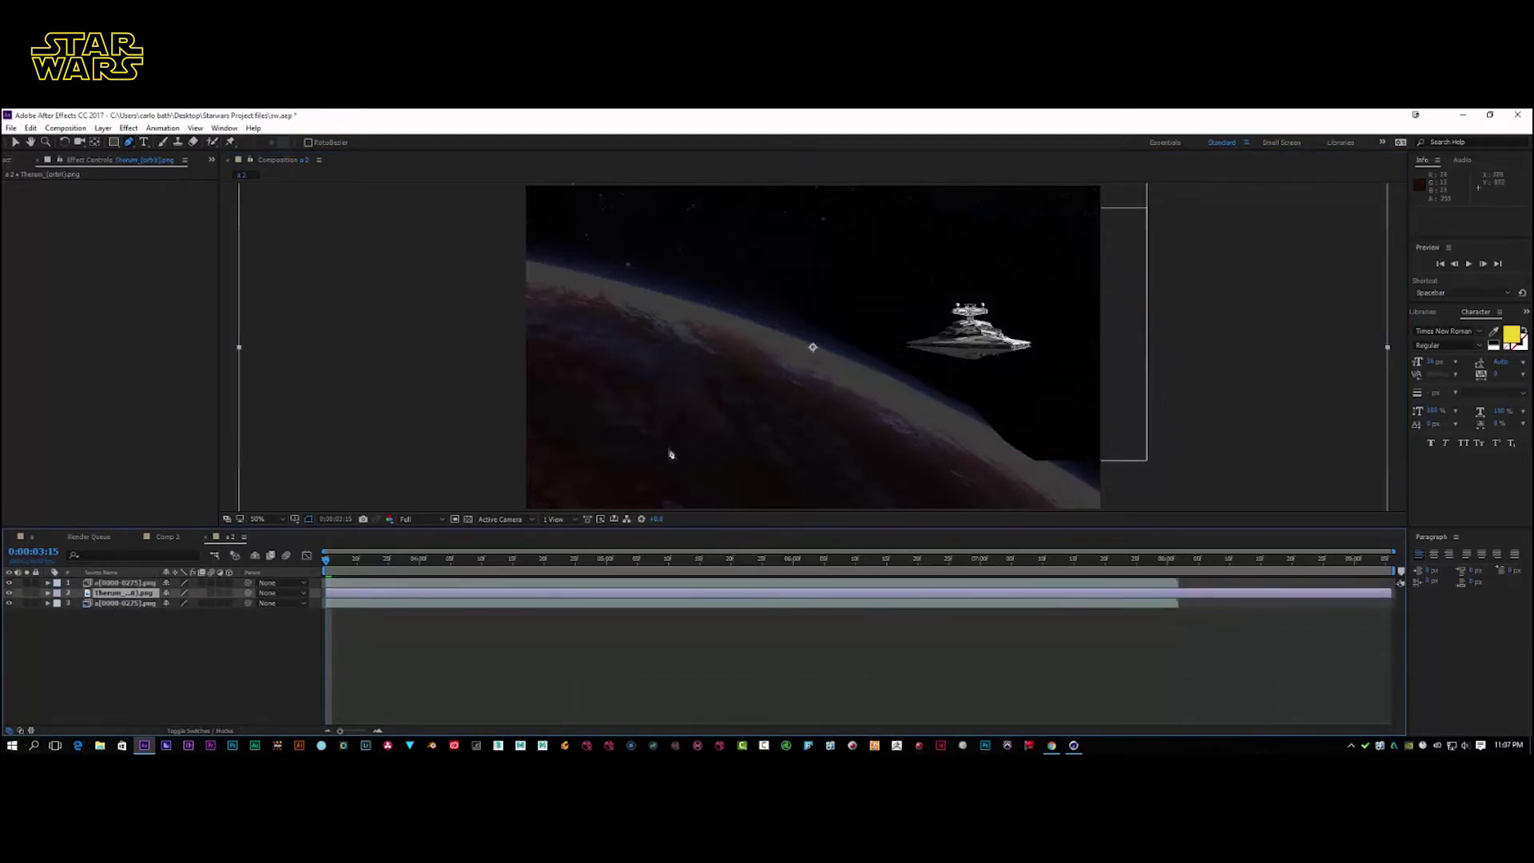
click(114, 583)
key(f)
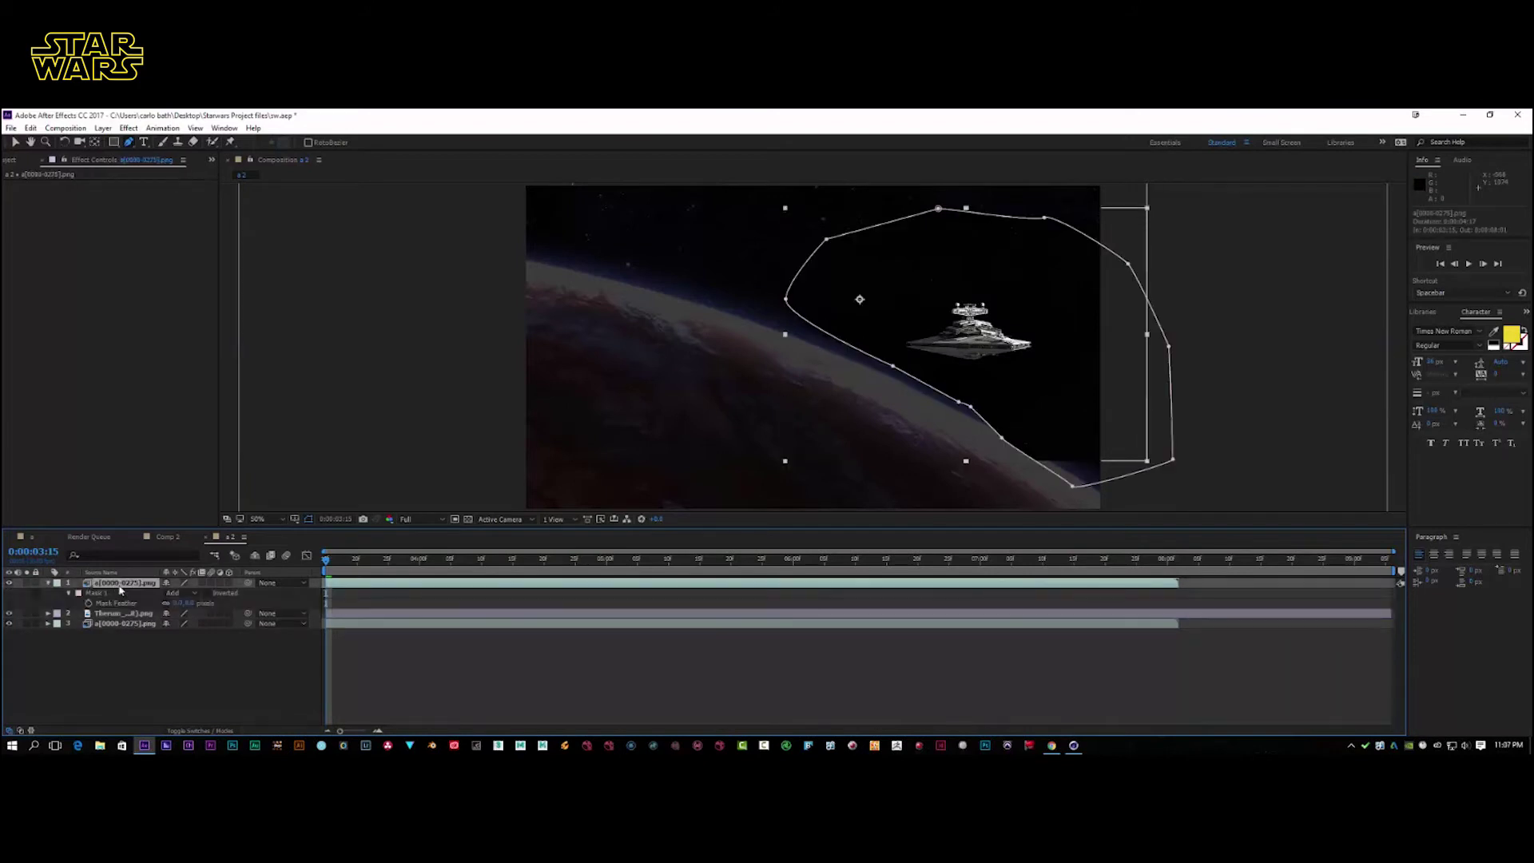
drag(187, 605, 228, 605)
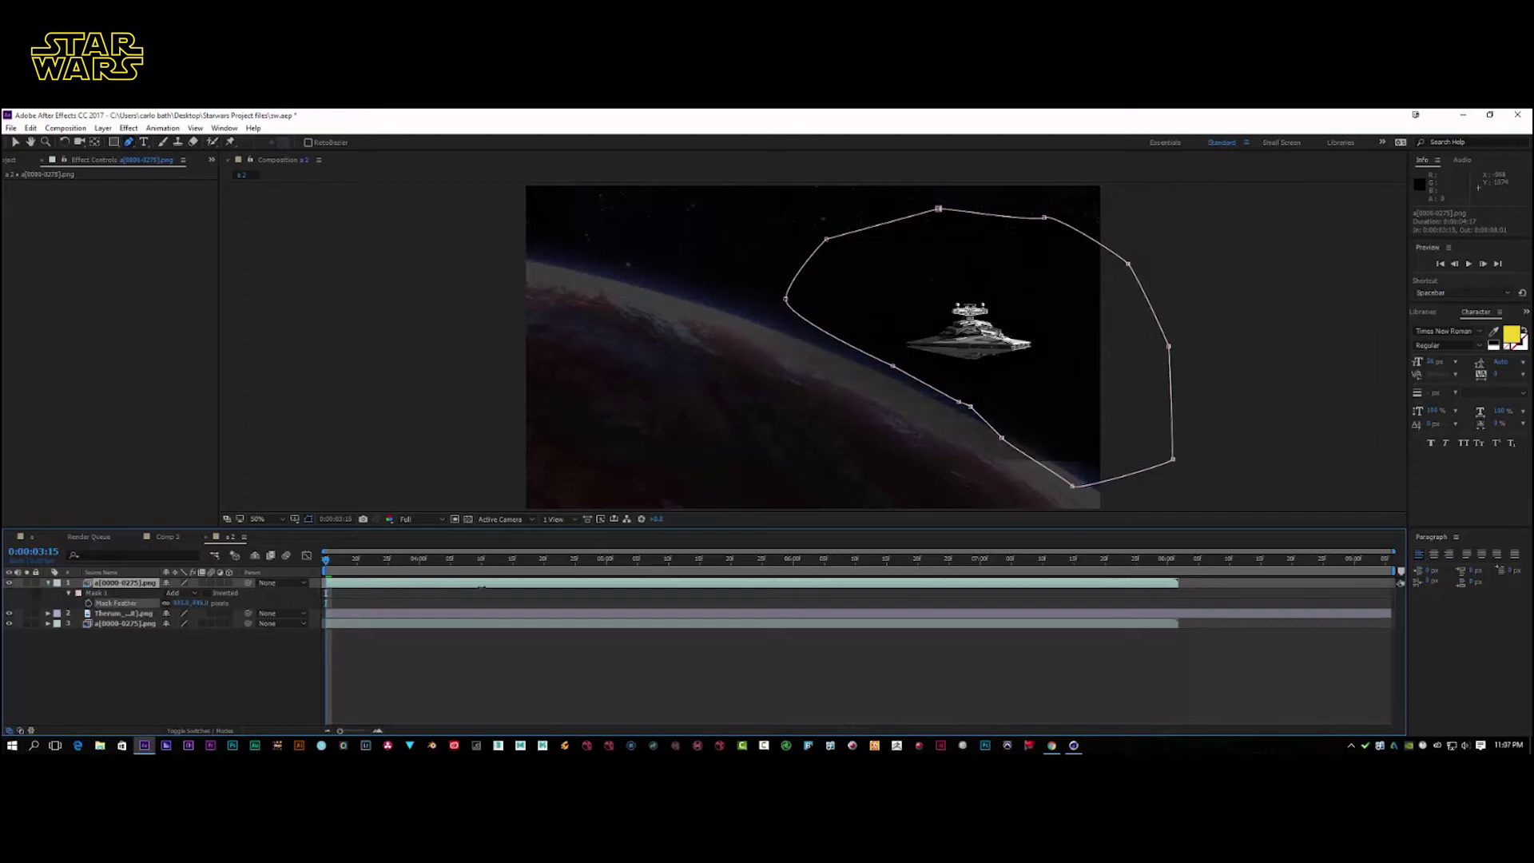
Adjust the mask points to hug the planet's rim, then preview the shot
click(15, 143)
click(1072, 486)
drag(1072, 486, 1131, 302)
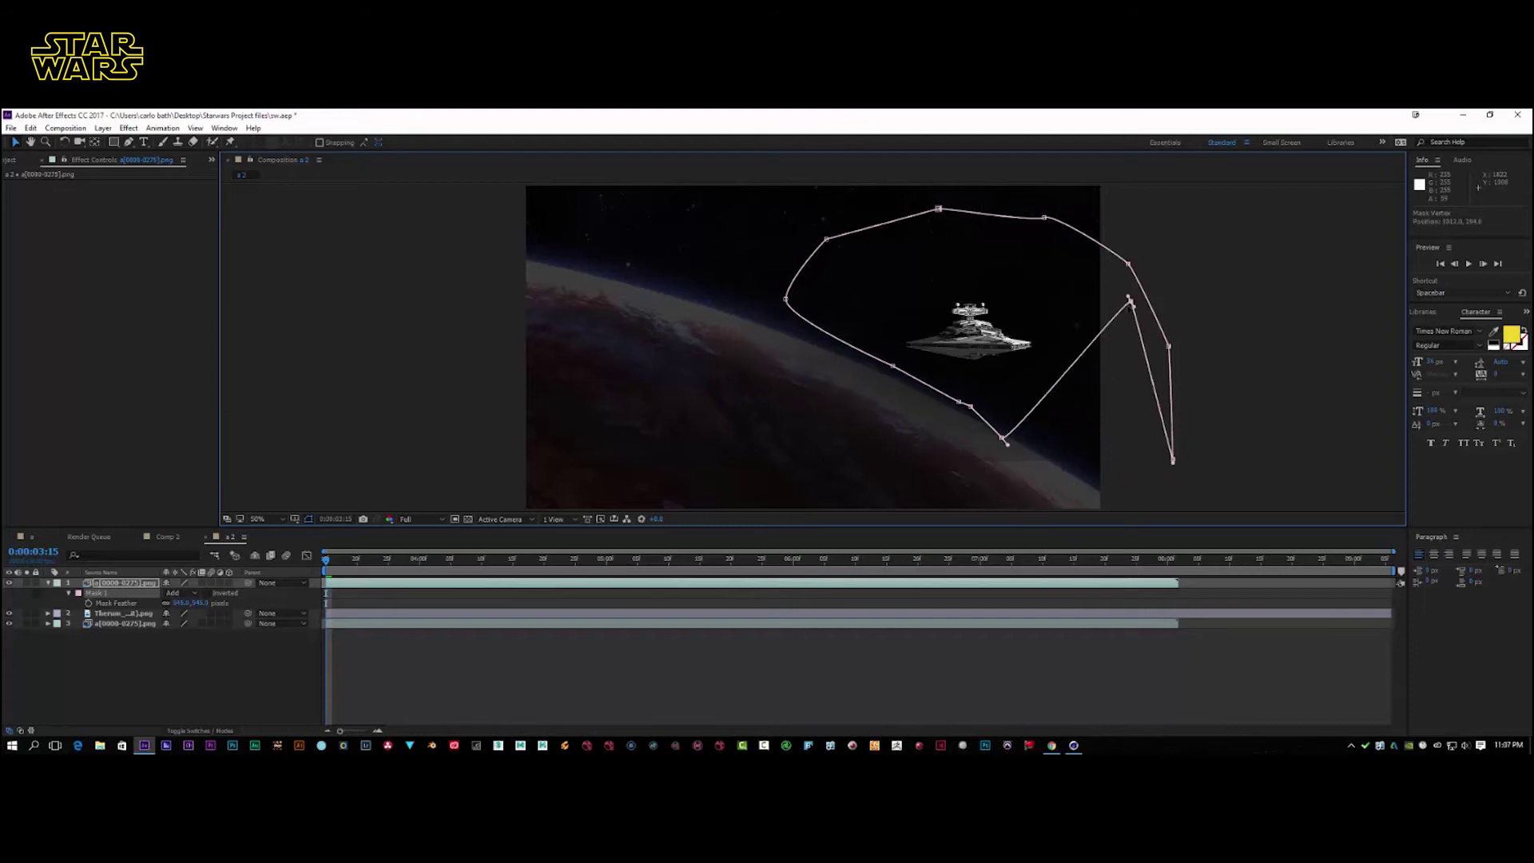
drag(1006, 441, 1021, 399)
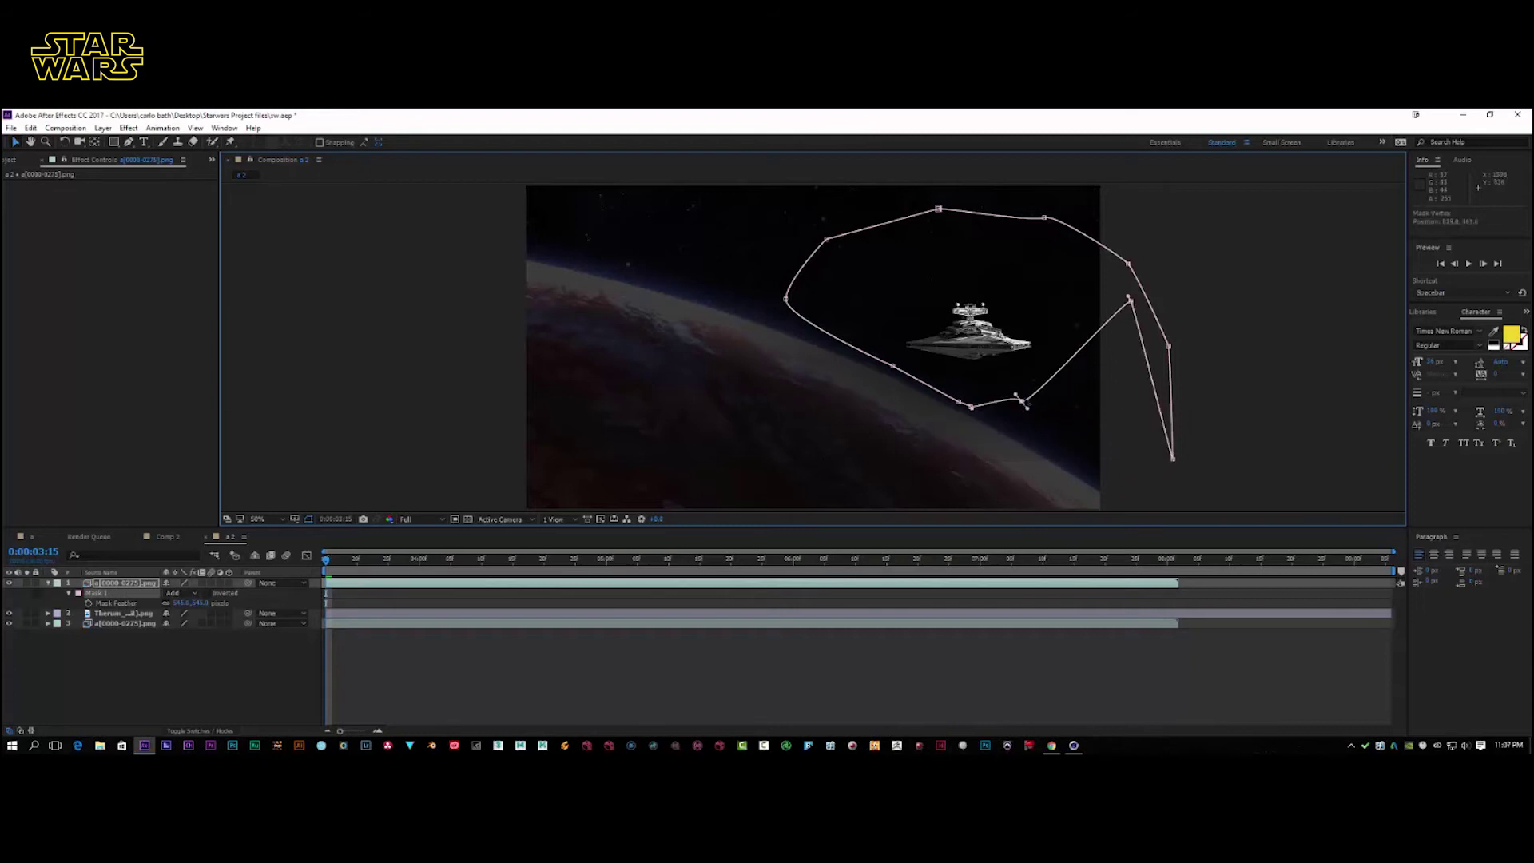
drag(1130, 301, 1152, 365)
drag(786, 300, 825, 303)
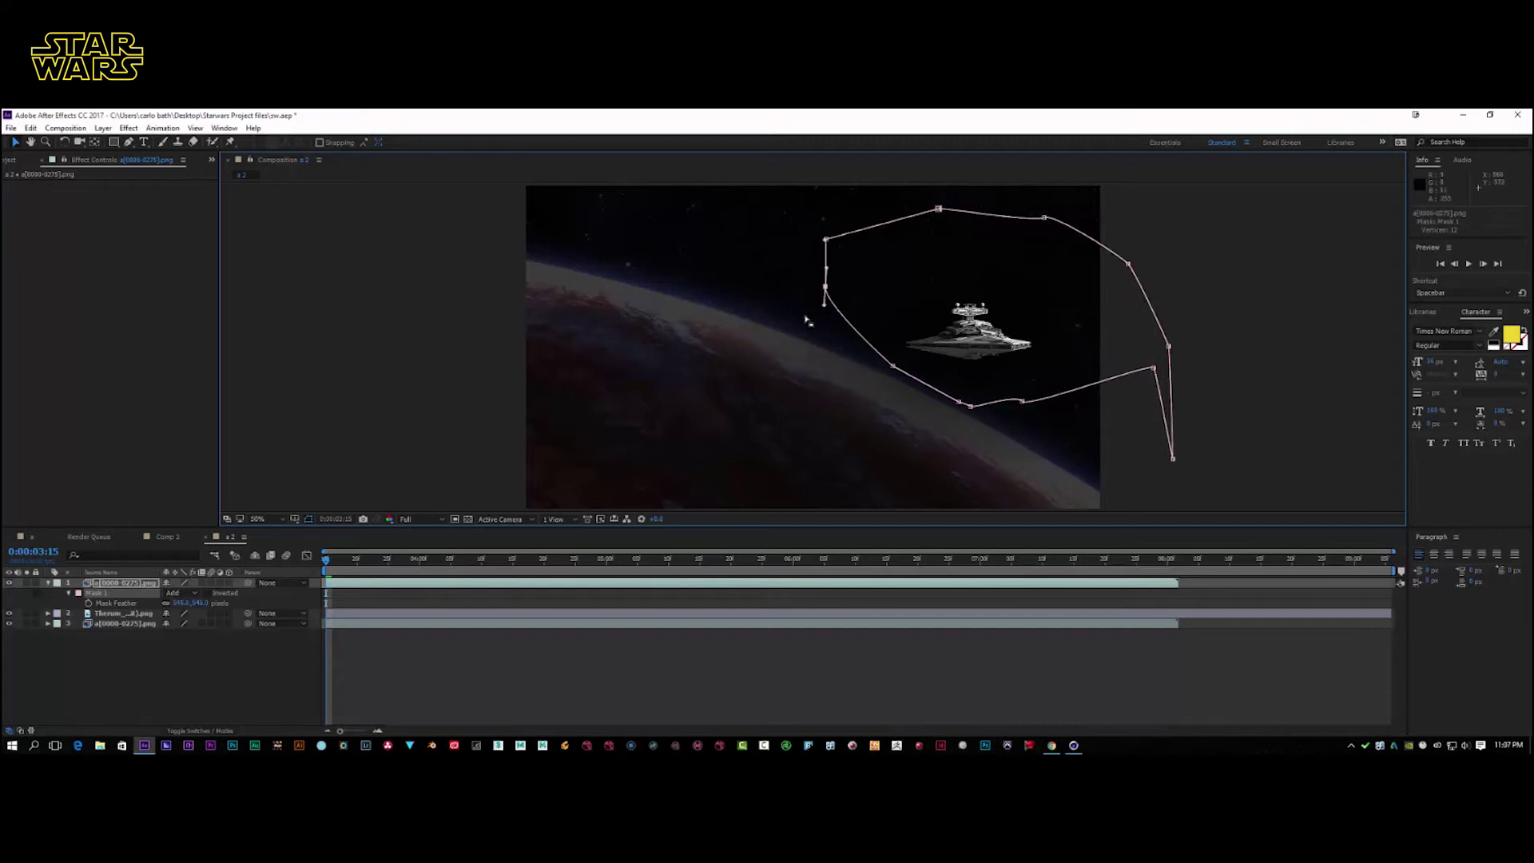
click(1469, 264)
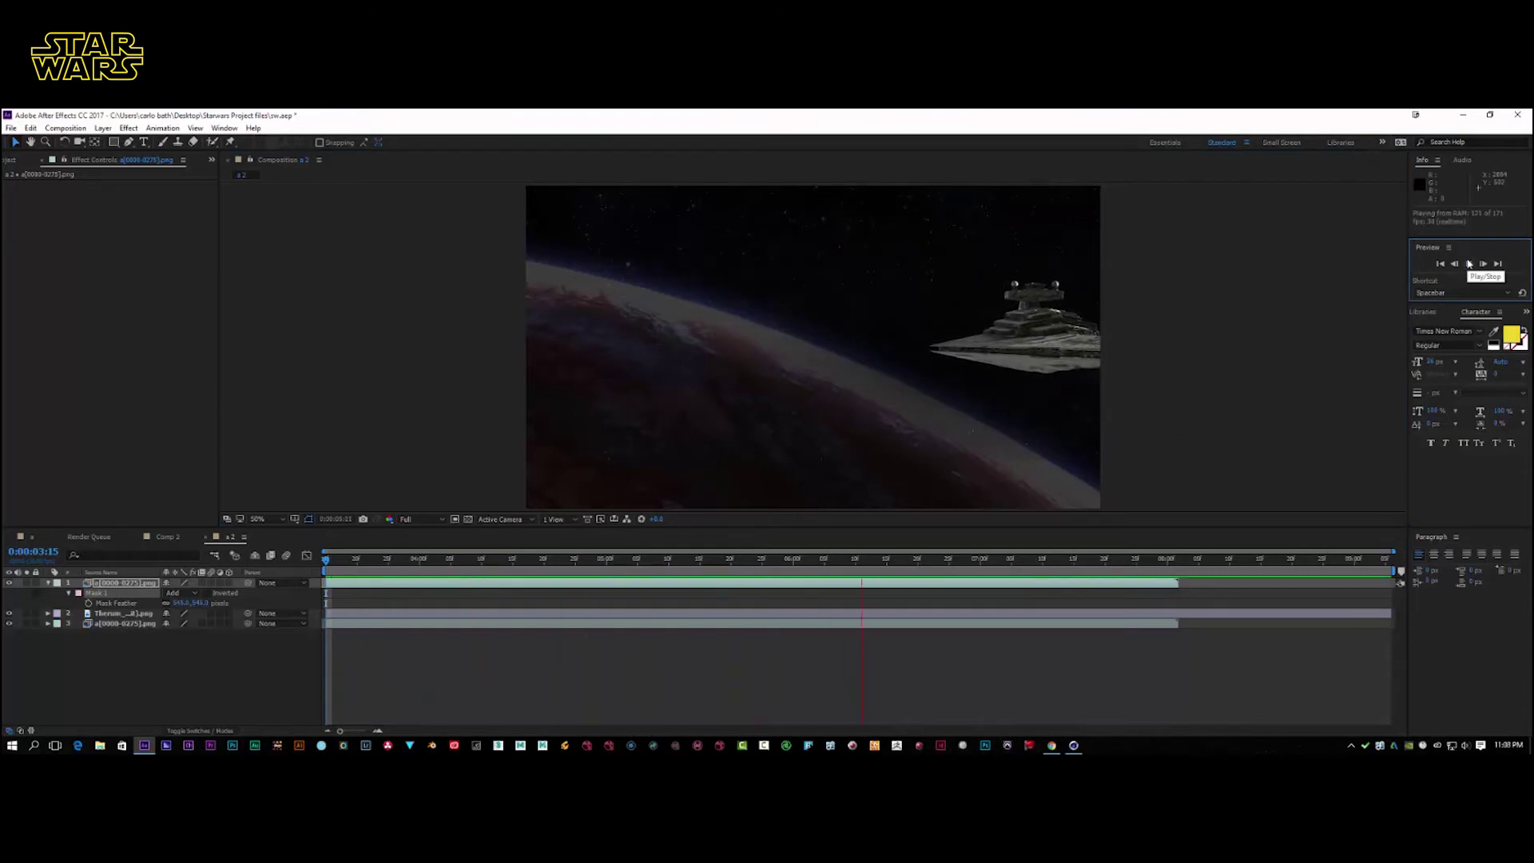
Stop the preview and lower the Star Destroyer mask's feather to 245 px
key(space)
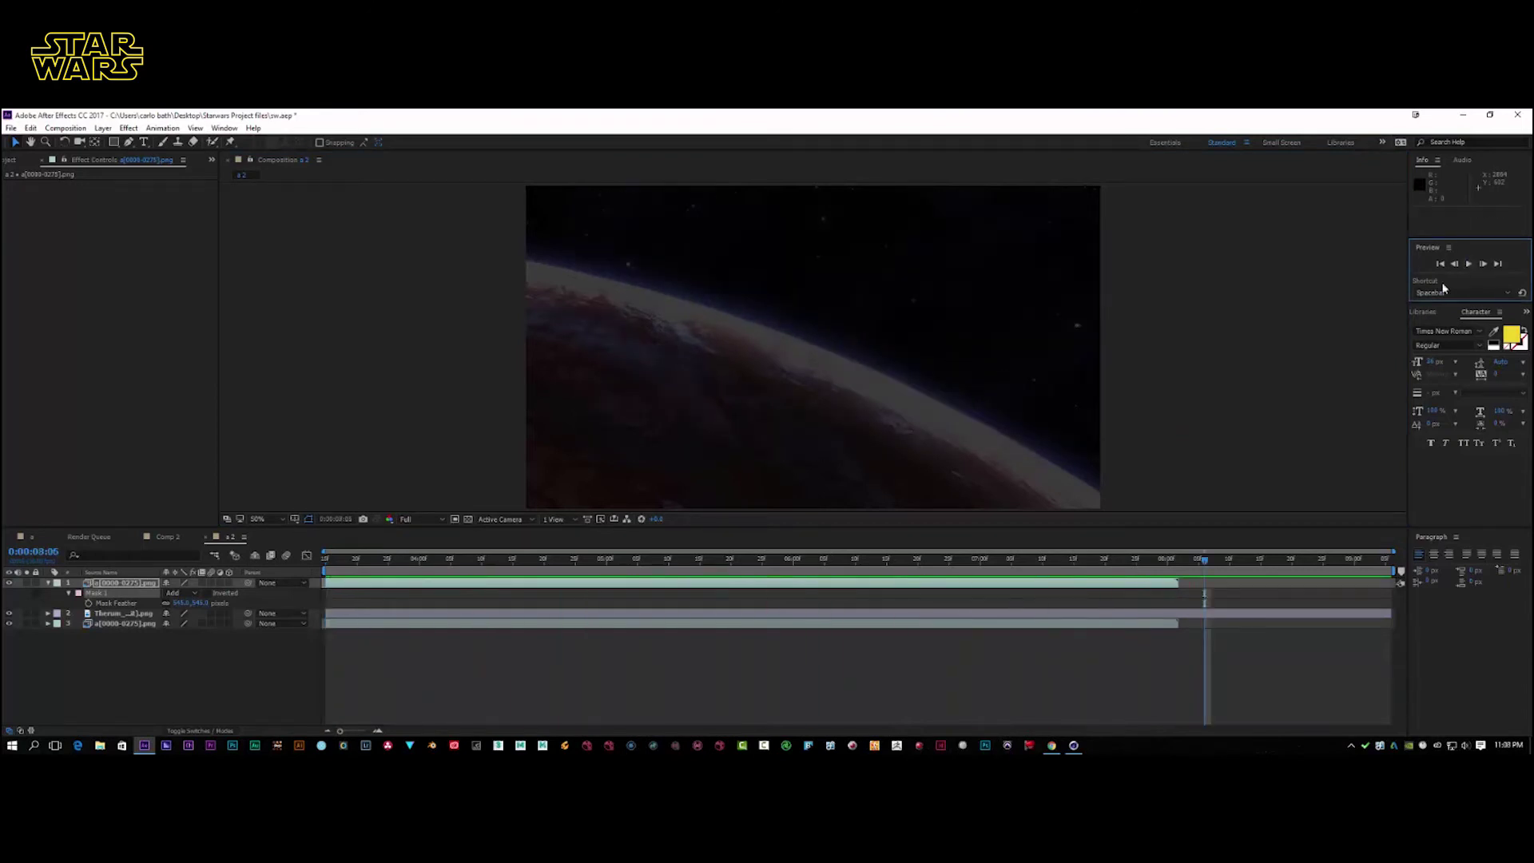
drag(1211, 558, 328, 582)
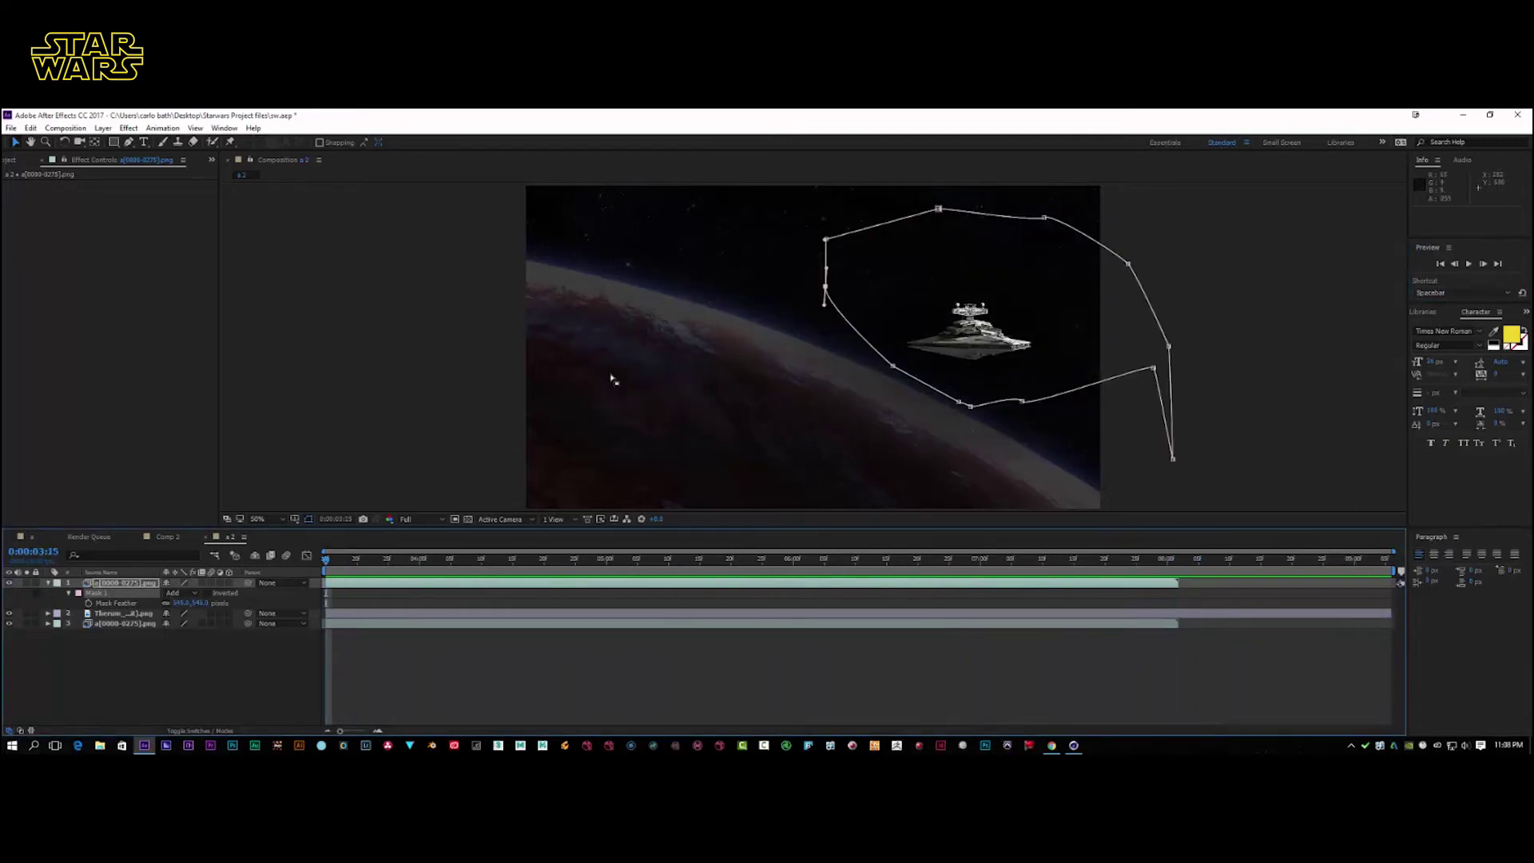
key(ctrl+t)
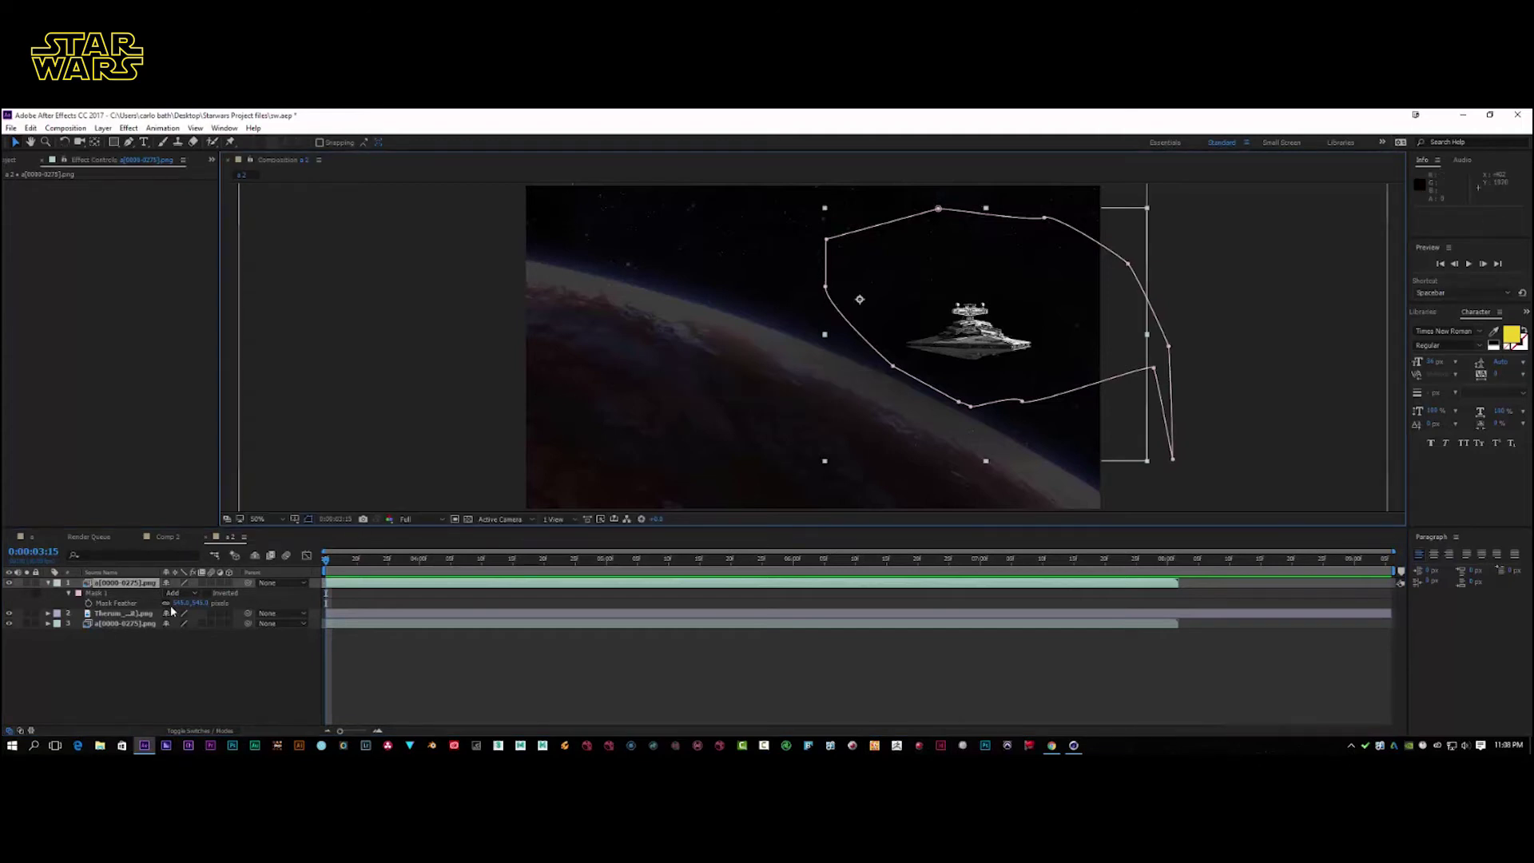
drag(201, 607, 192, 607)
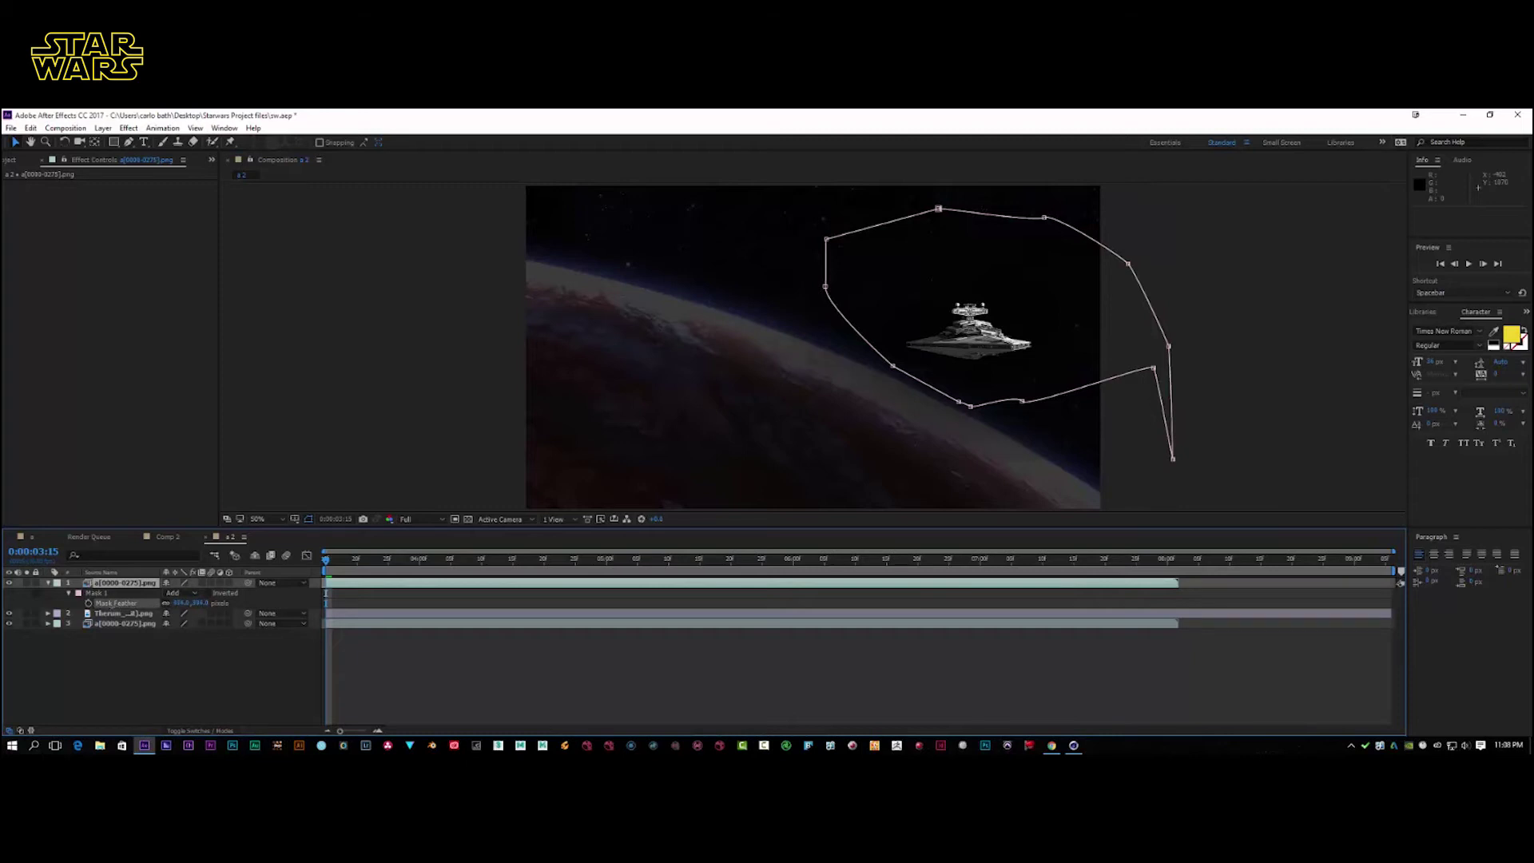
drag(192, 607, 181, 607)
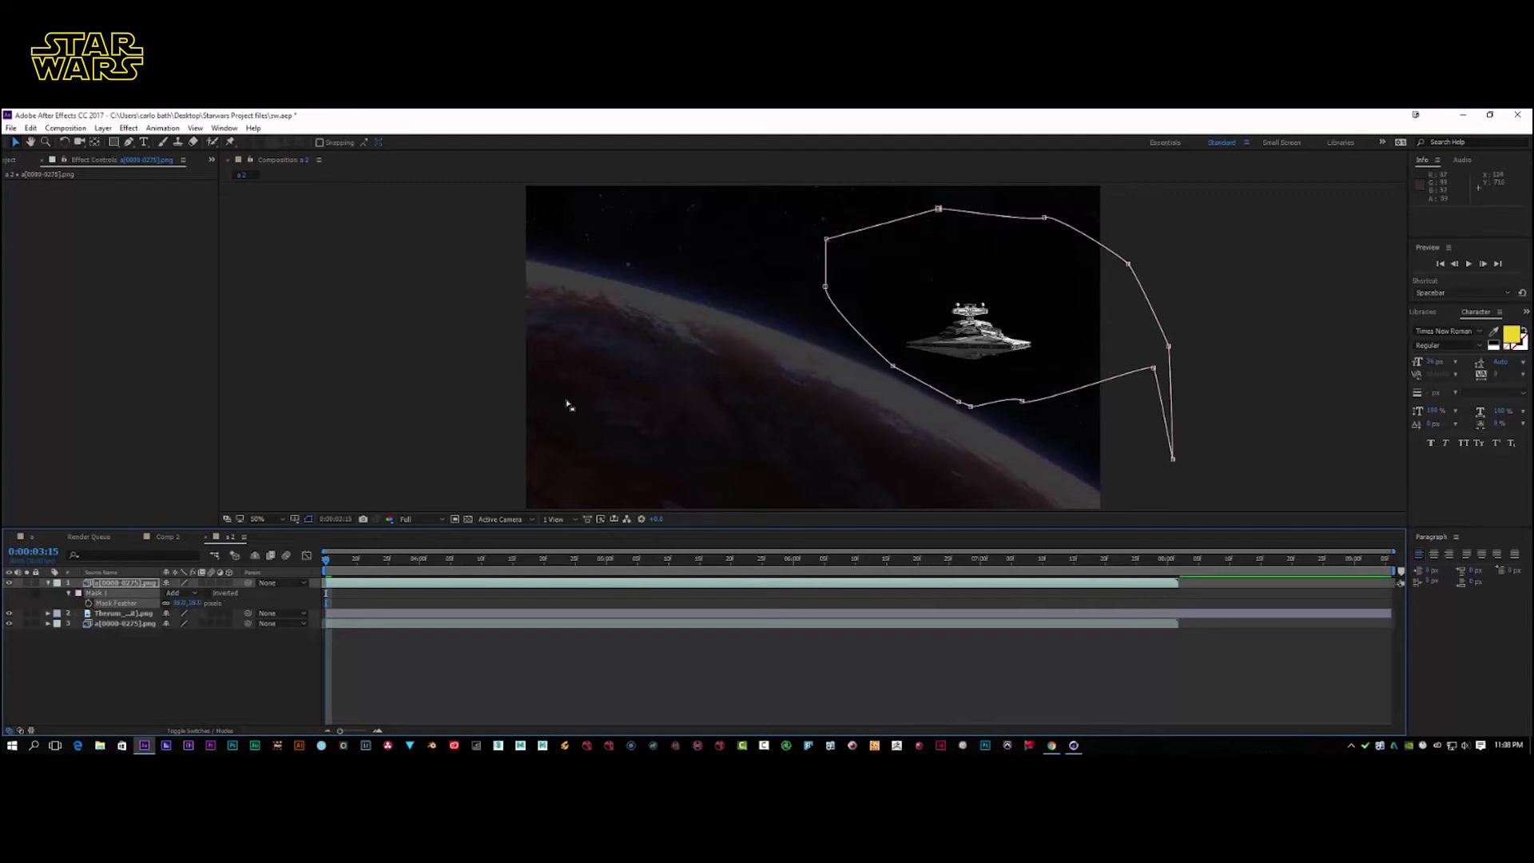
Scale the Star Destroyer up to about 144% and shift it left with its mask
key(s)
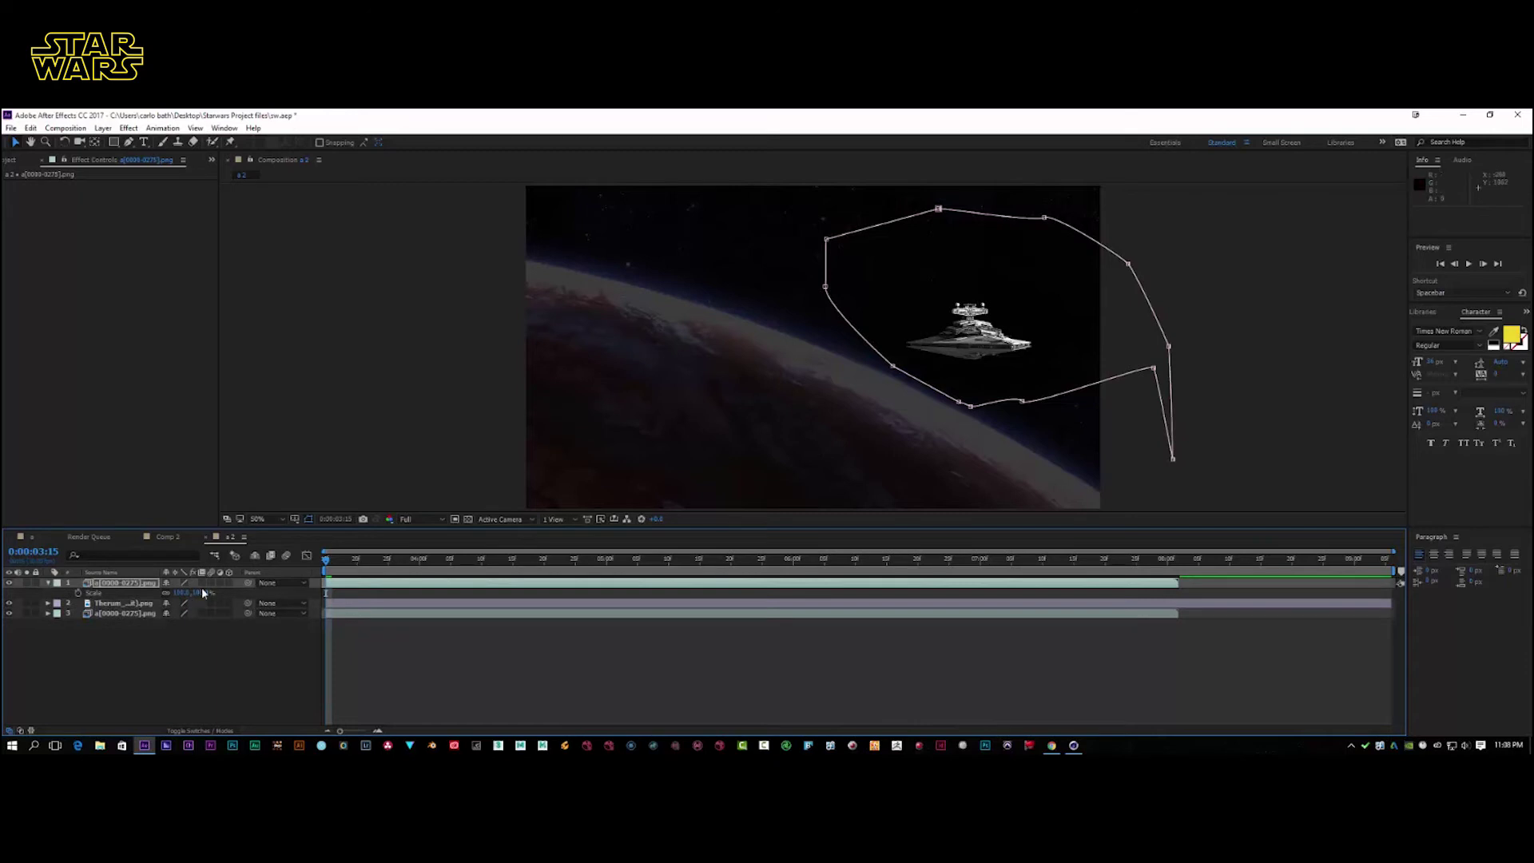
drag(184, 593, 240, 596)
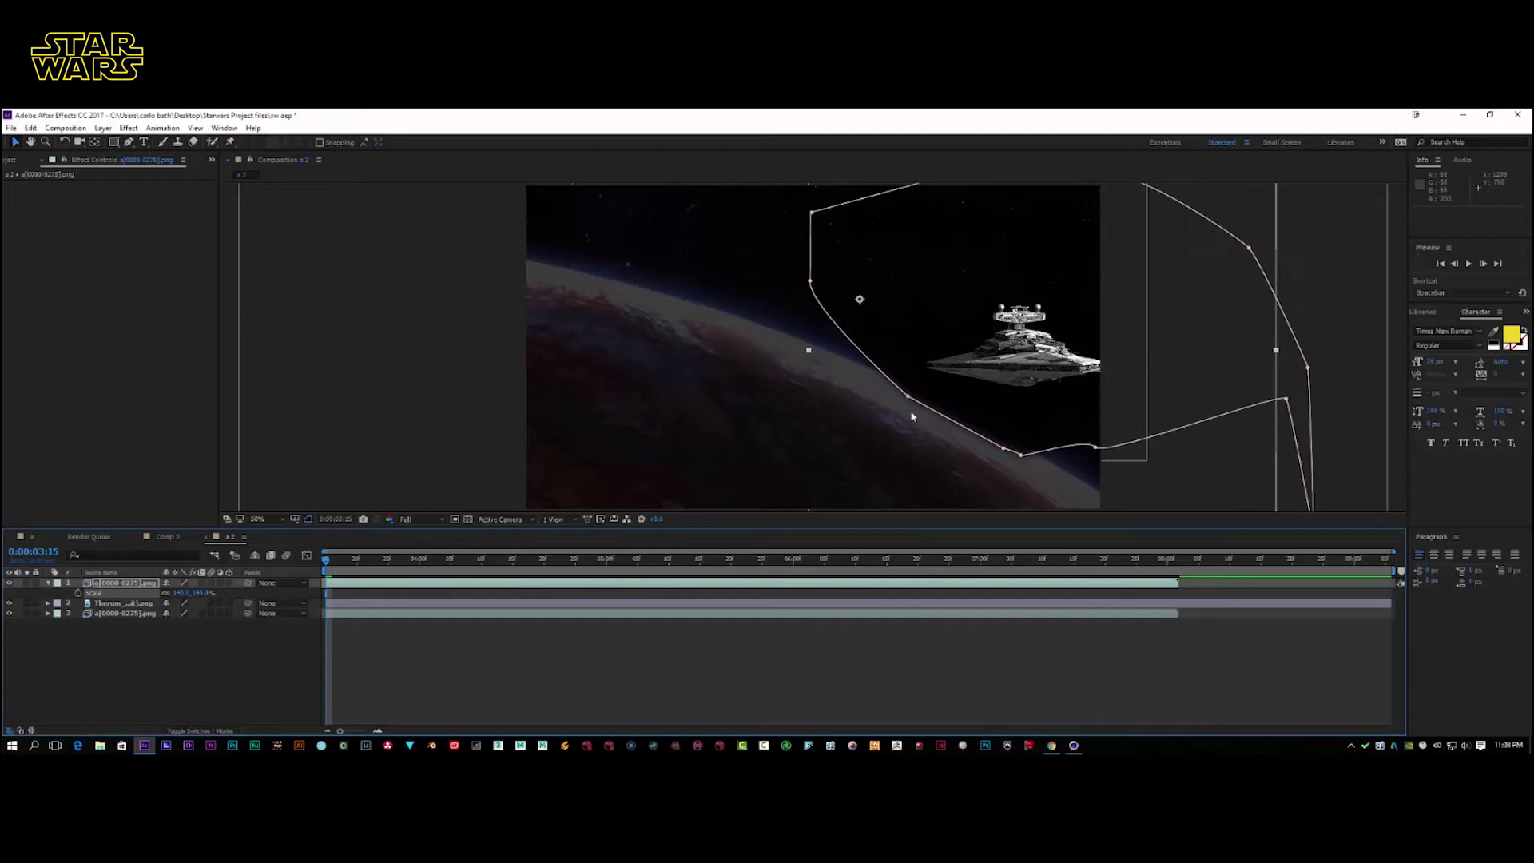
click(810, 280)
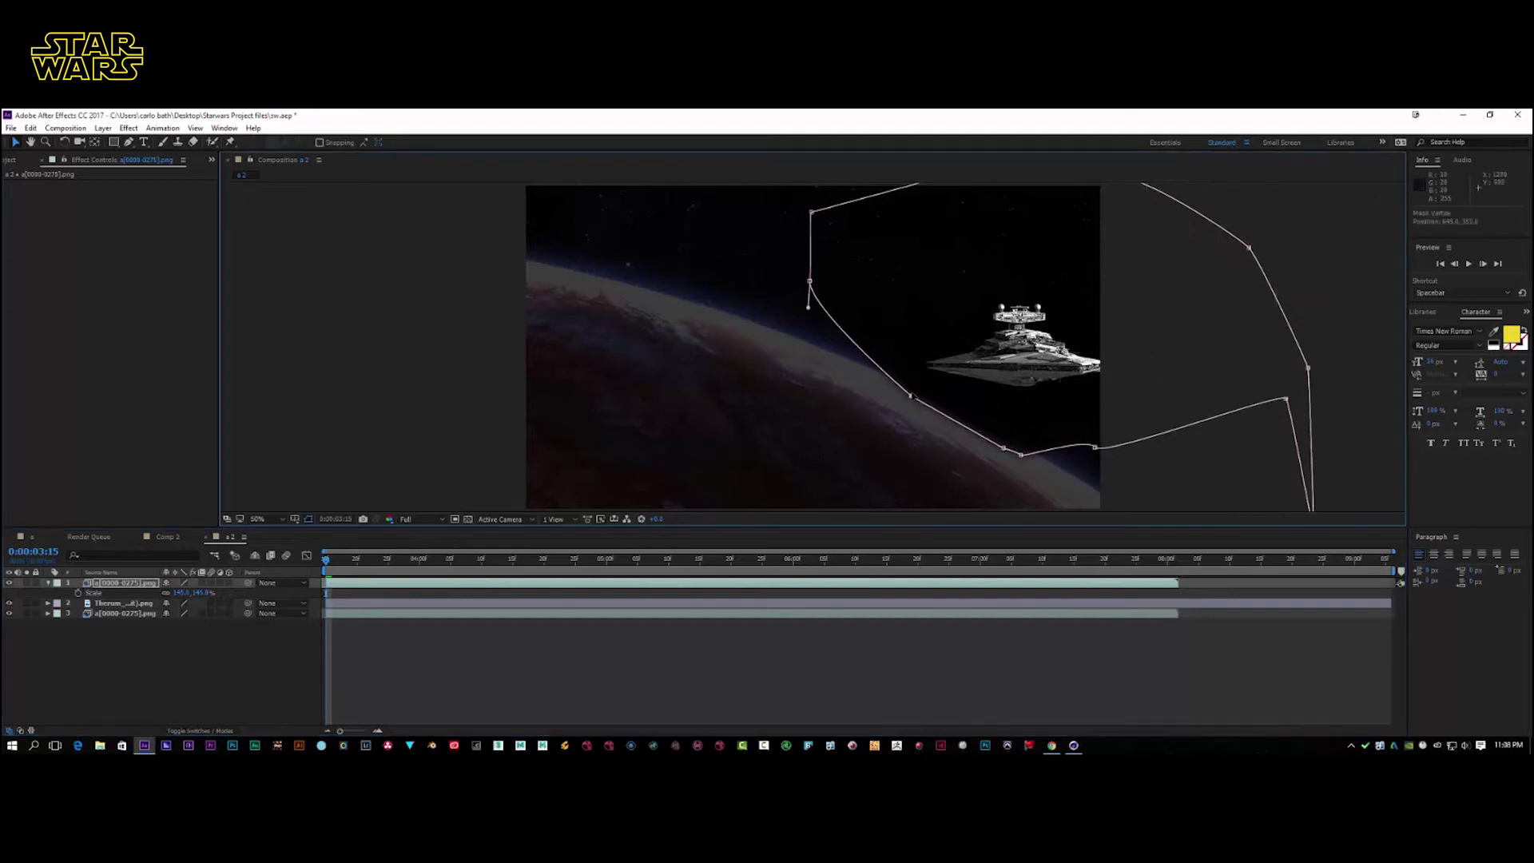
click(1037, 284)
drag(1036, 283, 949, 256)
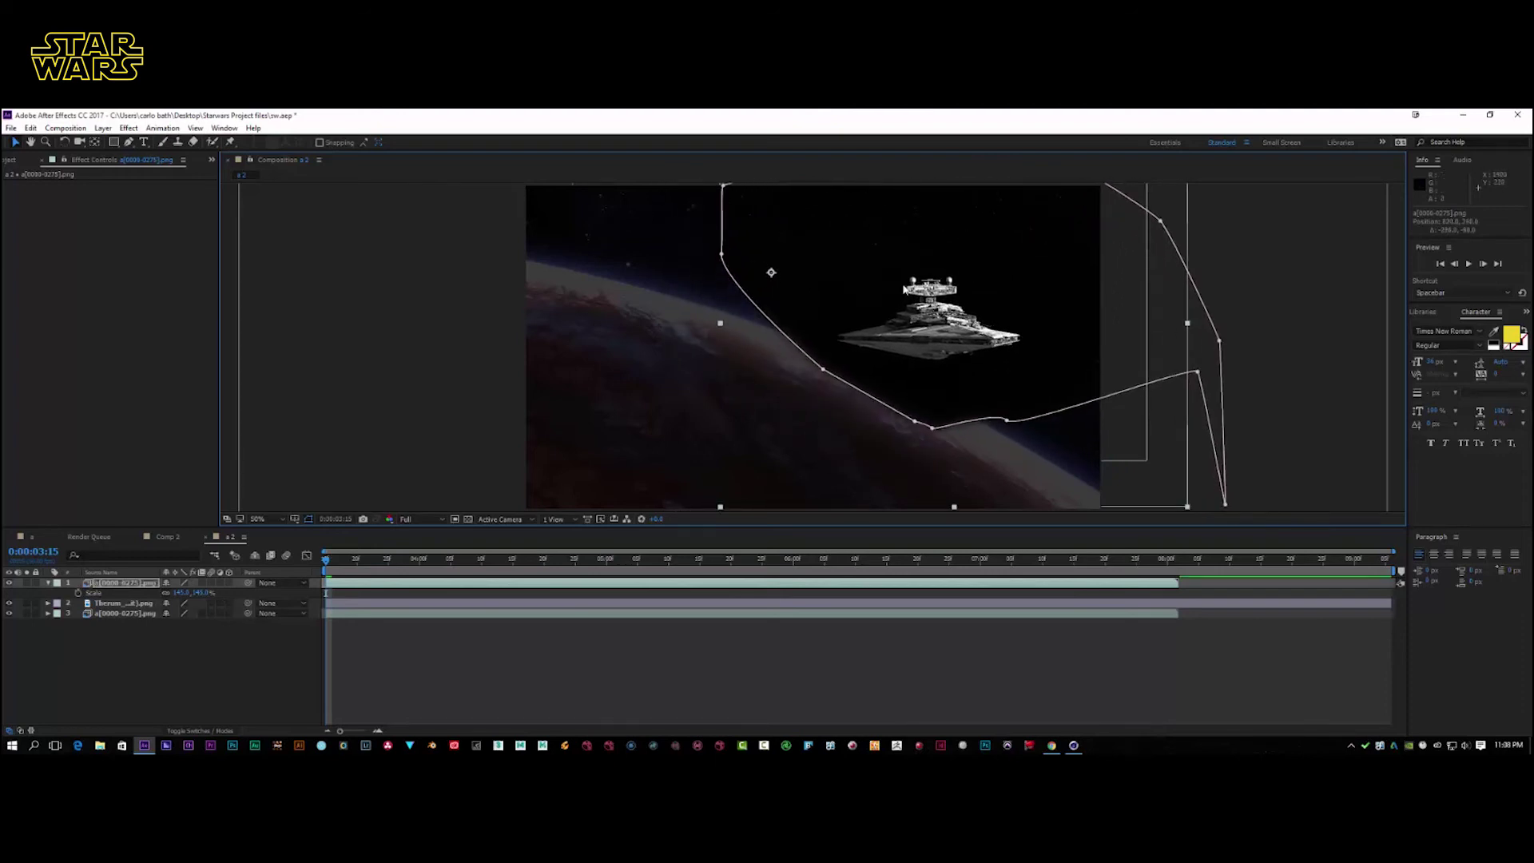
Reshape the ship's mask points along the planet edge and move the Therum layer to the top
drag(826, 370, 856, 354)
drag(915, 420, 1038, 443)
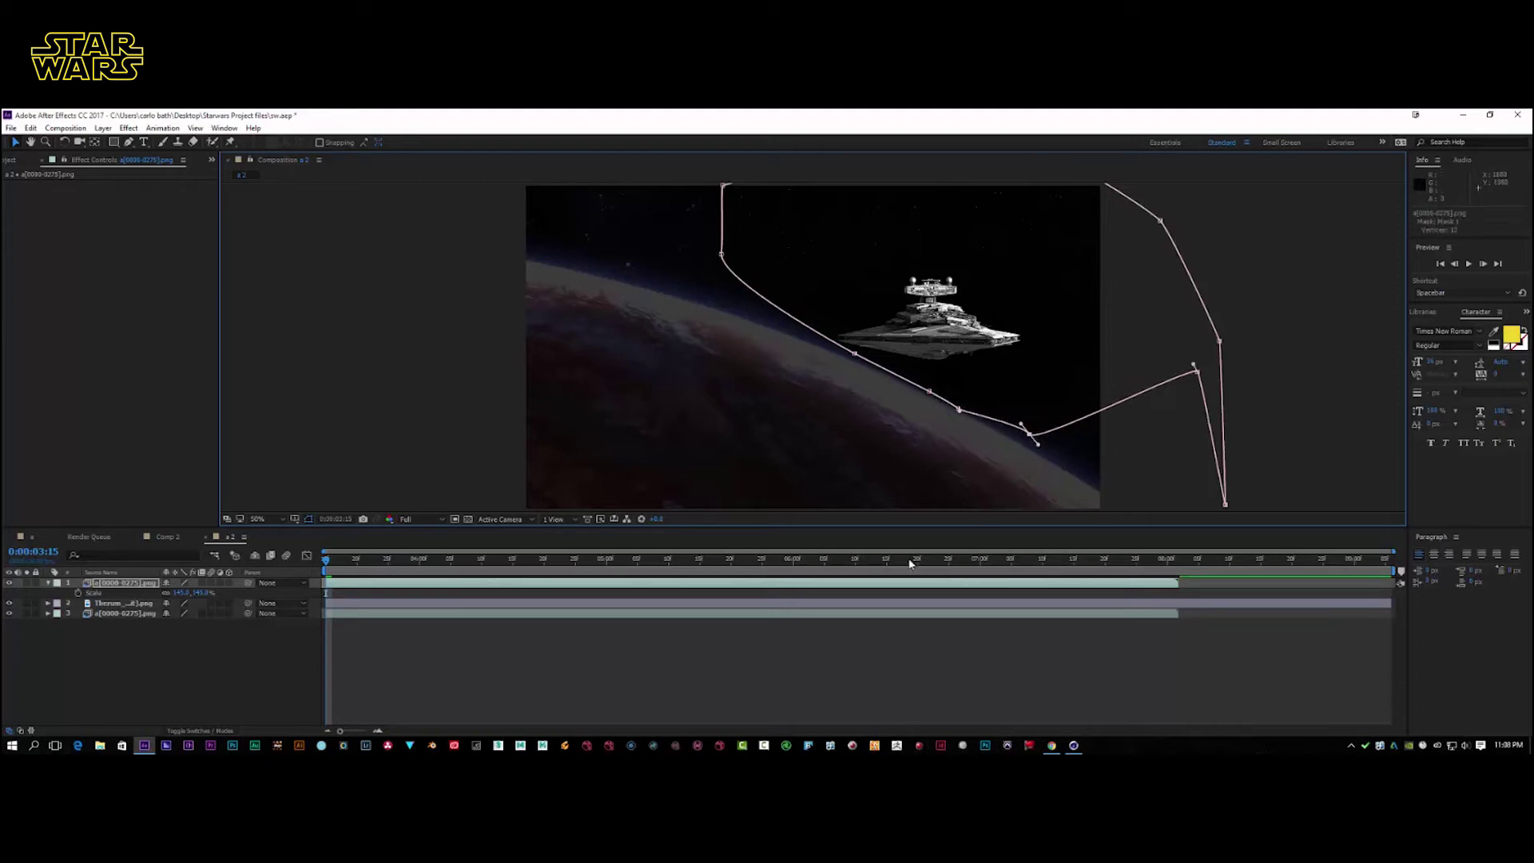
click(1469, 265)
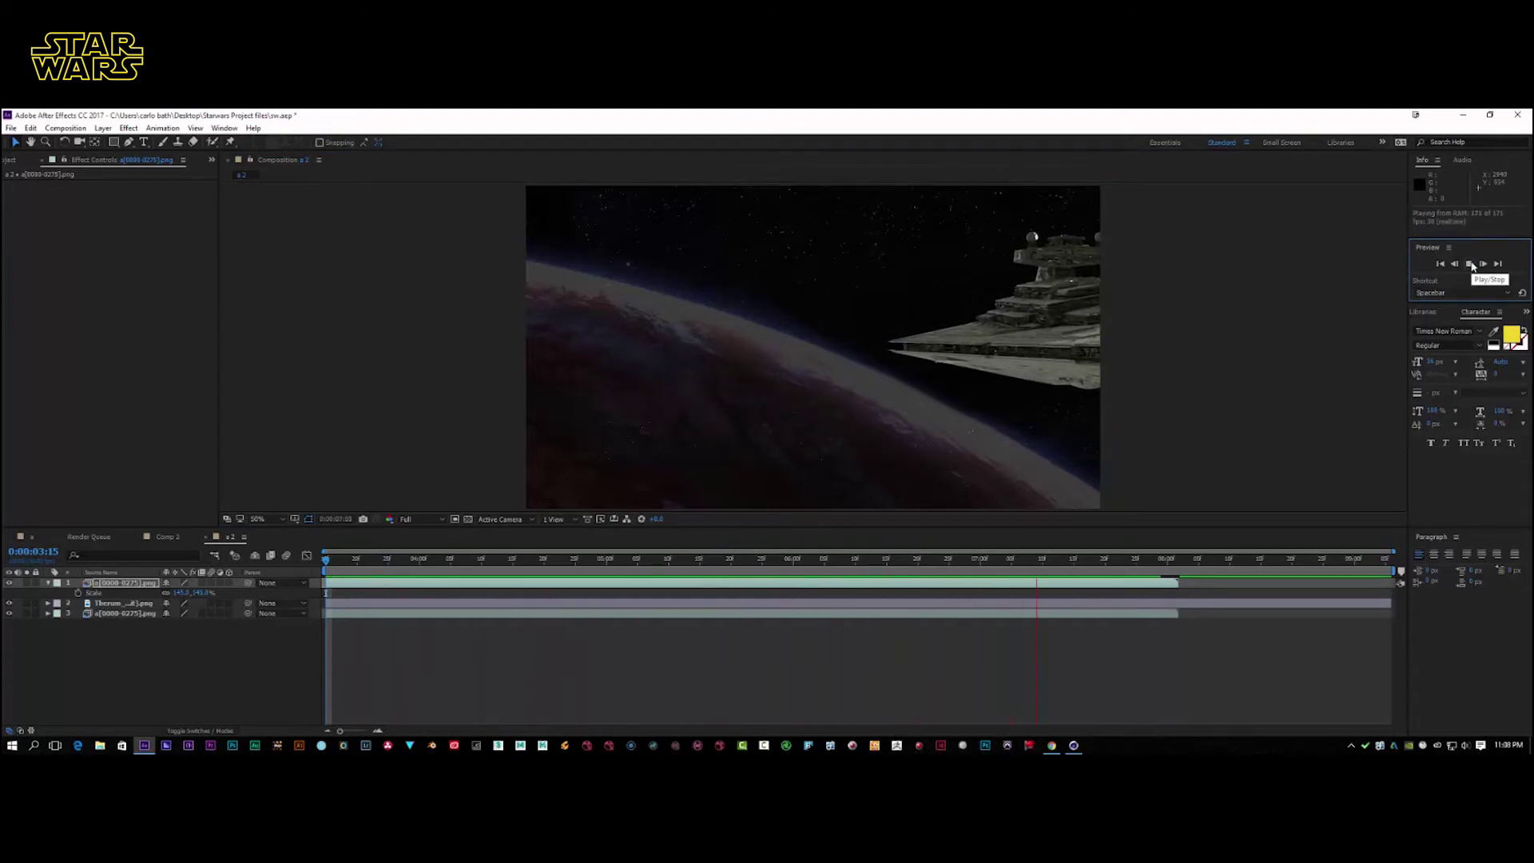
click(1472, 266)
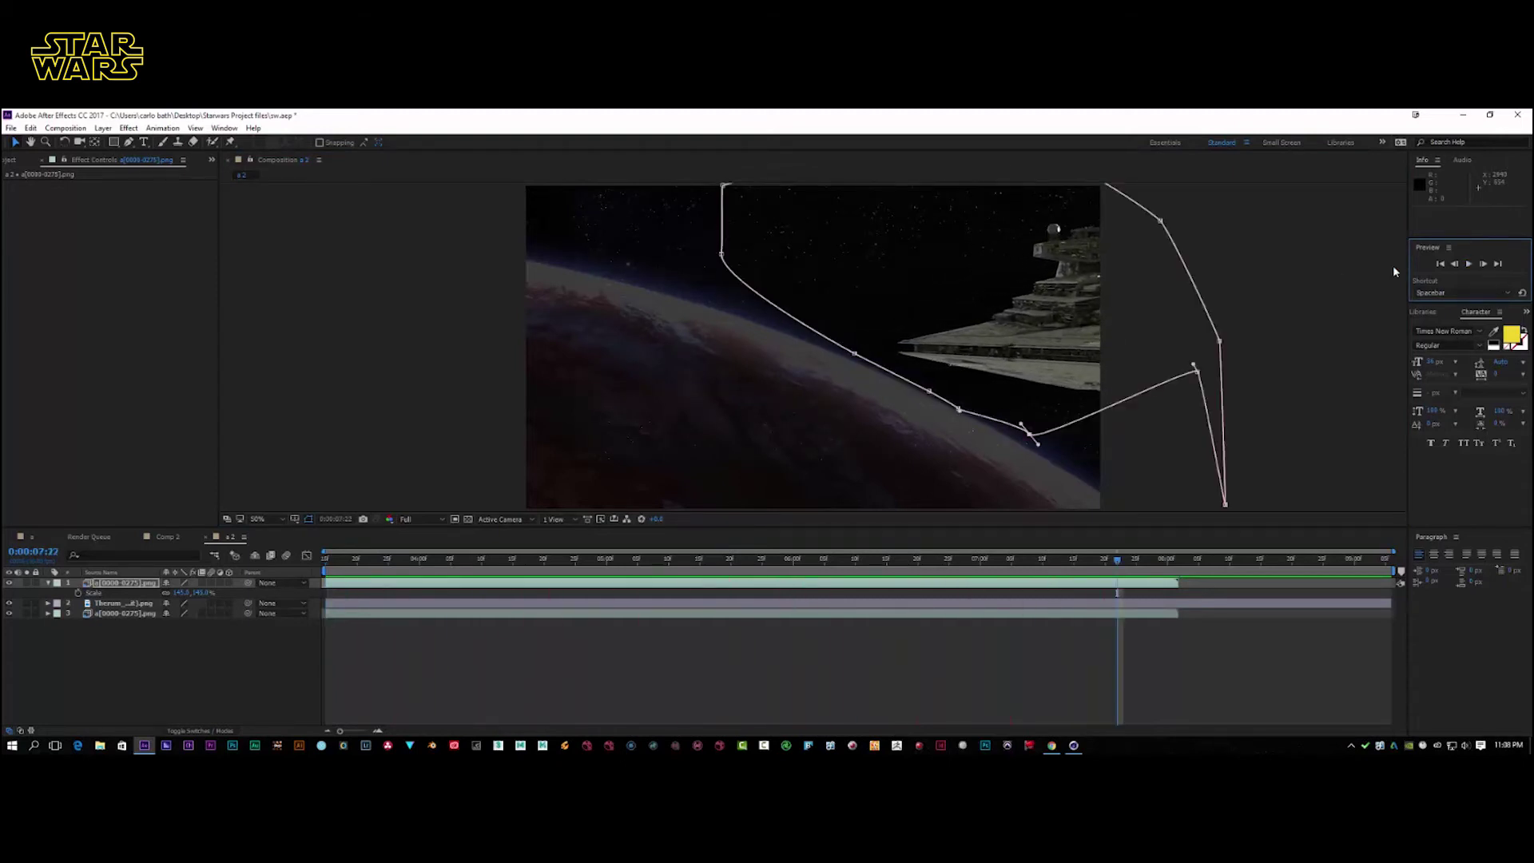
click(48, 584)
drag(112, 593, 104, 585)
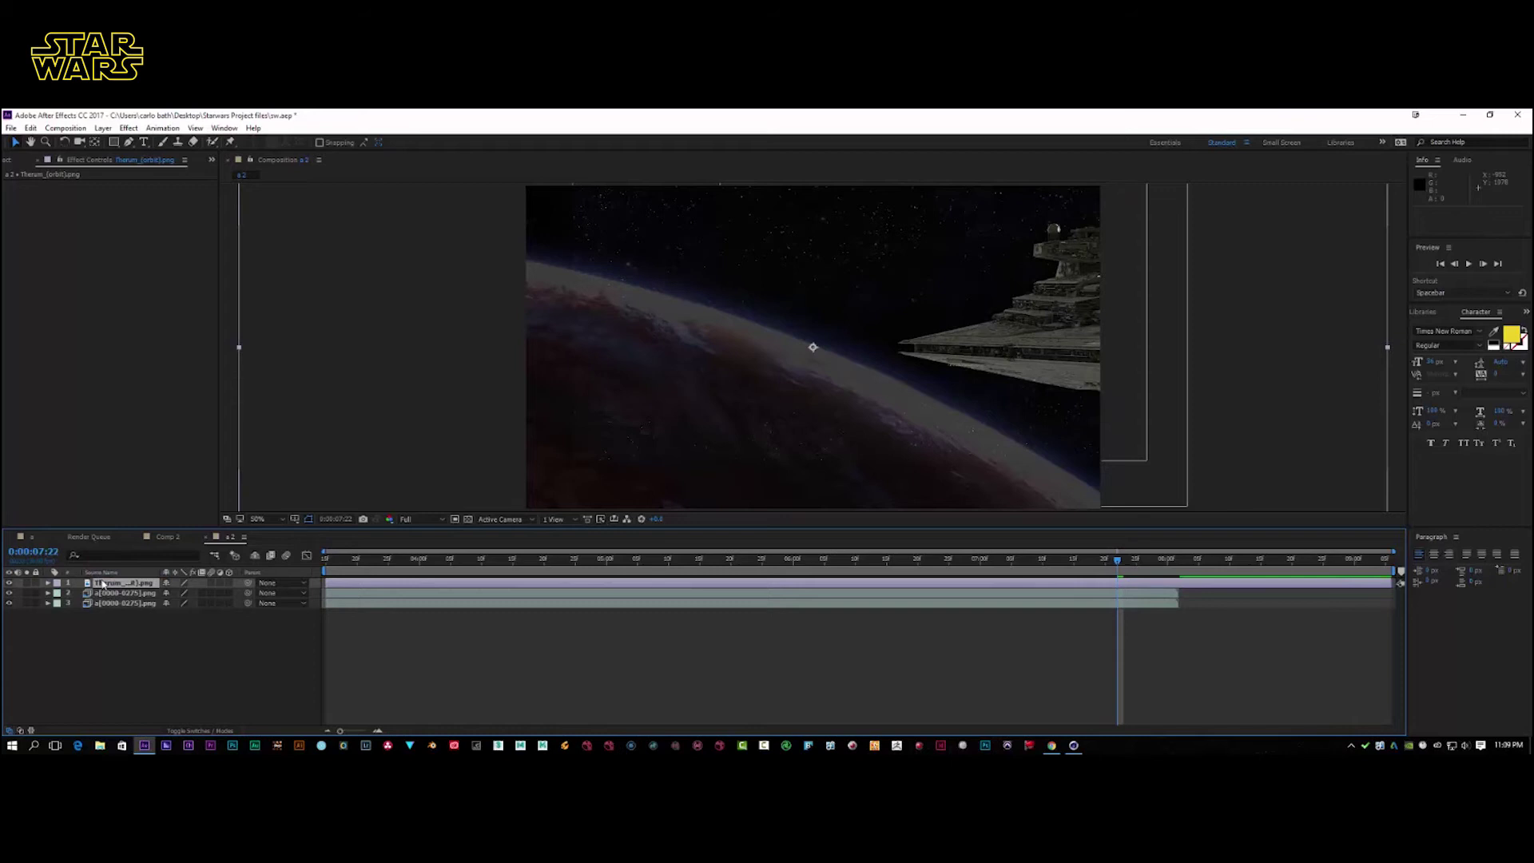
Scale Therum to about 133% and the bottom a[0000-0275].png layer to about 142%
key(s)
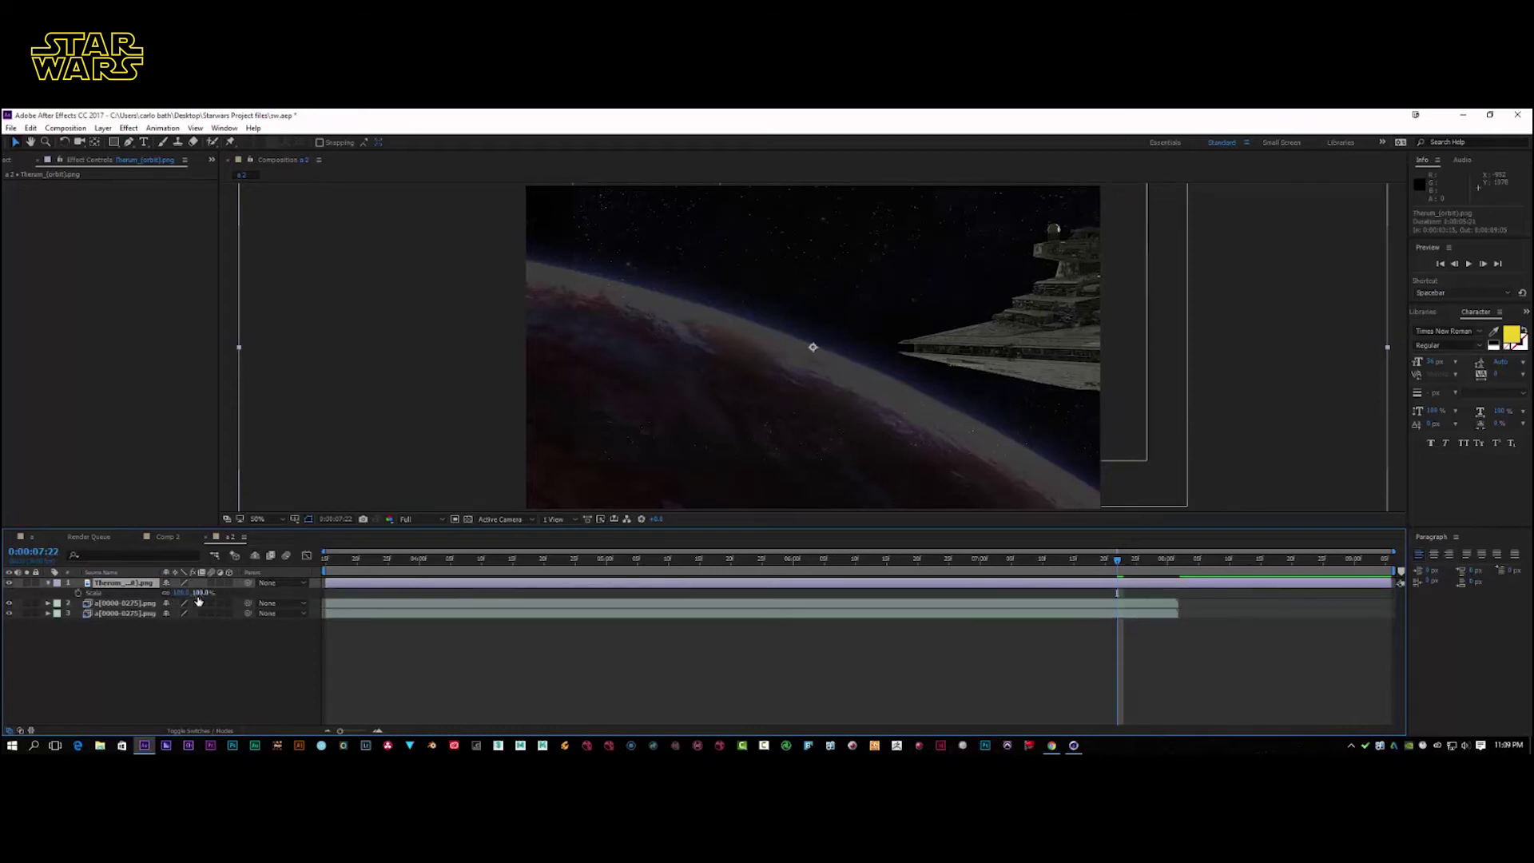
drag(196, 592, 213, 592)
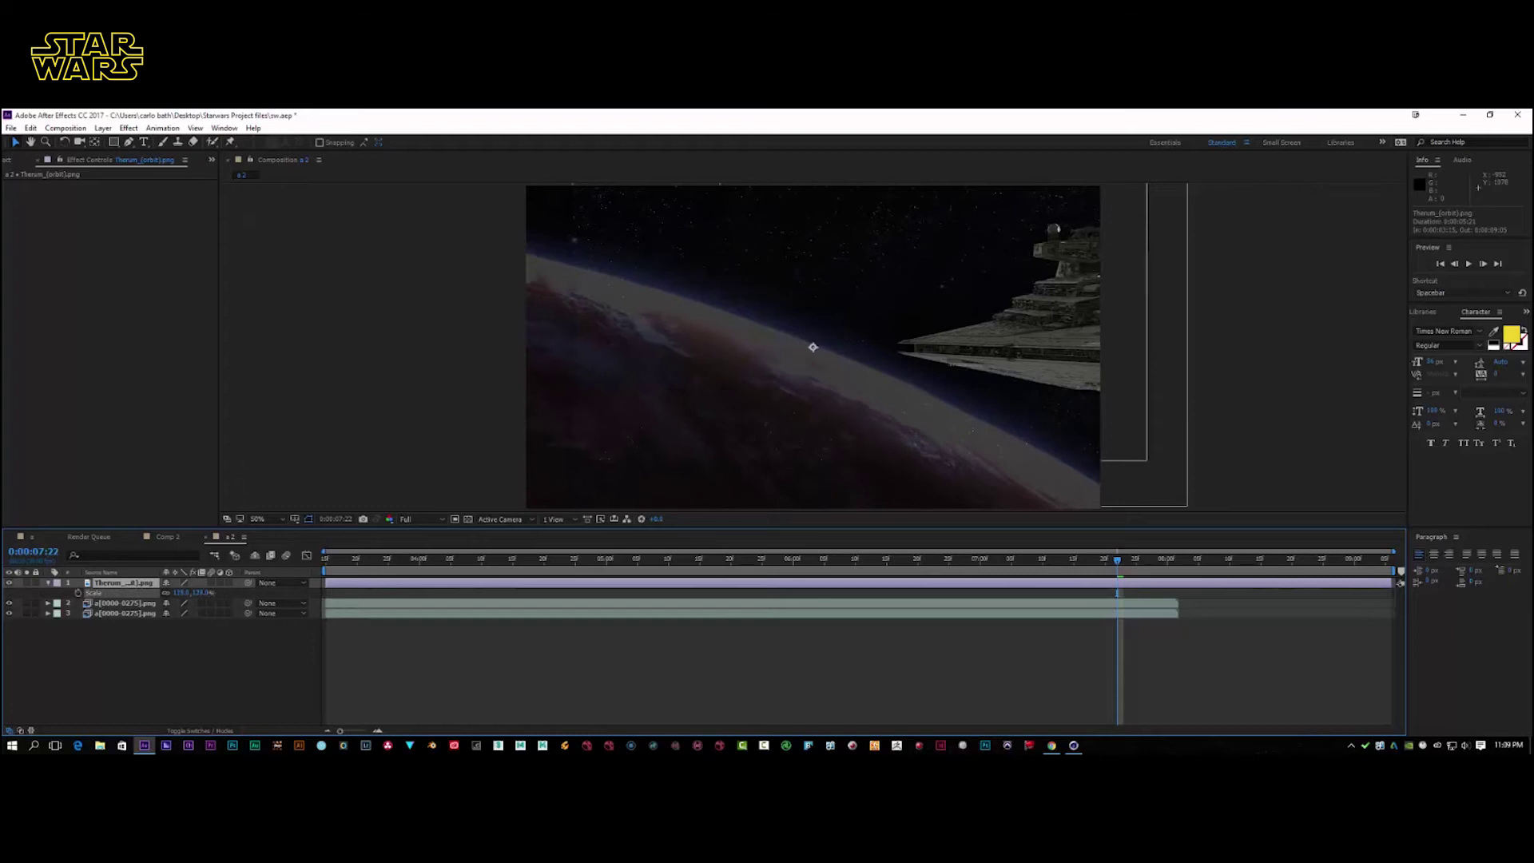
click(136, 614)
key(s)
drag(200, 623, 231, 623)
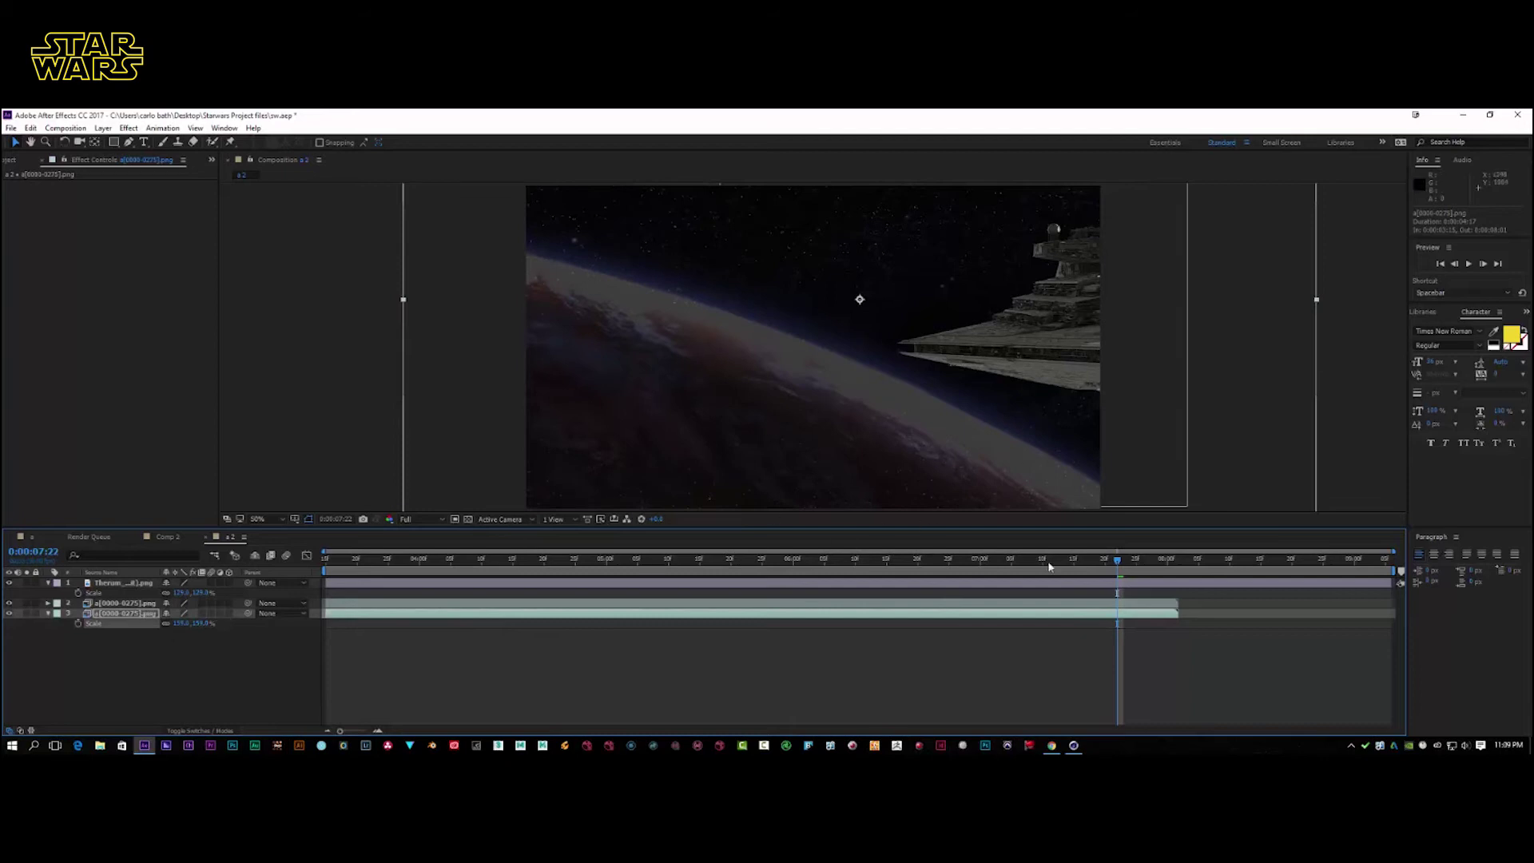
Return the playhead to the shot start, collapse both layers and select Therum_(orbit).png
drag(1119, 565, 413, 535)
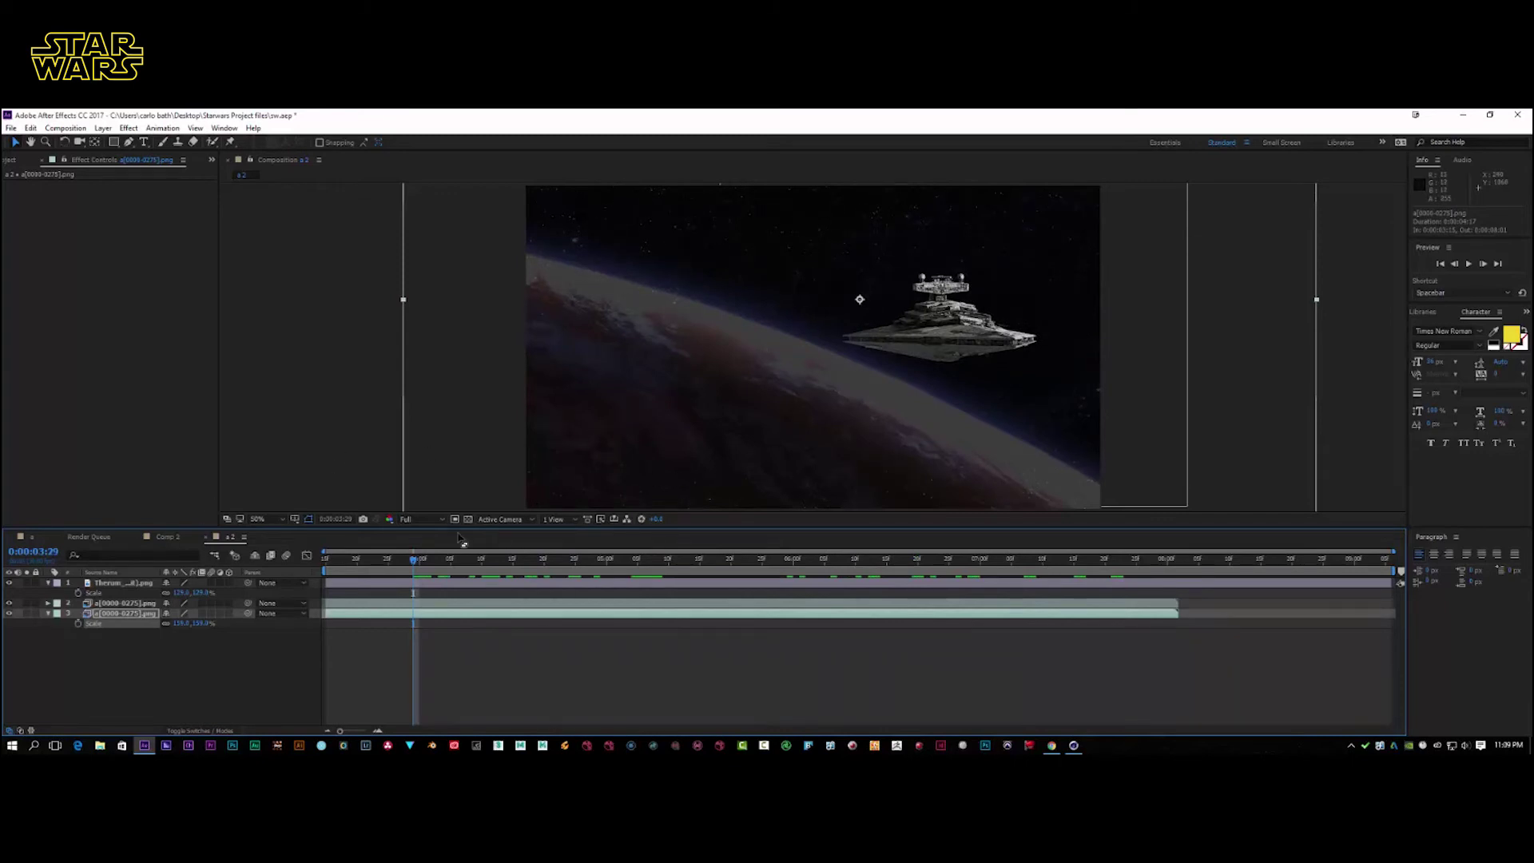
drag(417, 564, 312, 557)
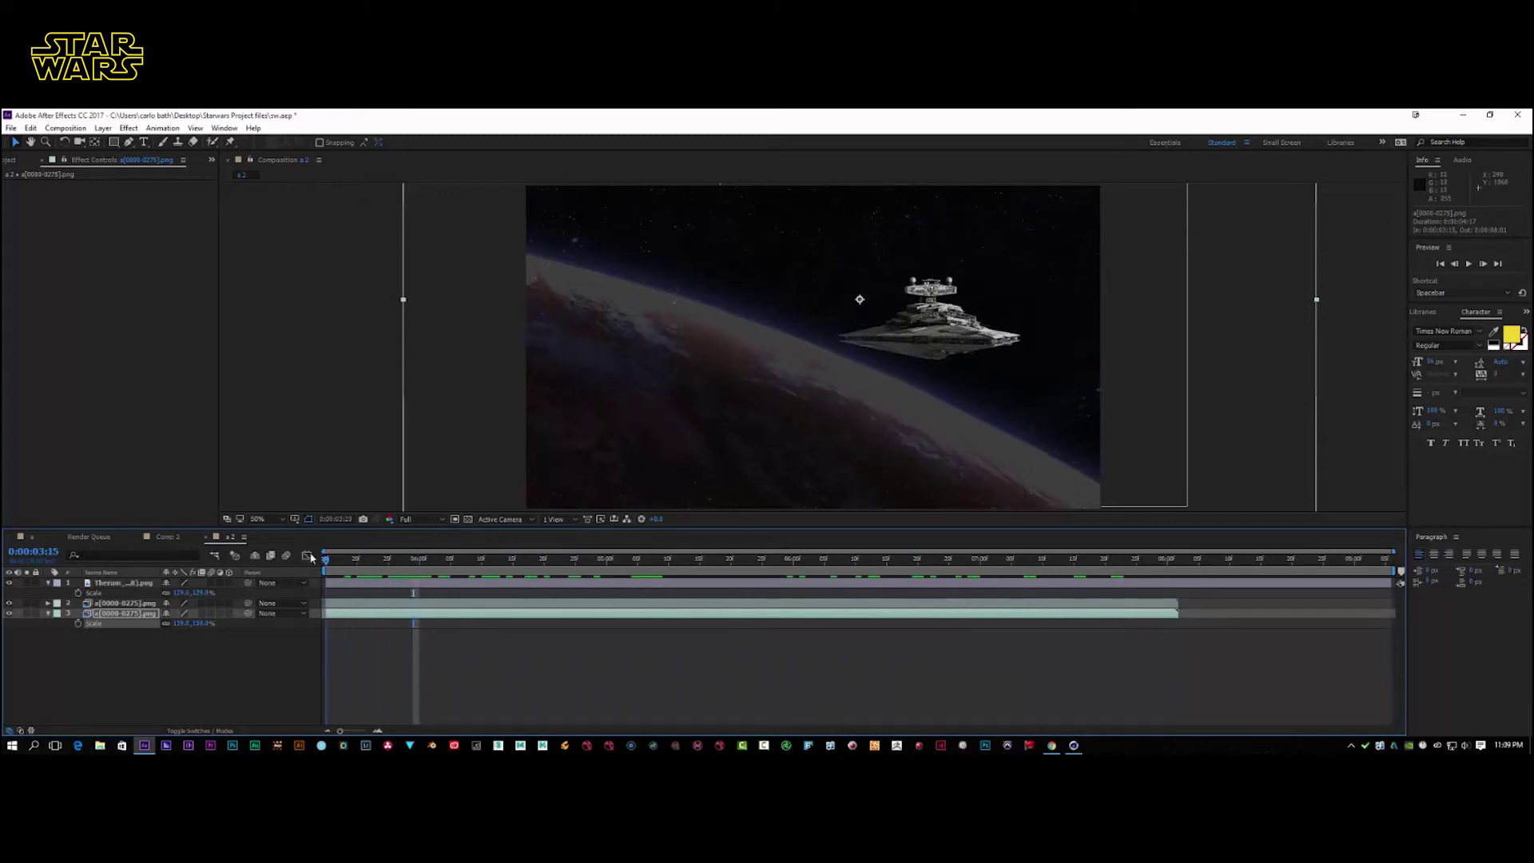
click(48, 613)
click(49, 583)
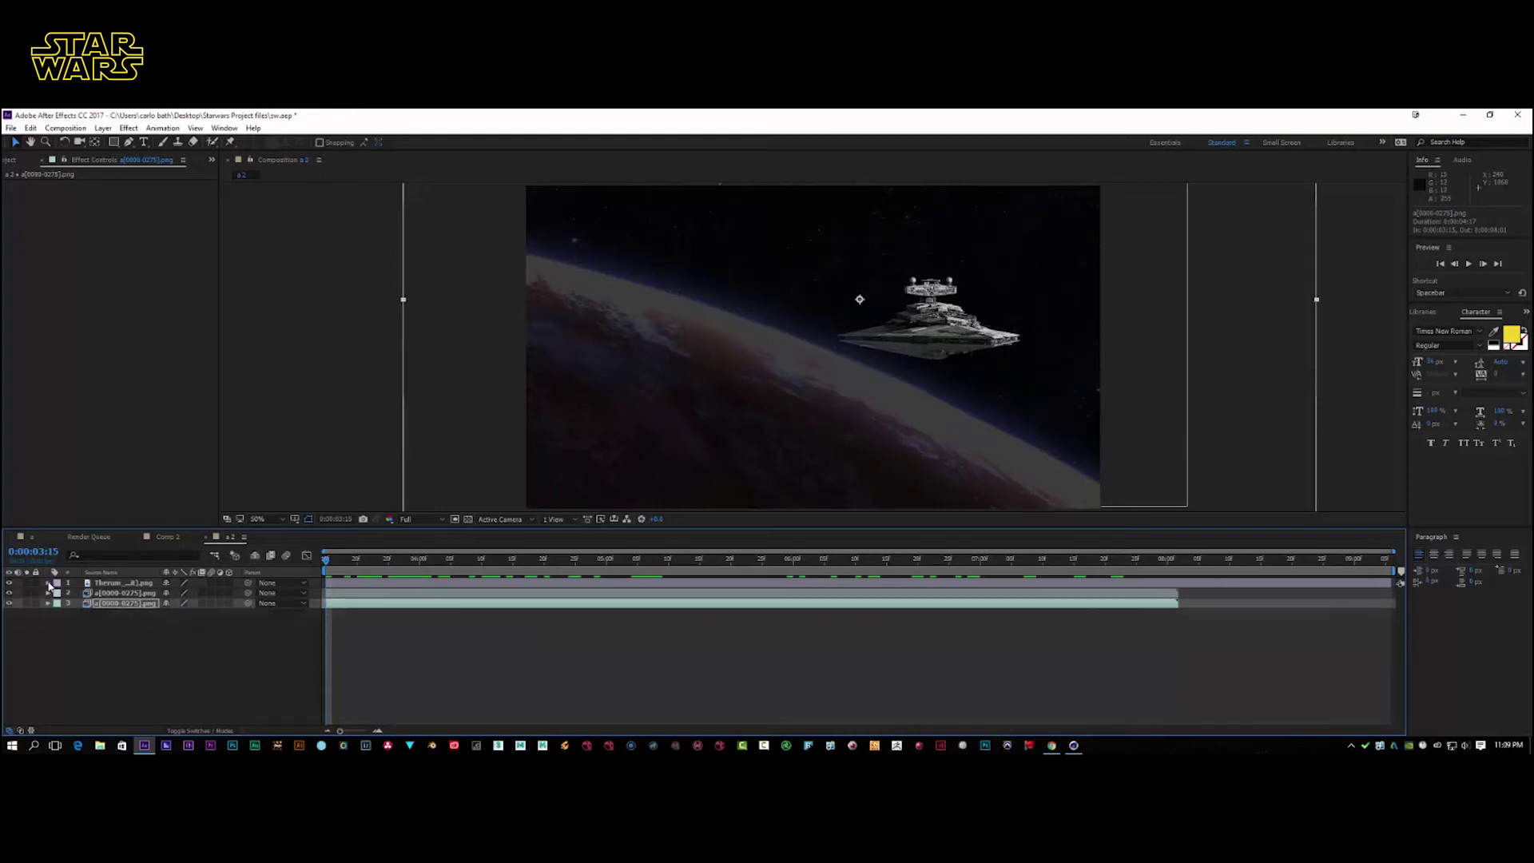
click(105, 584)
Add a Stylize > Glow effect to the Therum planet layer
right_click(104, 585)
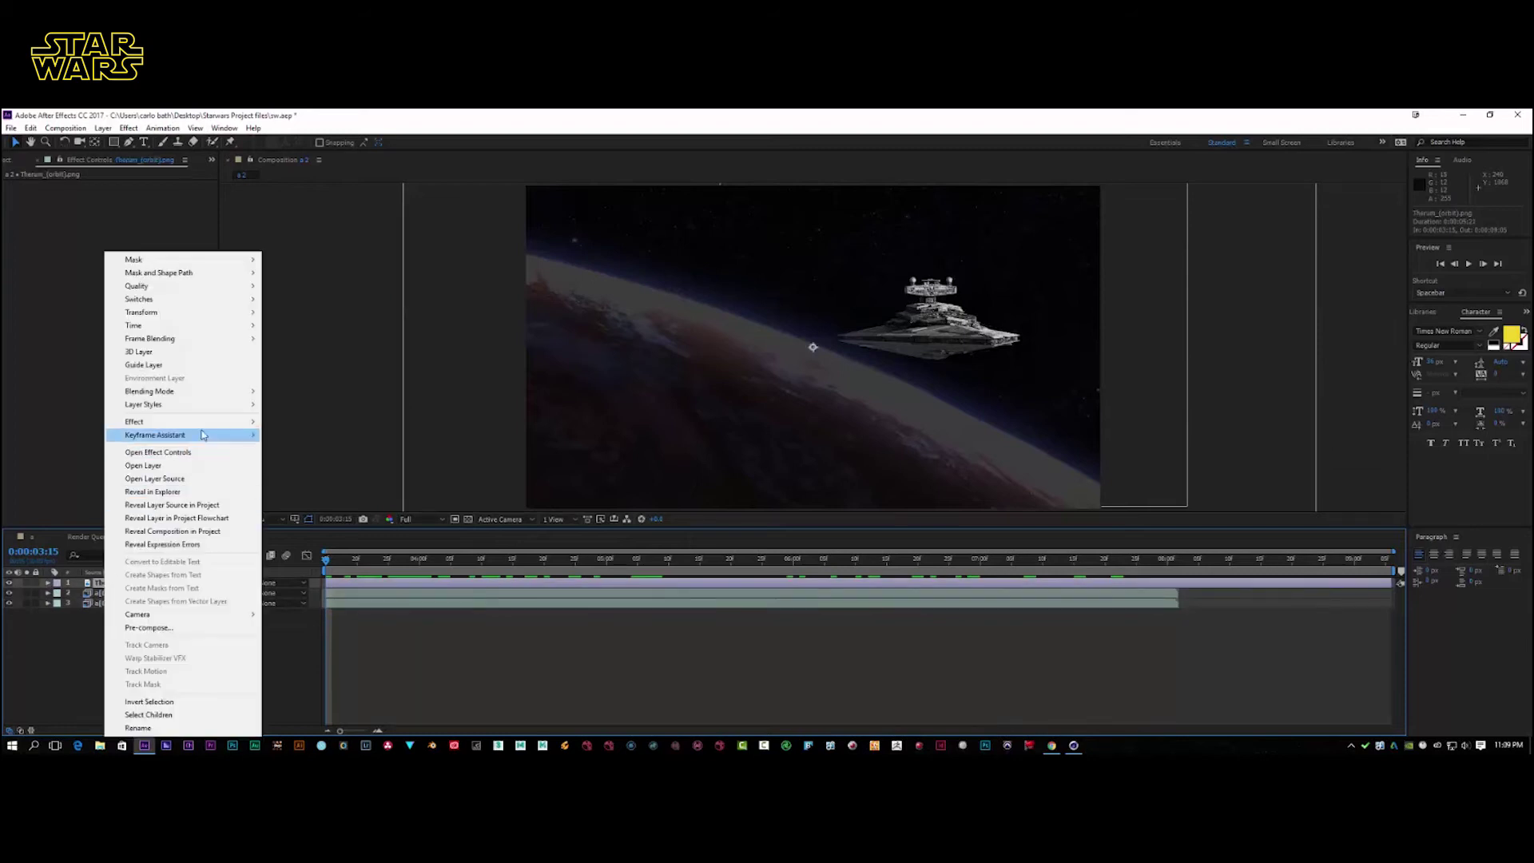
mouse_move(211, 427)
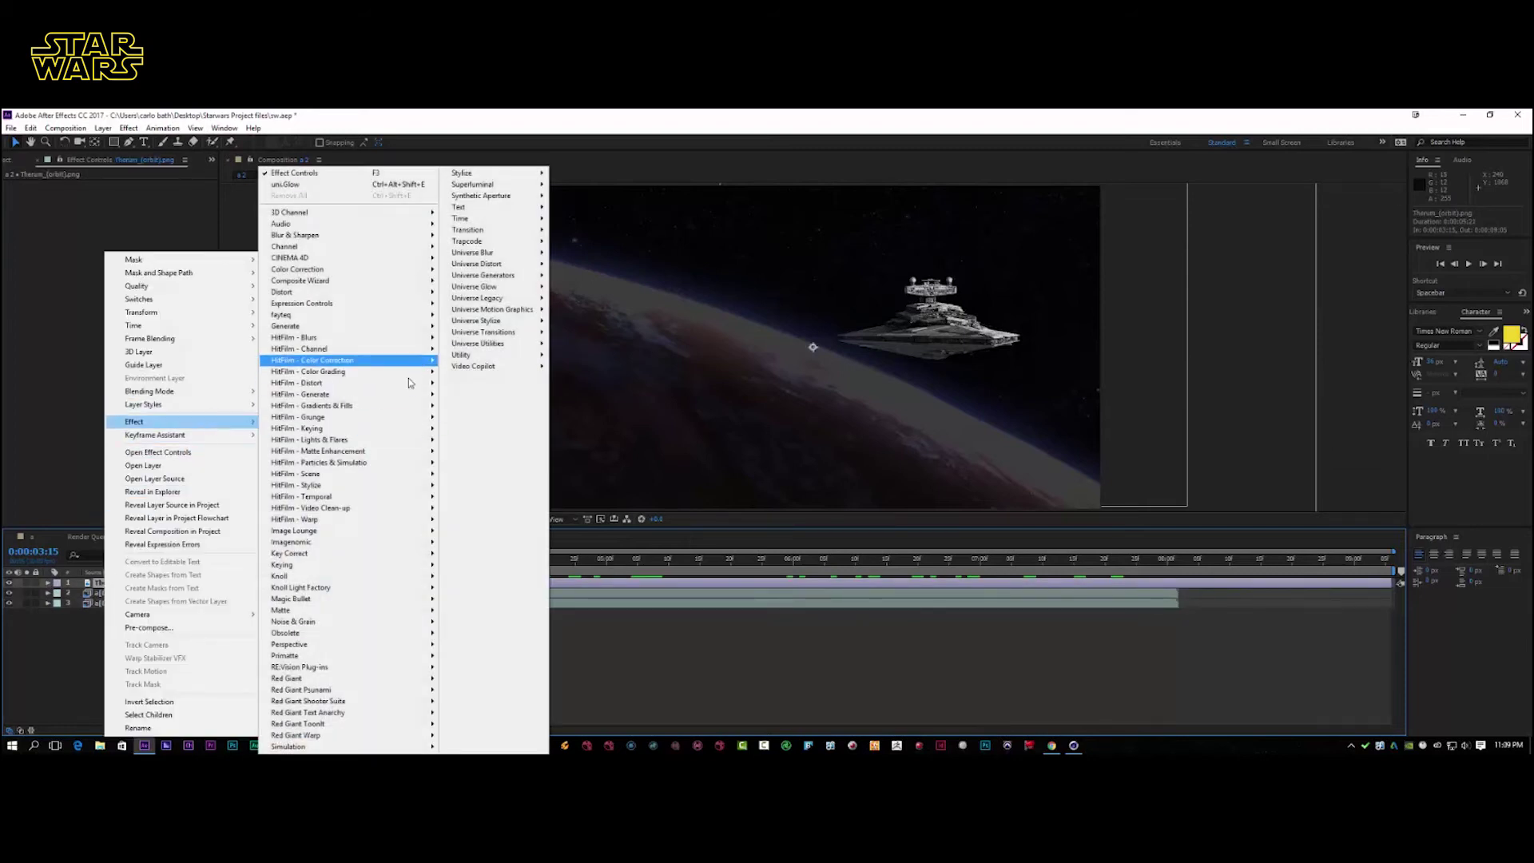
mouse_move(401, 638)
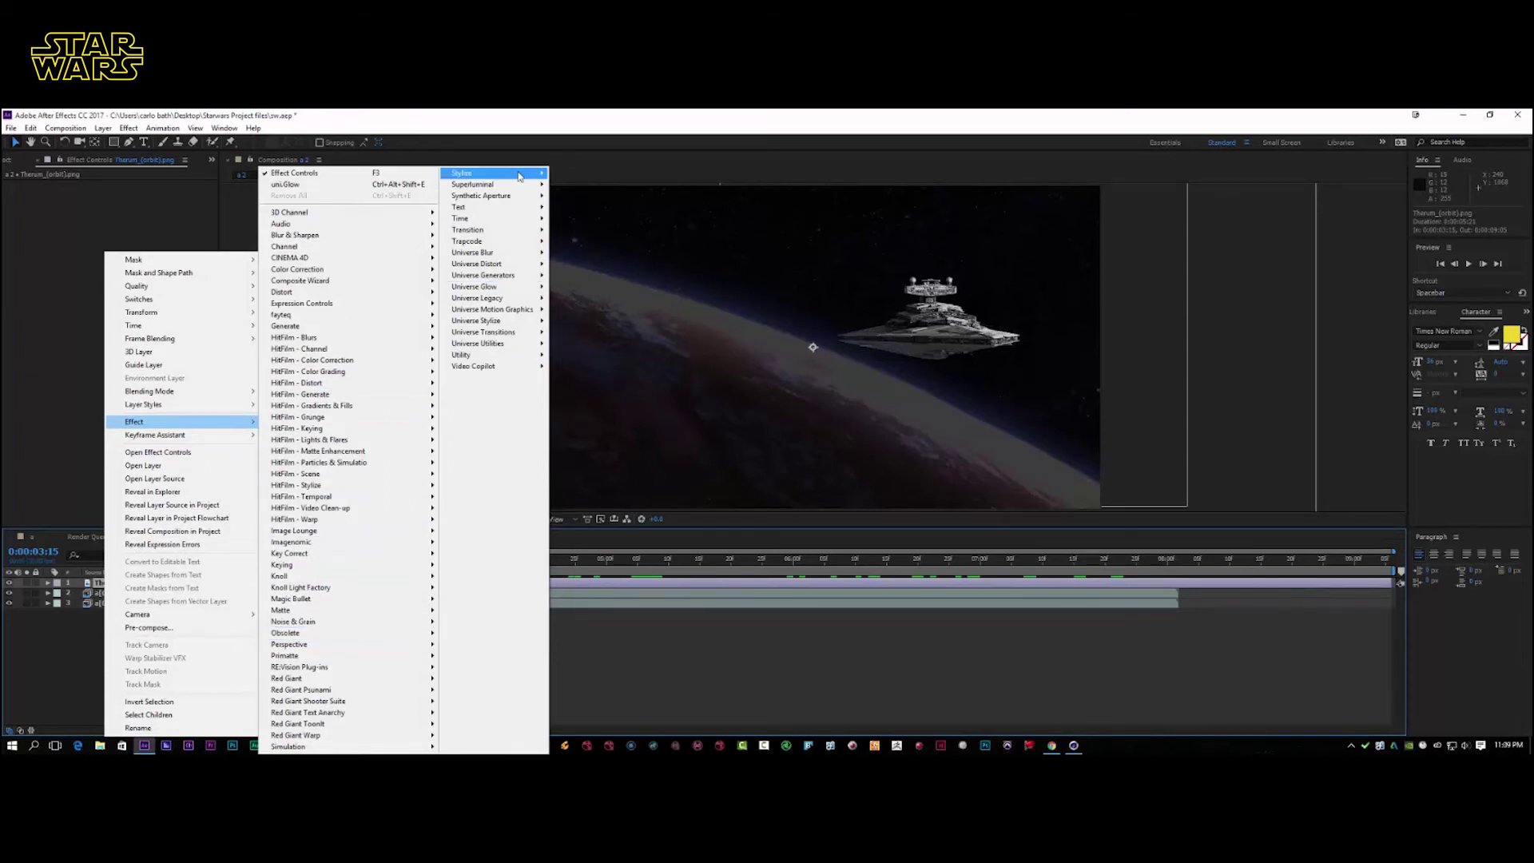
mouse_move(520, 175)
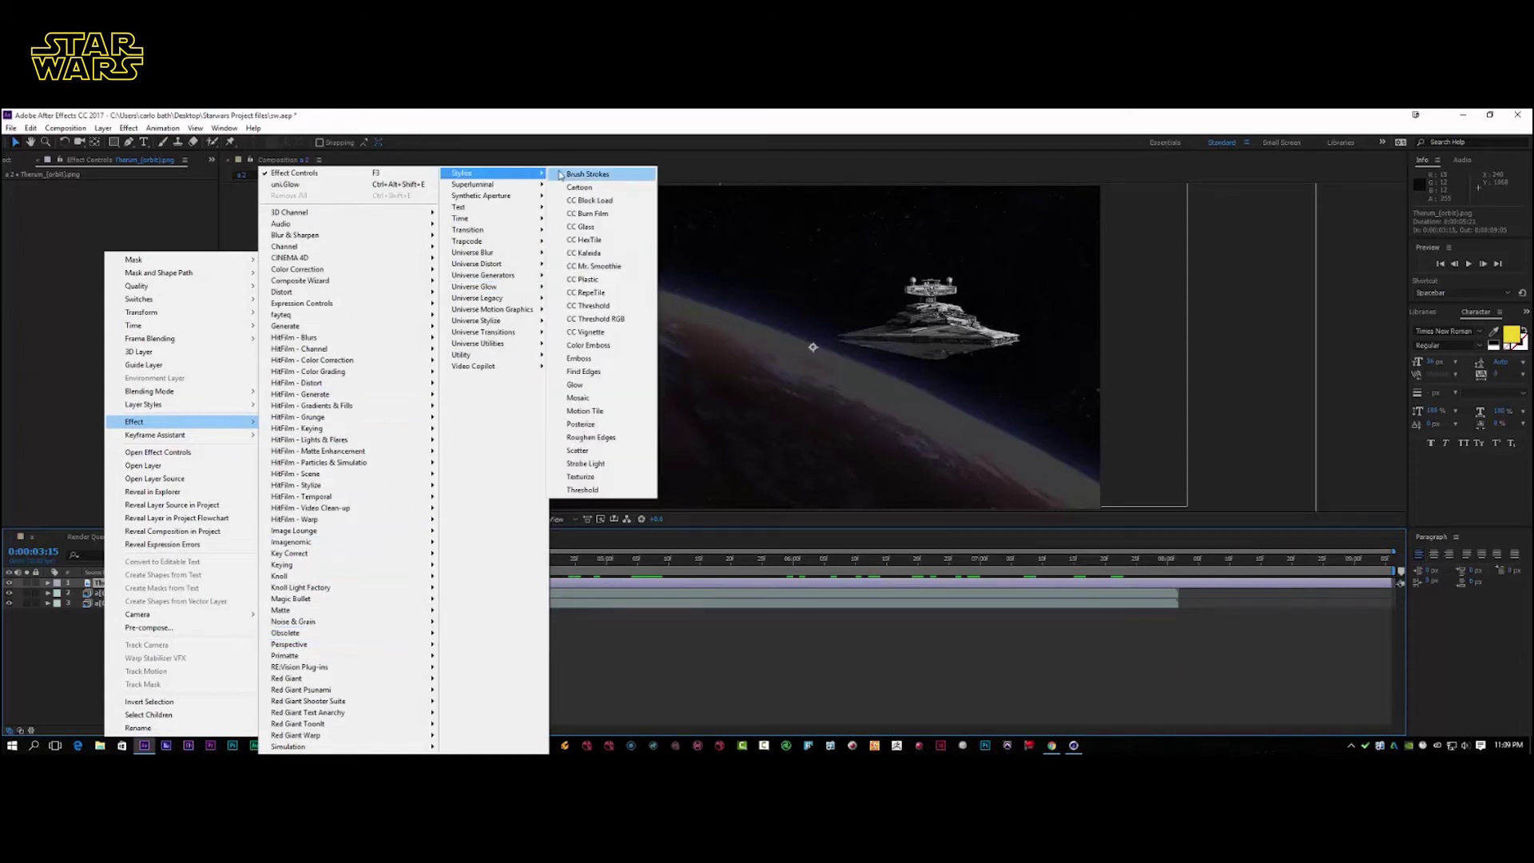
click(575, 385)
click(178, 235)
click(165, 251)
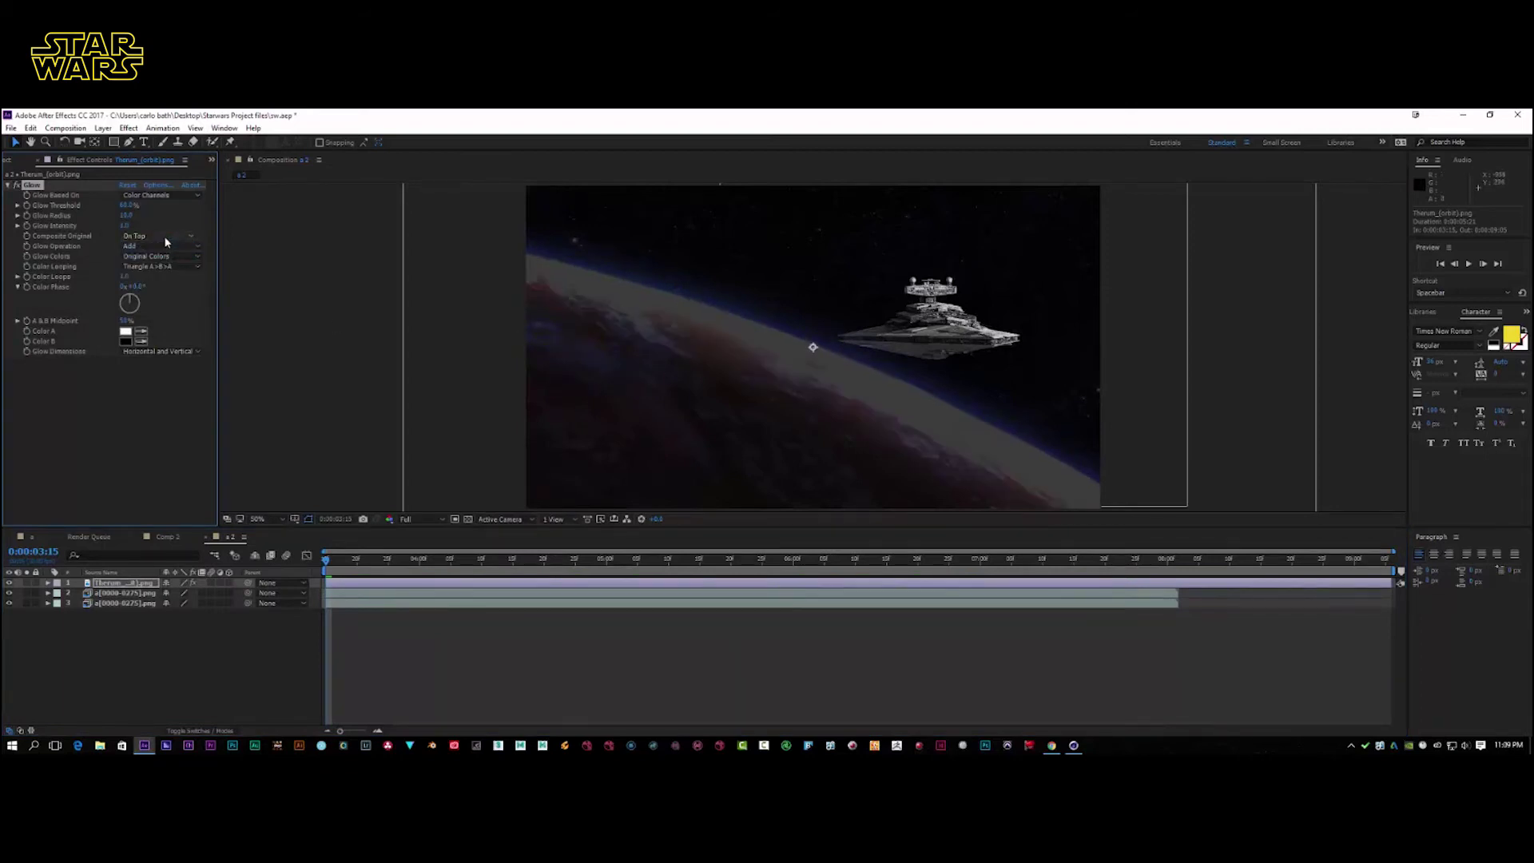
click(165, 237)
click(160, 252)
Raise the Glow Threshold to about 83%, edit the Radius, and use A & B Colors
click(118, 207)
drag(121, 206, 157, 198)
click(124, 216)
click(165, 257)
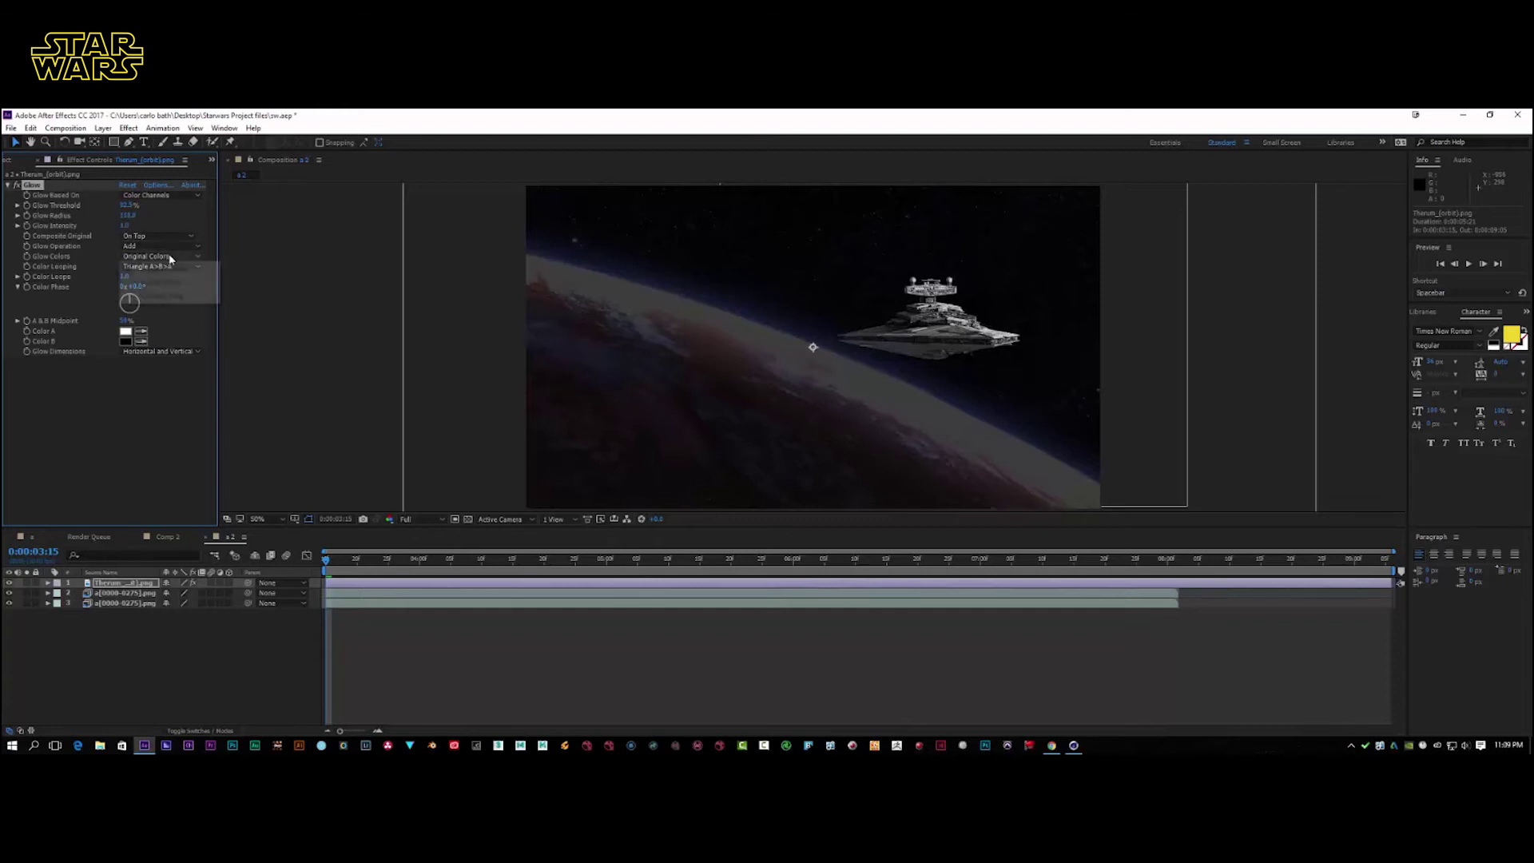
click(161, 282)
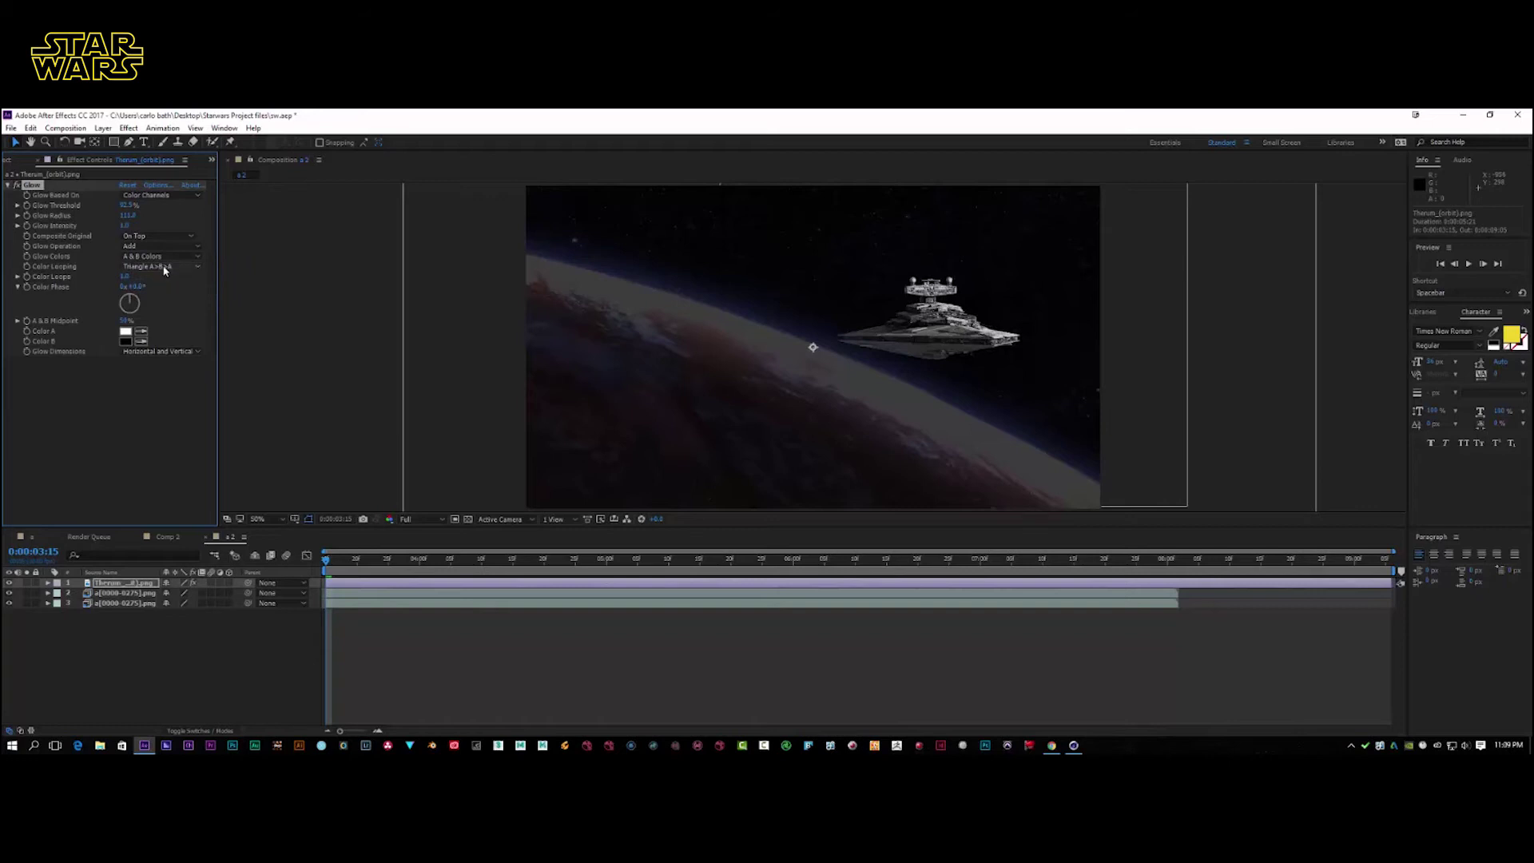
Set Sawtooth A>B looping, composite Behind, black Color A and about 55° Color Phase
click(166, 268)
click(160, 279)
click(163, 236)
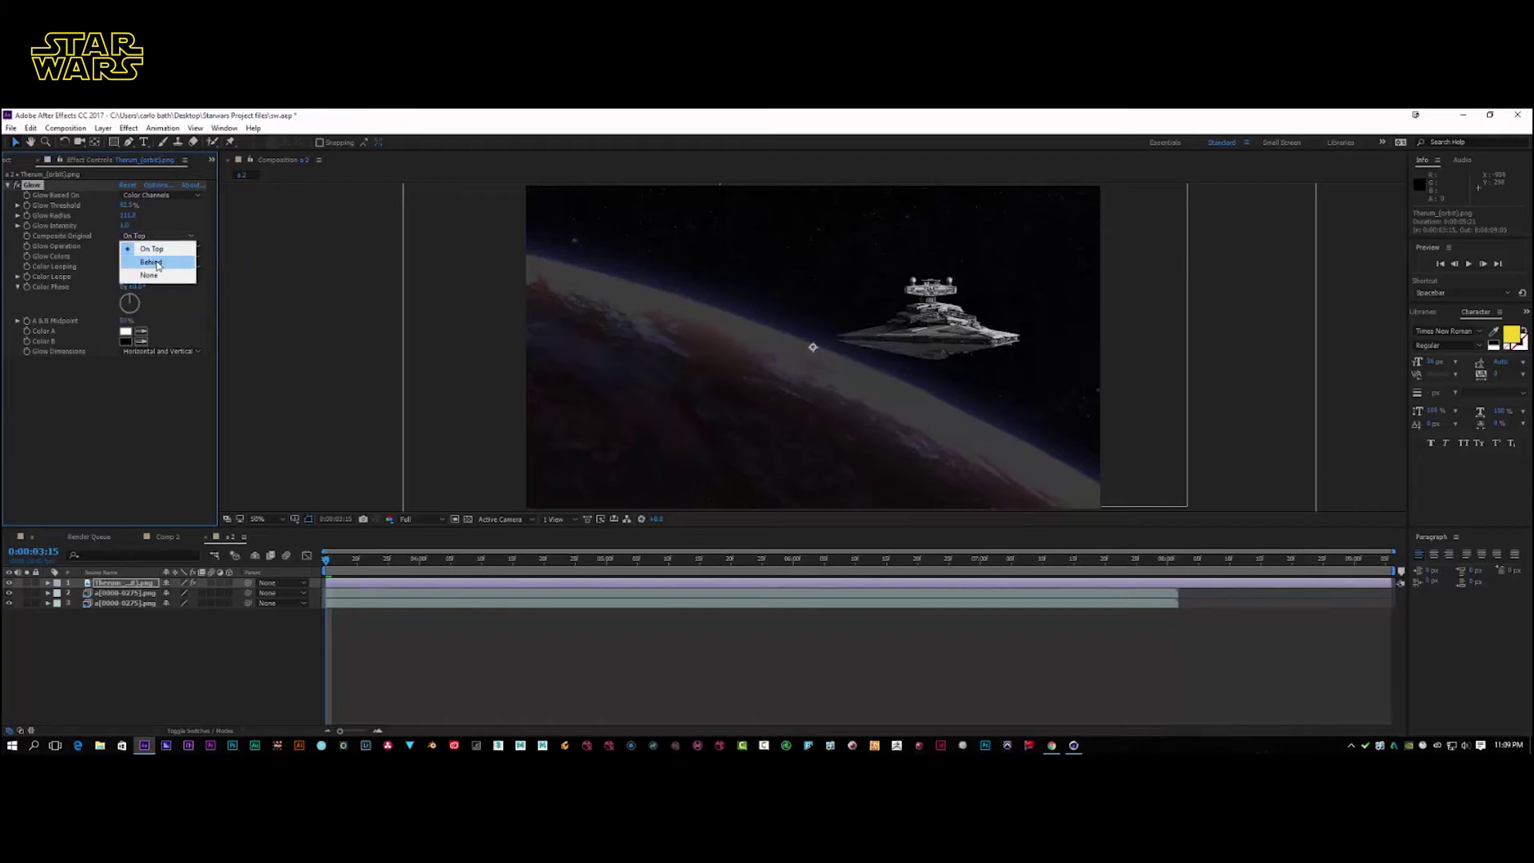
click(151, 263)
click(142, 330)
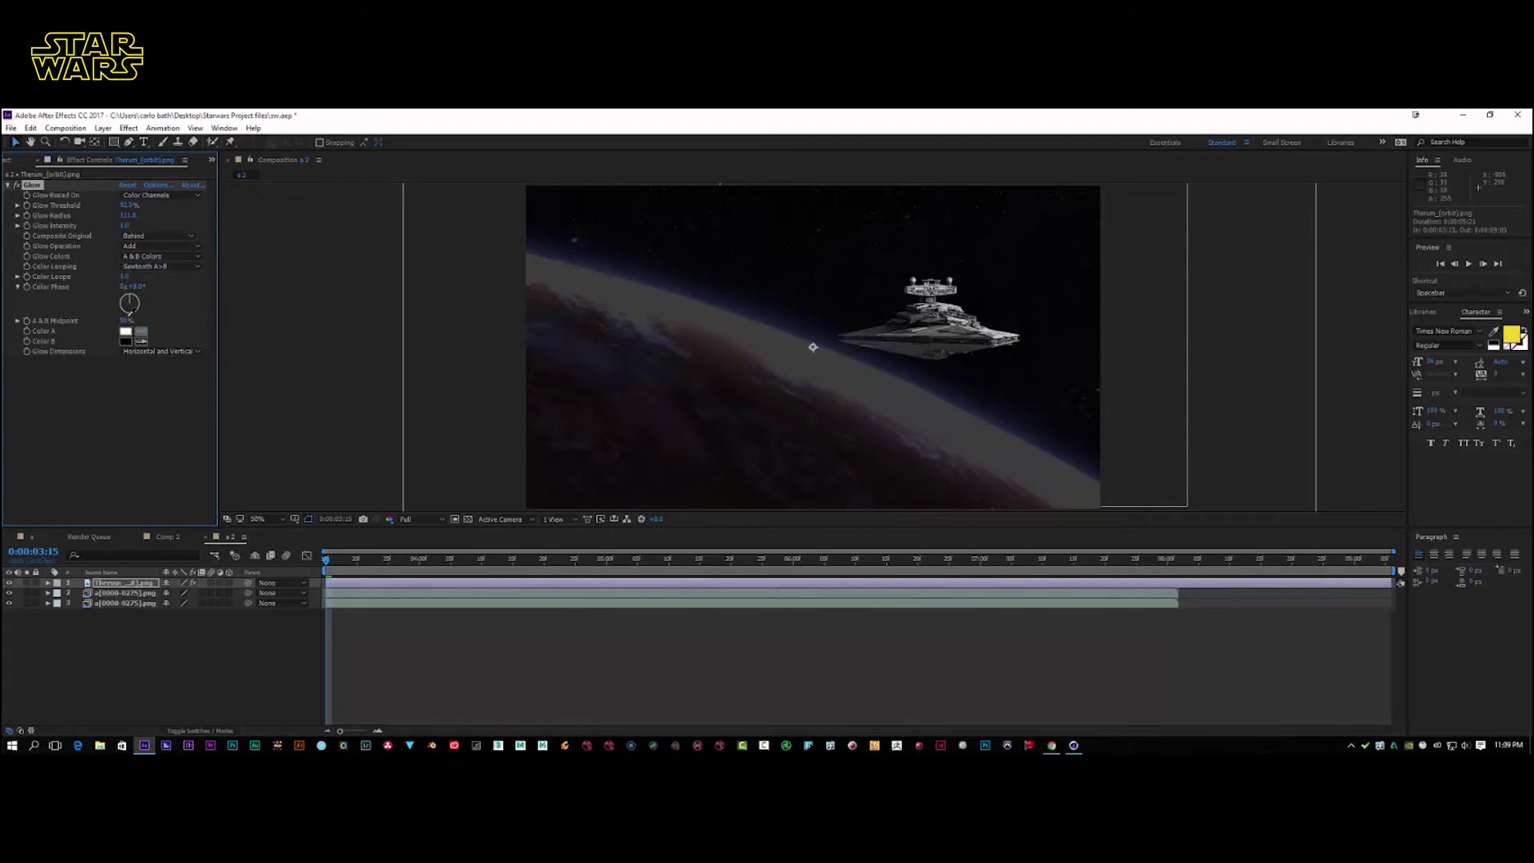
click(537, 388)
drag(131, 303, 138, 308)
click(1469, 269)
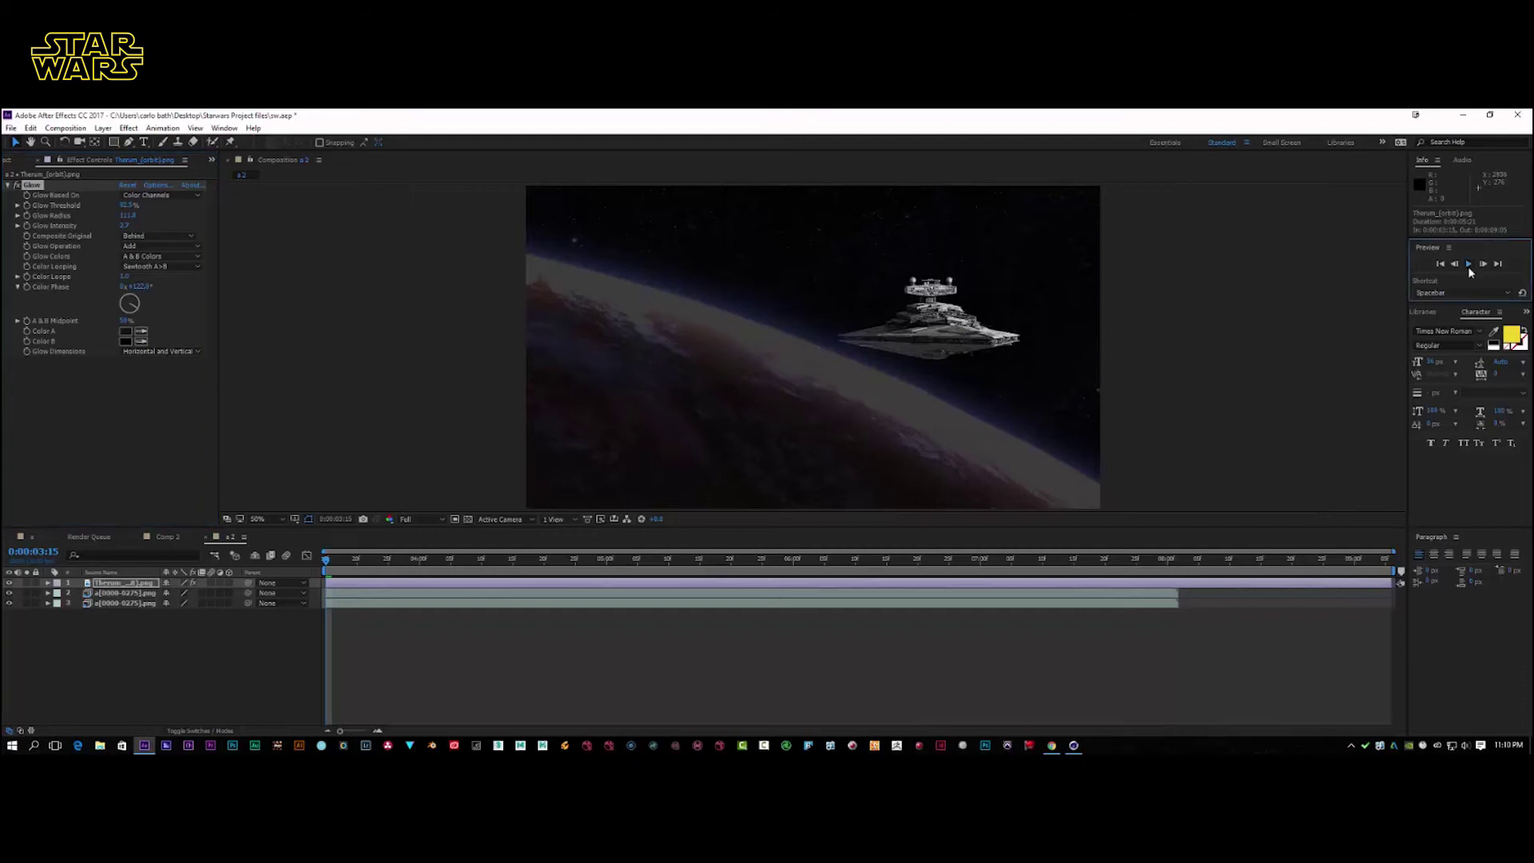
Duplicate the Star Destroyer image sequence layer and preview the composition
click(1023, 342)
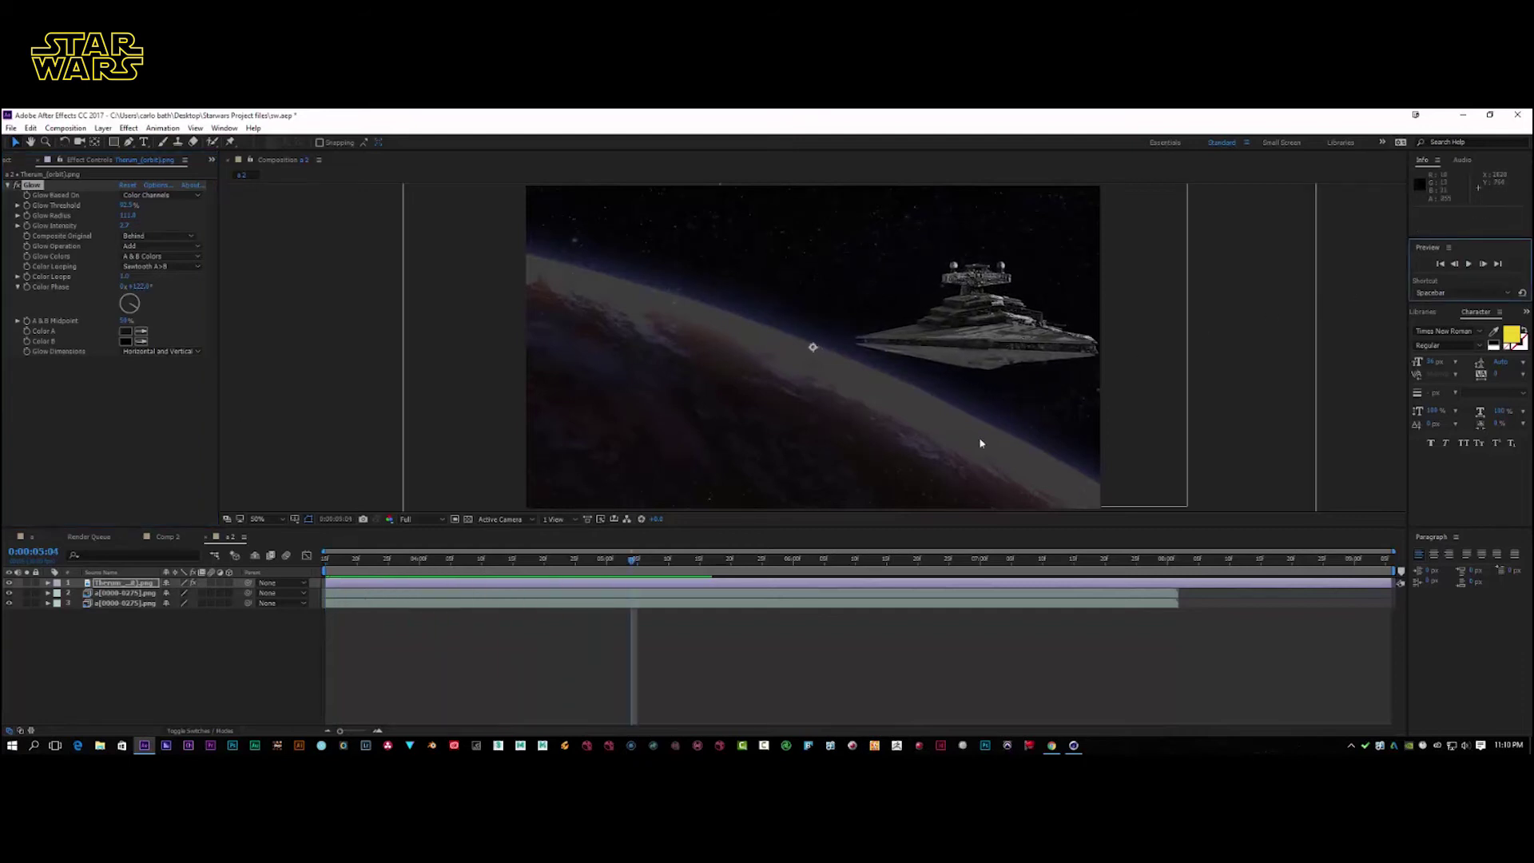
scroll(840, 397, up, 4)
drag(1219, 305, 607, 363)
drag(632, 561, 227, 598)
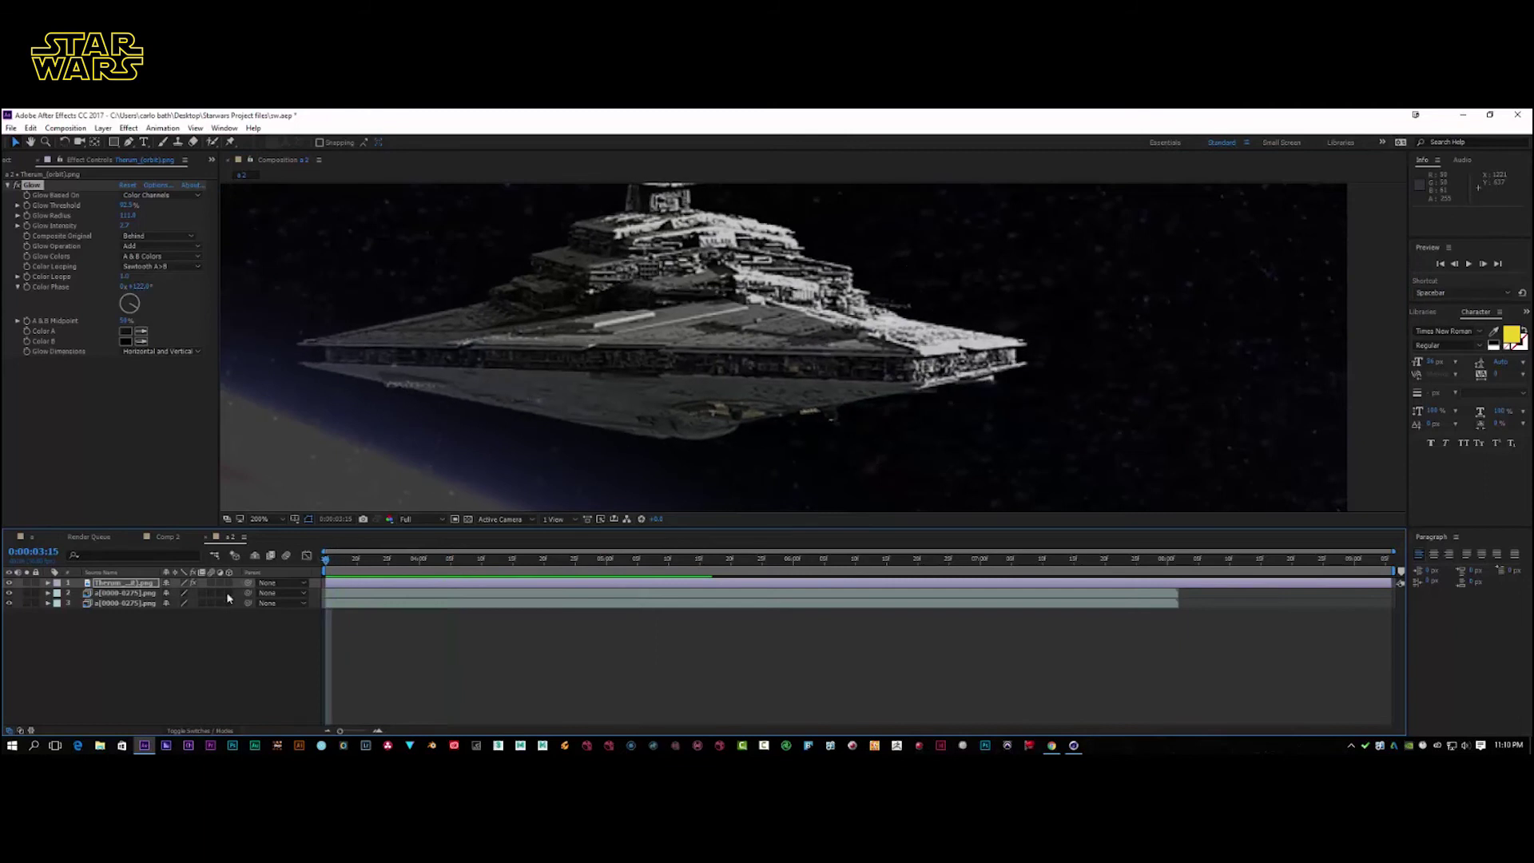
click(113, 595)
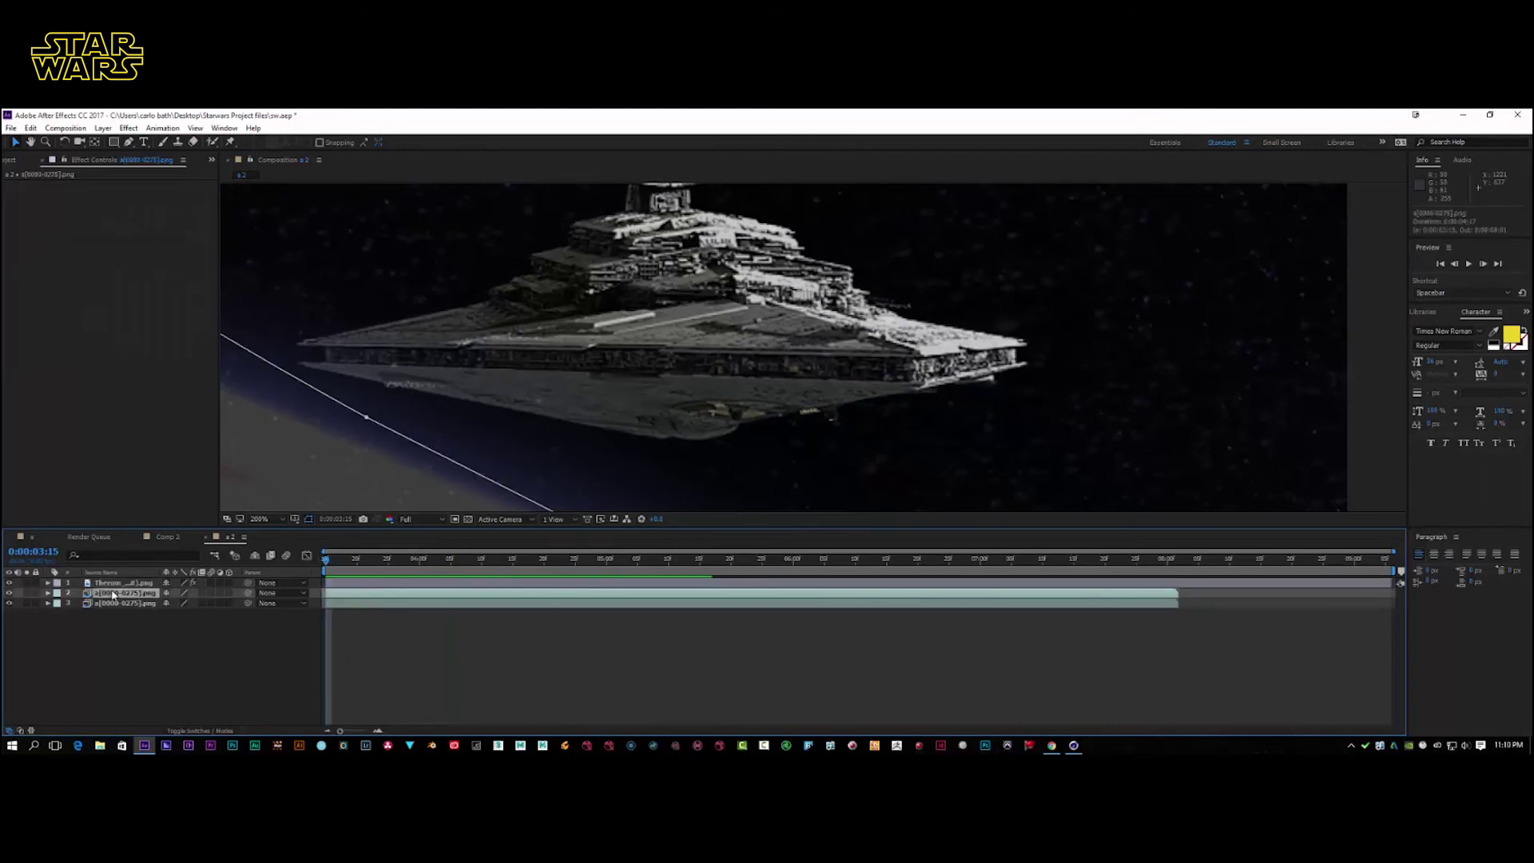
key(ctrl+d)
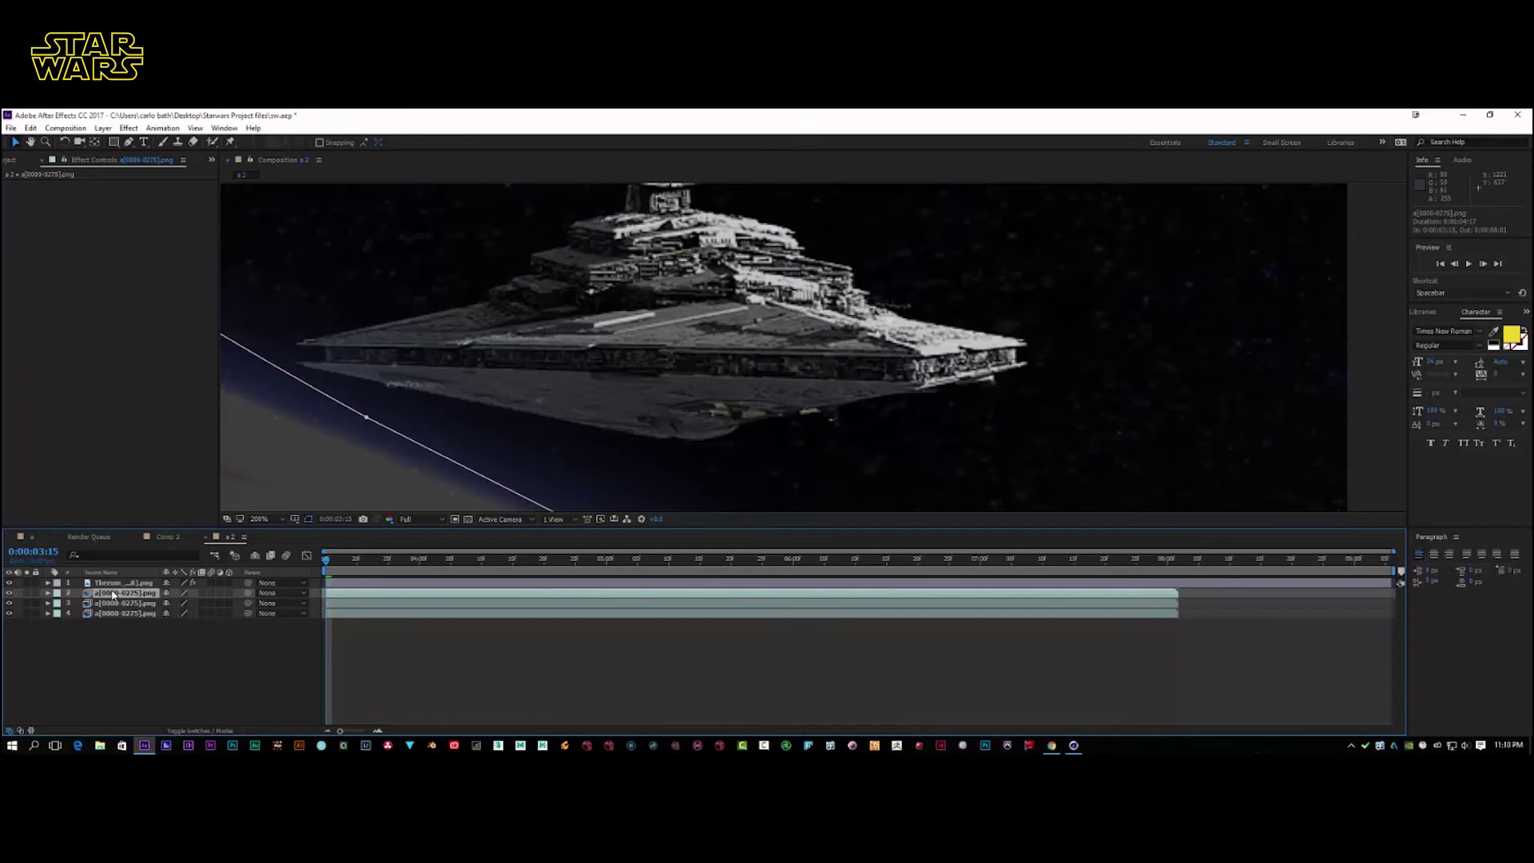
scroll(591, 377, down, 6)
drag(695, 346, 854, 329)
click(1469, 264)
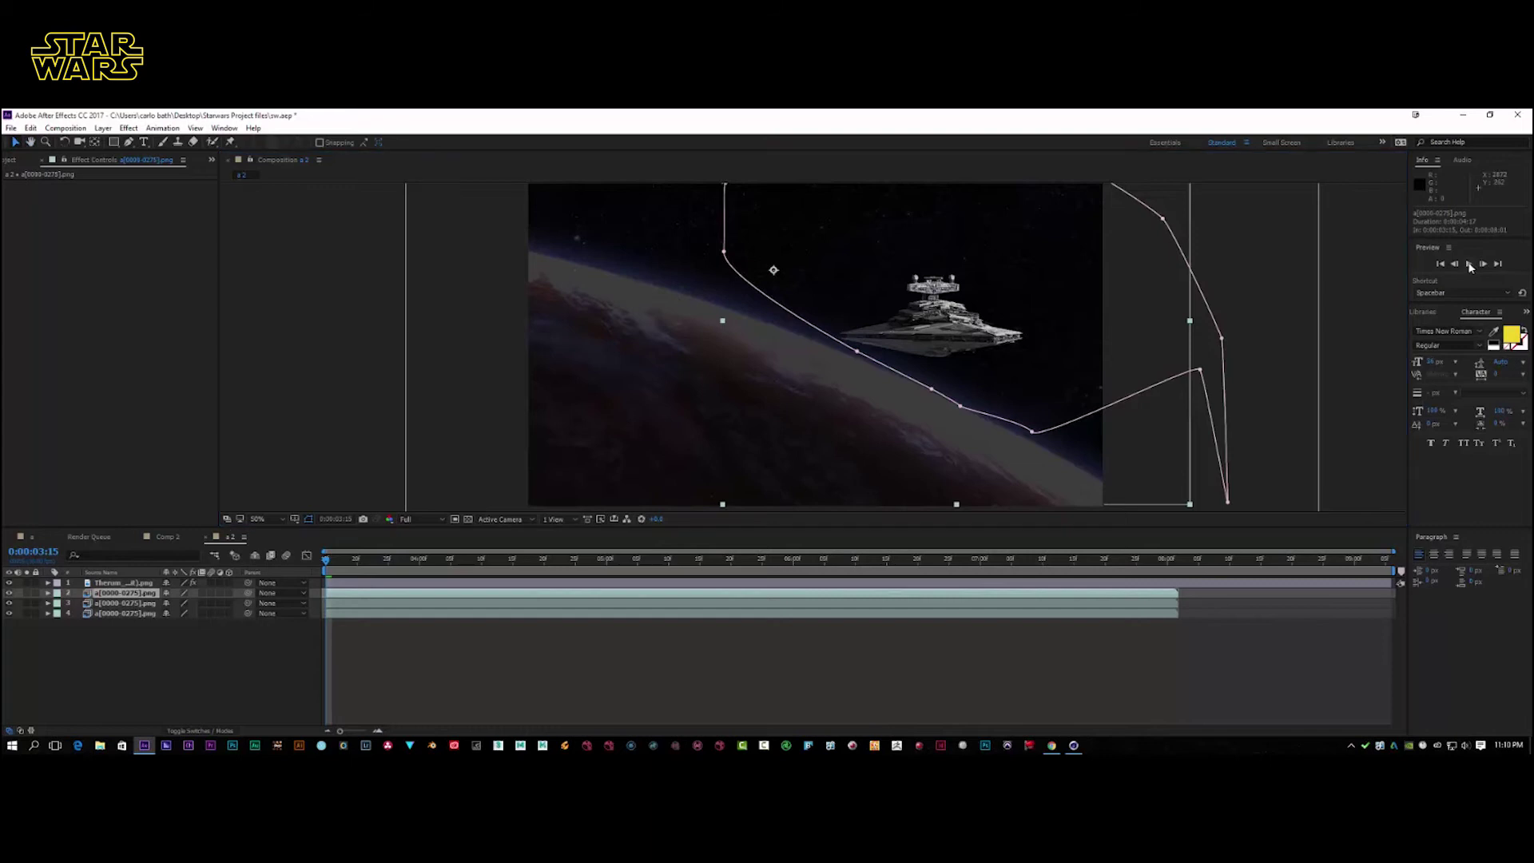
click(1469, 263)
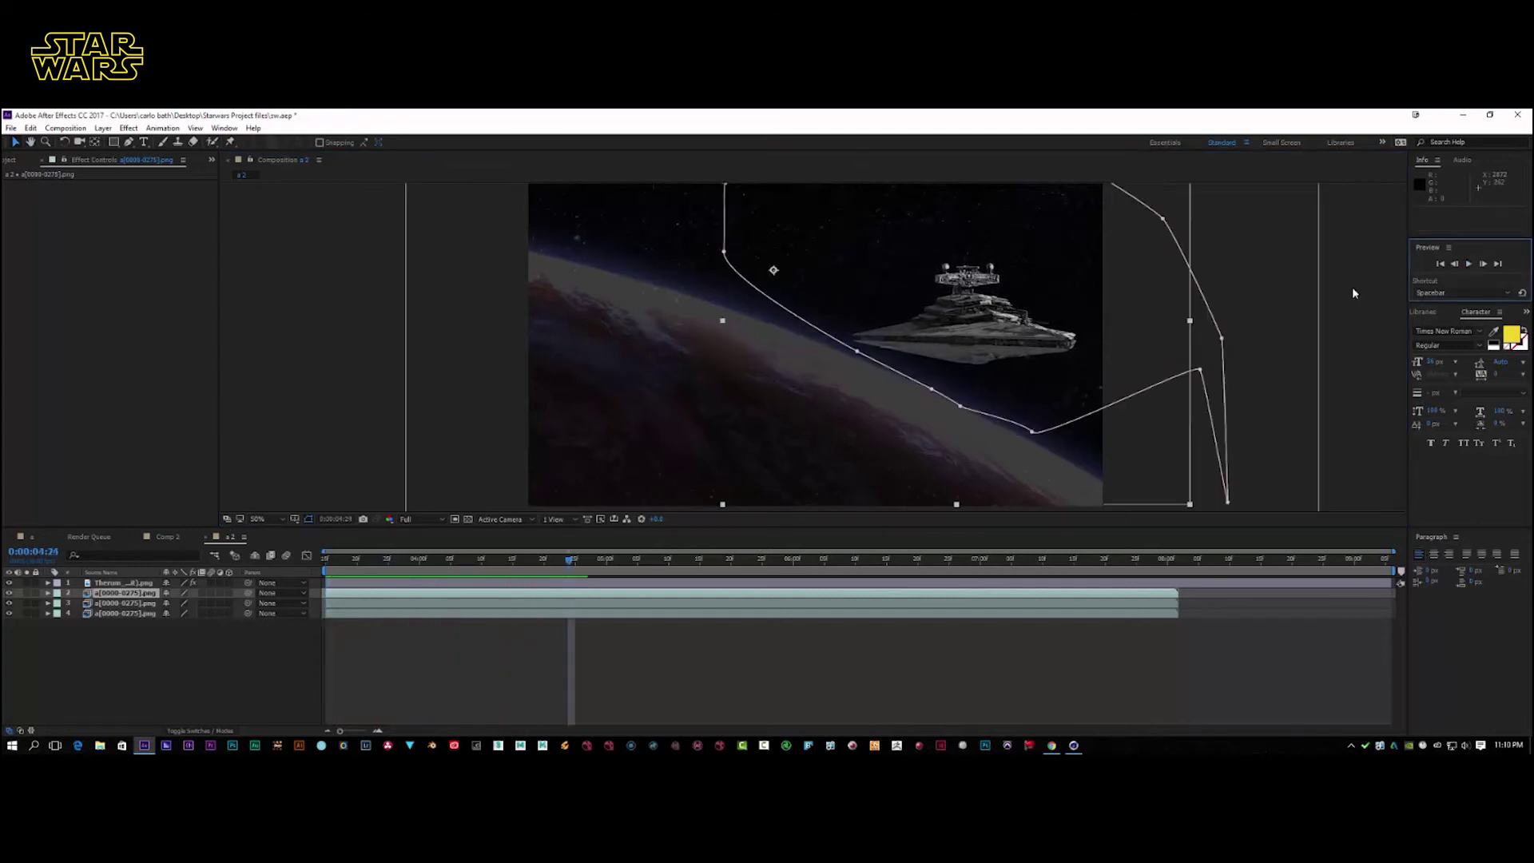
Nudge the Therum layer's opacity and duplicate the planet layer twice
click(48, 583)
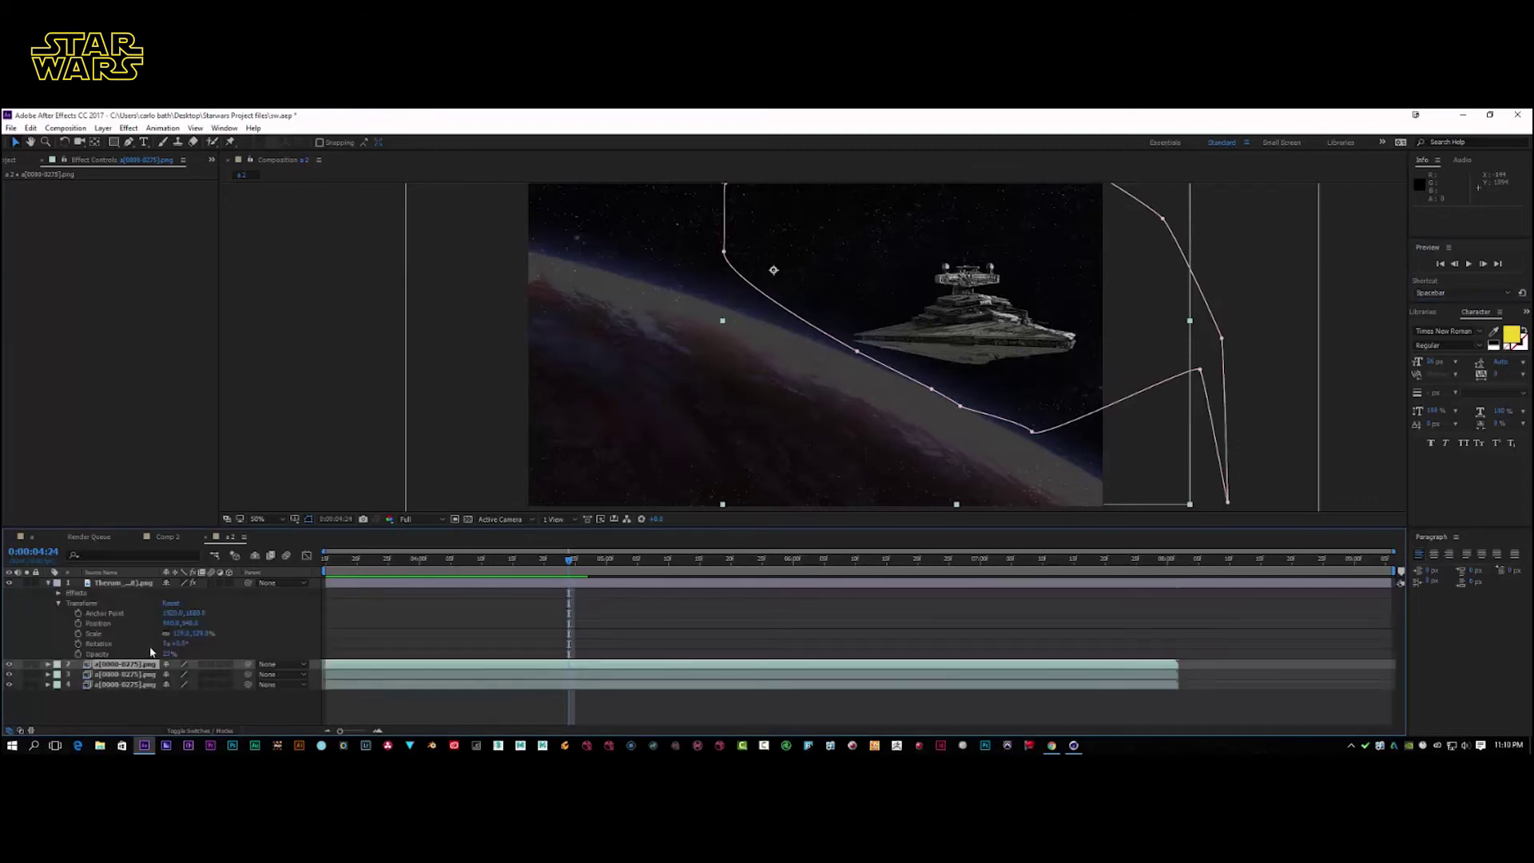
drag(168, 653, 155, 653)
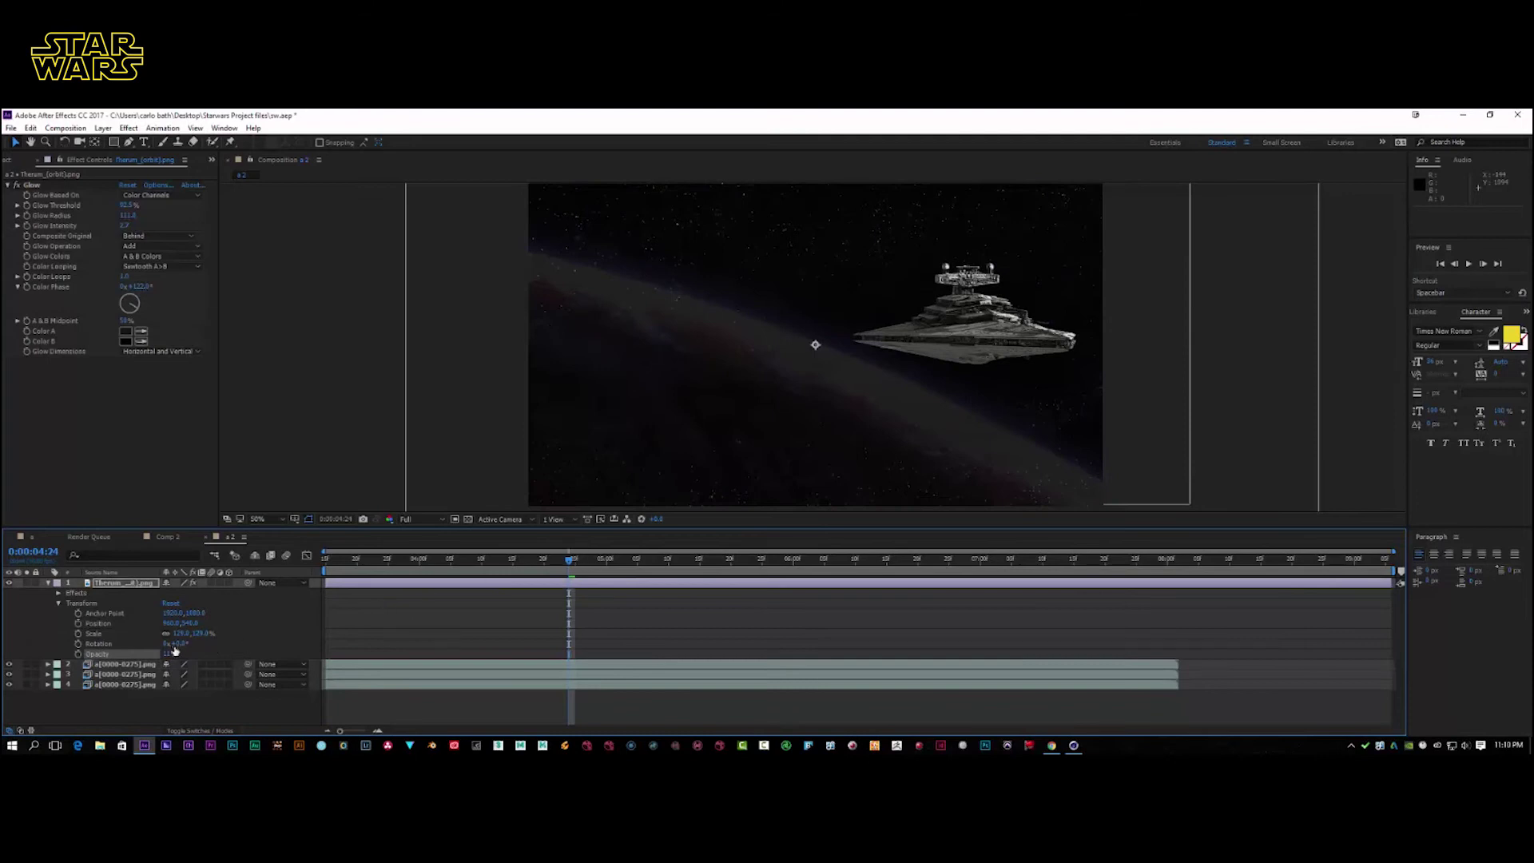
click(134, 584)
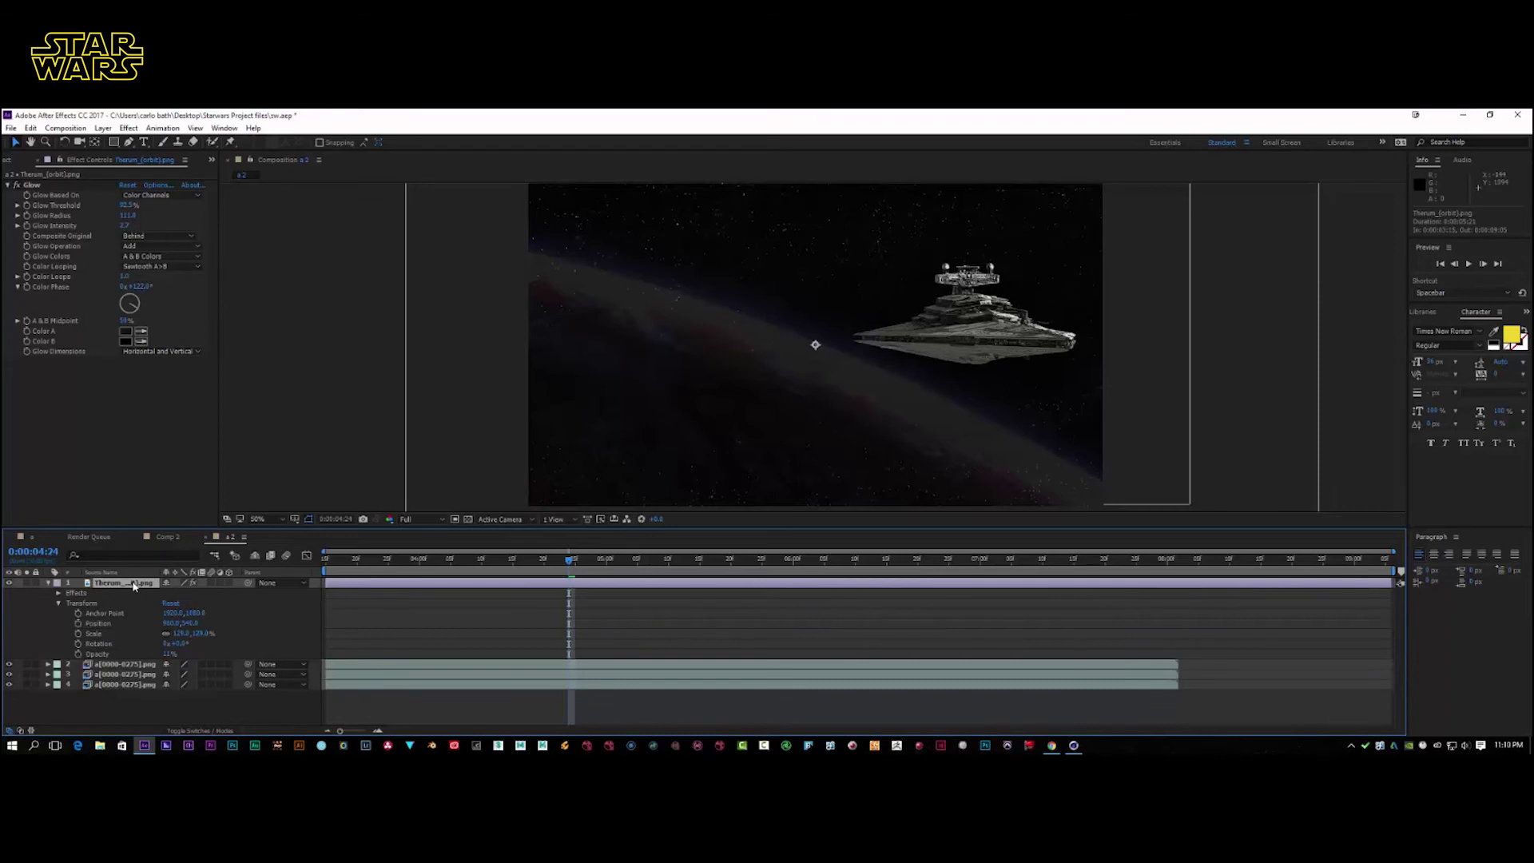
key(ctrl+d)
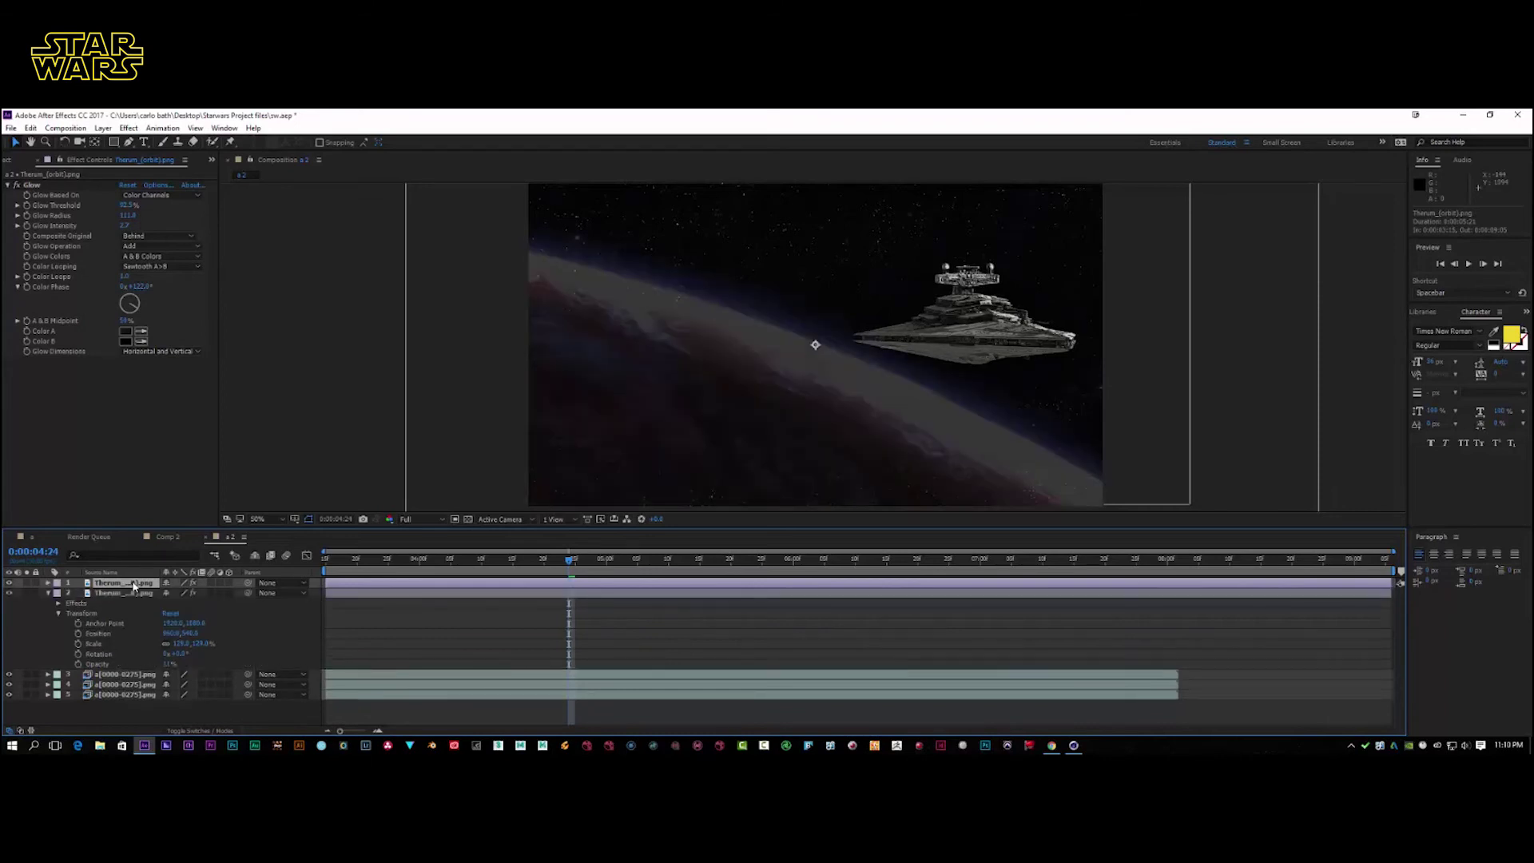
key(ctrl+d)
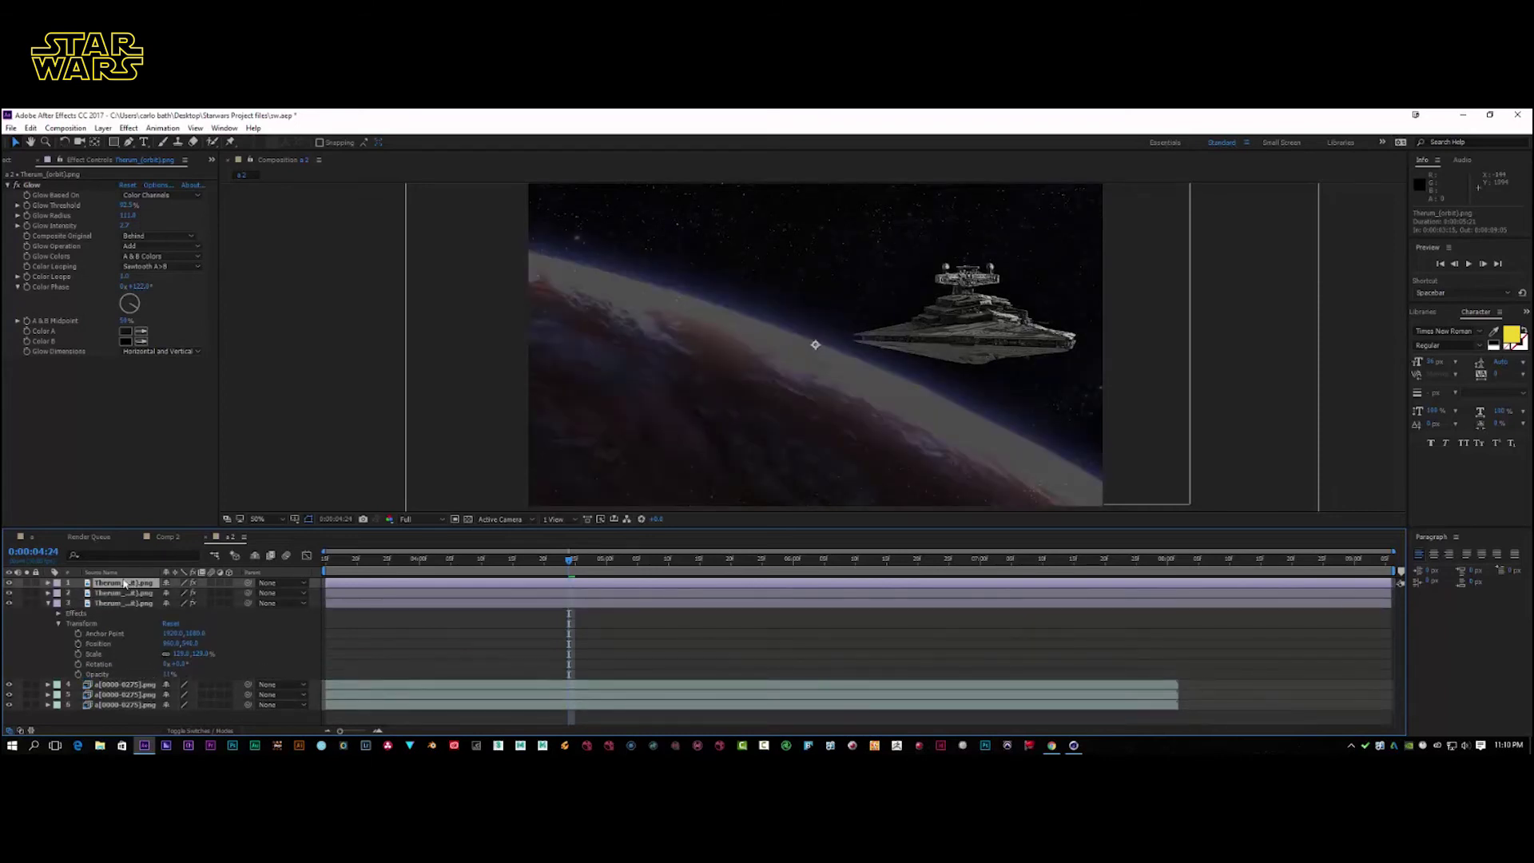
click(49, 604)
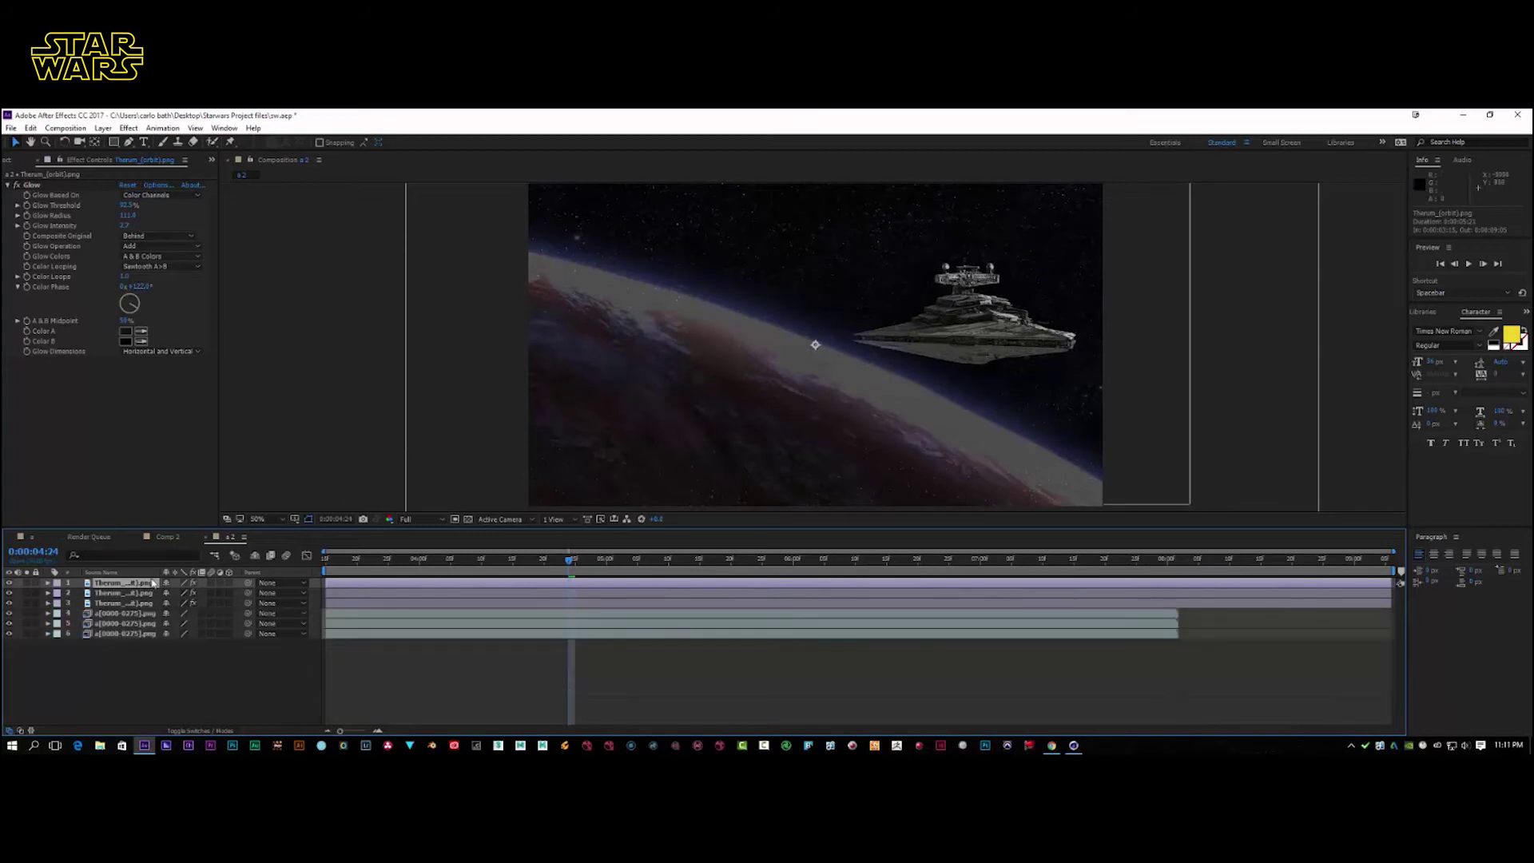
Draw a closed Pen mask on the top Therum layer tracing the planet's curved rim
click(130, 141)
click(525, 244)
click(675, 277)
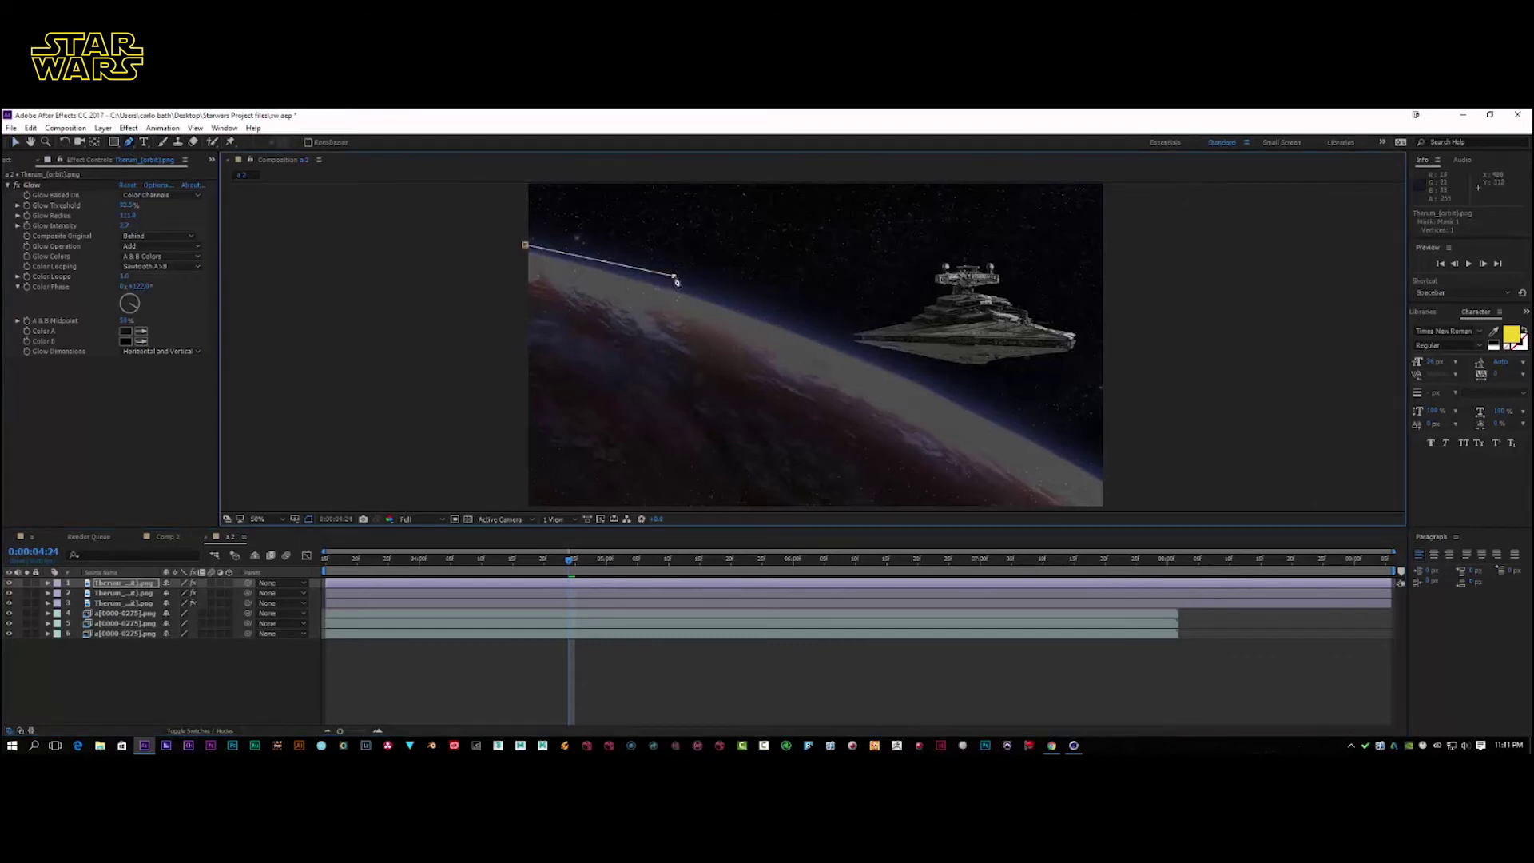
click(782, 321)
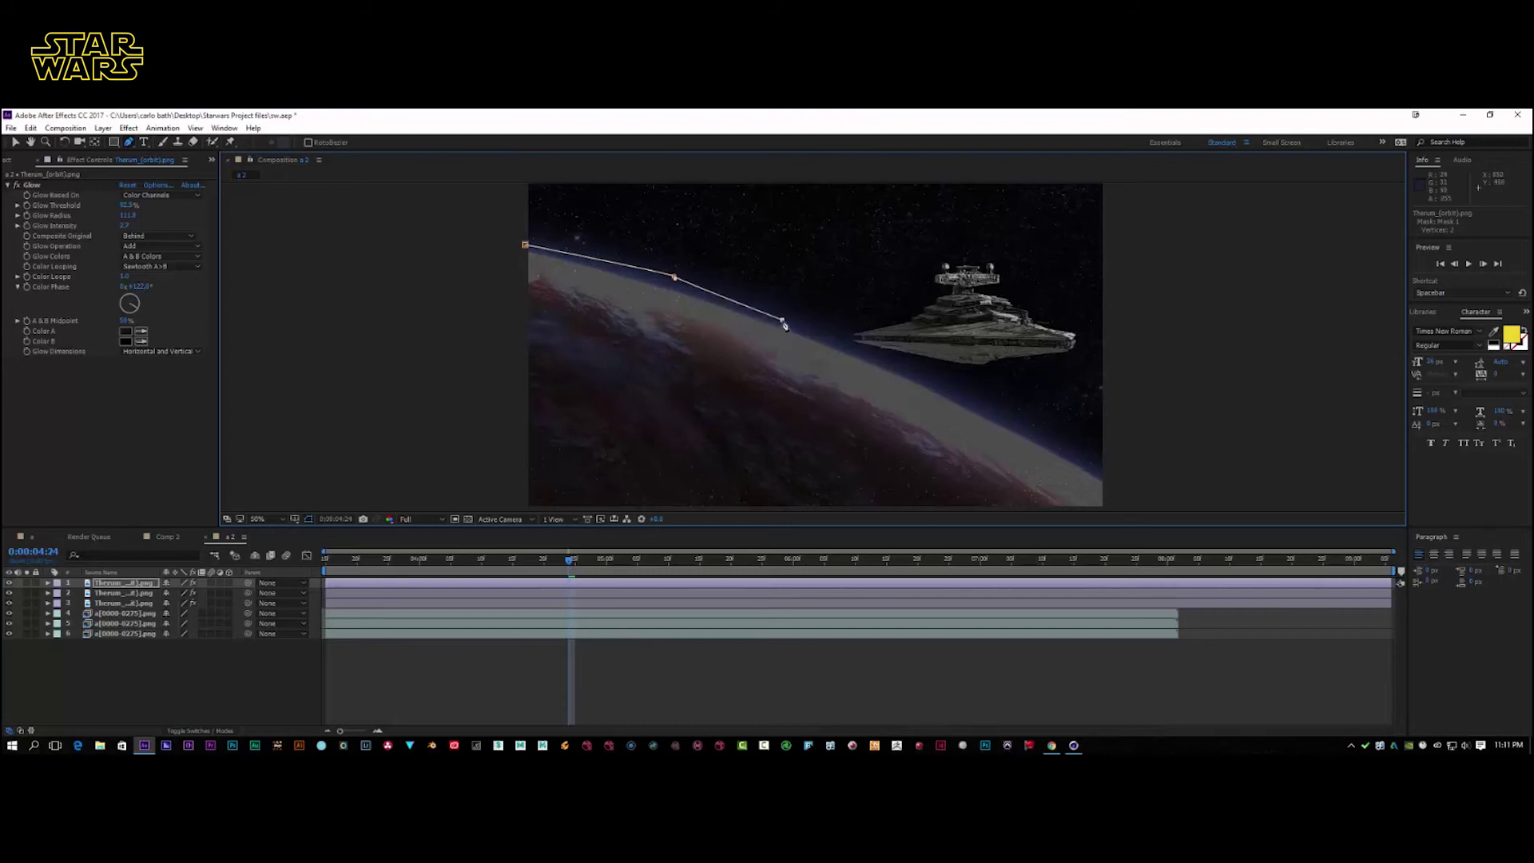
click(876, 350)
click(946, 388)
click(1050, 445)
click(1128, 487)
scroll(1161, 467, down, 2)
click(1132, 477)
click(528, 462)
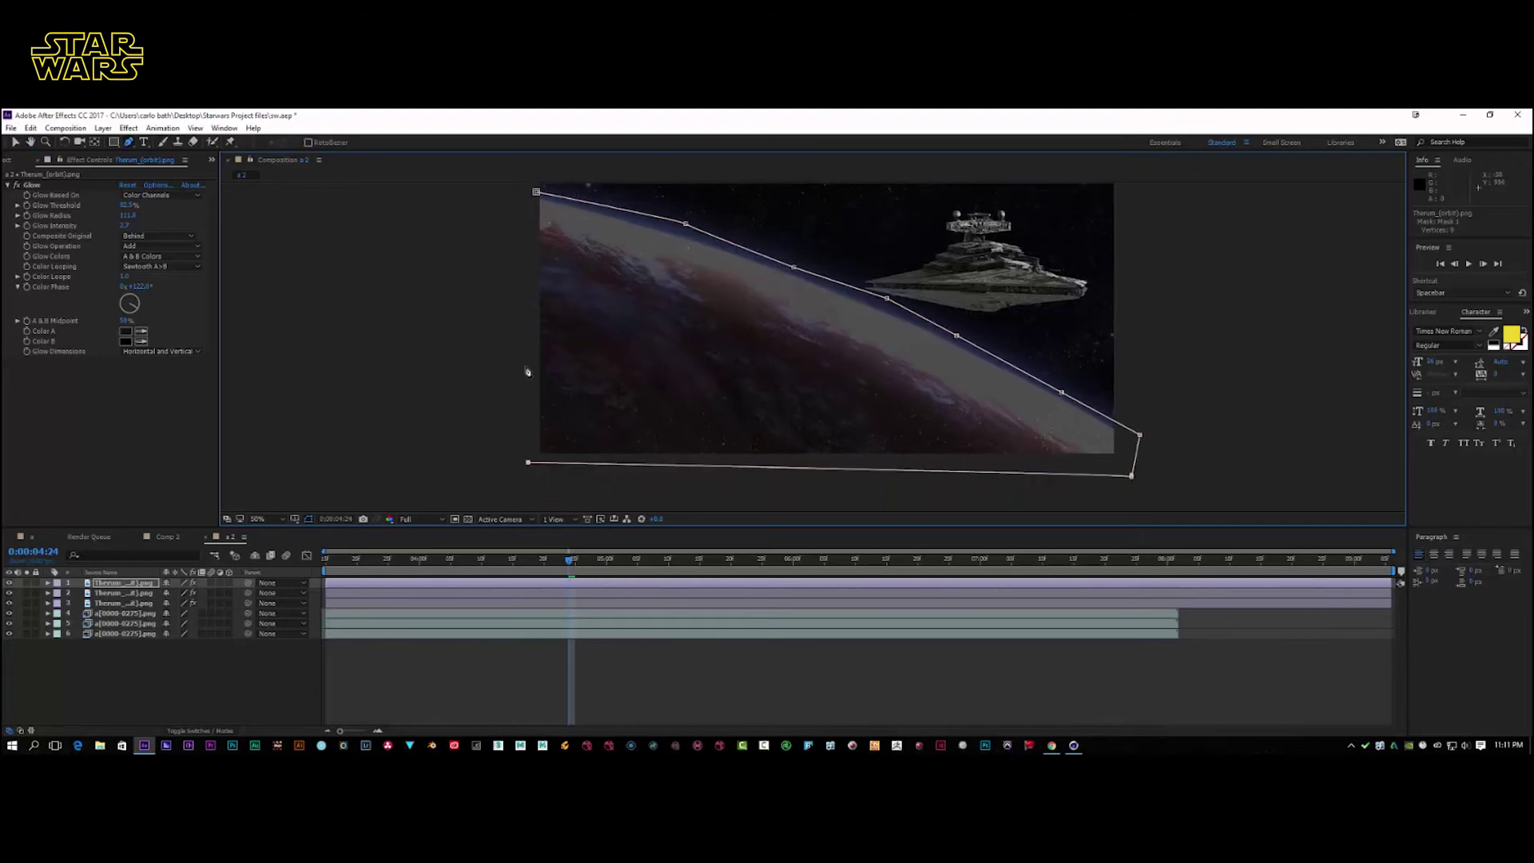
click(538, 194)
Set Mask Feather to 20 px and return to the Selection tool
key(f)
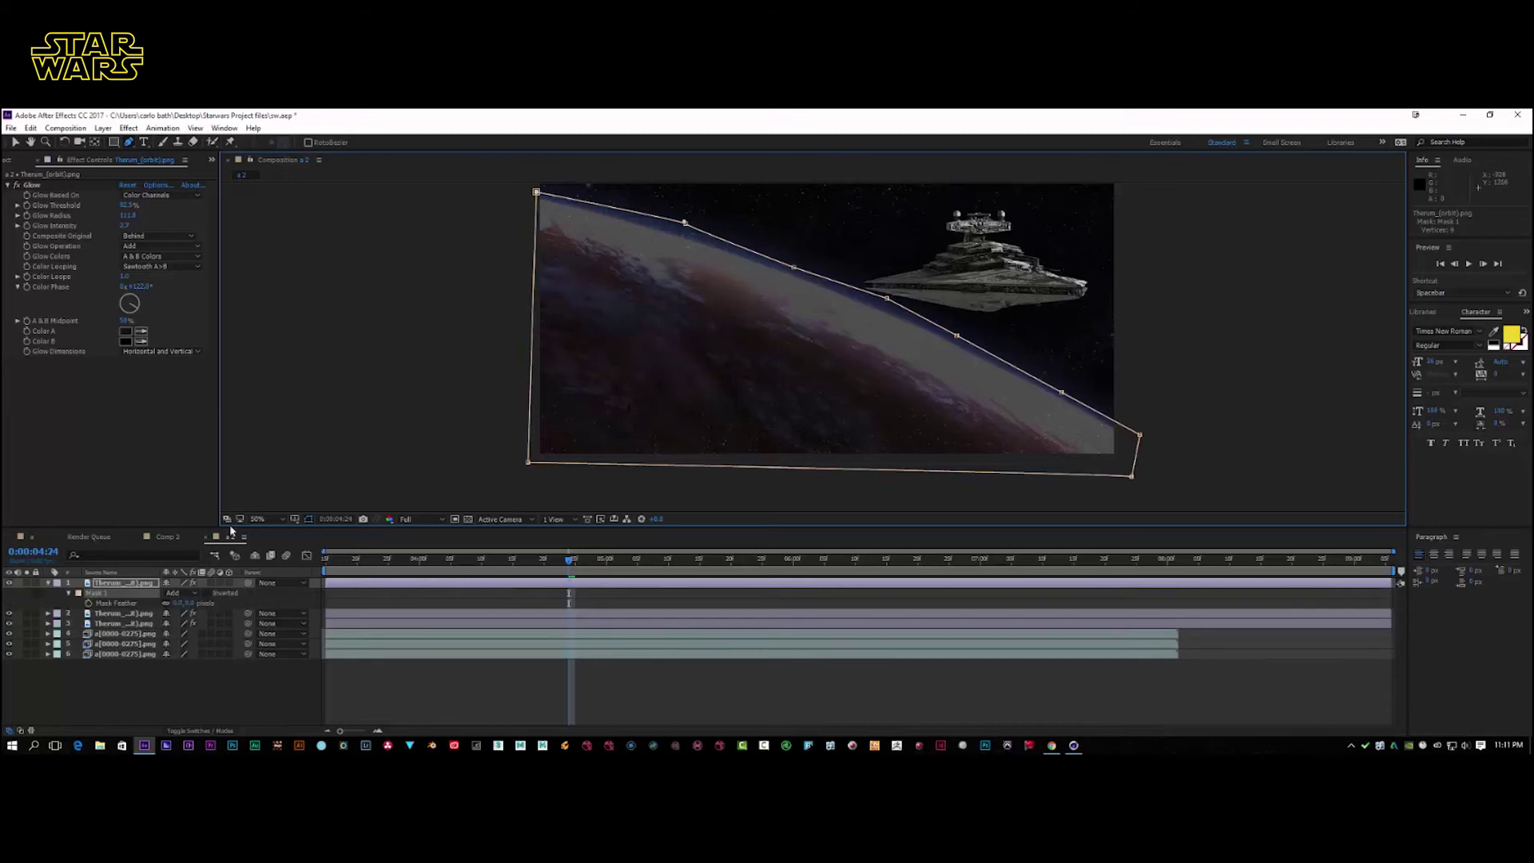
click(187, 604)
text(20)
key(Return)
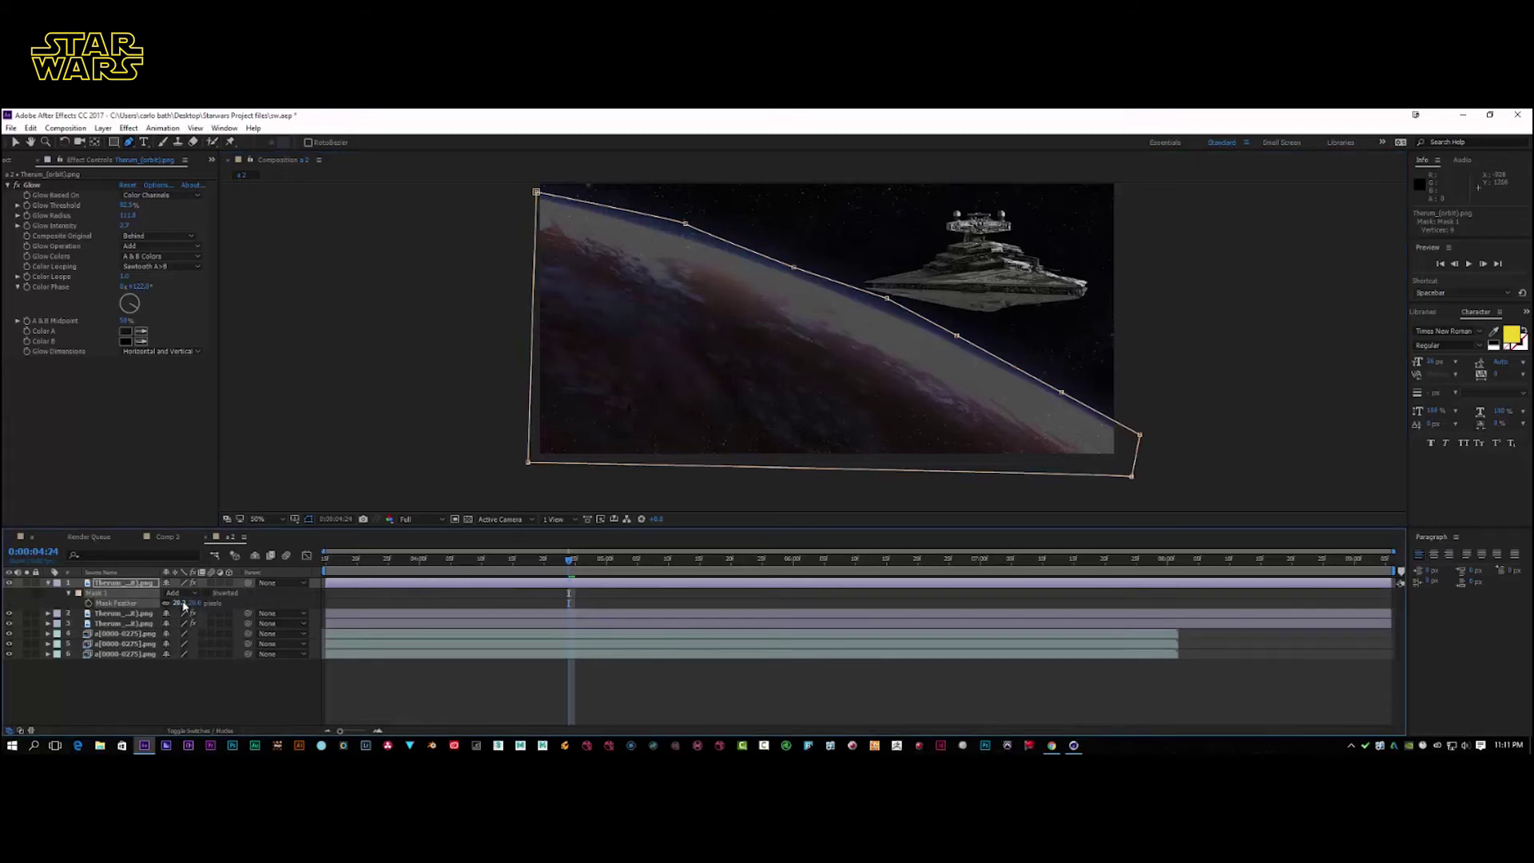
click(19, 140)
click(306, 518)
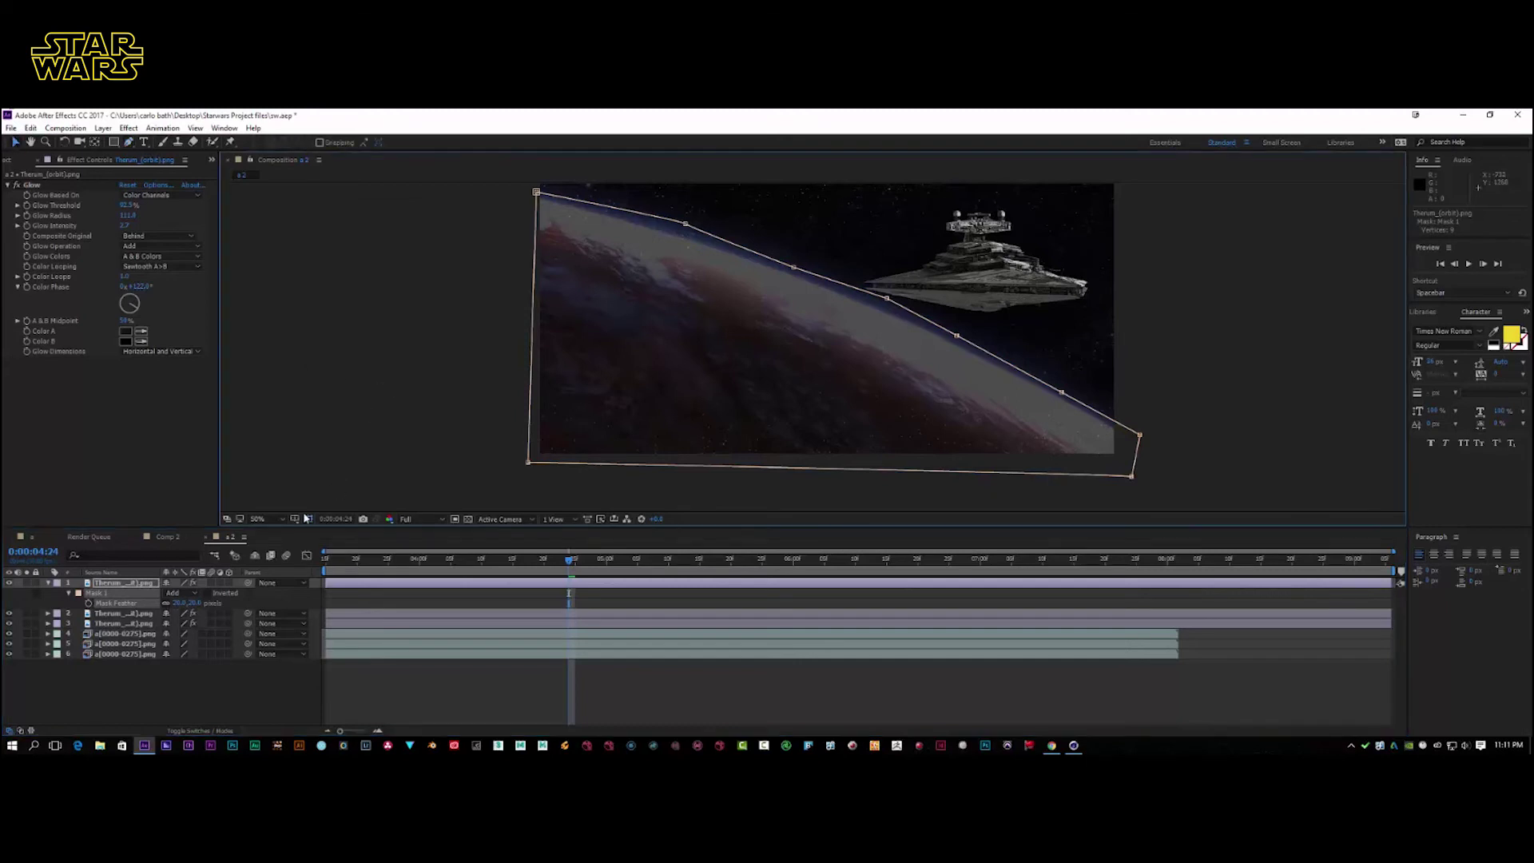
click(307, 519)
drag(641, 294, 565, 336)
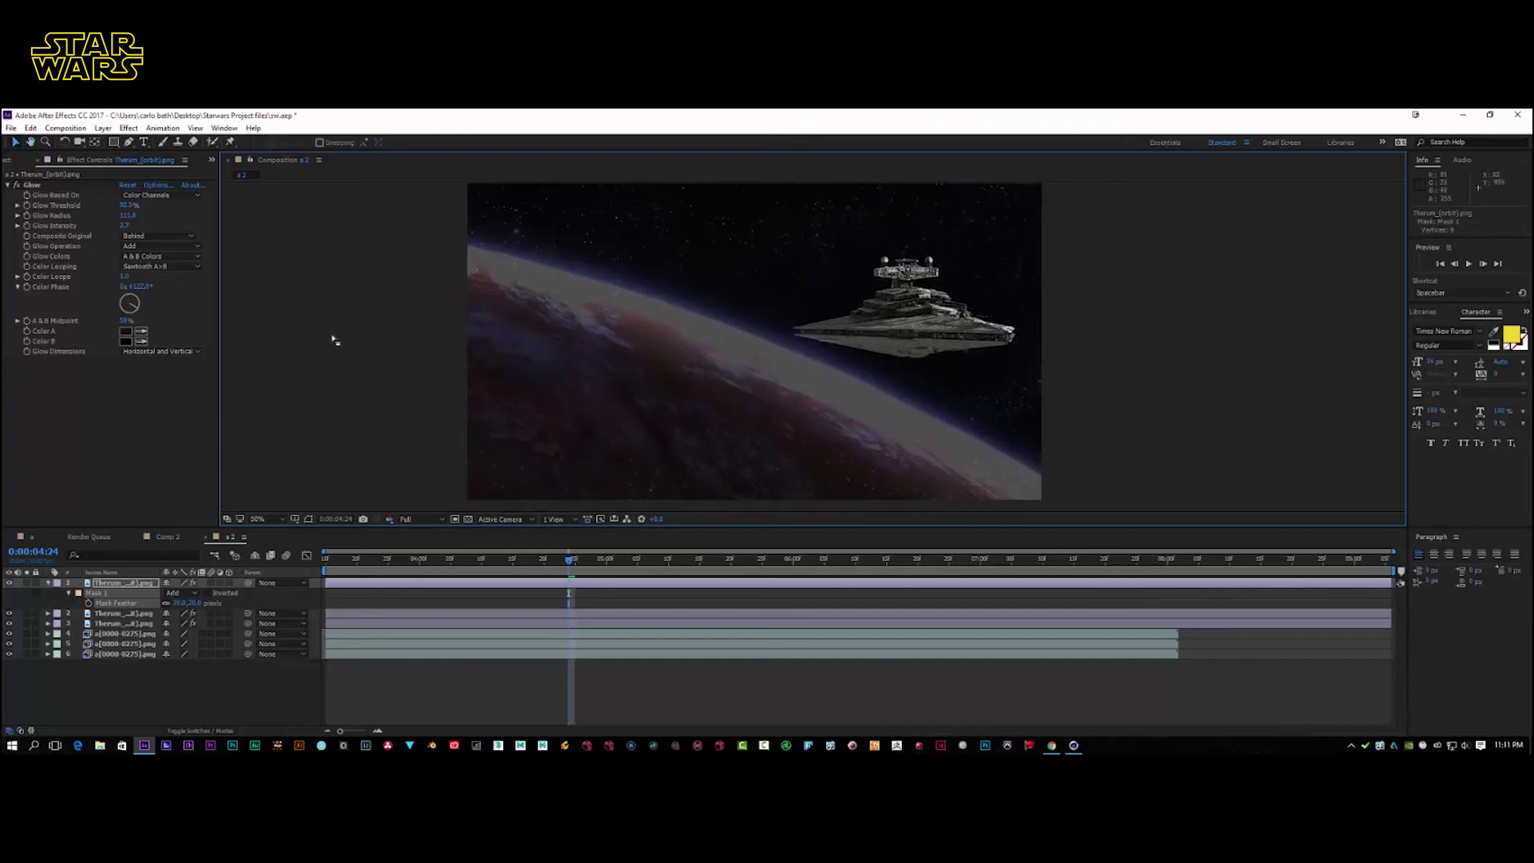
Show the Project panel, move to 0:00:03:27, and select the shuttle .mov footage
click(212, 160)
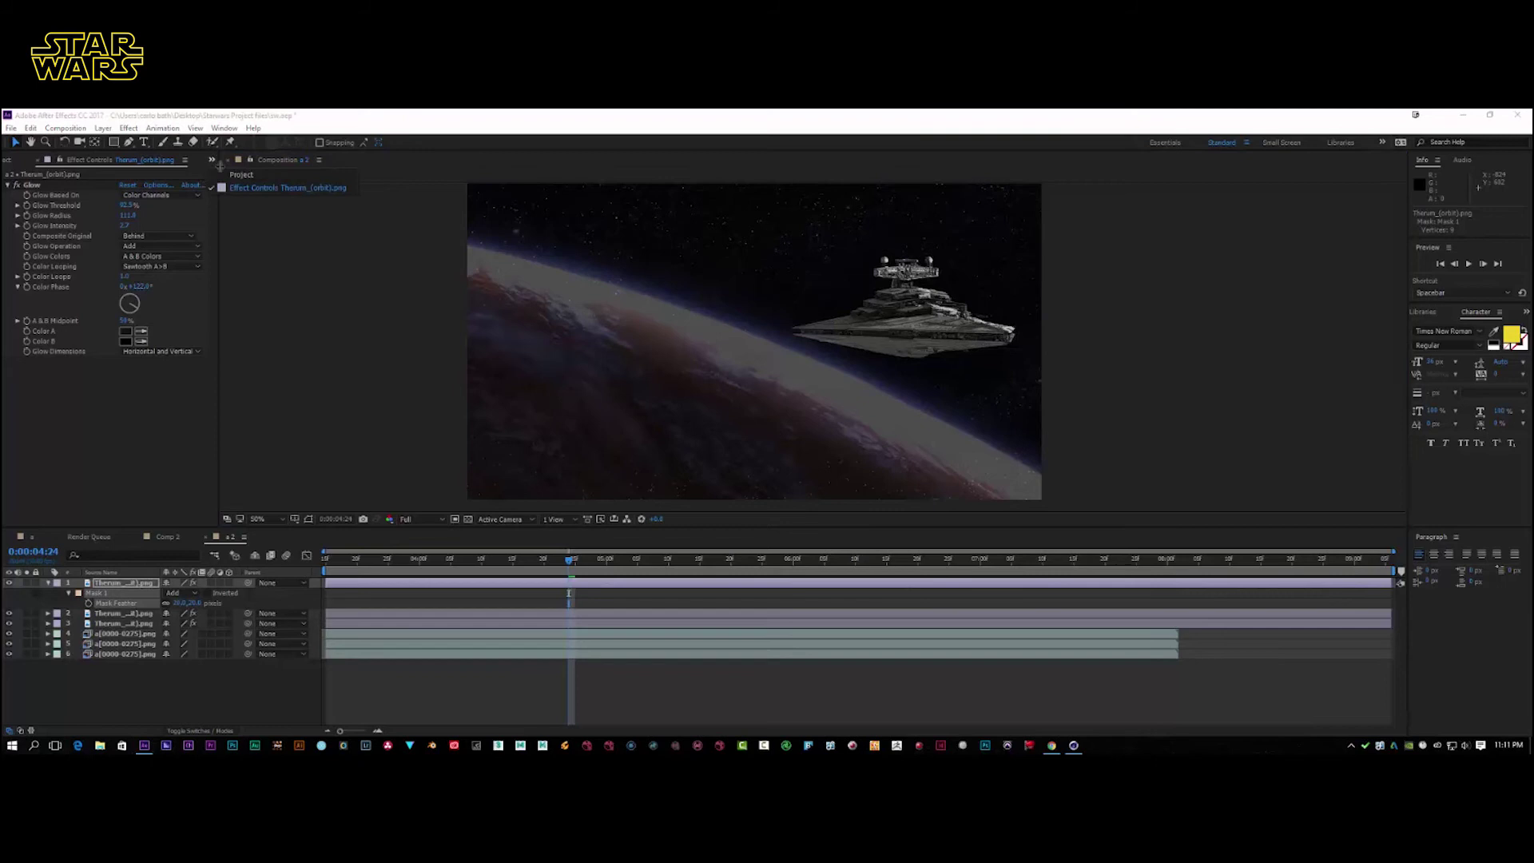
click(232, 174)
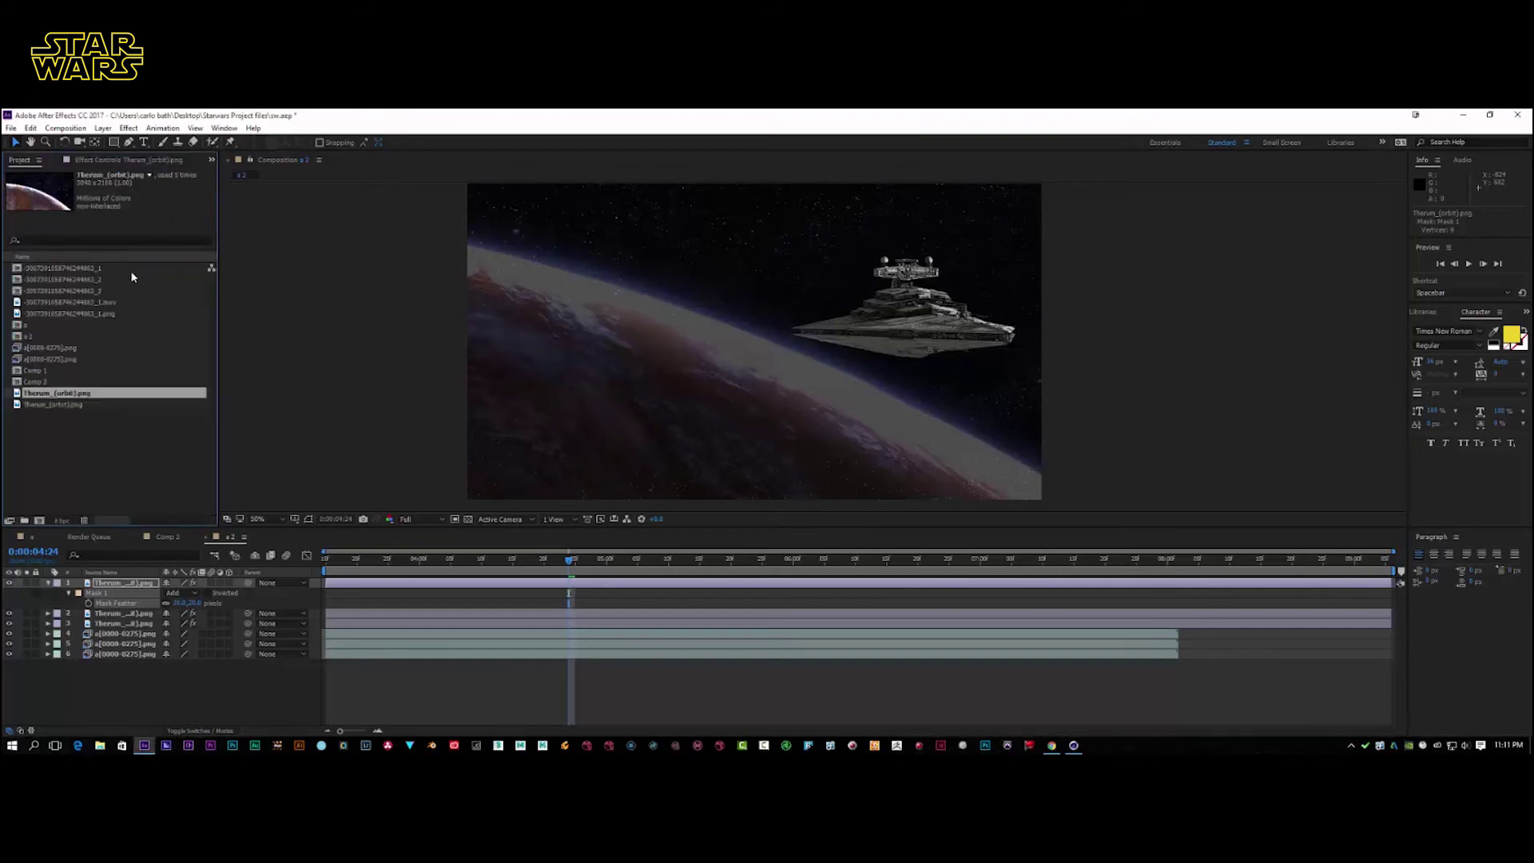
drag(571, 564, 326, 595)
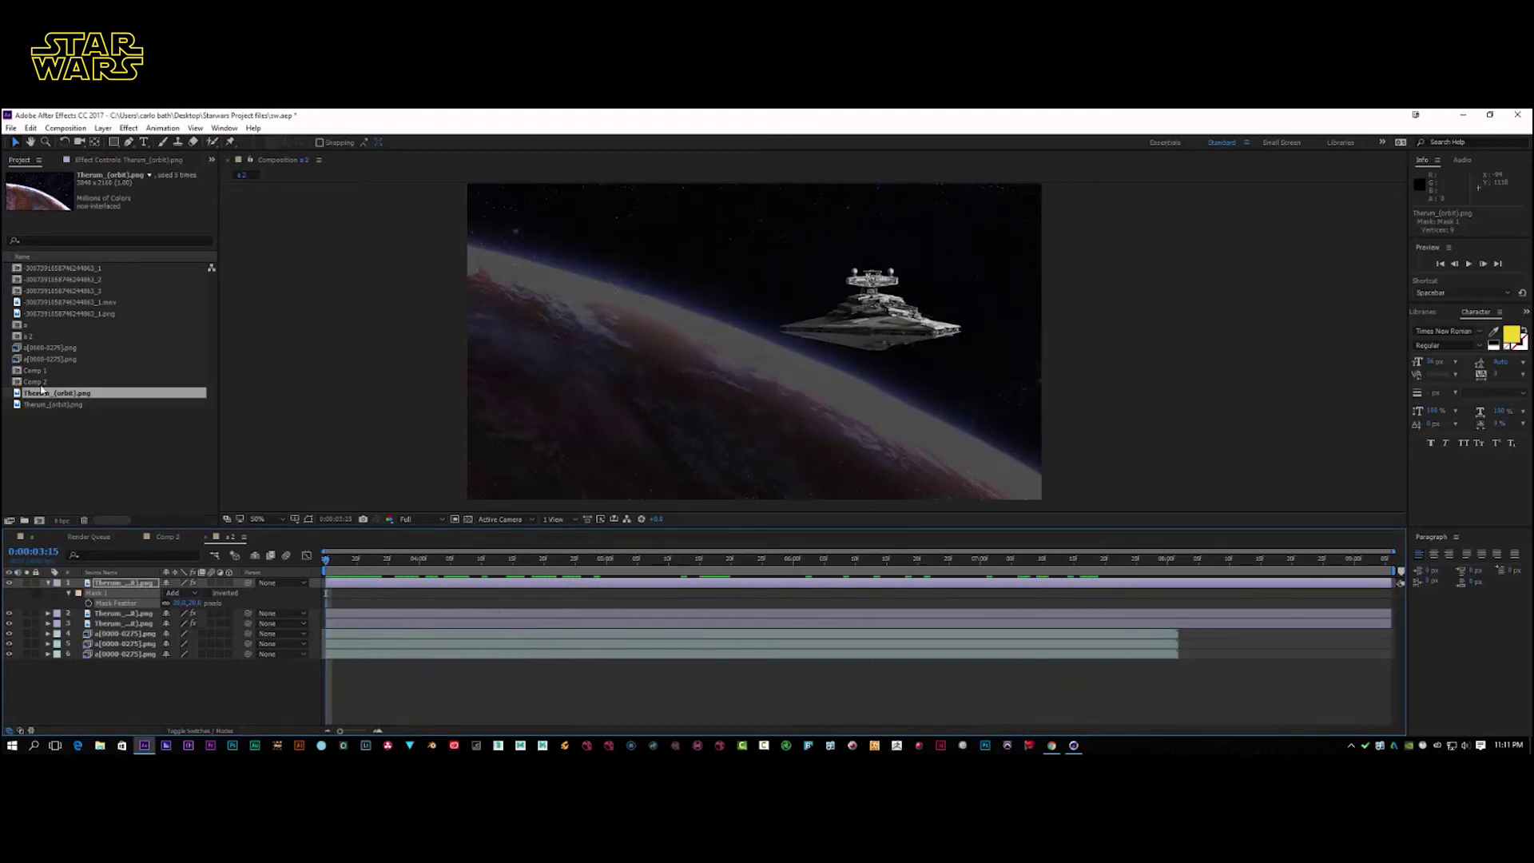
click(46, 348)
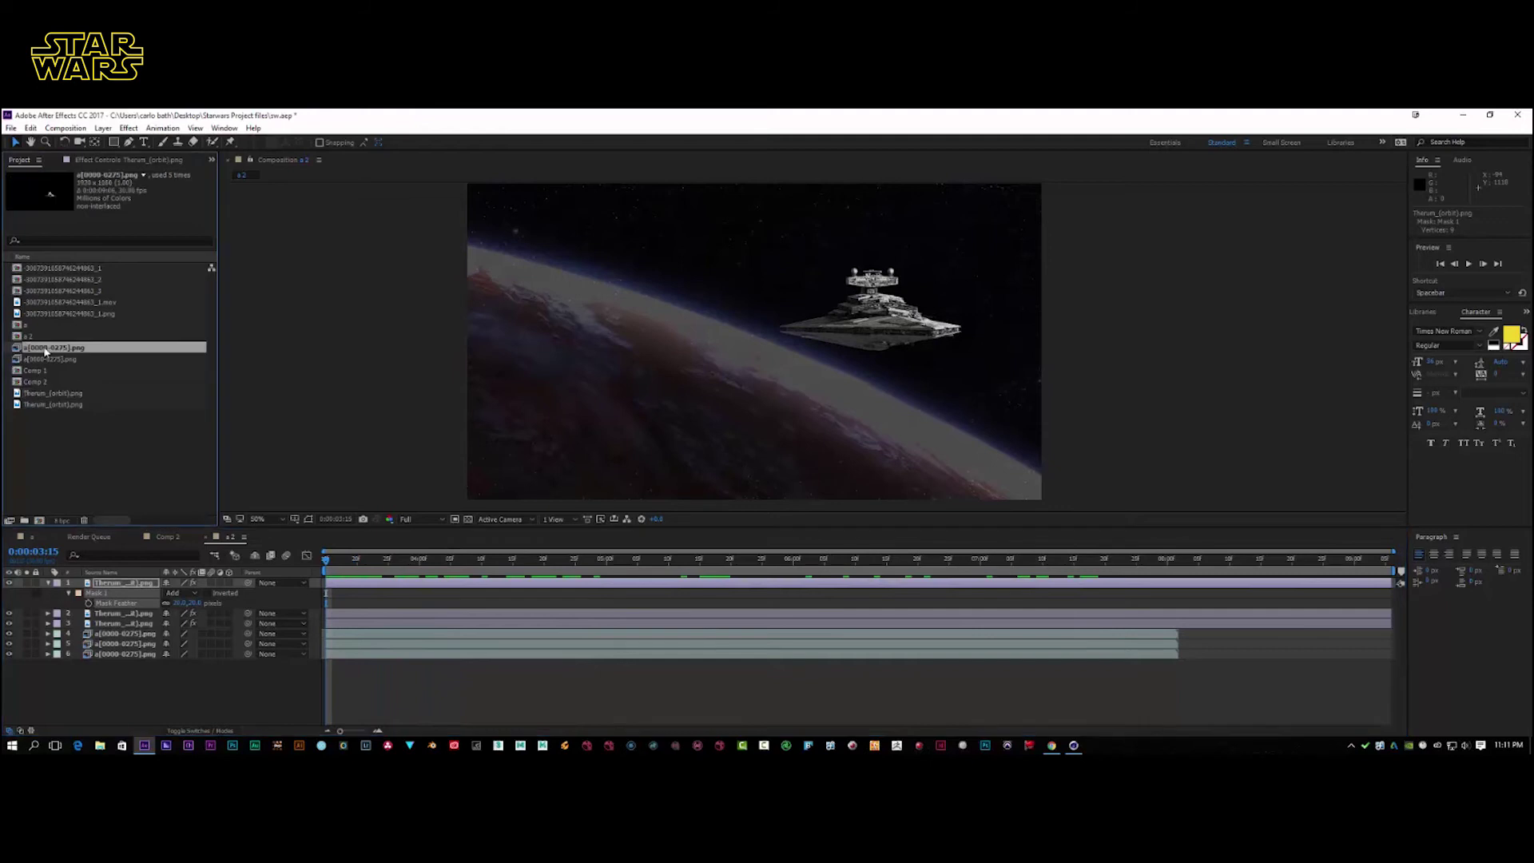
click(46, 305)
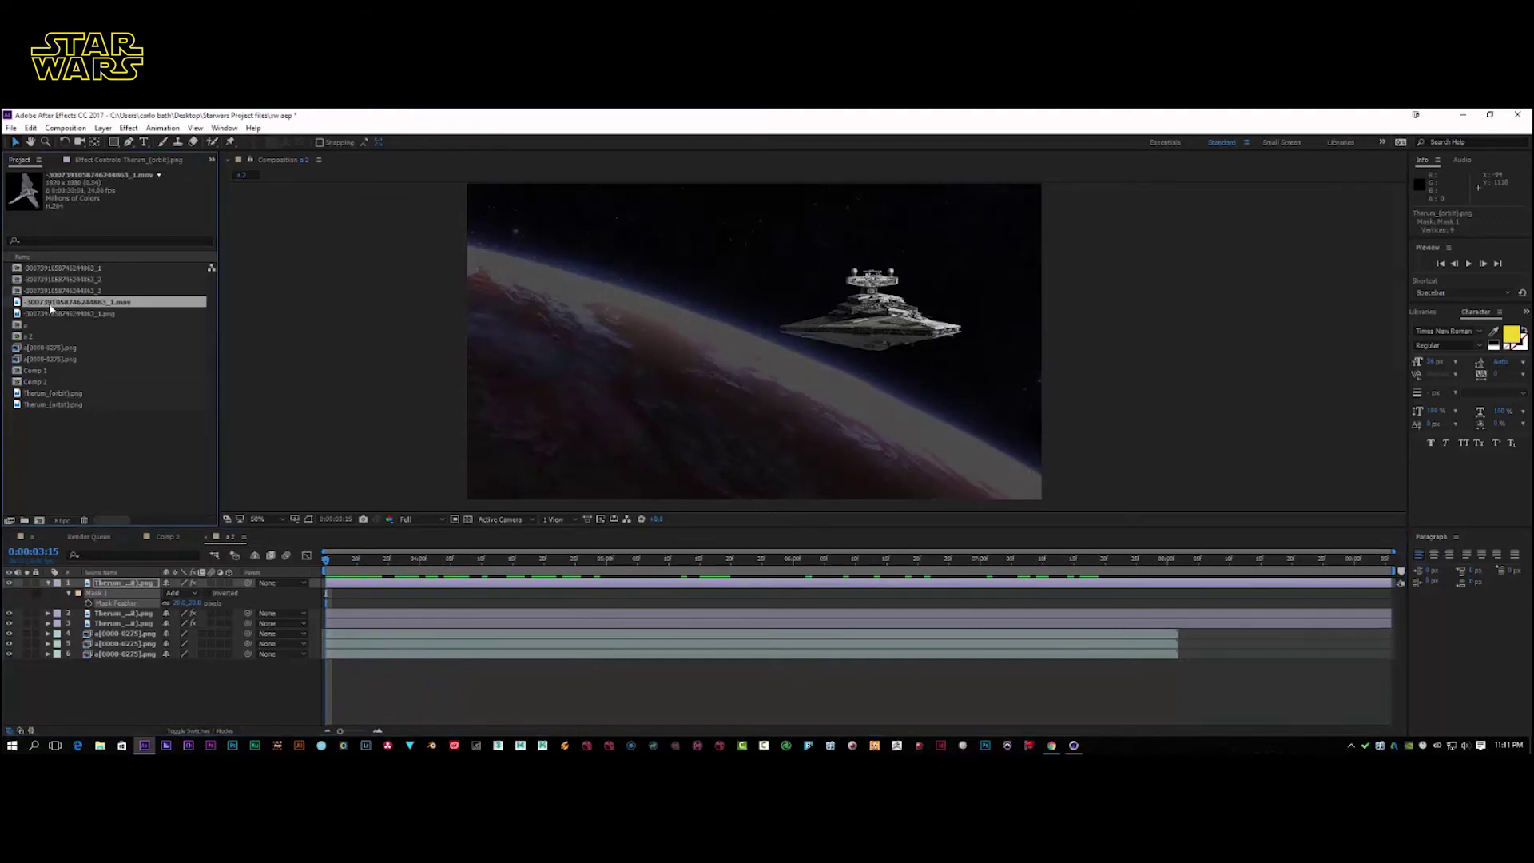
Collapse the masked Therum layer and add the shuttle clip to the composition
click(49, 583)
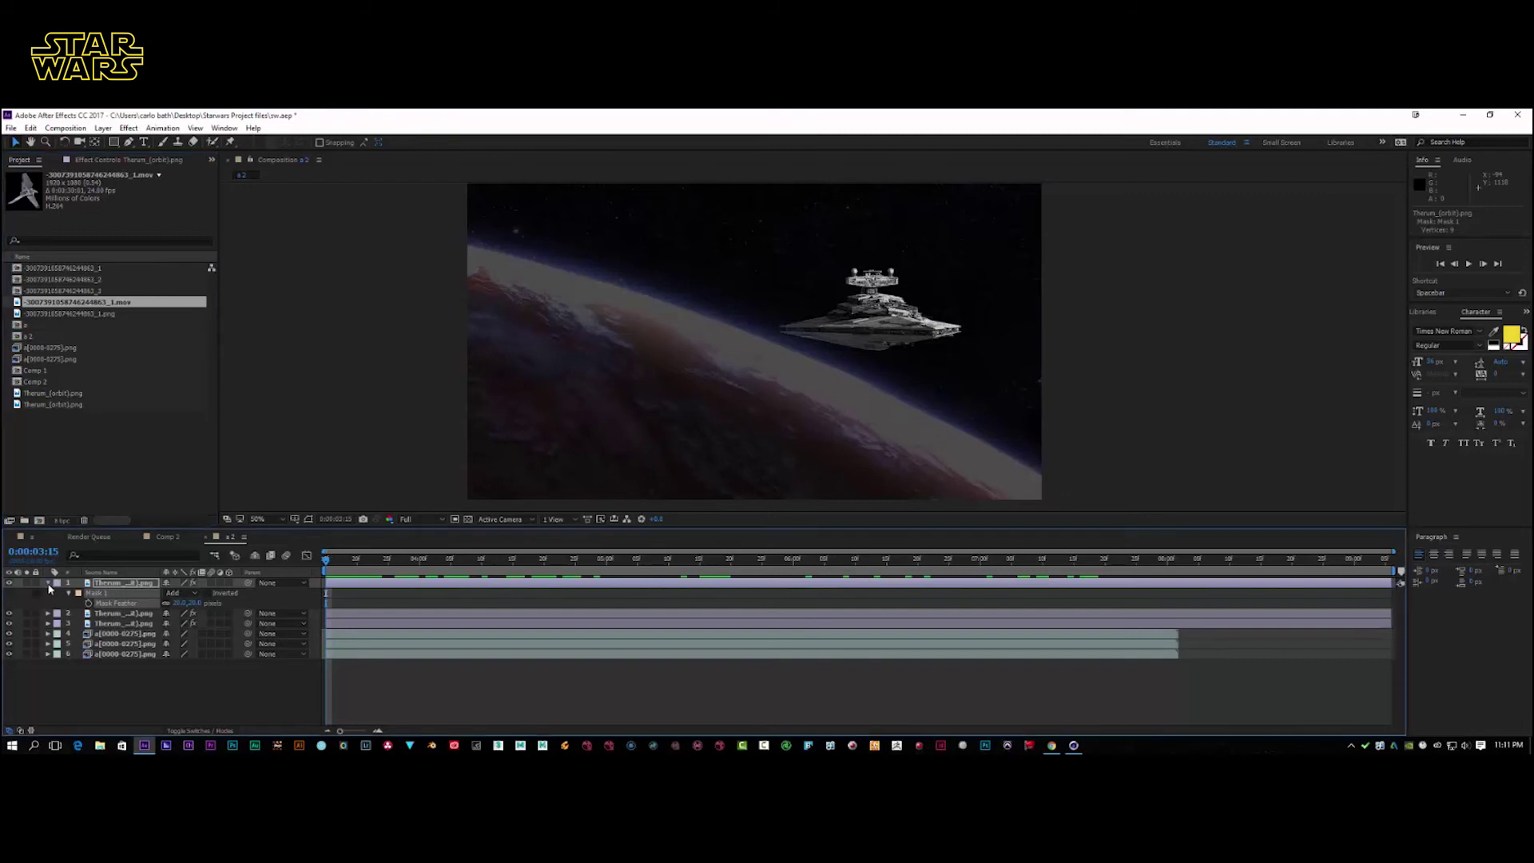
click(48, 583)
drag(51, 306, 646, 331)
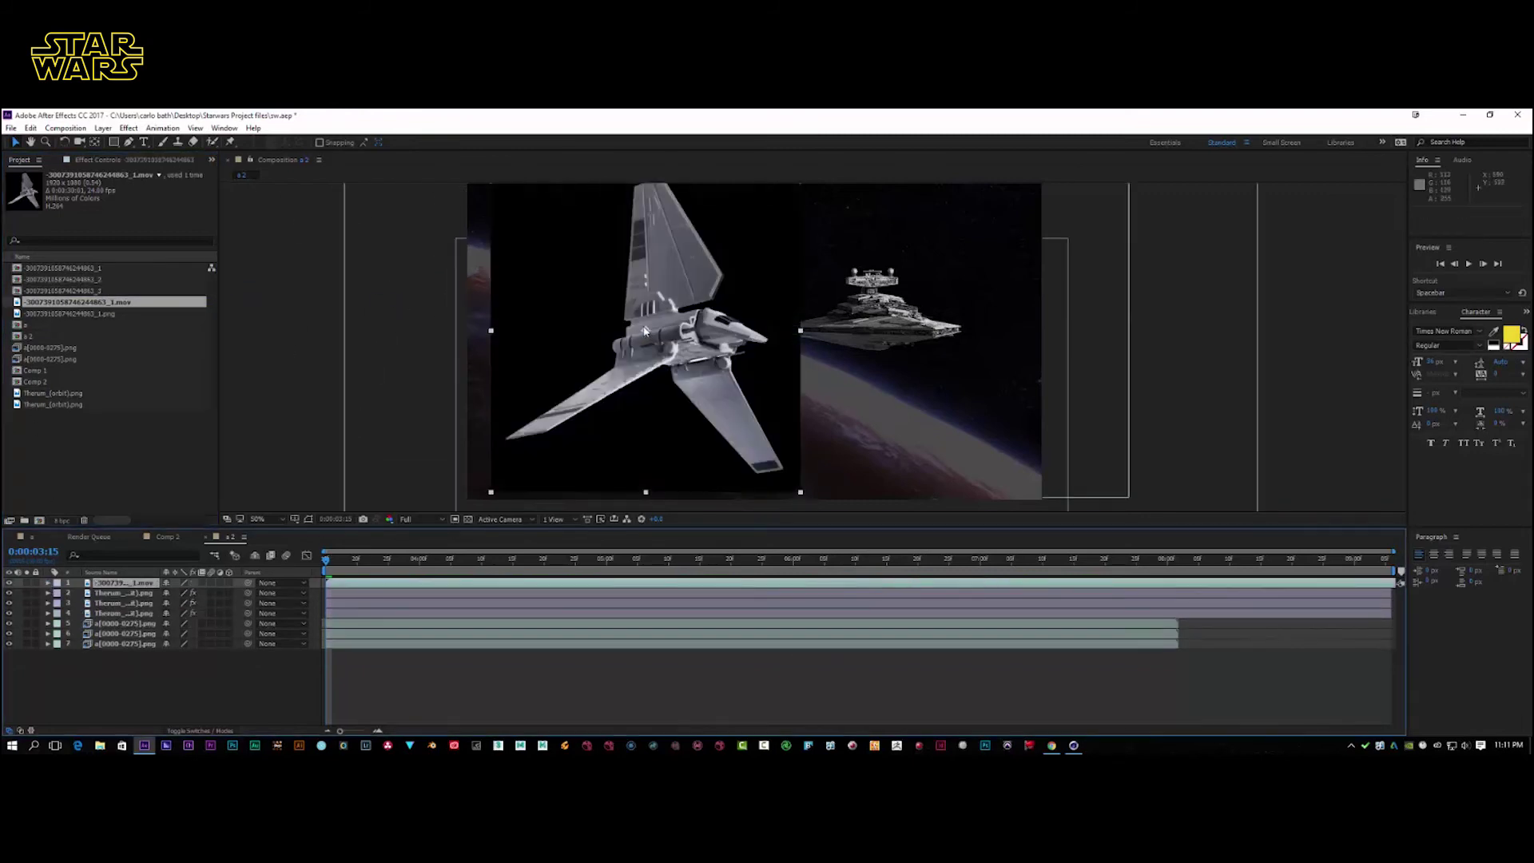
Swap in the shuttle still, shrink it below 20%, and place it up-left above the planet
key(ctrl+z)
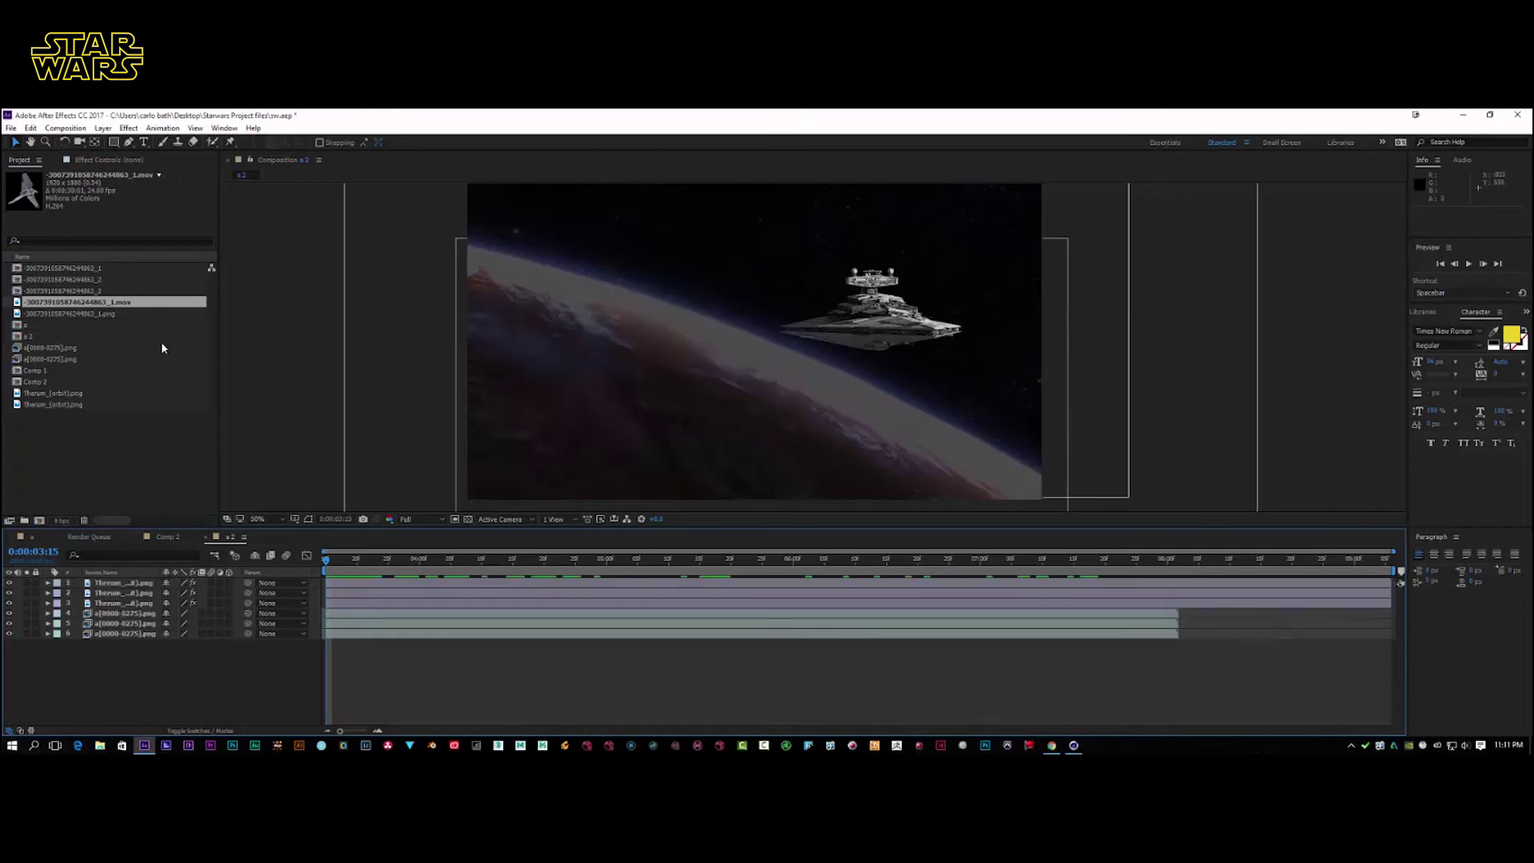
drag(89, 320, 627, 330)
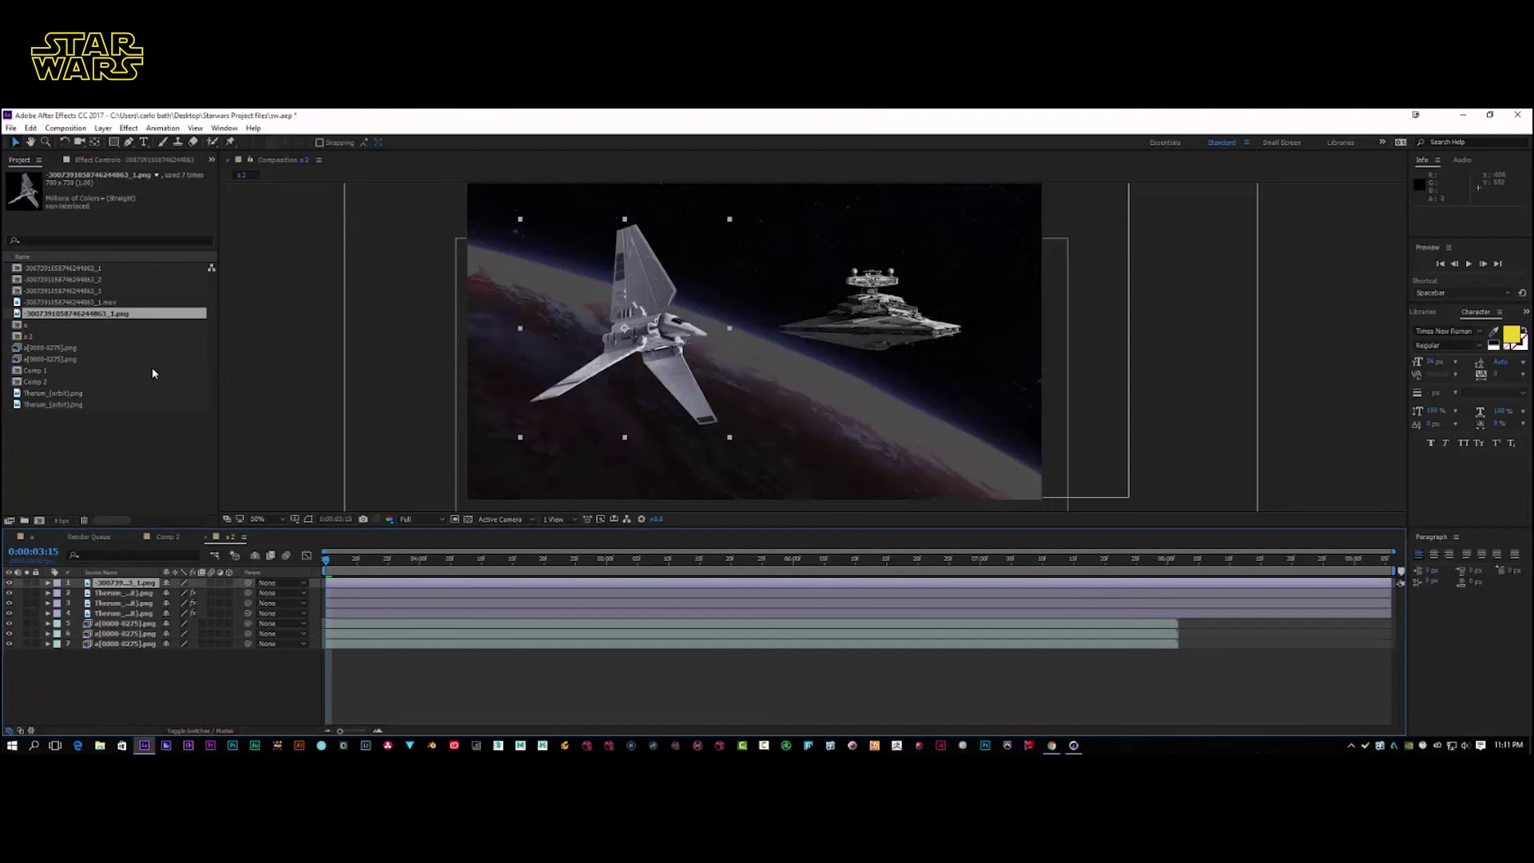
key(s)
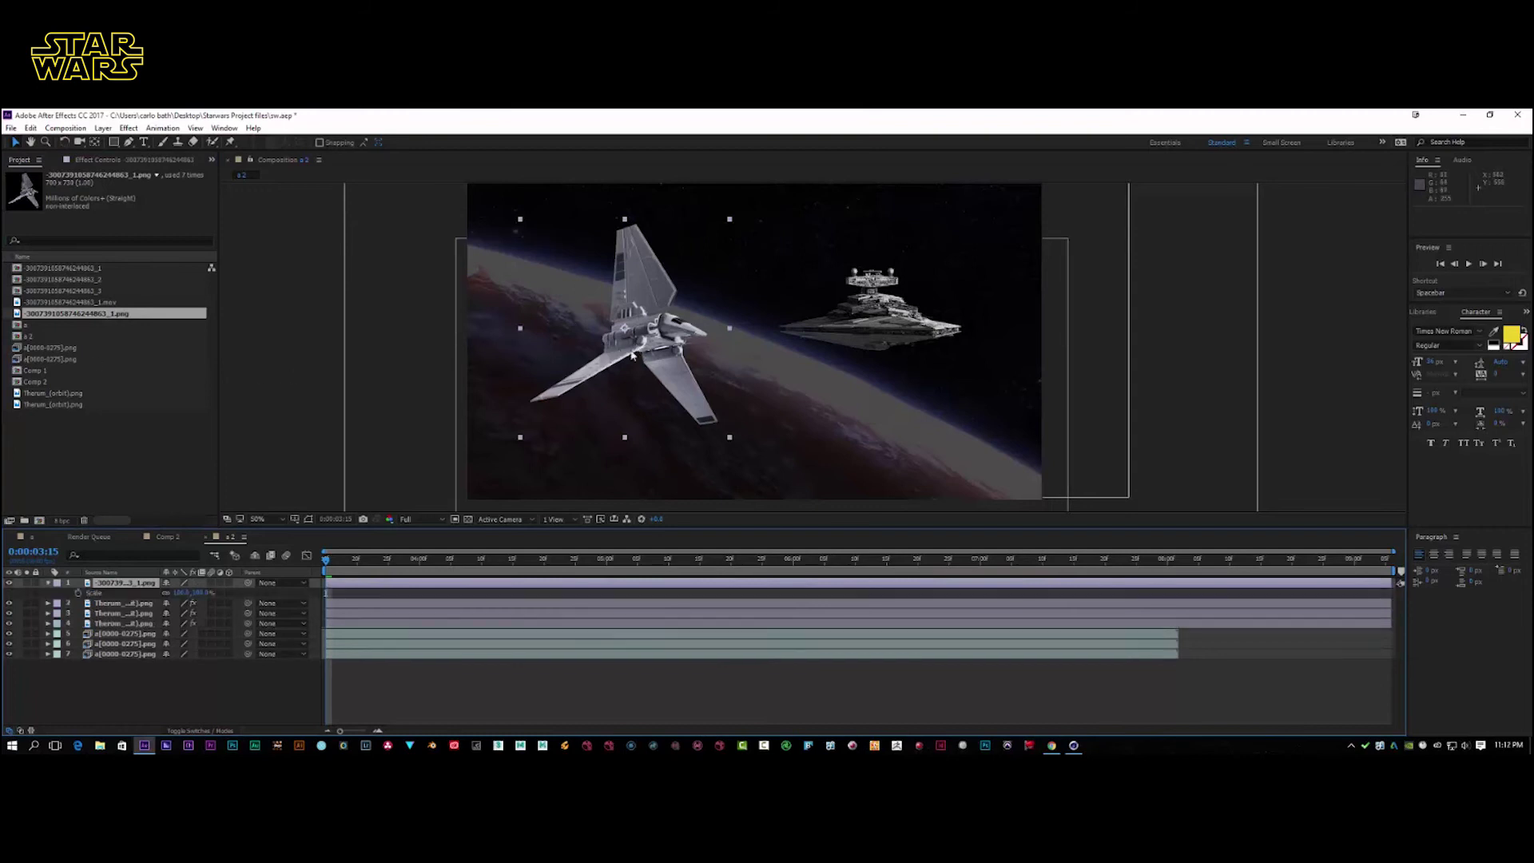
drag(185, 593, 120, 593)
drag(627, 328, 608, 293)
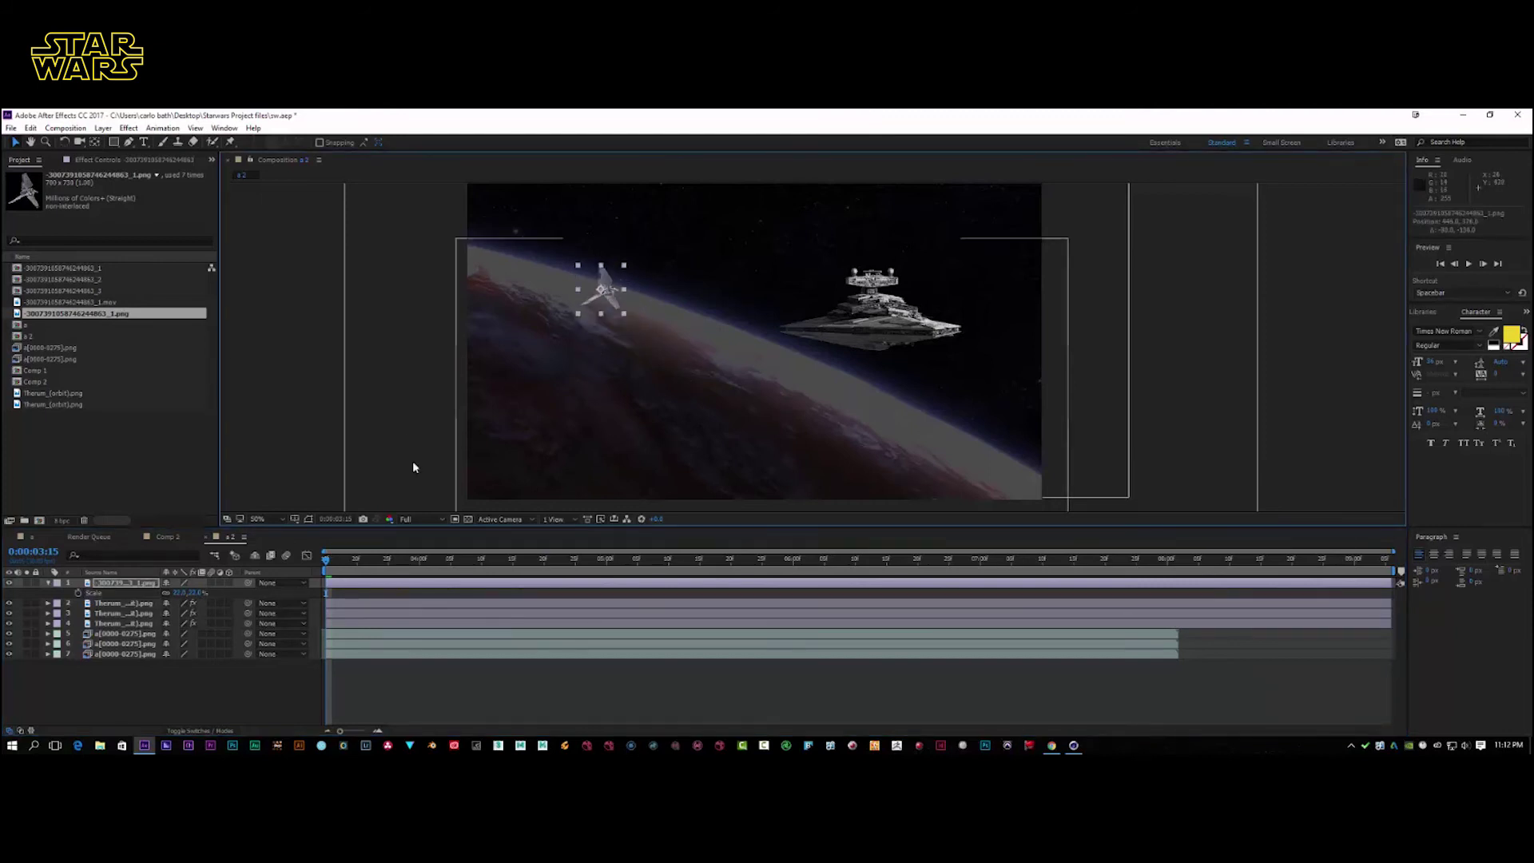
drag(195, 593, 172, 593)
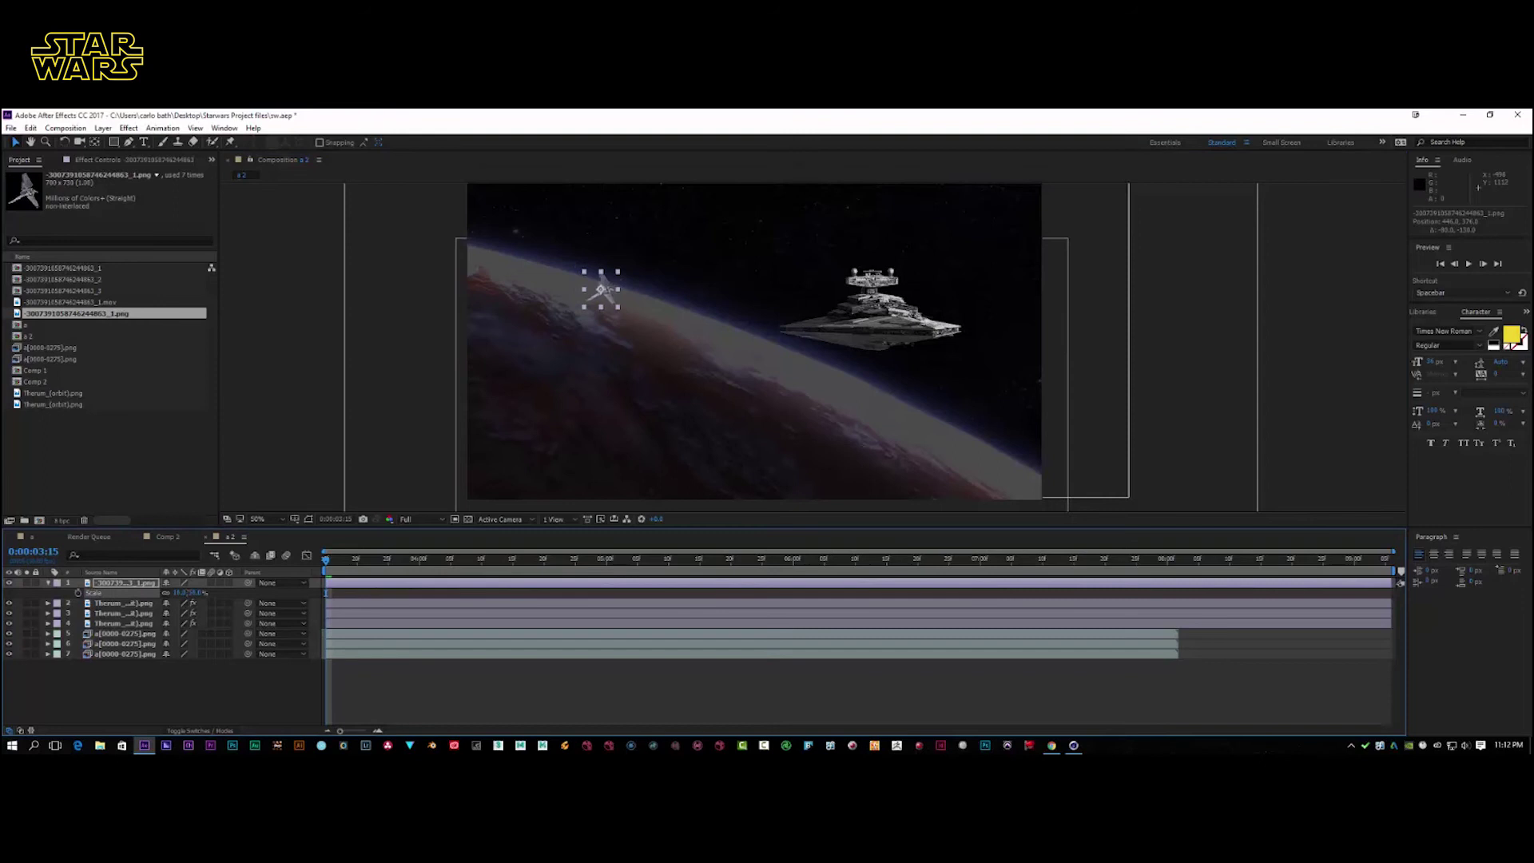
click(48, 584)
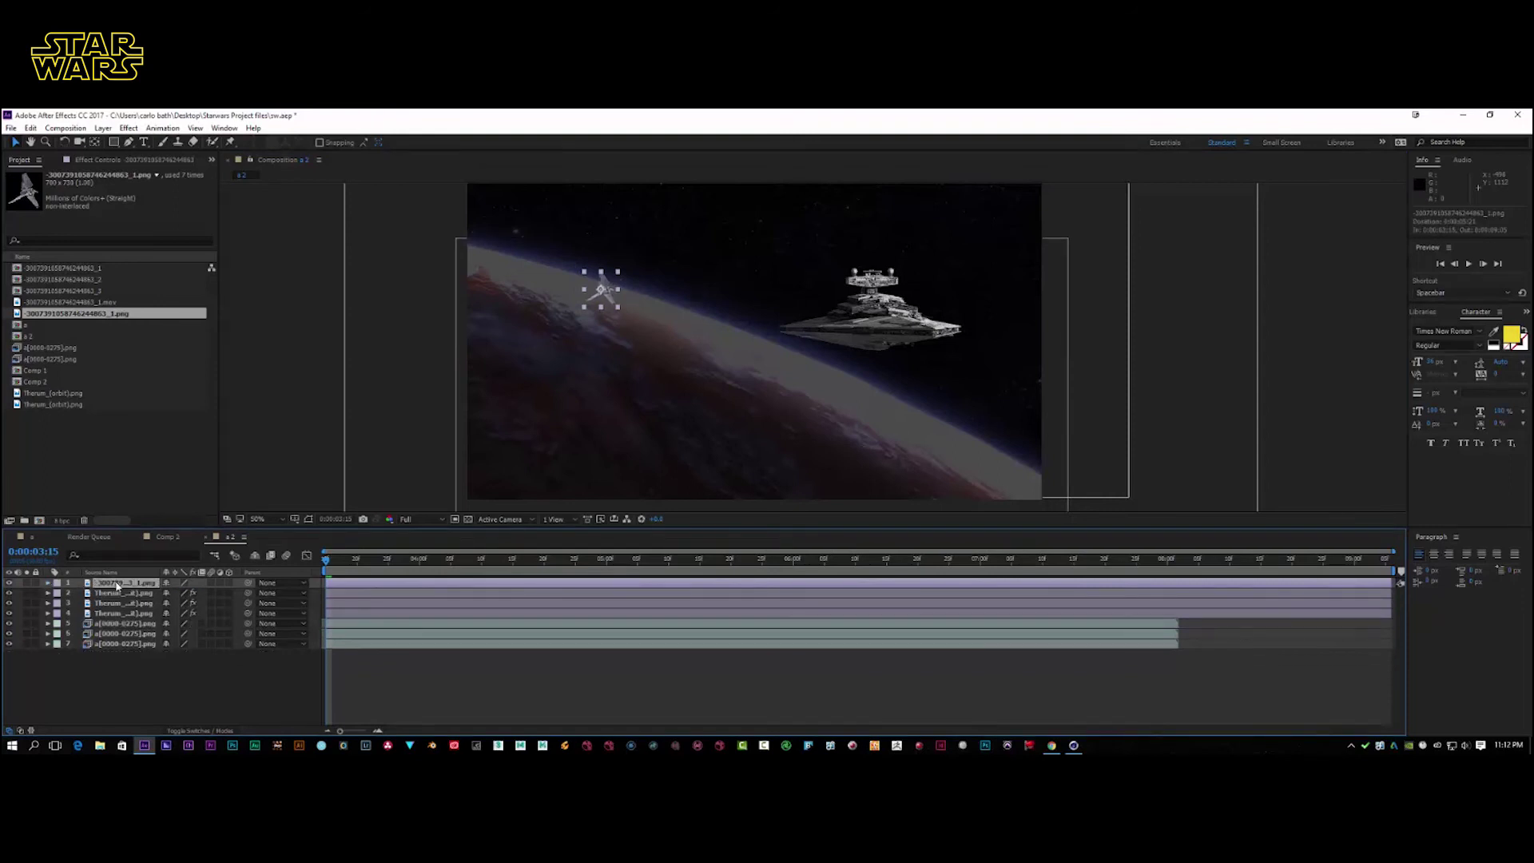
Duplicate the shuttle, offset a copy, and keyframe Position on all three at 0:00:03:15
key(ctrl+d)
key(ctrl+d)
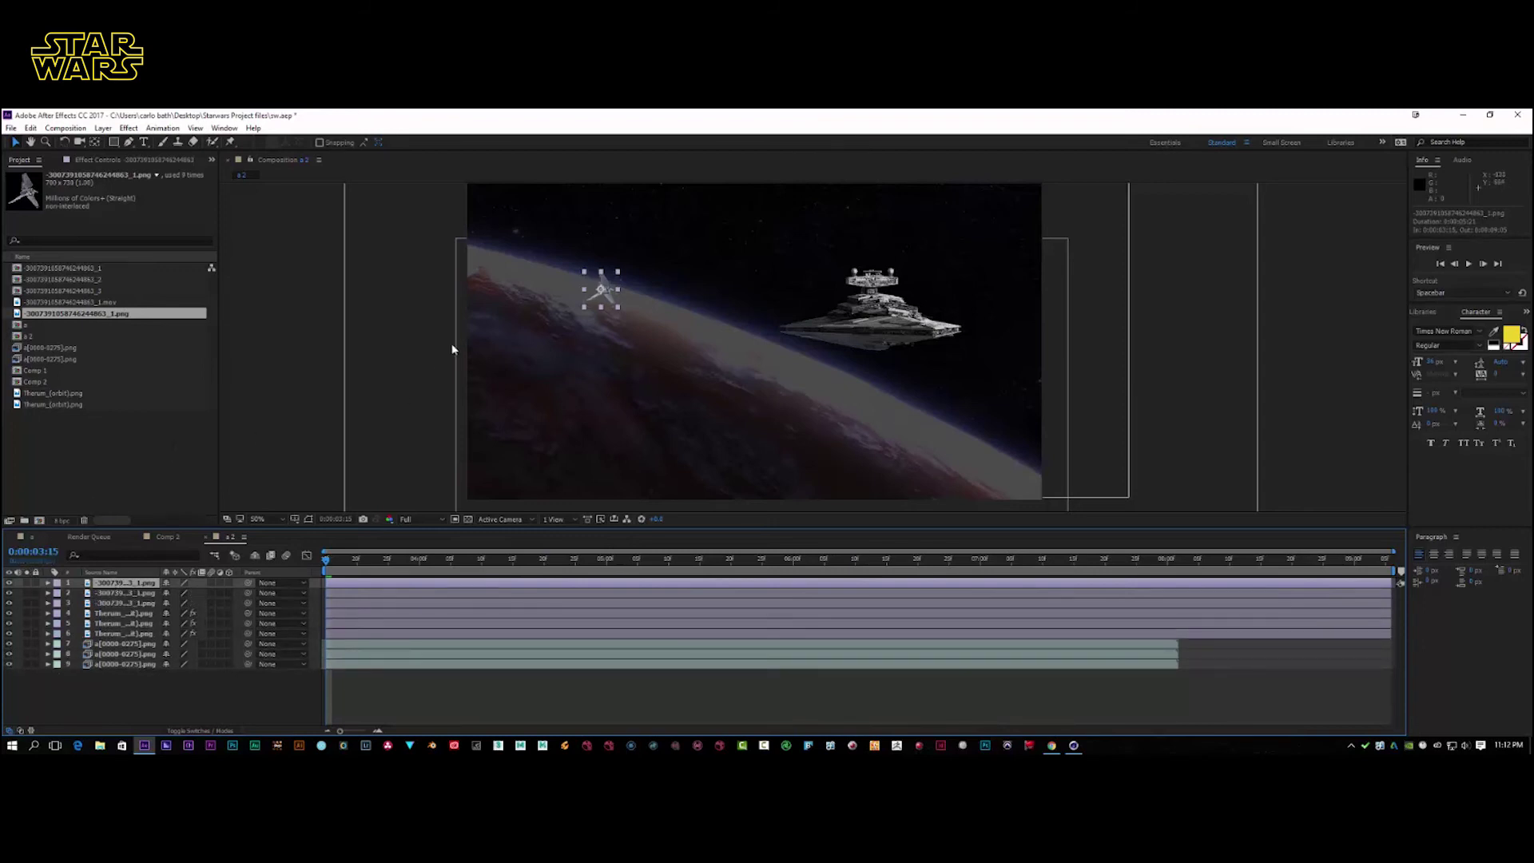
drag(601, 301, 641, 327)
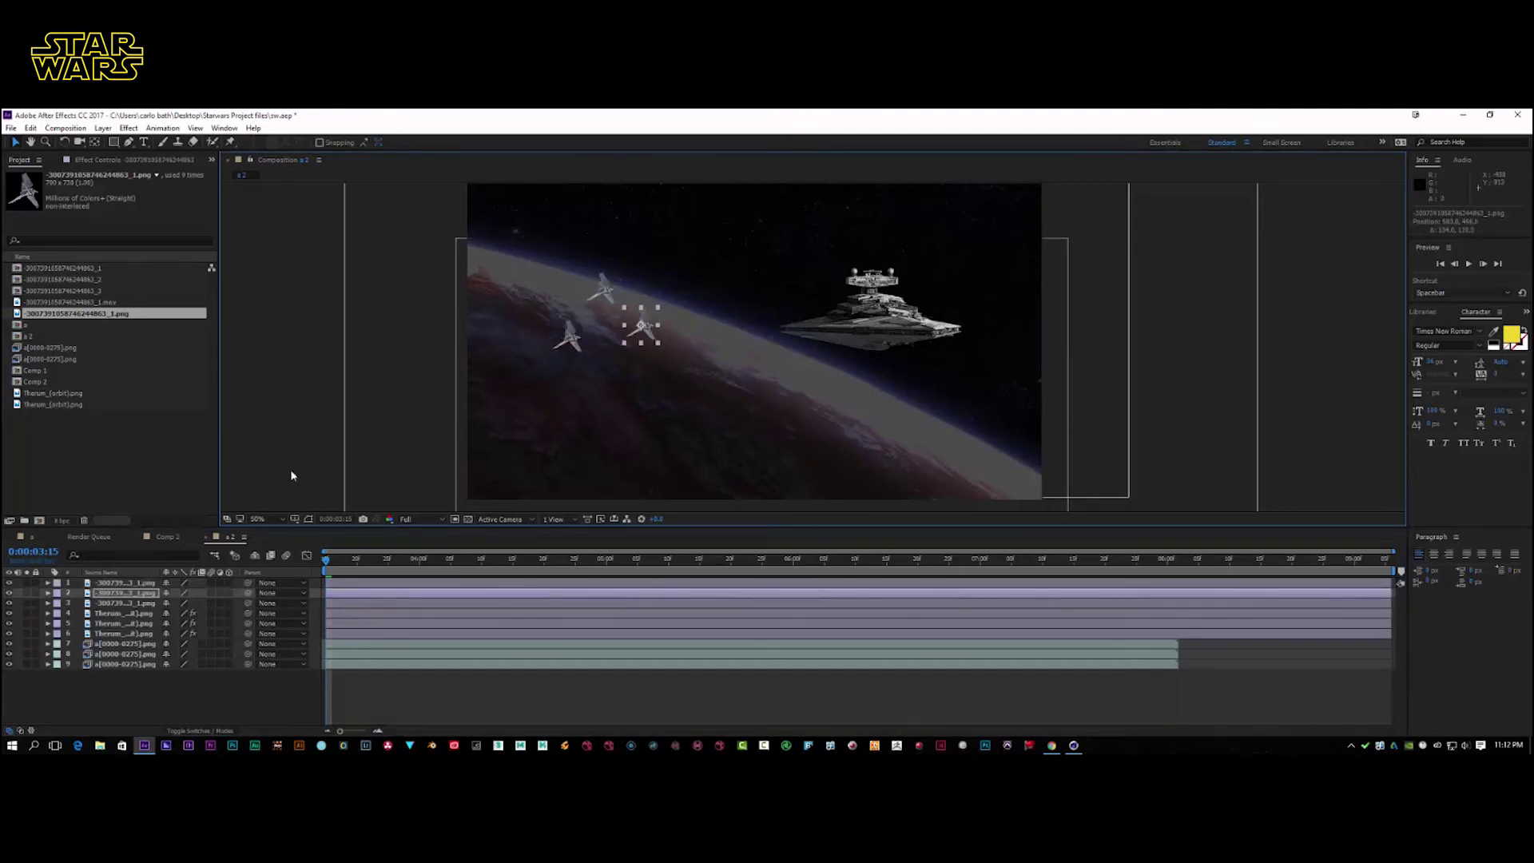
click(126, 583)
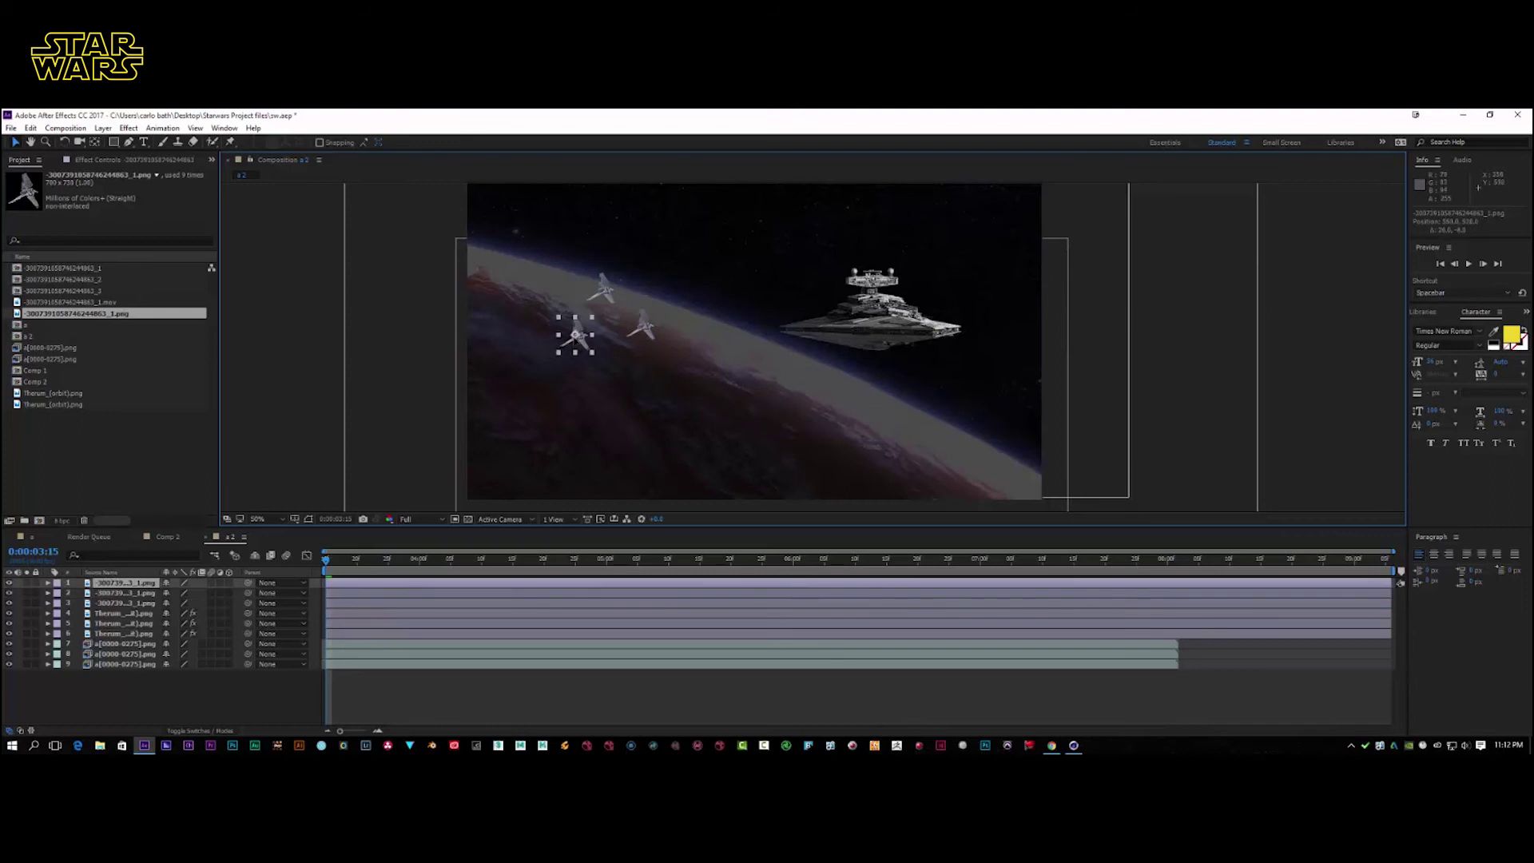
click(128, 586)
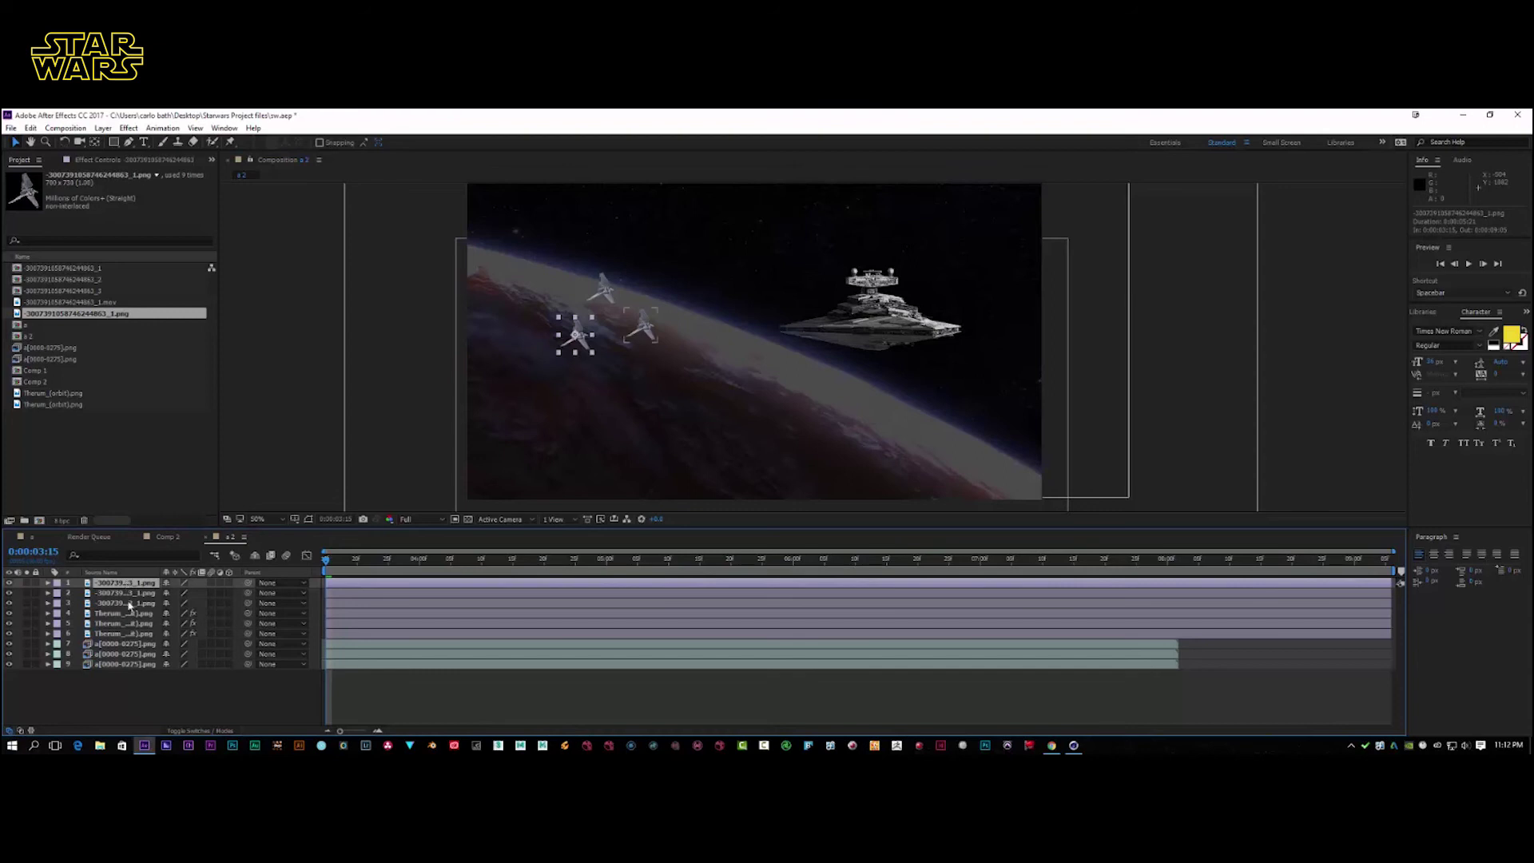
shift+click(130, 603)
key(p)
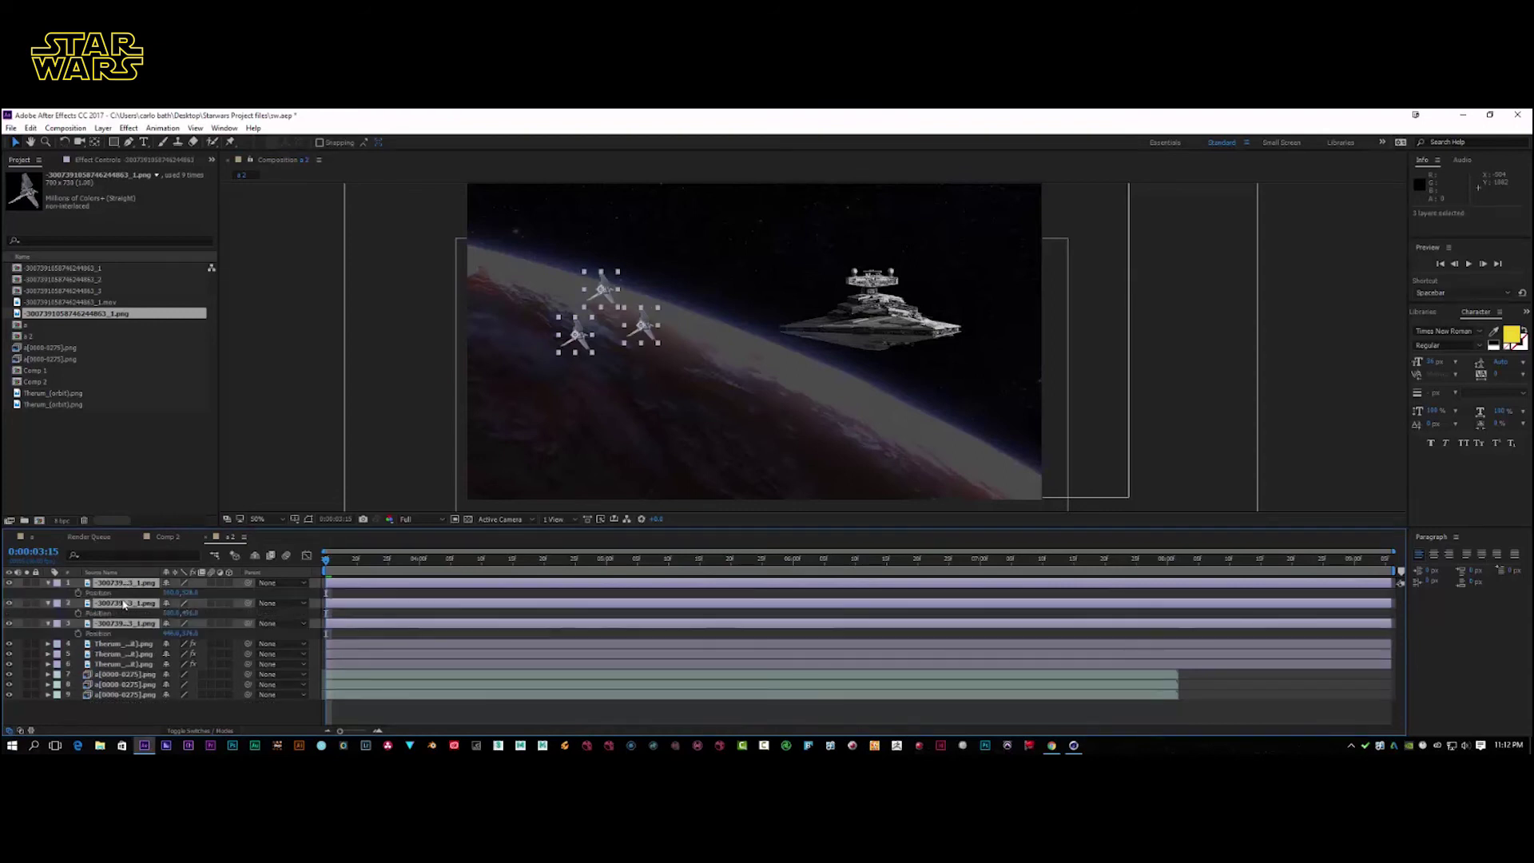
click(78, 593)
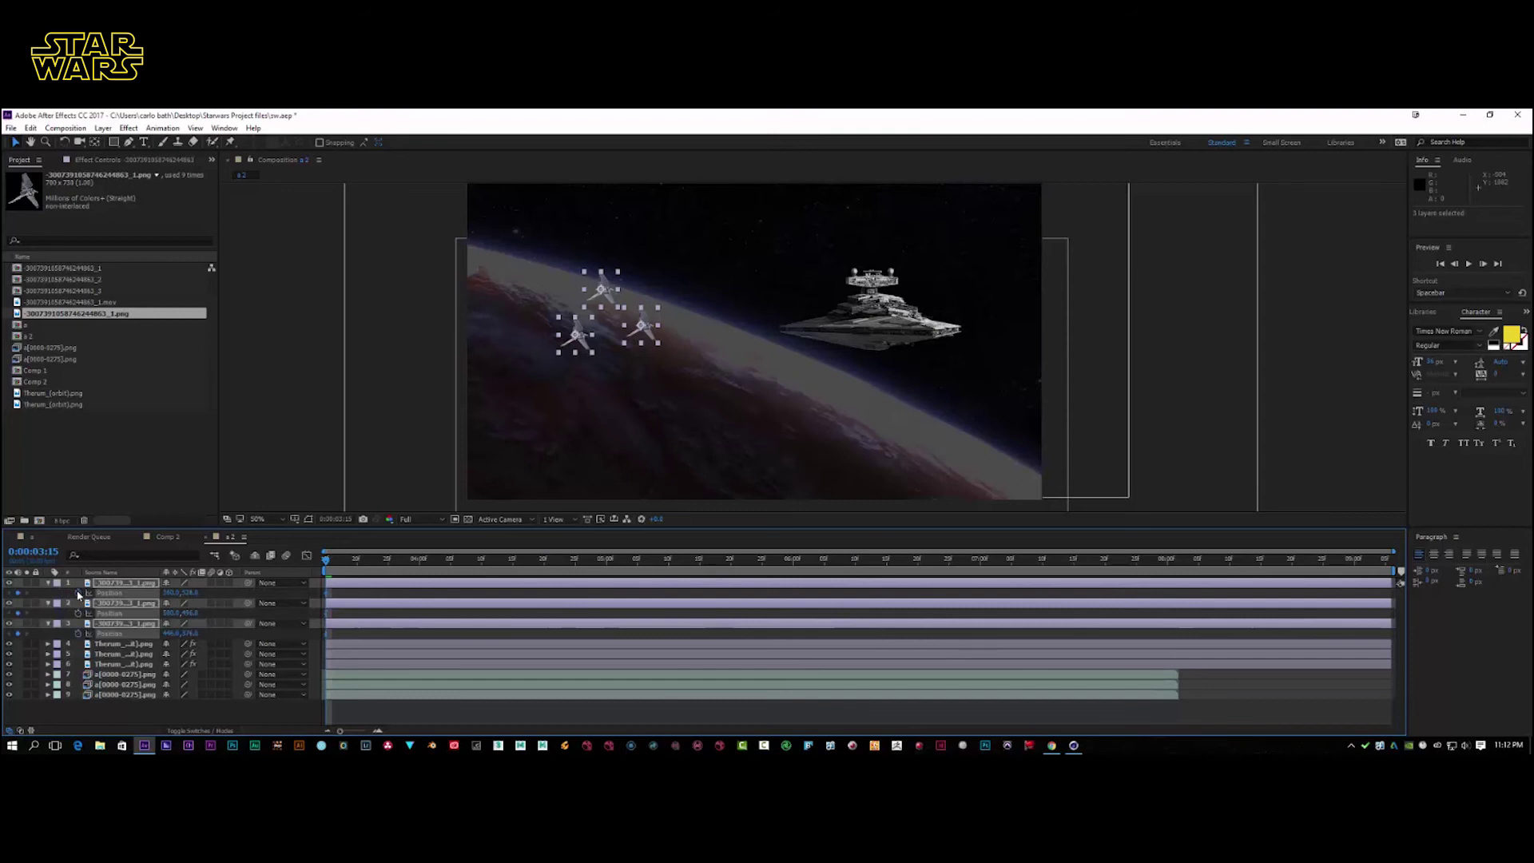
At a later frame, move the three shuttles right past the Star Destroyer
drag(326, 562, 720, 581)
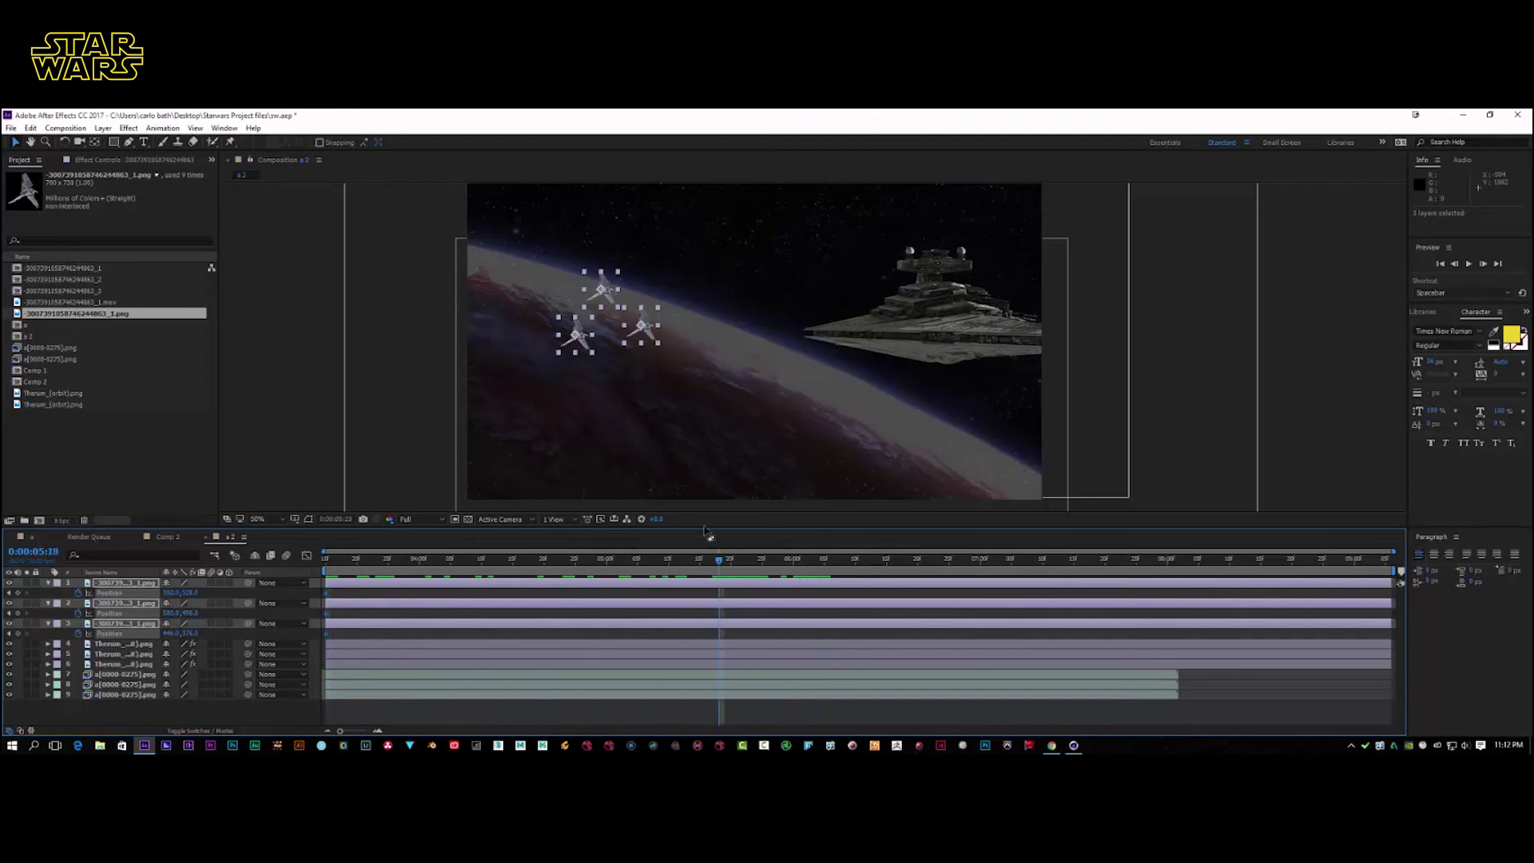
drag(591, 311, 1128, 348)
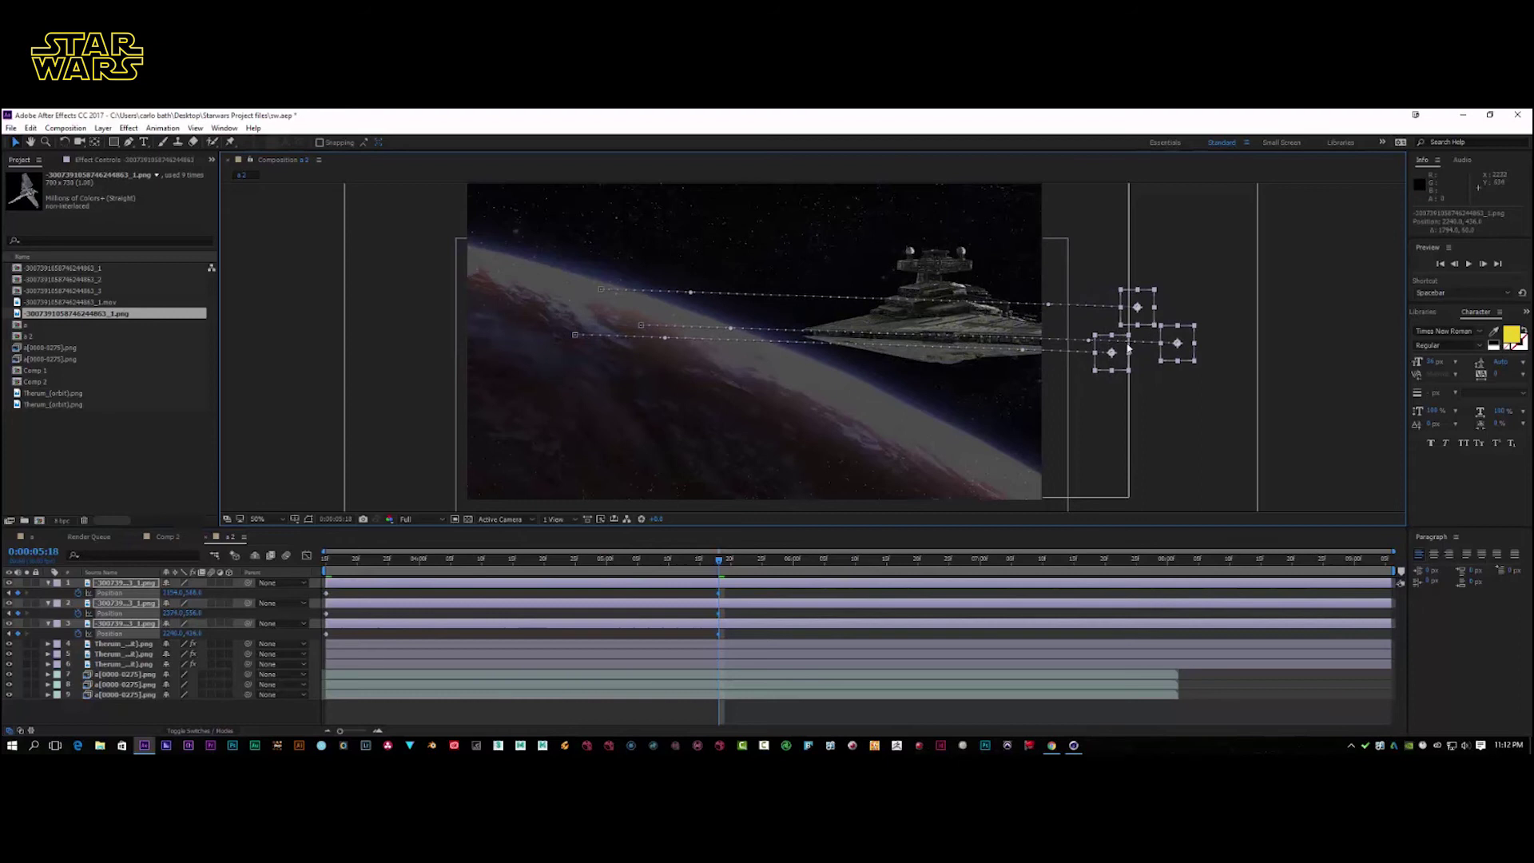
drag(721, 563, 313, 540)
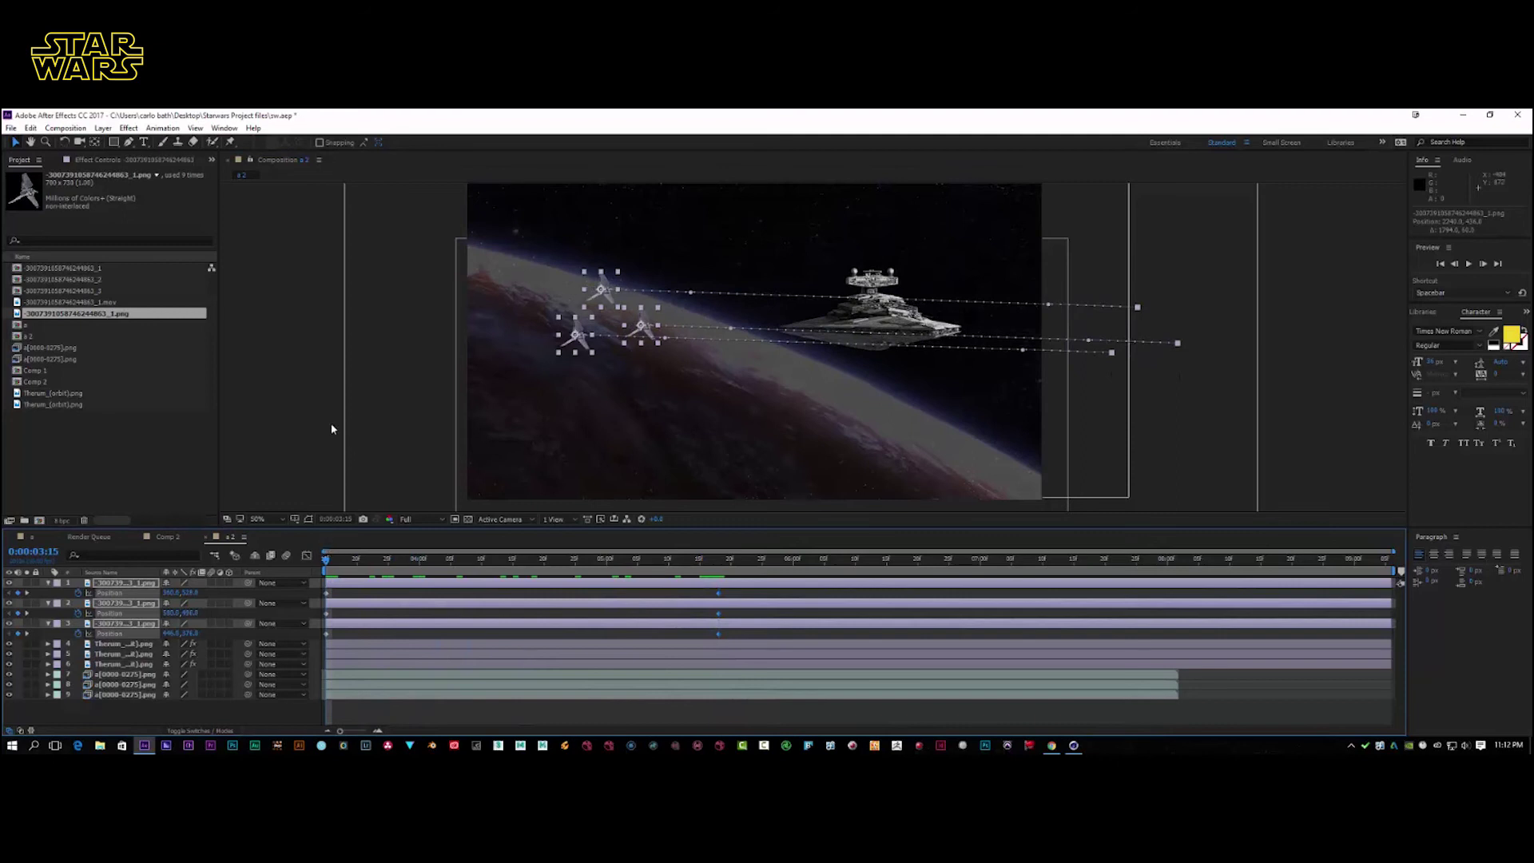
Stagger the shuttles' end Position keyframes in time and preview the flyby
drag(721, 595, 649, 620)
click(726, 594)
click(706, 593)
click(706, 635)
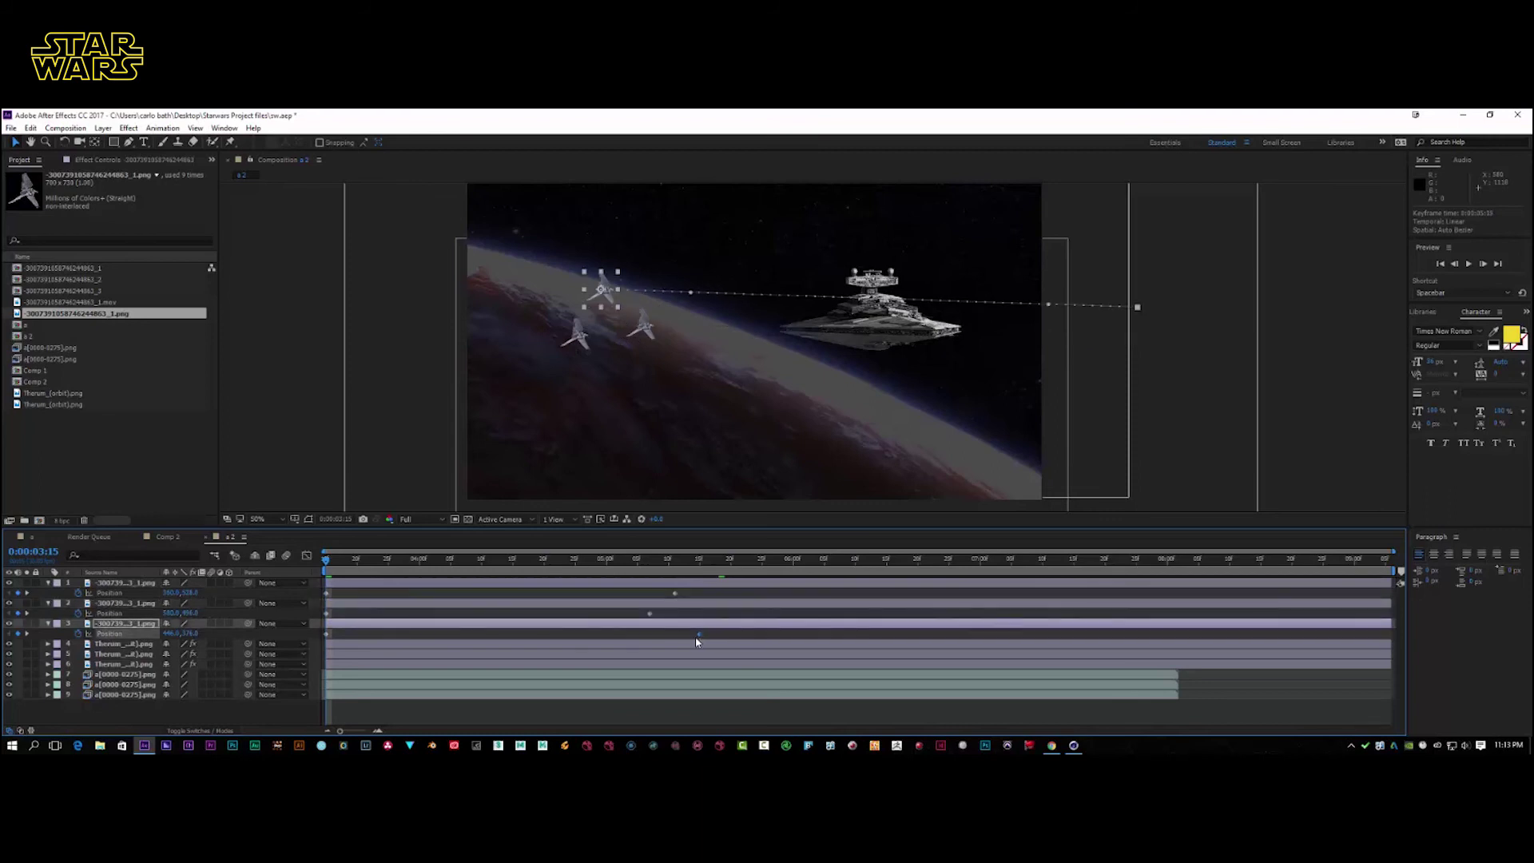
click(1469, 264)
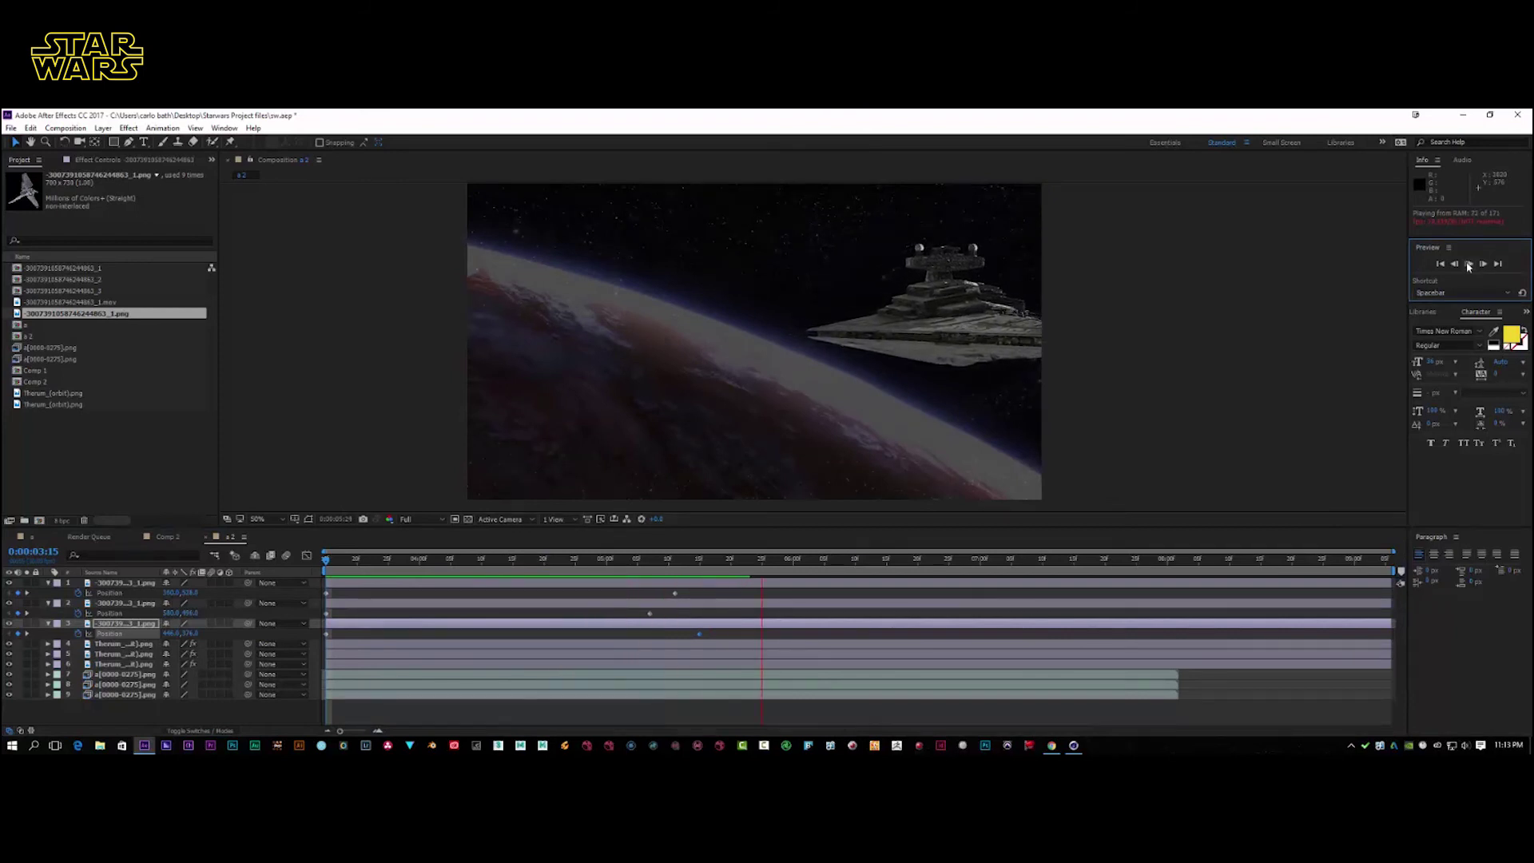
key(space)
Collapse the three shuttles' Position rows and preview the flyby from the start
drag(850, 563, 269, 561)
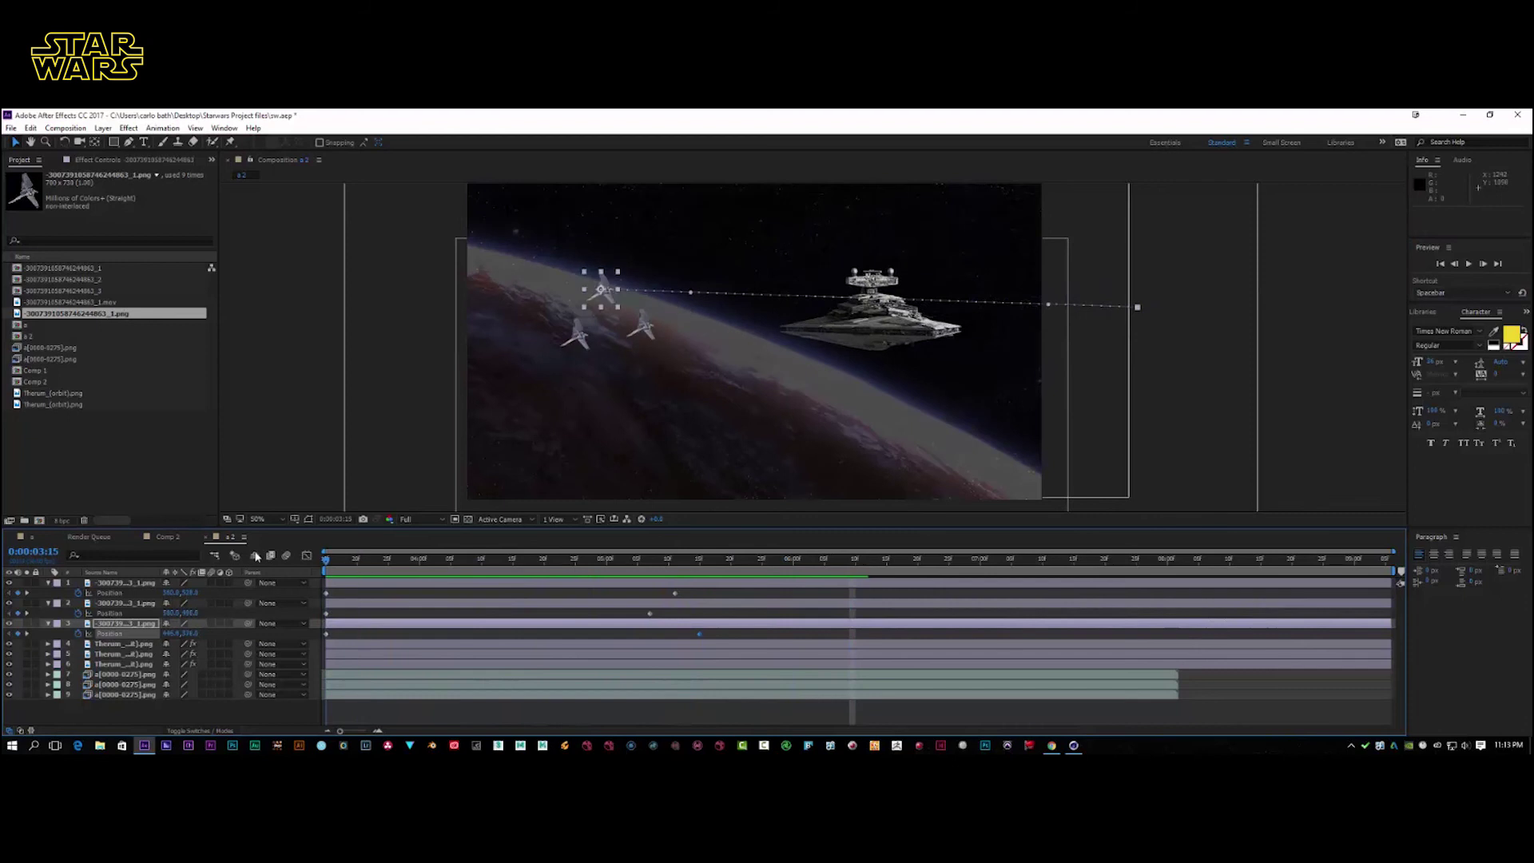
click(48, 583)
click(48, 593)
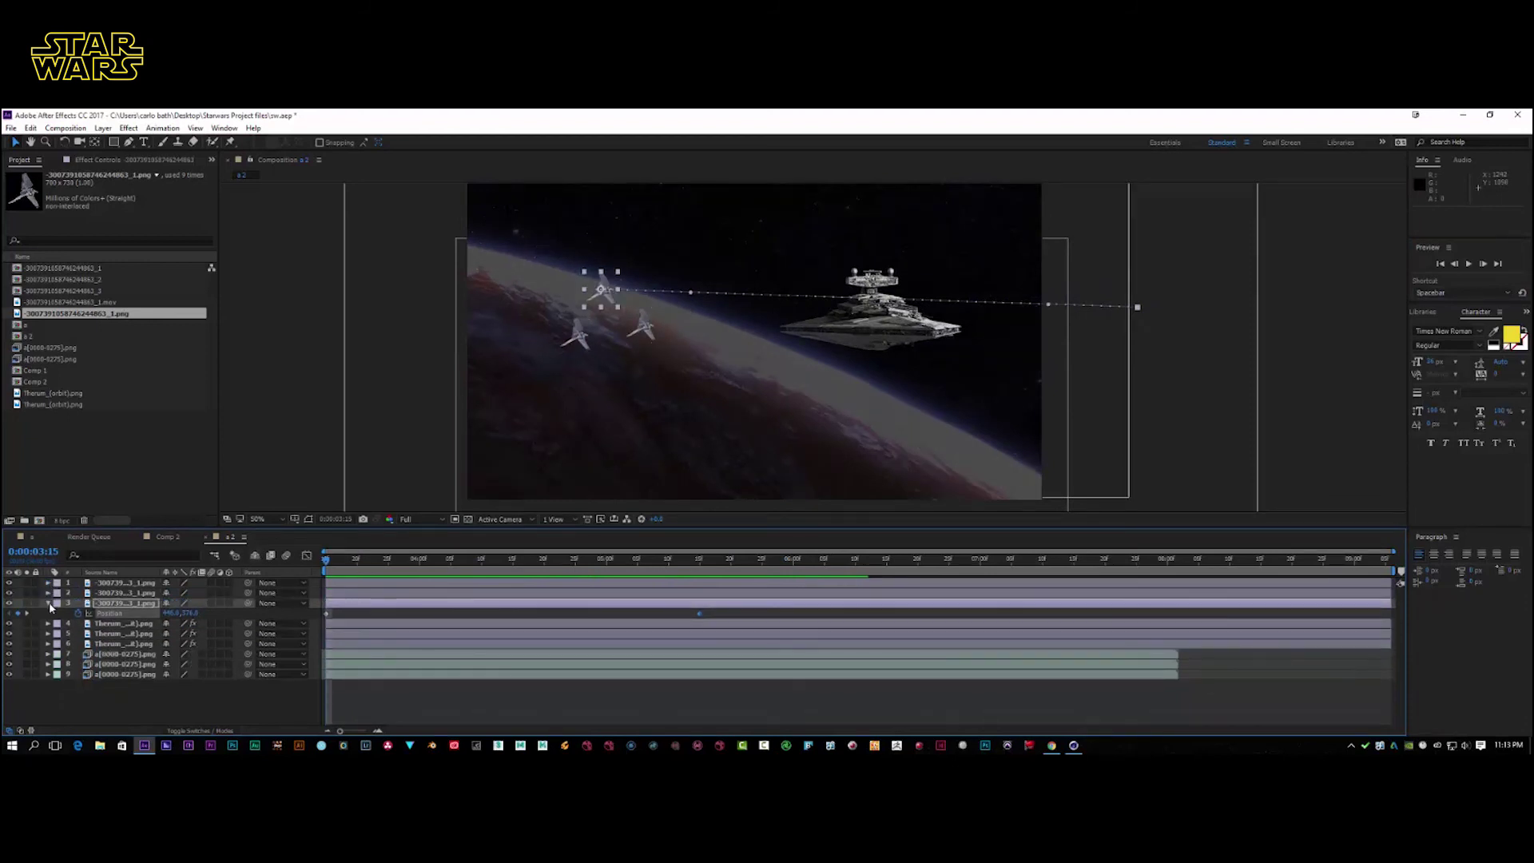
click(48, 603)
click(1474, 266)
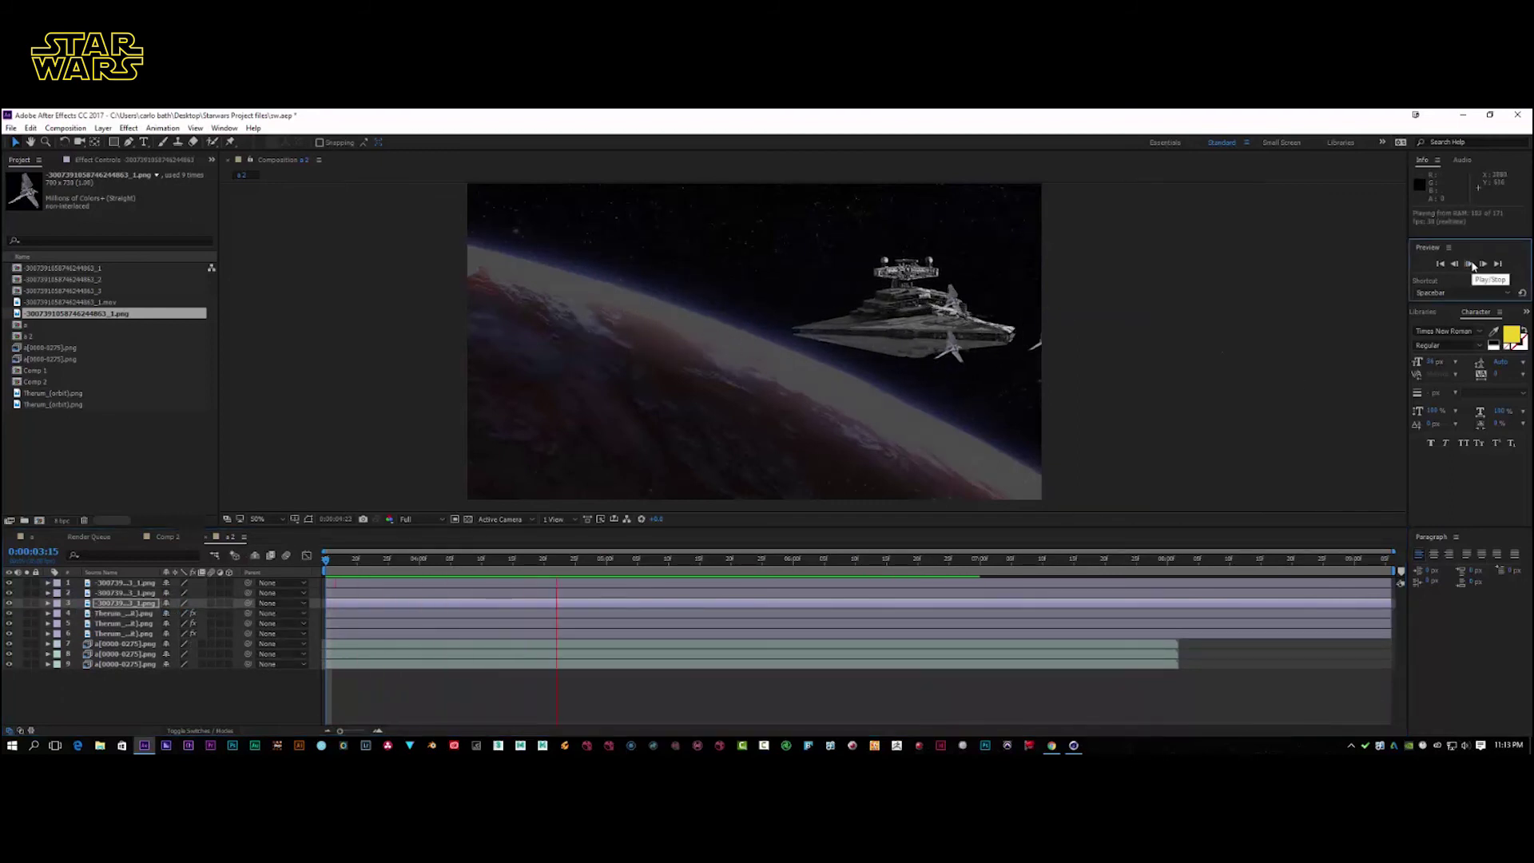
click(1474, 266)
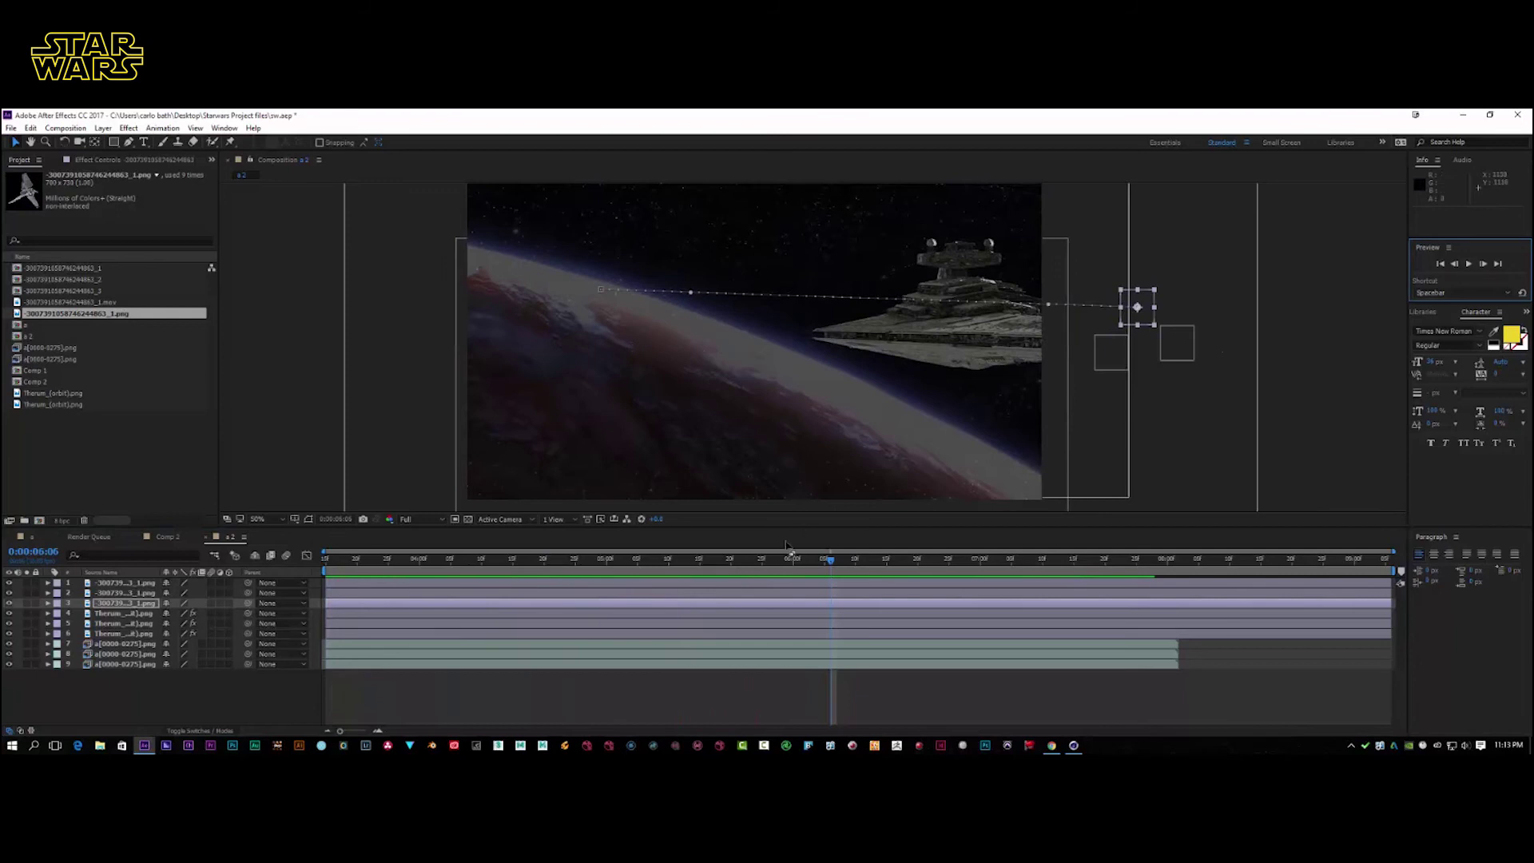
mouse_move(829, 564)
mouse_down()
mouse_move(773, 565)
mouse_move(830, 565)
mouse_up()
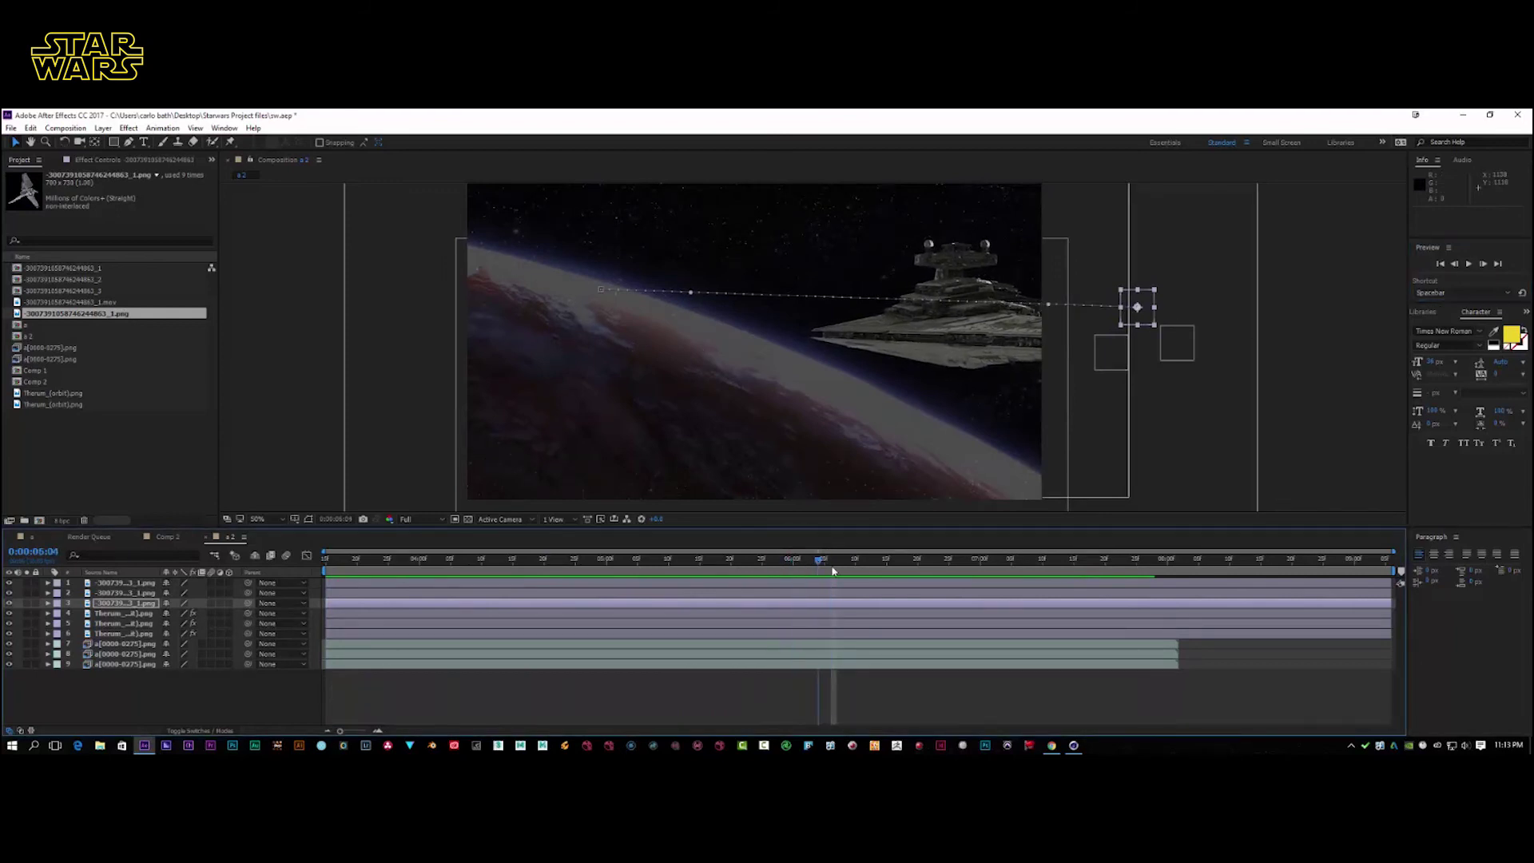
Expand the a[0000-0275].png layer's Transform group and begin lowering its Opacity
click(48, 644)
click(58, 664)
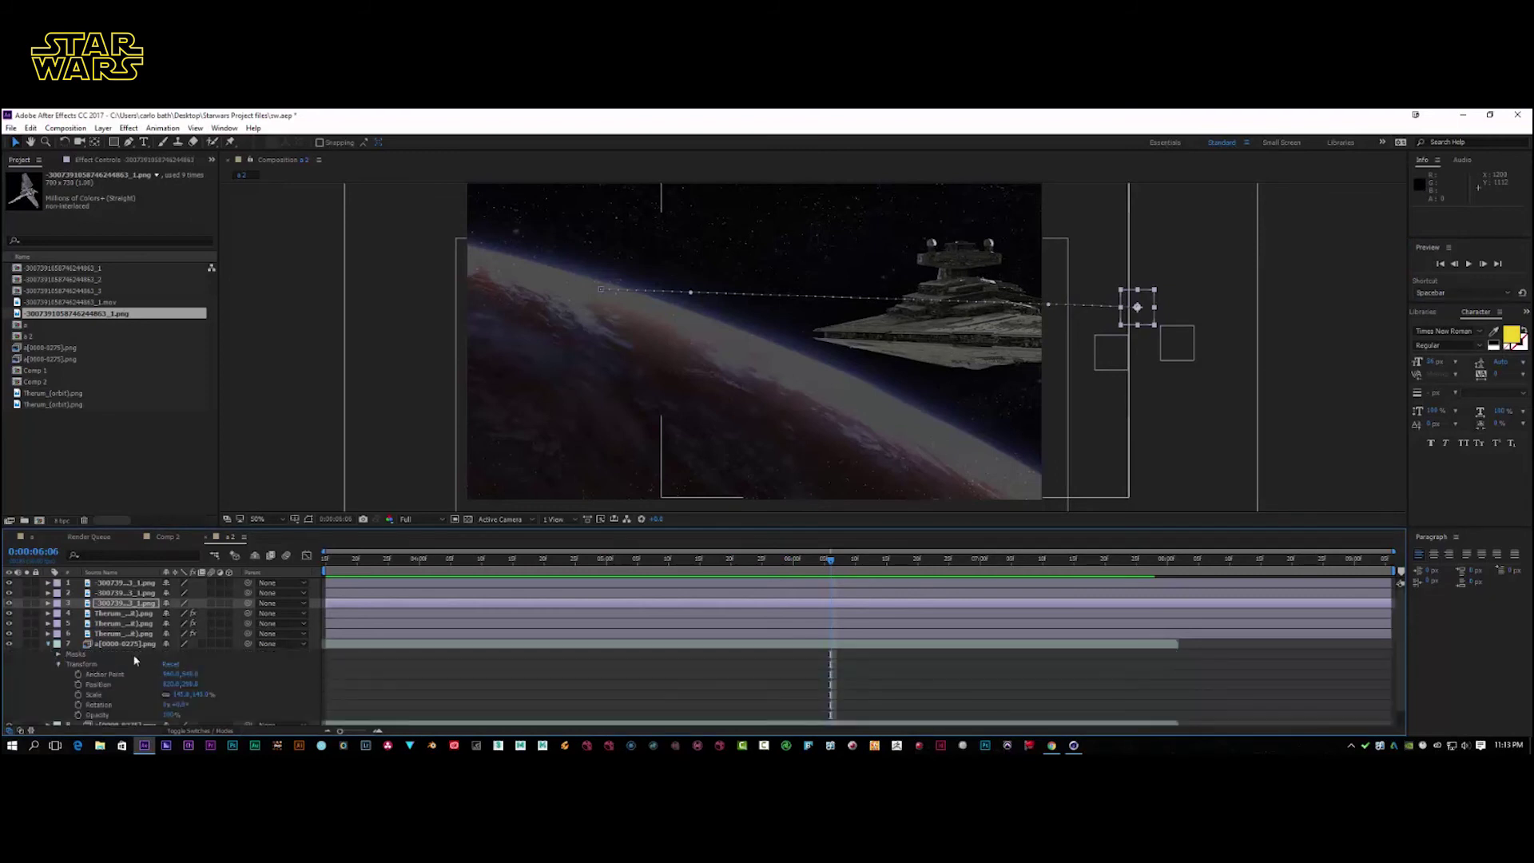
drag(173, 719, 137, 714)
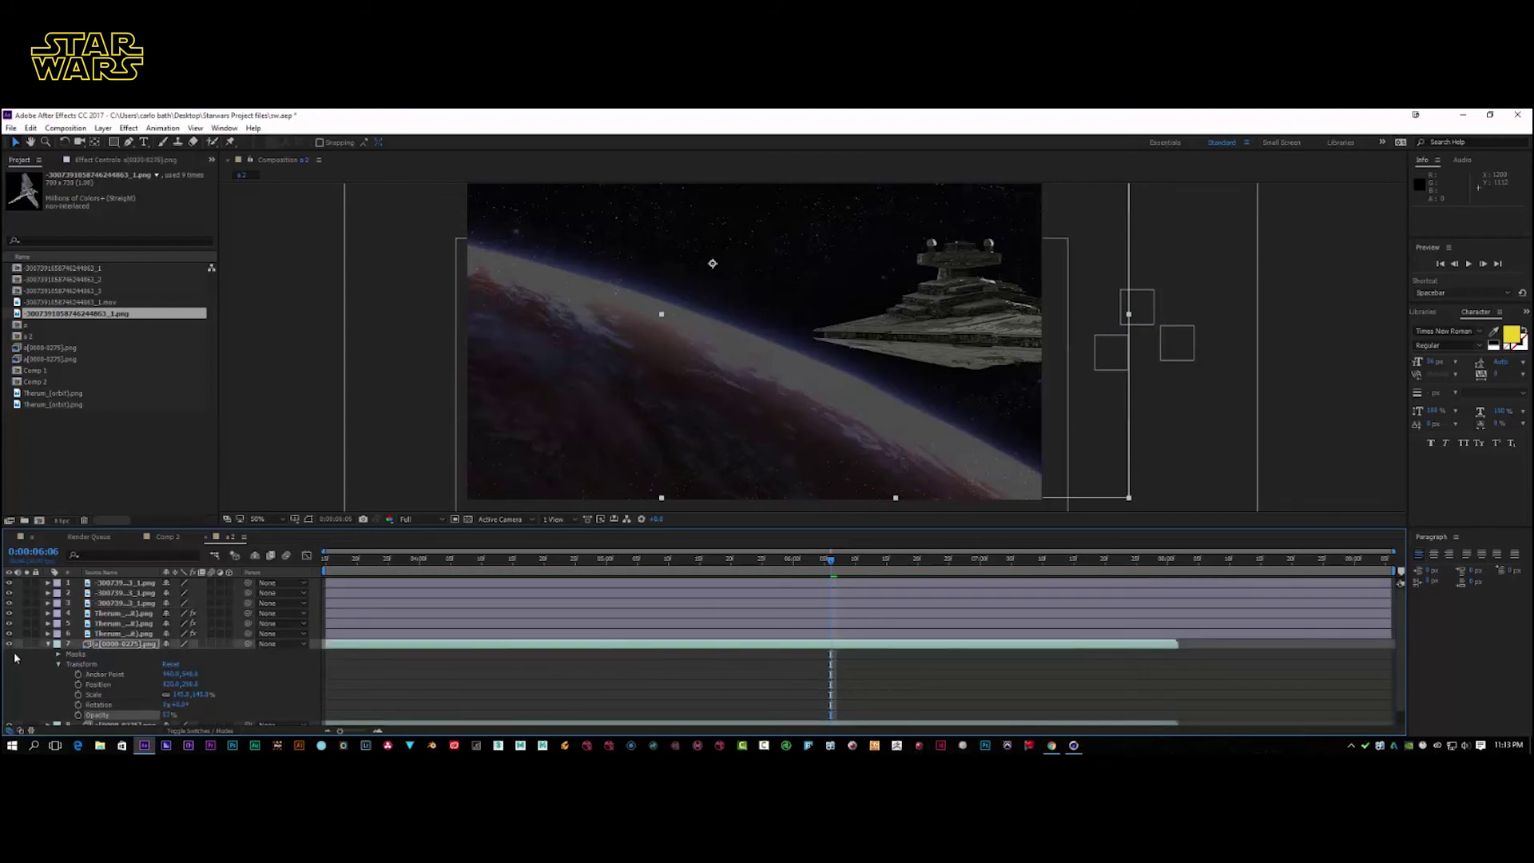
Collapse the Star Destroyer layer, move to 0:00:03:24, and select the three shuttle layers
click(49, 645)
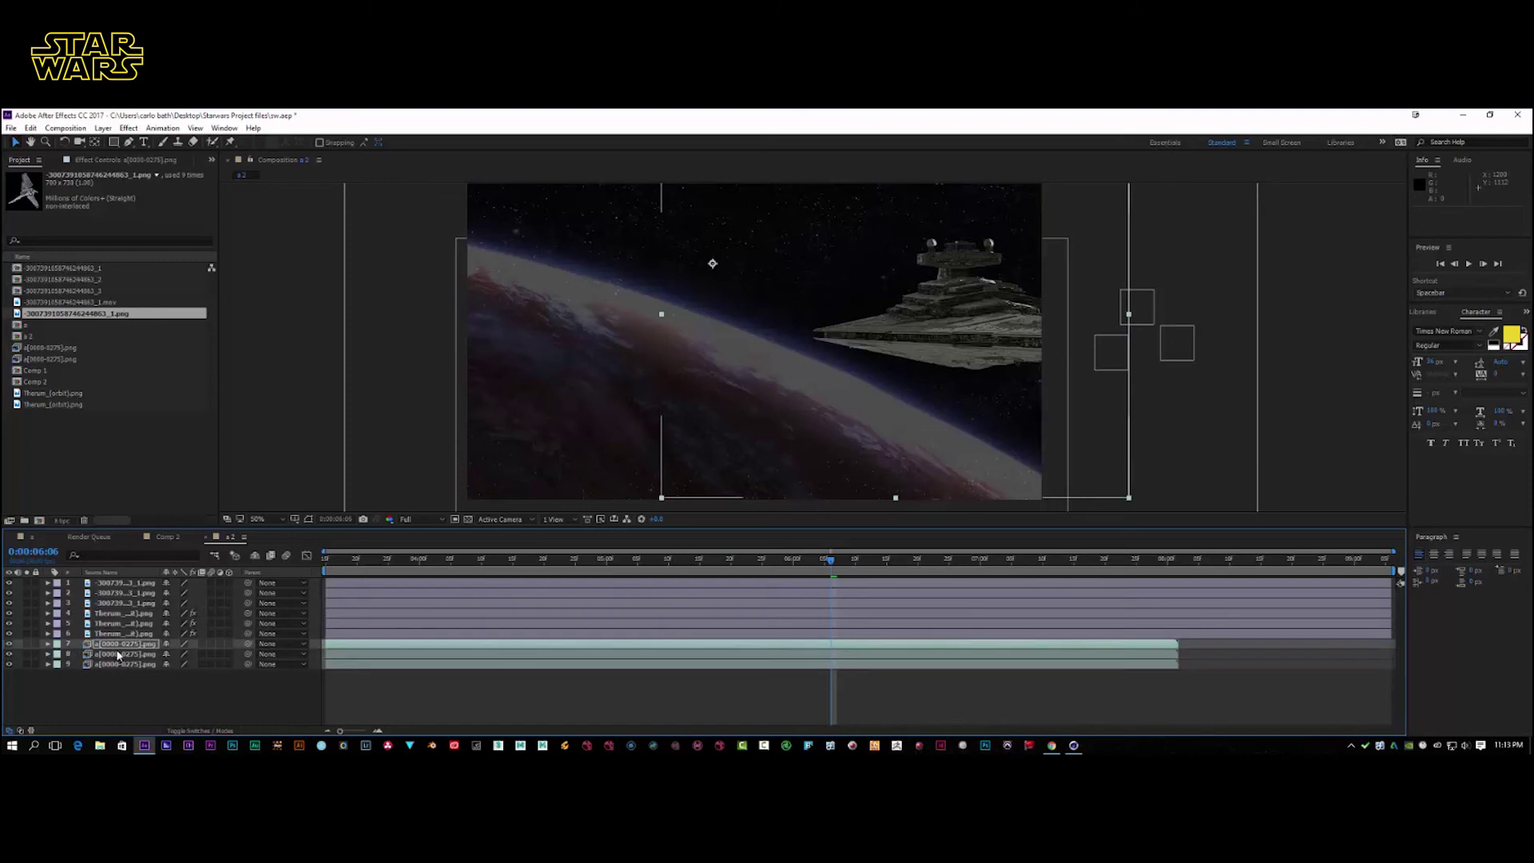
drag(831, 564, 384, 561)
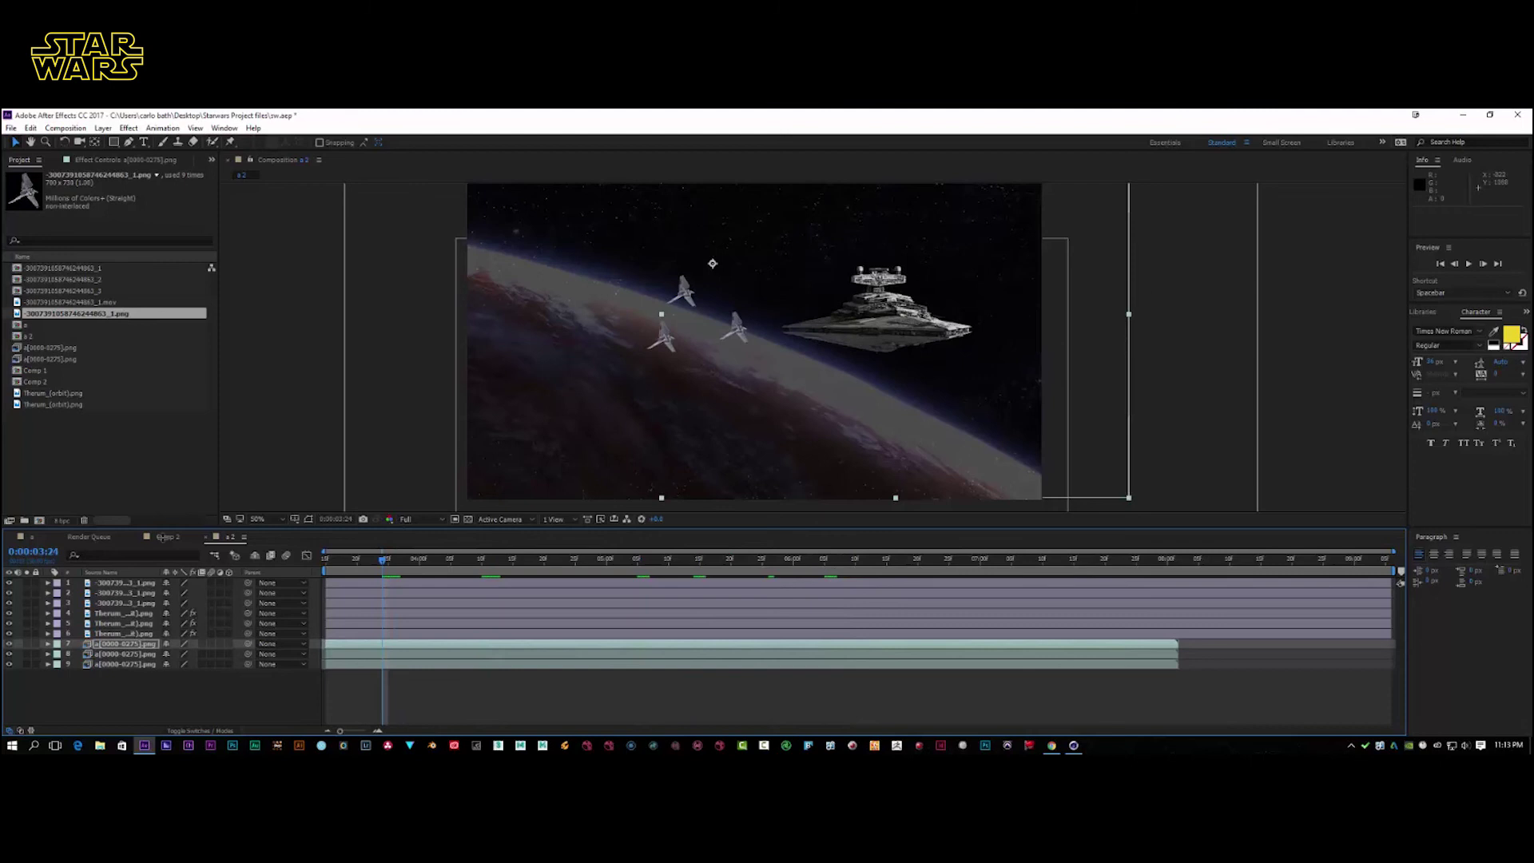
click(109, 584)
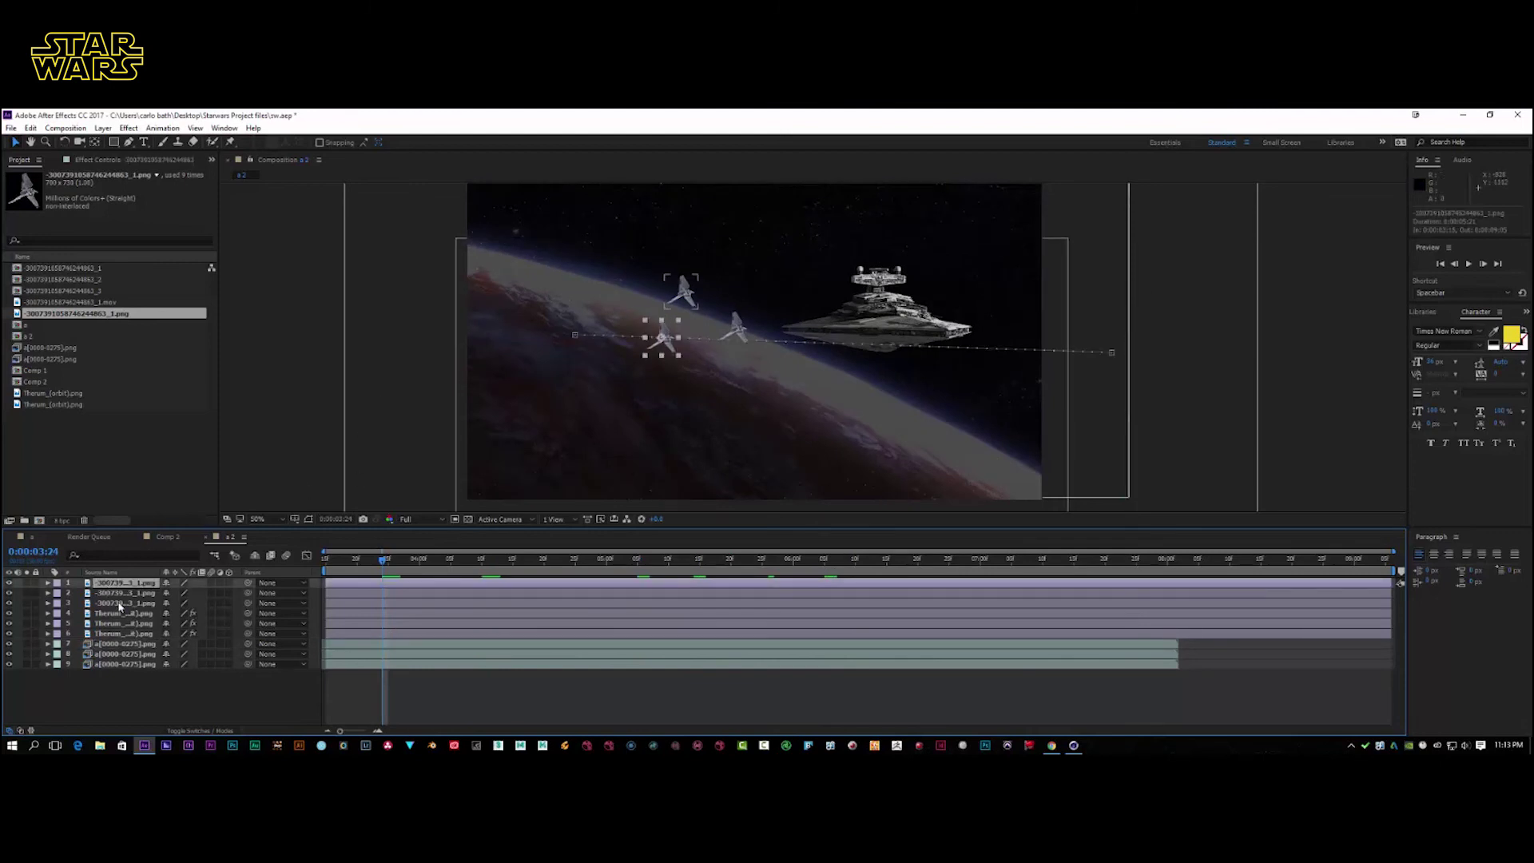
shift+click(120, 603)
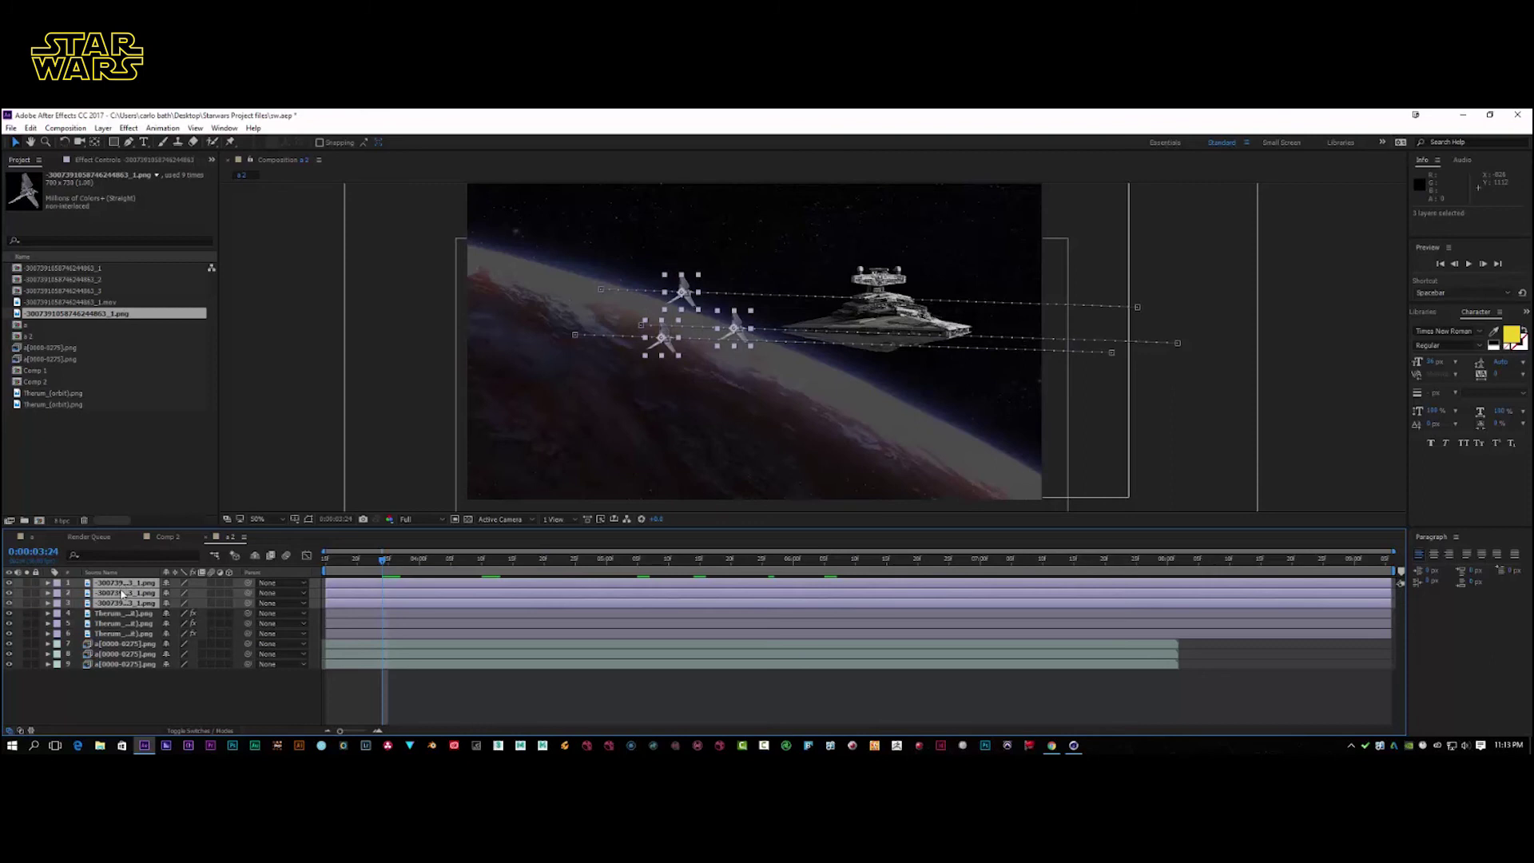
right_click(122, 596)
Apply a Blur & Sharpen > Radial Blur effect to the three shuttle layers
mouse_move(244, 425)
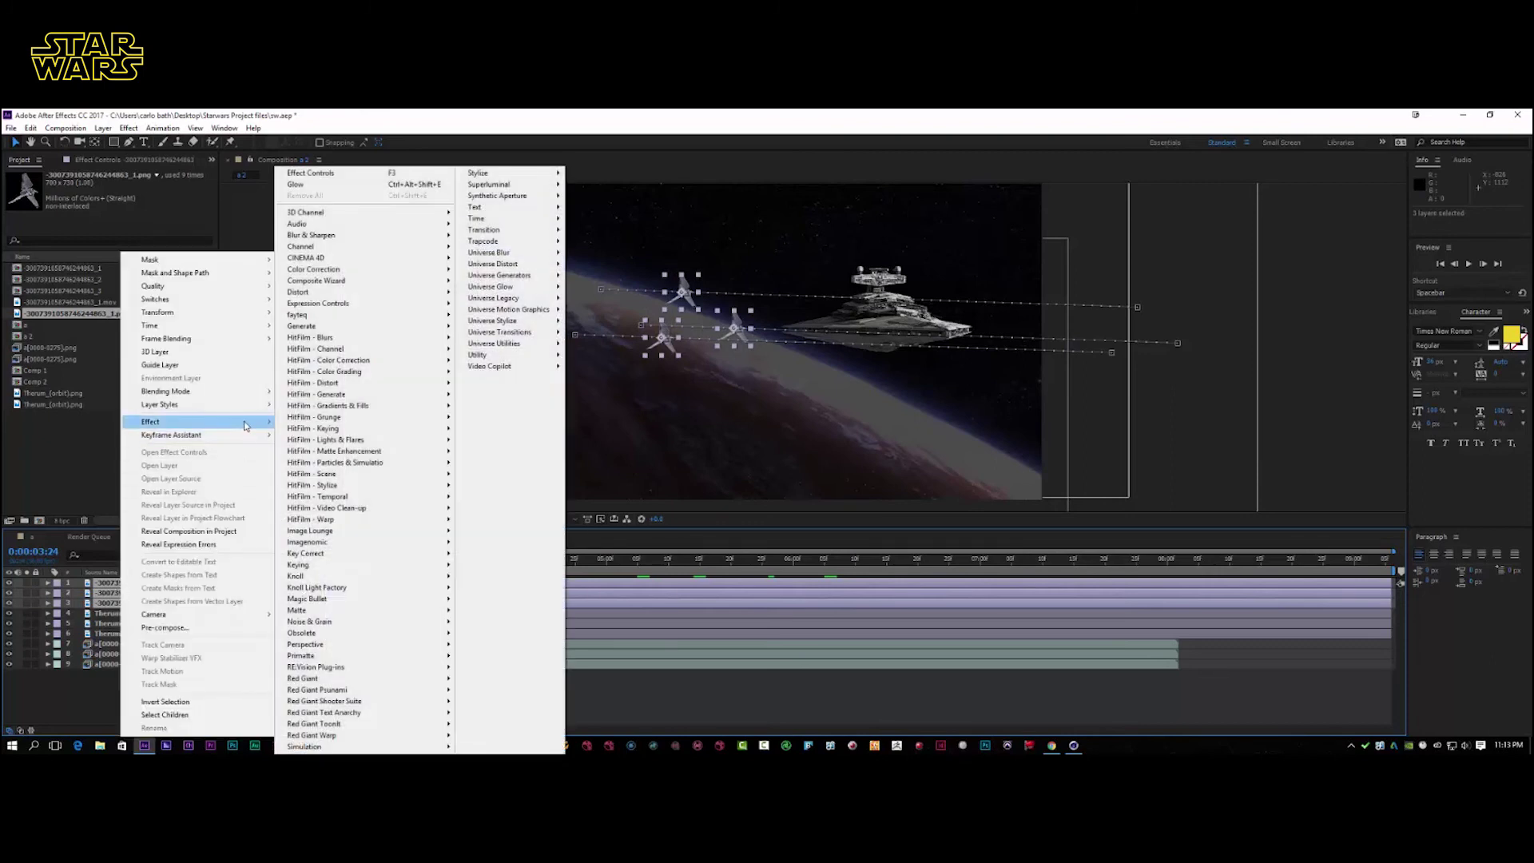
mouse_move(416, 241)
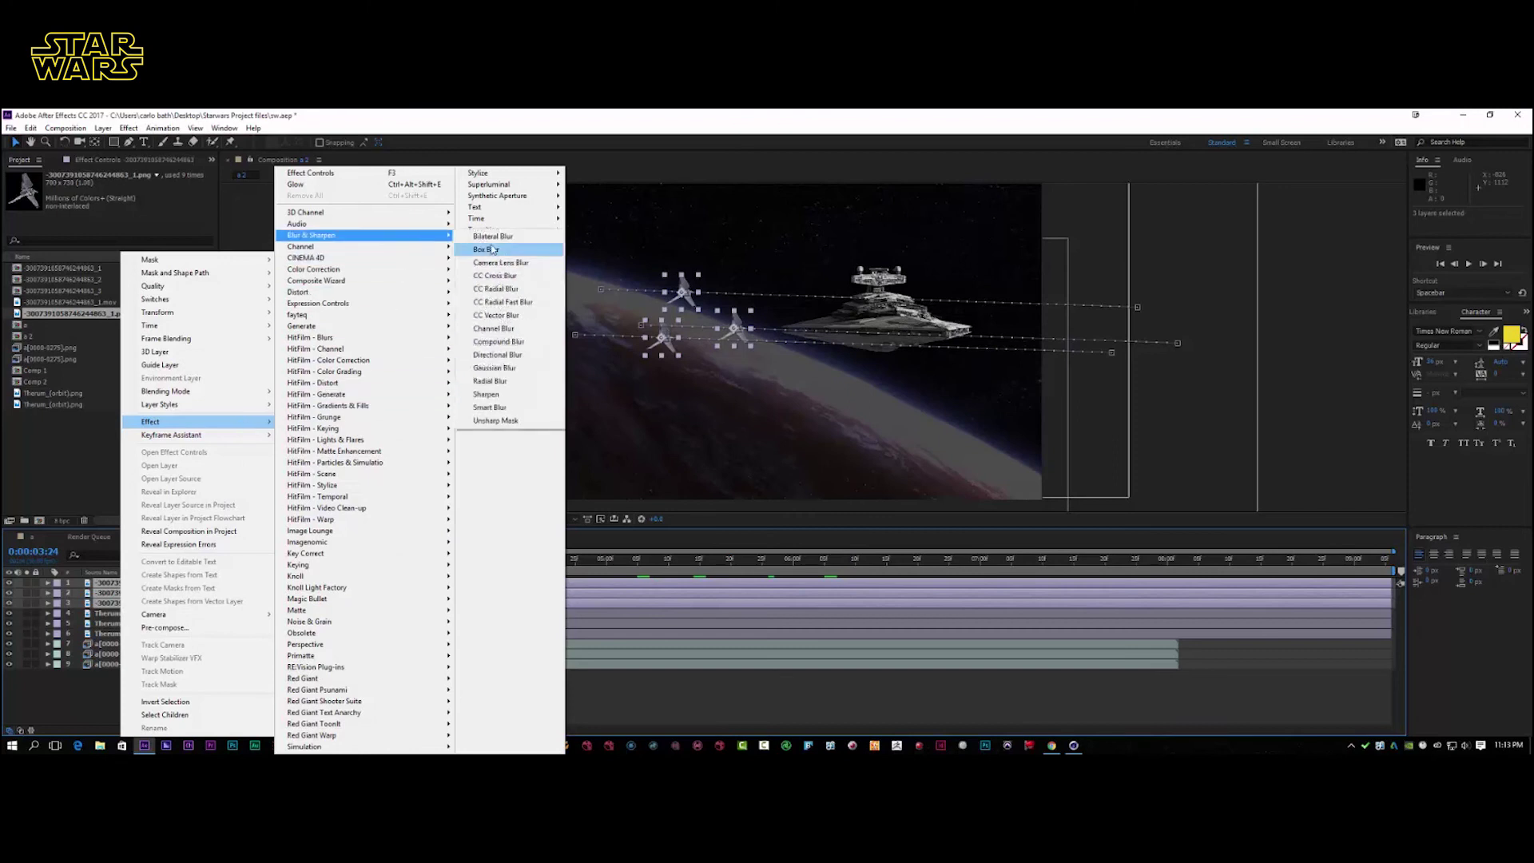
click(501, 382)
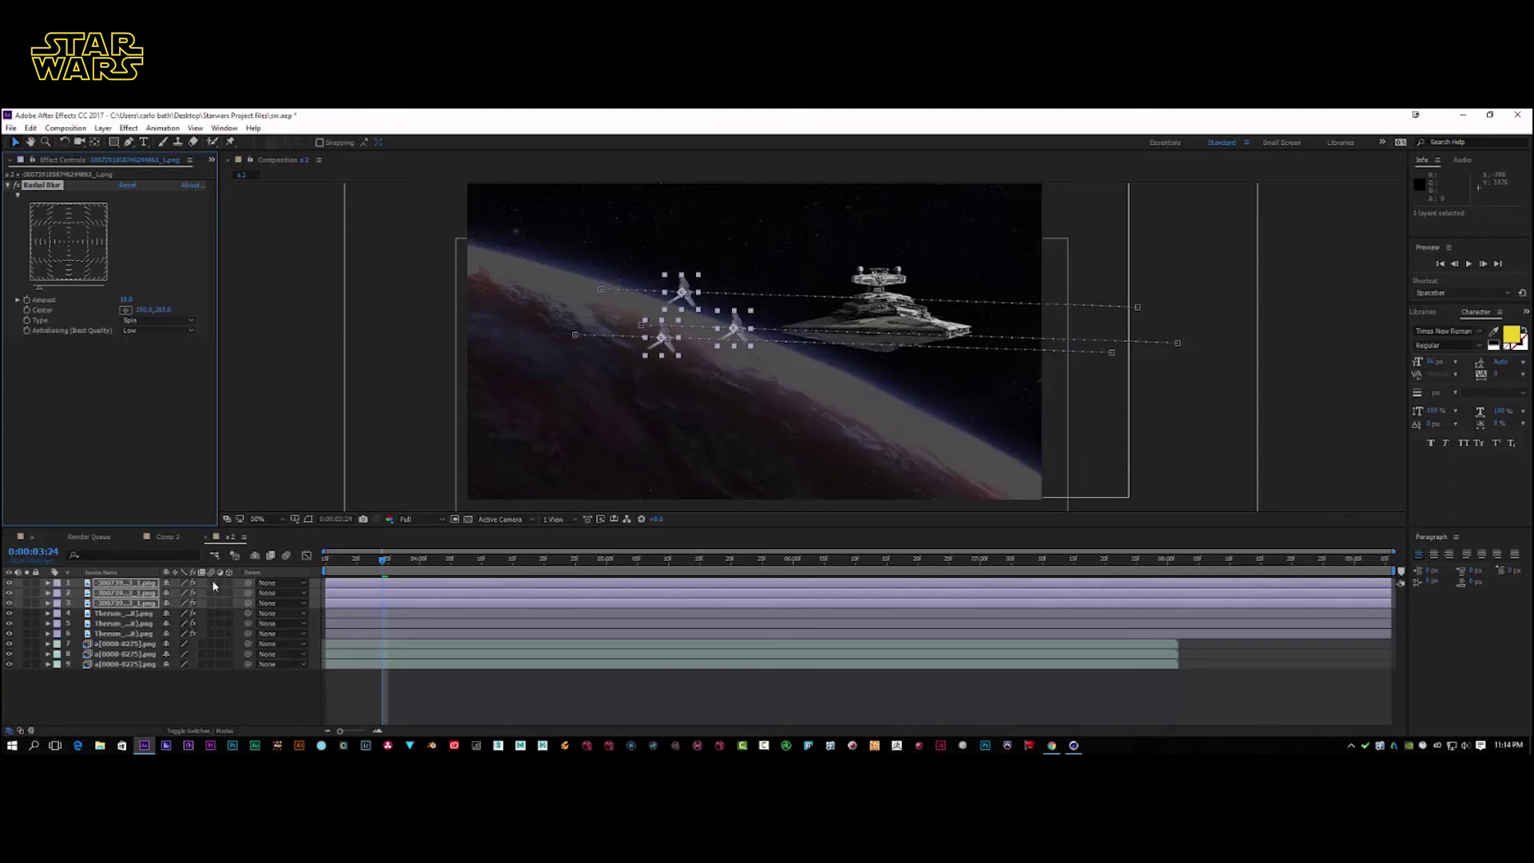
Enable layer and composition motion blur, then play the flyby from the shuttles' start
drag(212, 584, 213, 606)
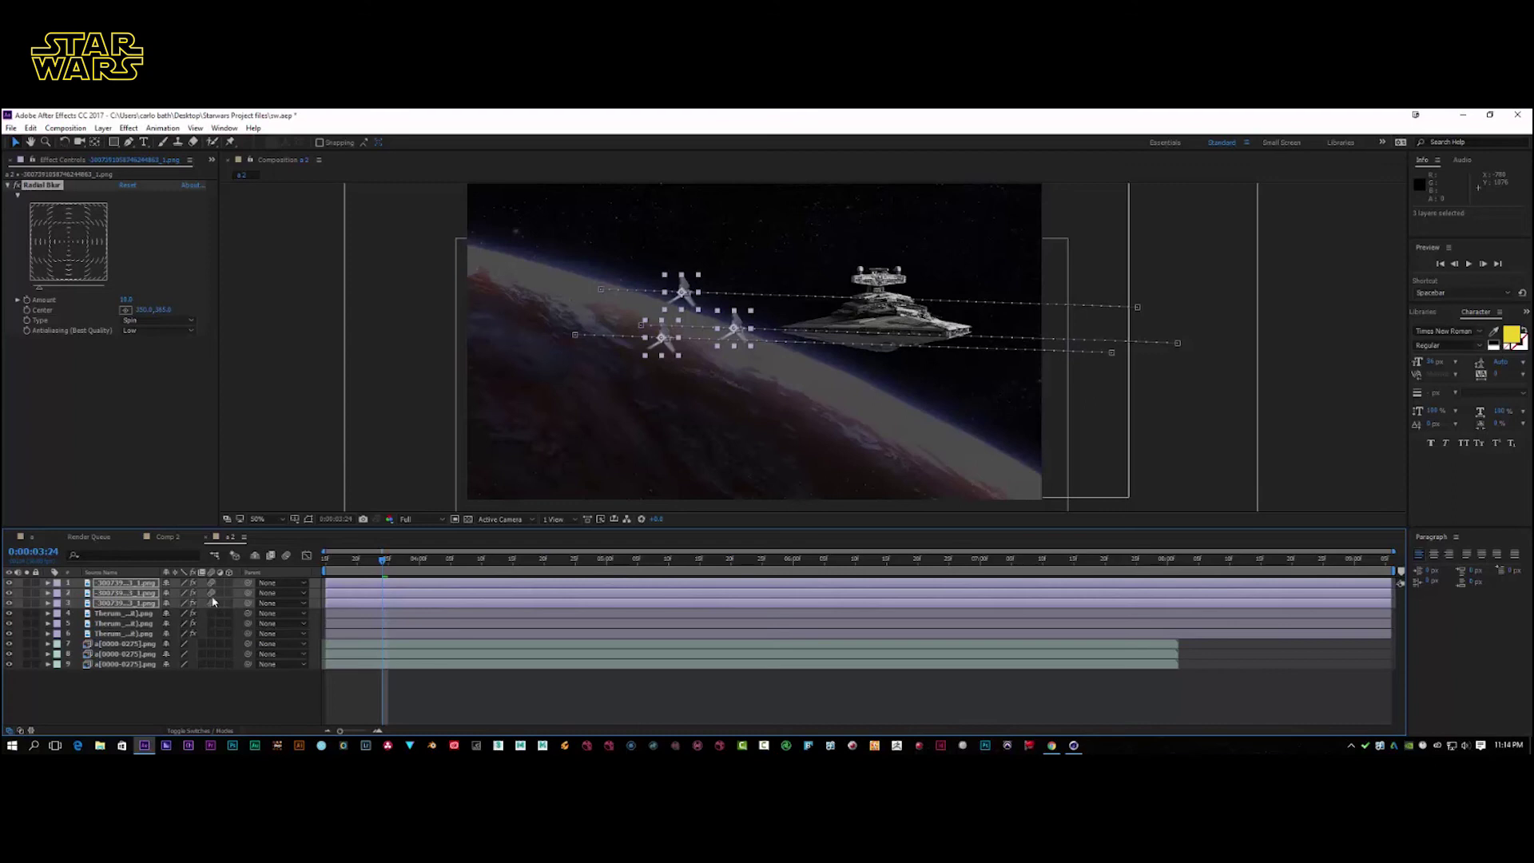
click(286, 557)
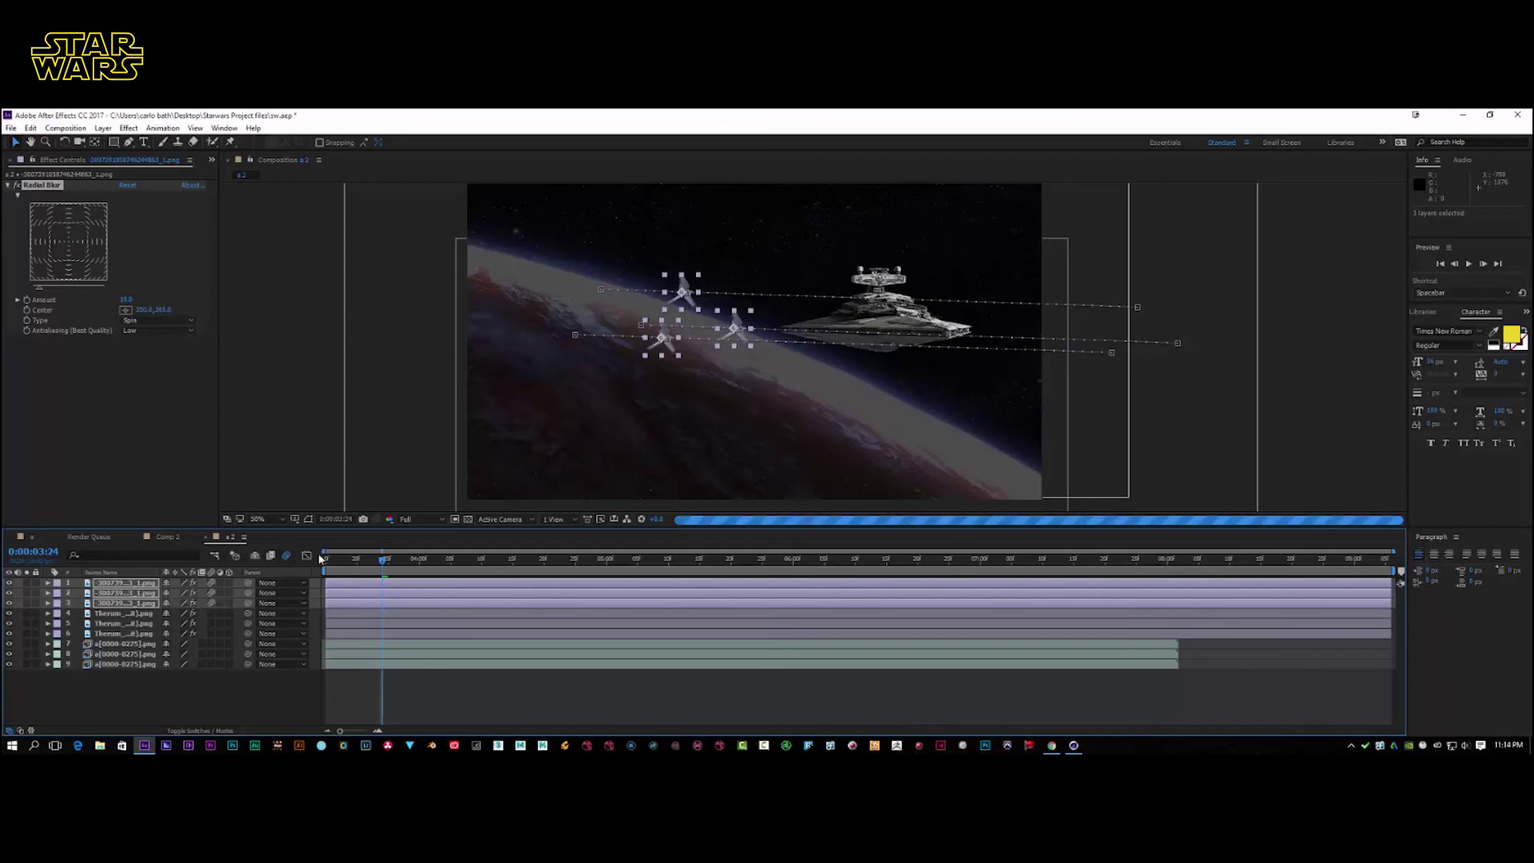
click(374, 560)
drag(373, 560, 325, 559)
click(1470, 265)
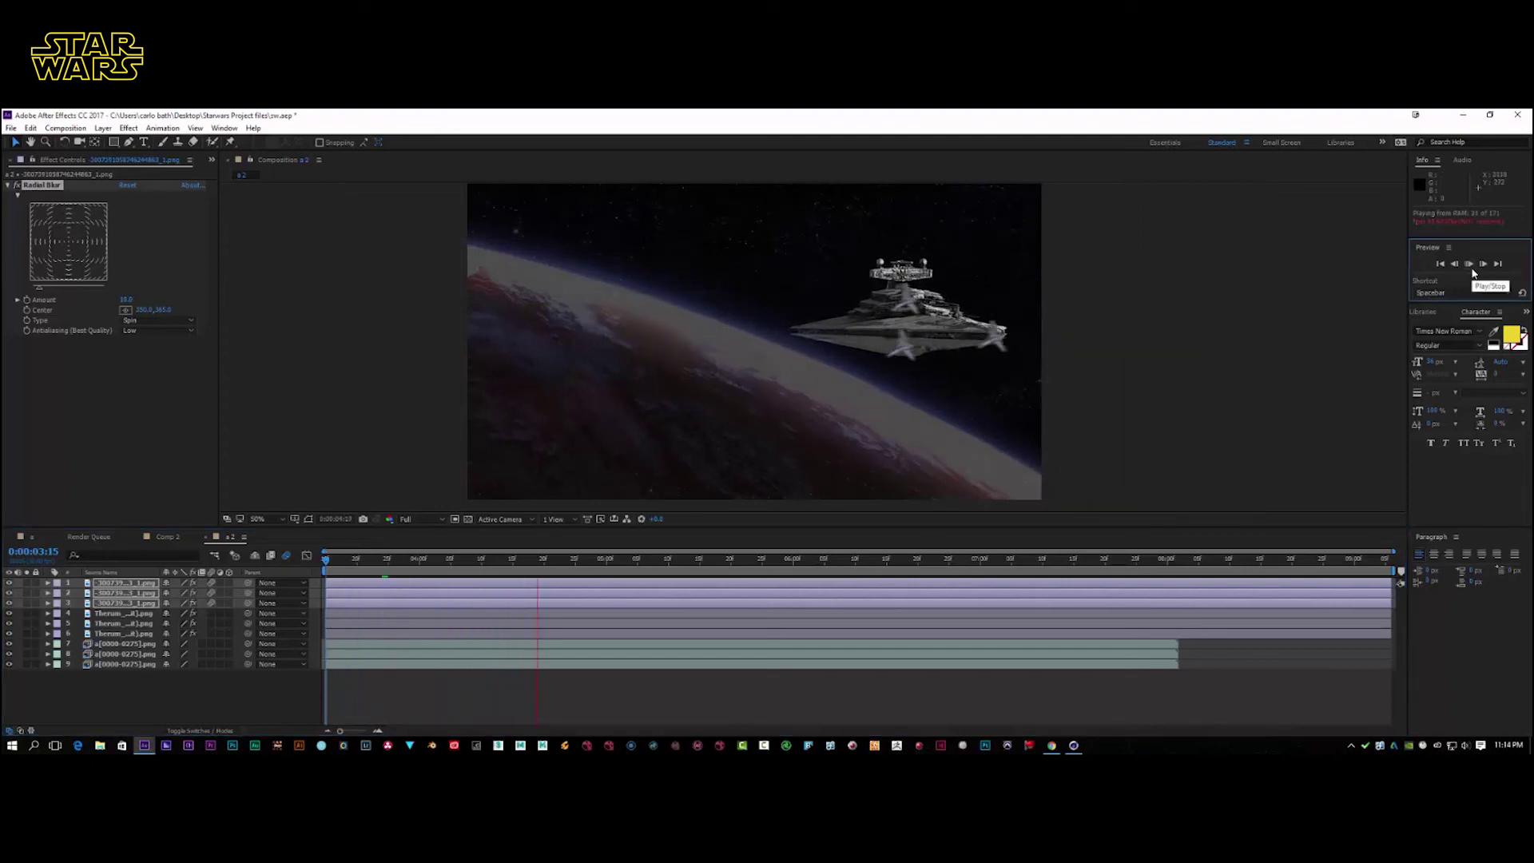
Lower the shuttles' Radial Blur Amount from 10 to about 5
key(space)
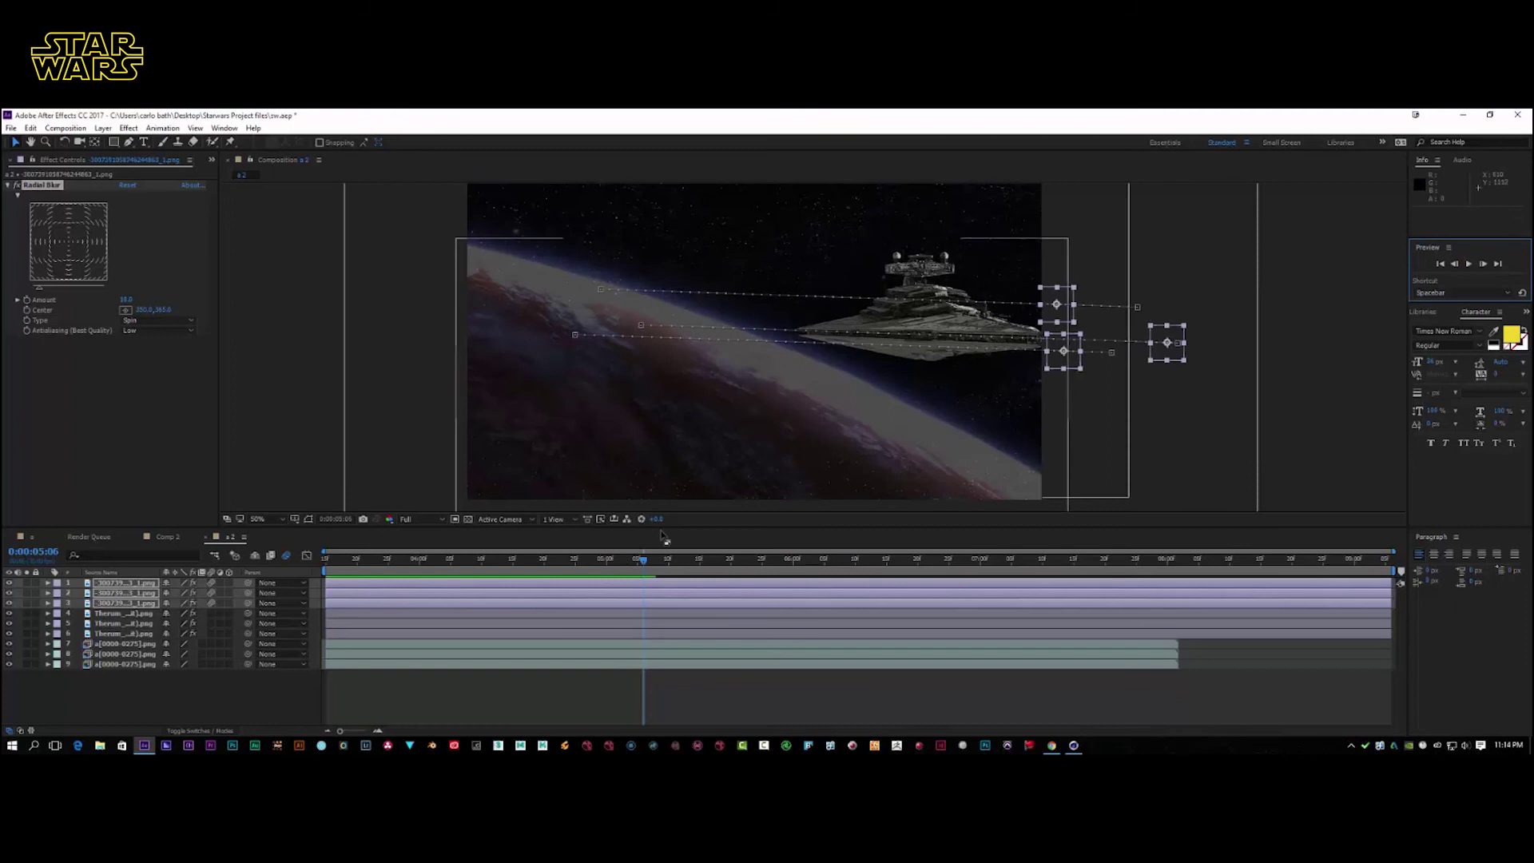
drag(648, 558, 394, 572)
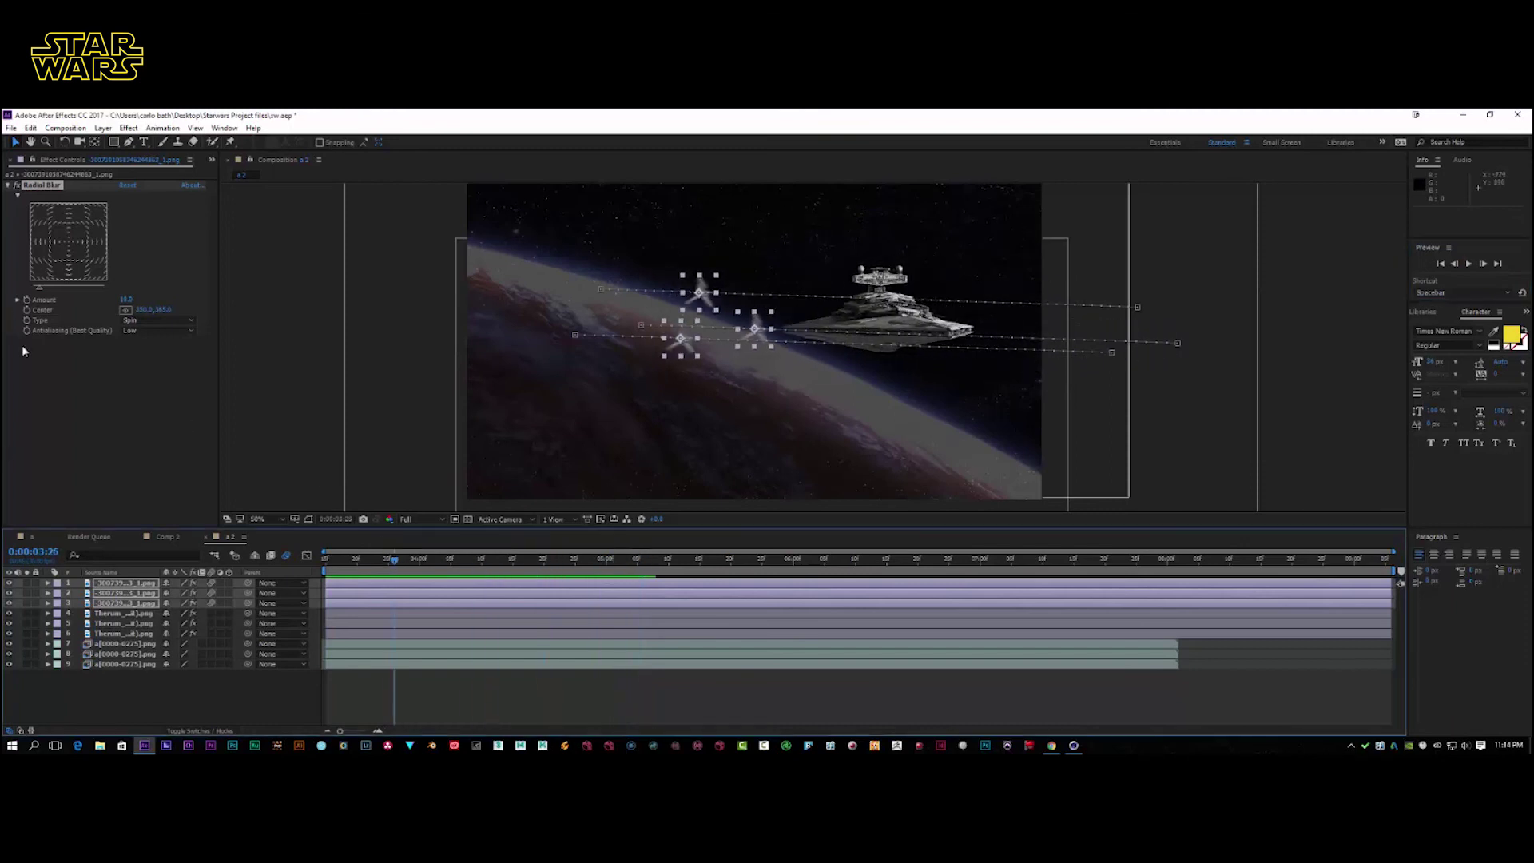
click(17, 299)
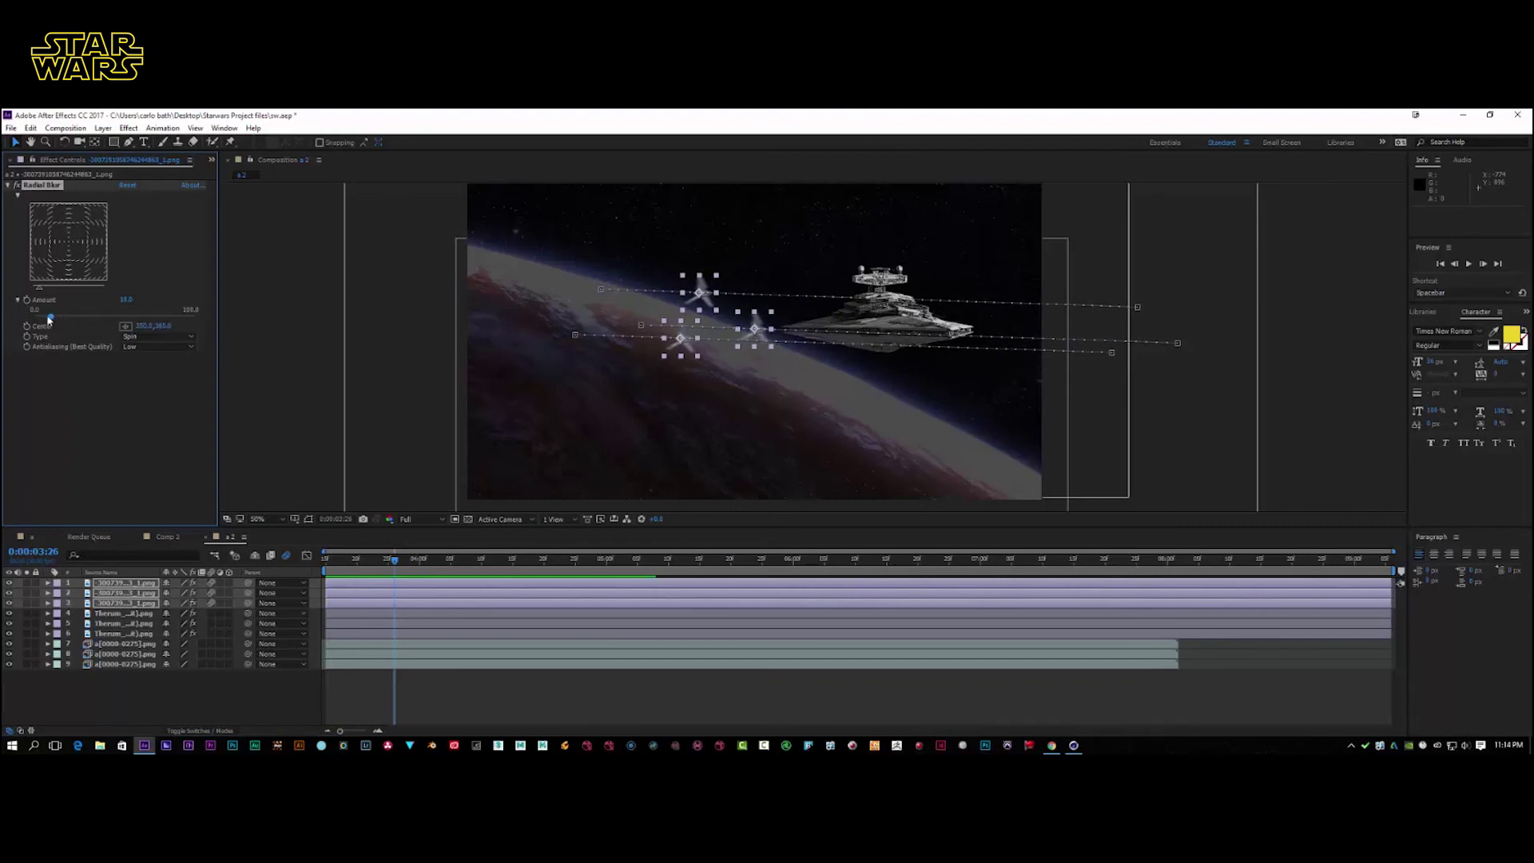
drag(49, 318, 46, 320)
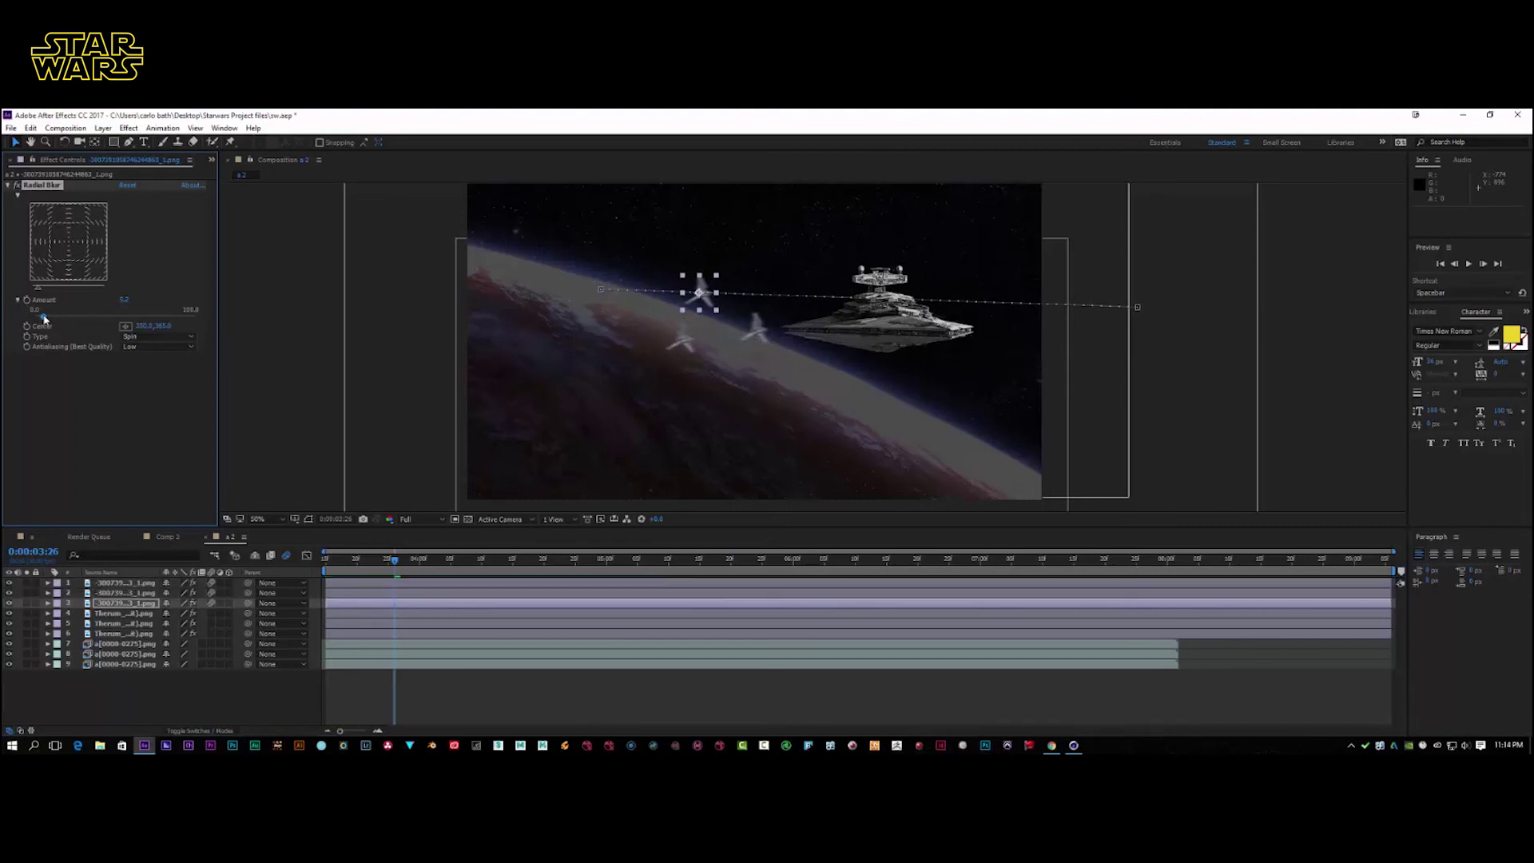
Replay the flyby from the start to check the softer blur
click(1471, 264)
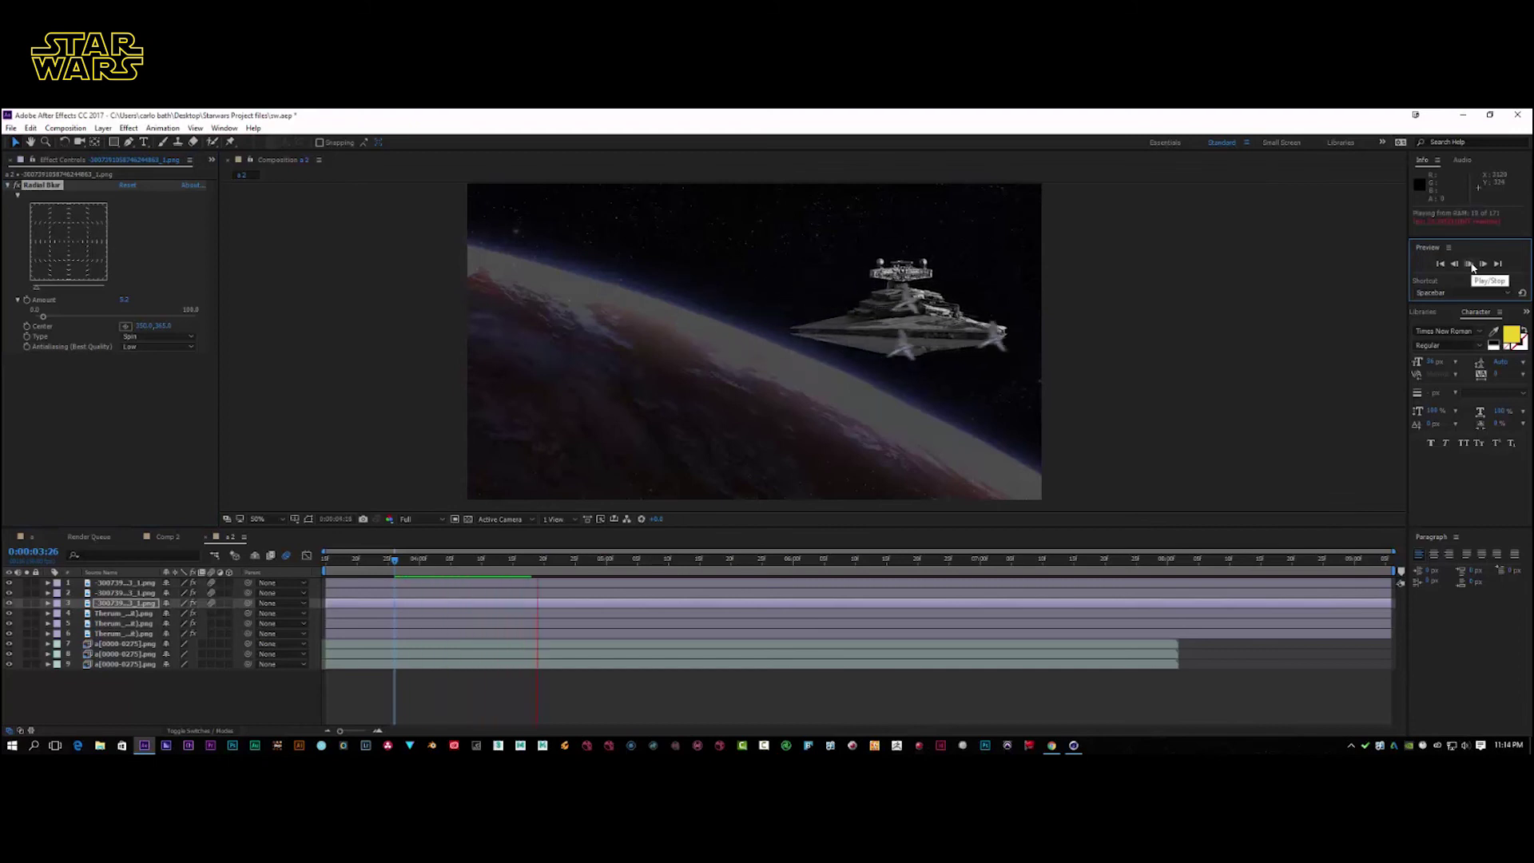
key(space)
drag(332, 558, 321, 560)
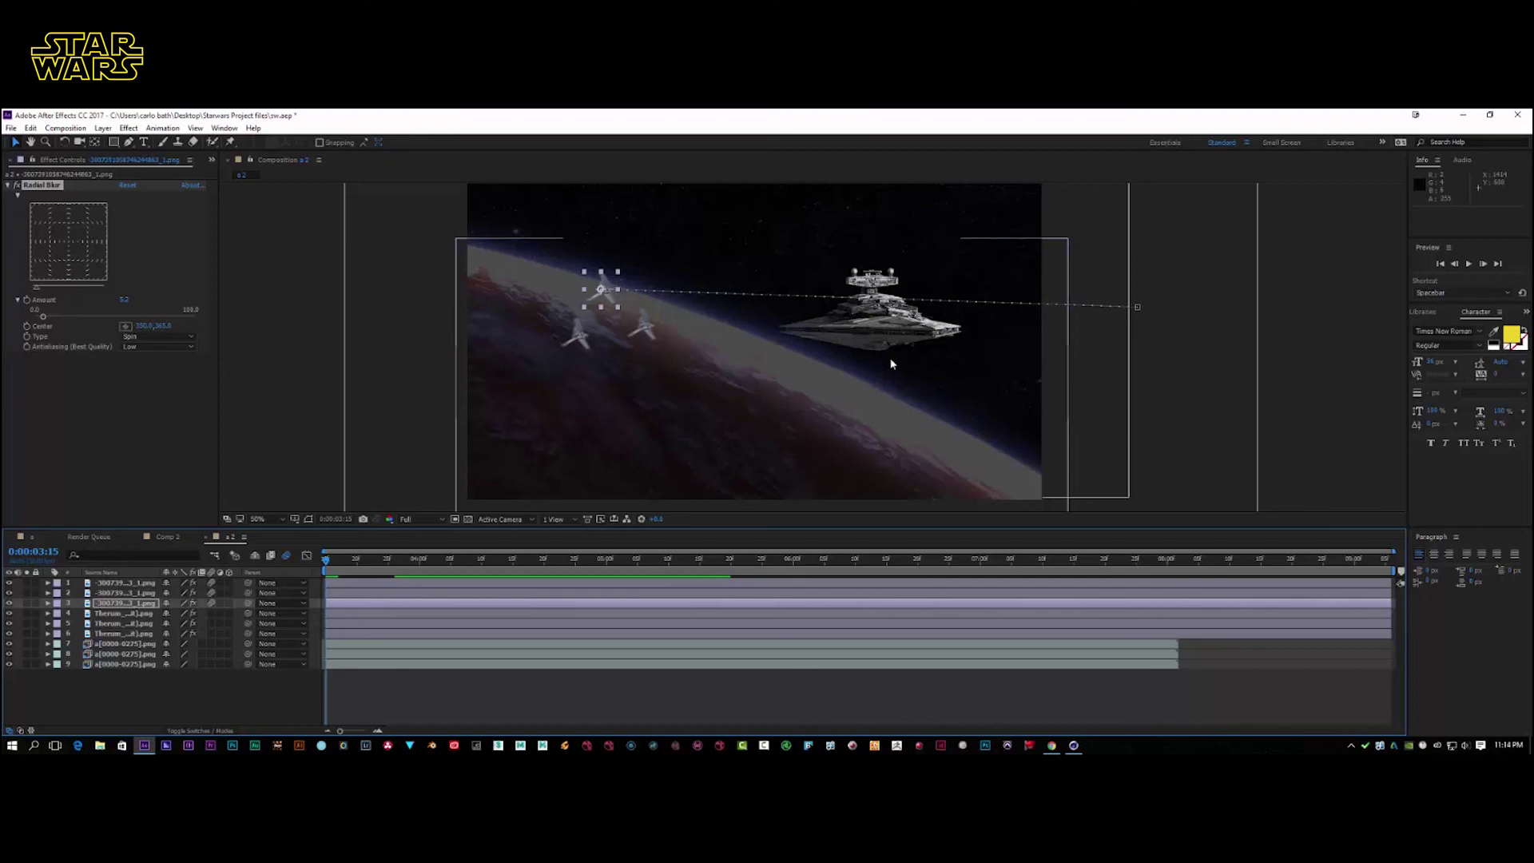
click(1467, 264)
key(space)
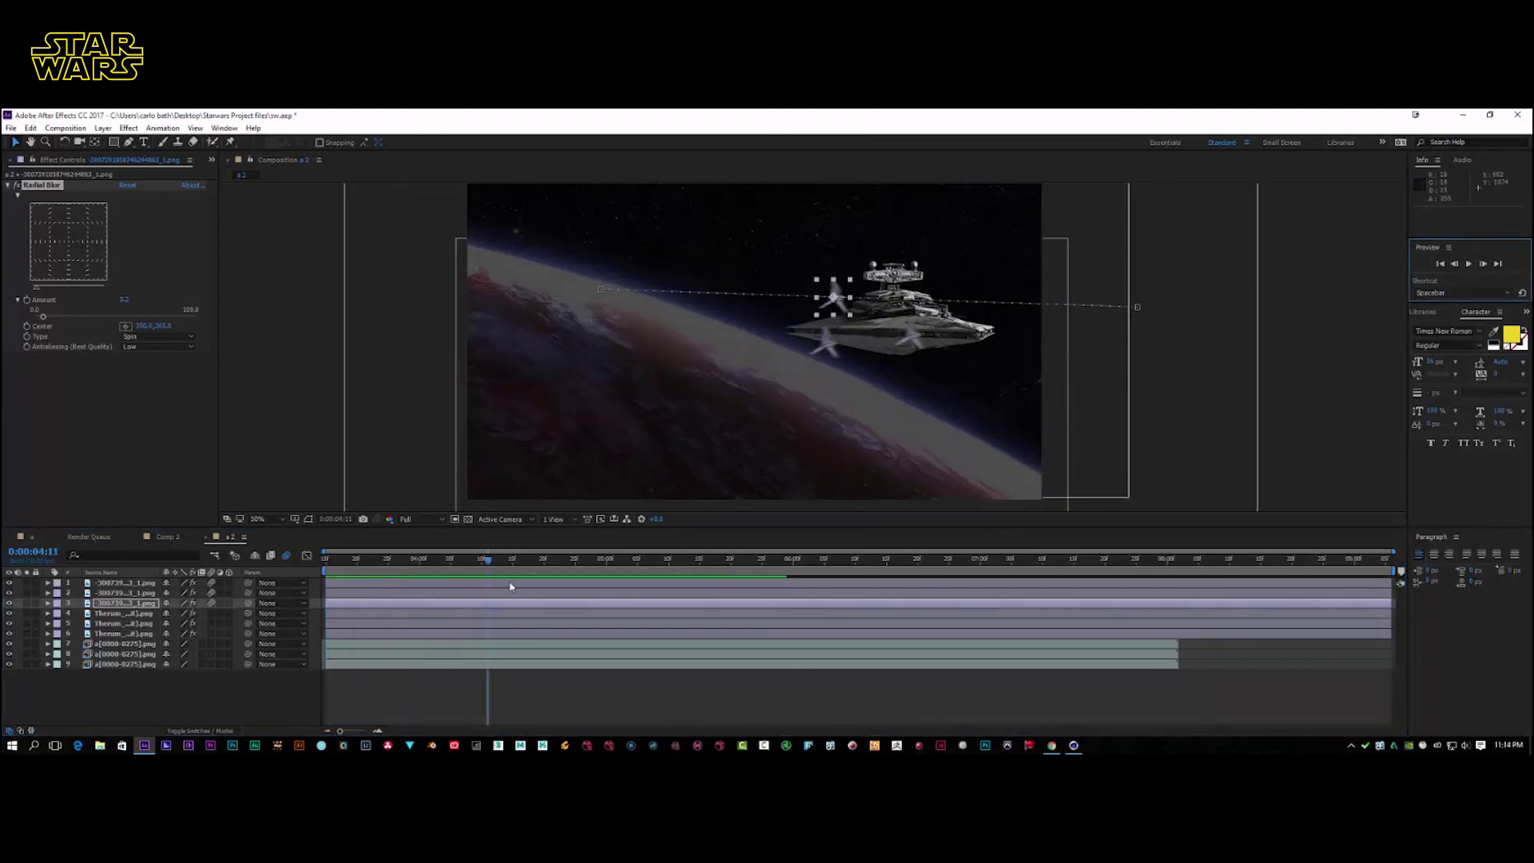
key(space)
Add a new adjustment layer and move it to the top of the layer stack
right_click(161, 696)
mouse_move(268, 579)
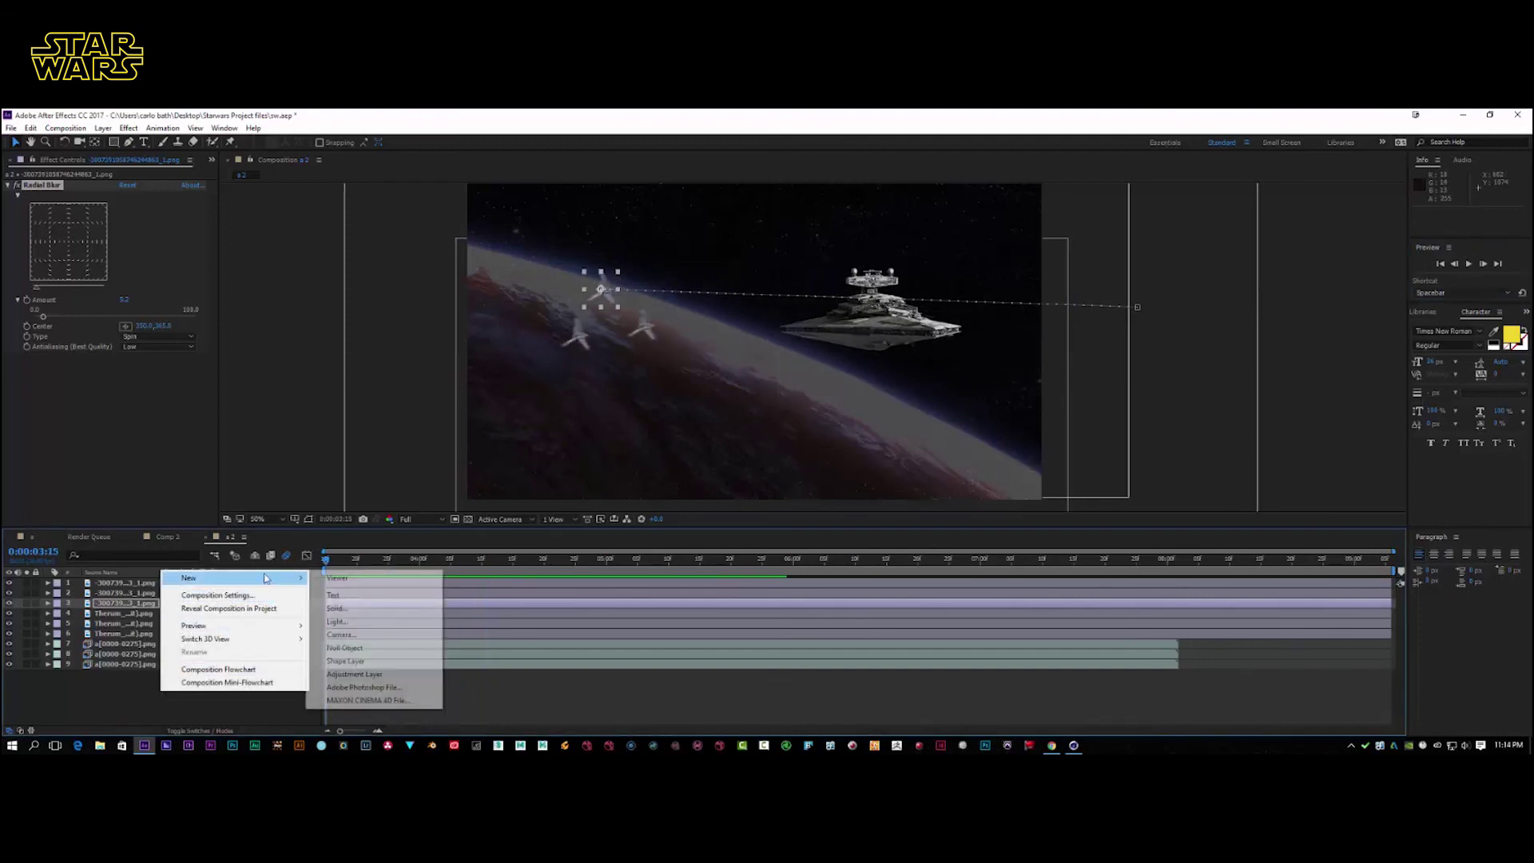
click(354, 673)
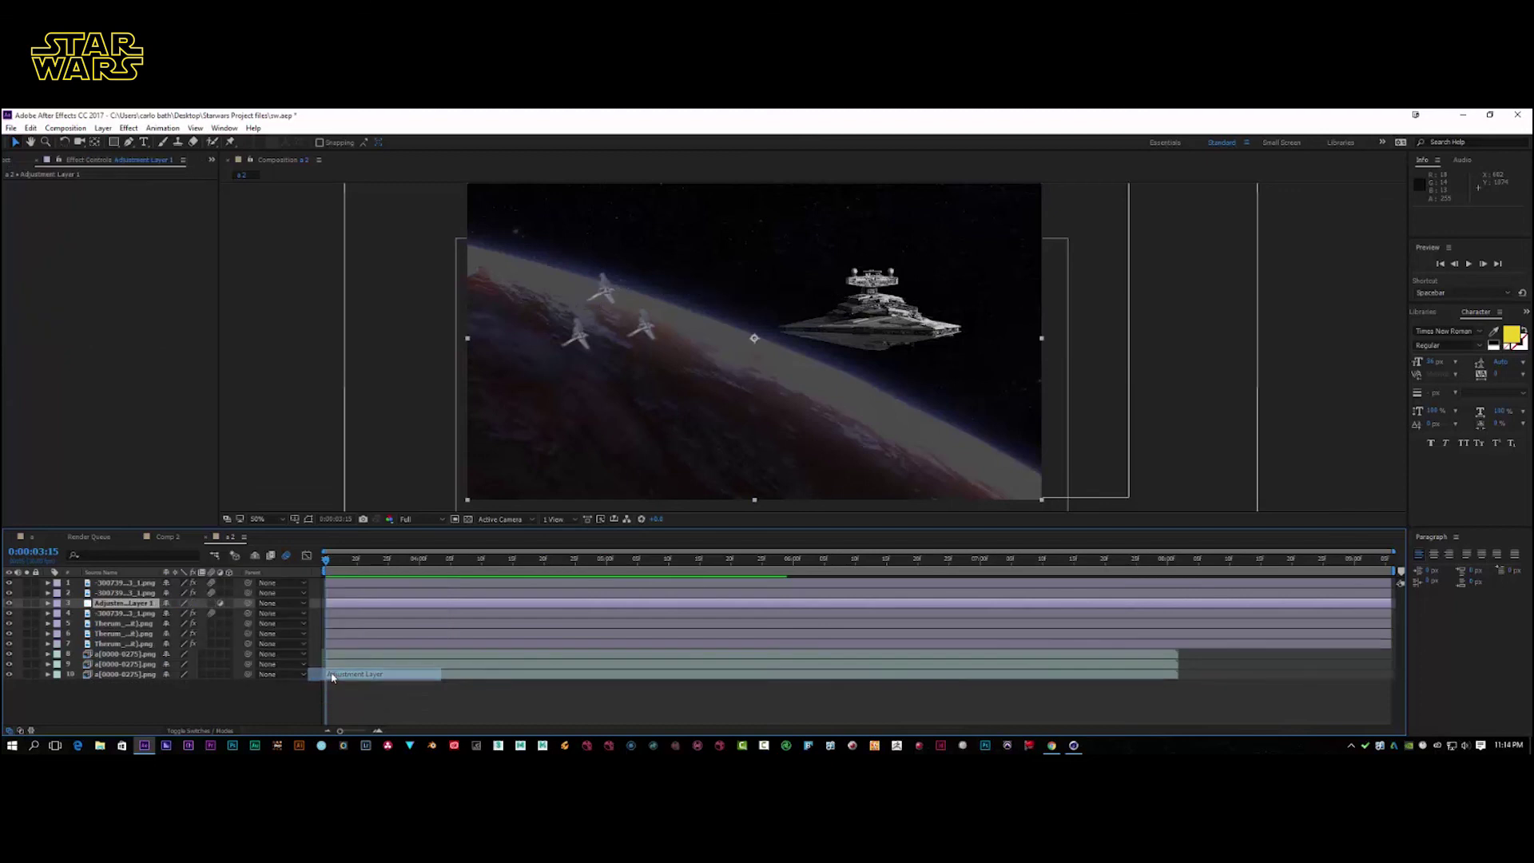
drag(116, 608, 110, 586)
Apply Curves to the adjustment layer, pull the curve down to darken, and preview
right_click(111, 585)
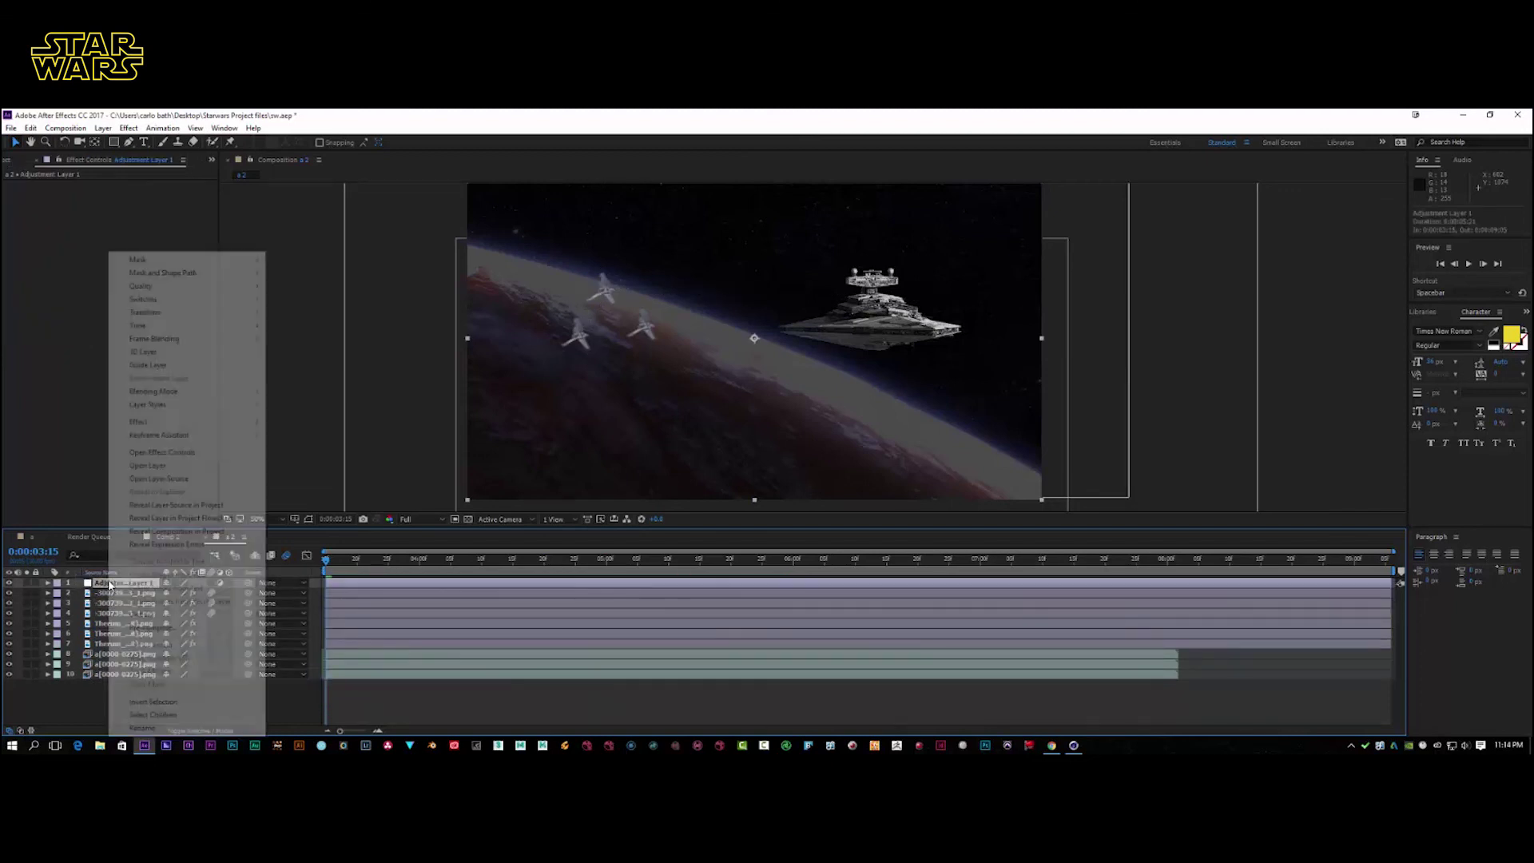
mouse_move(210, 430)
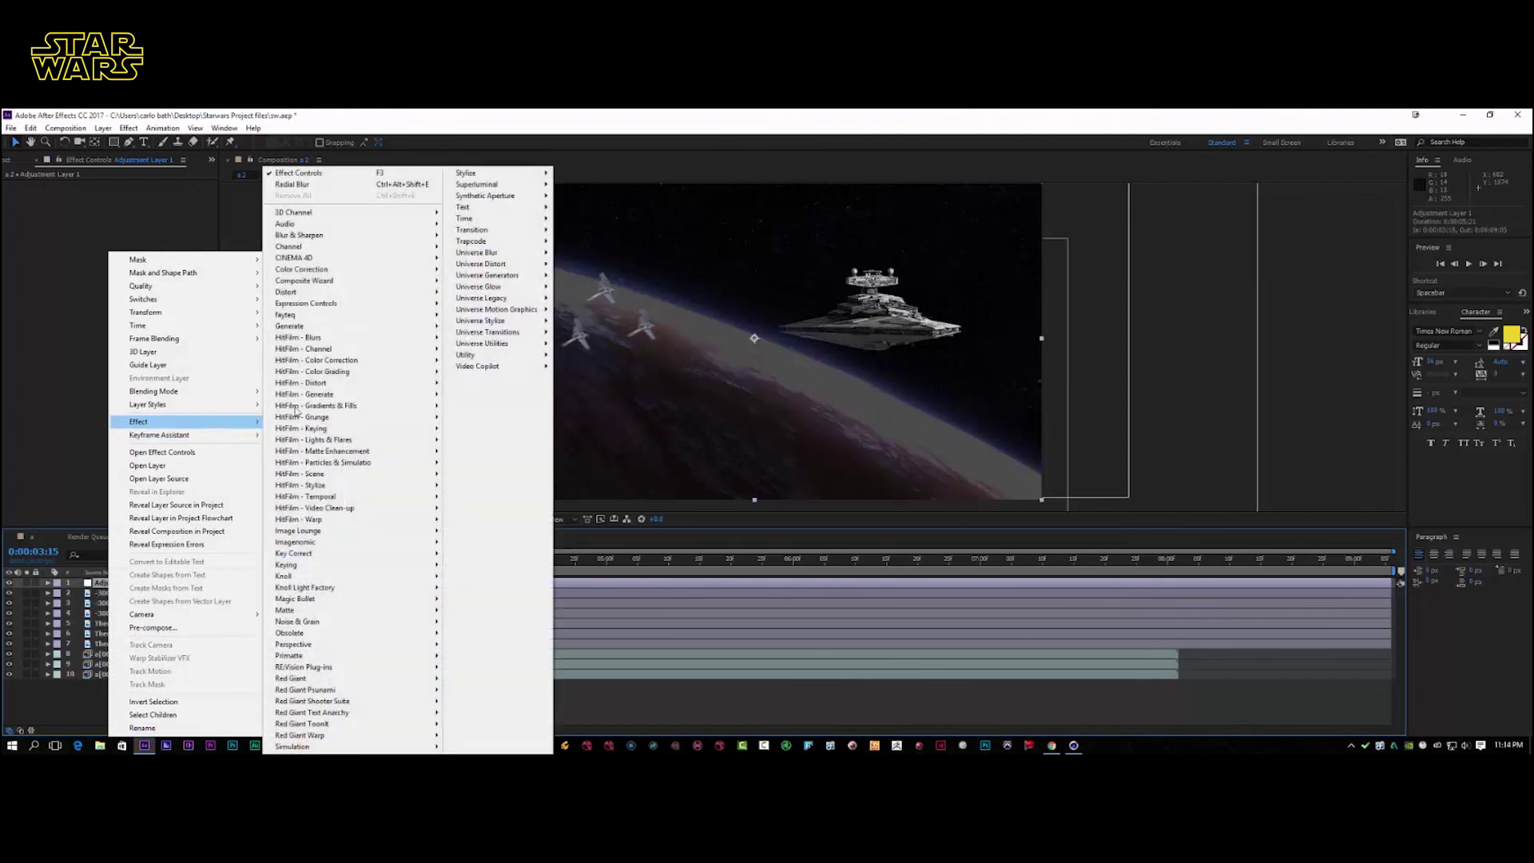
mouse_move(385, 276)
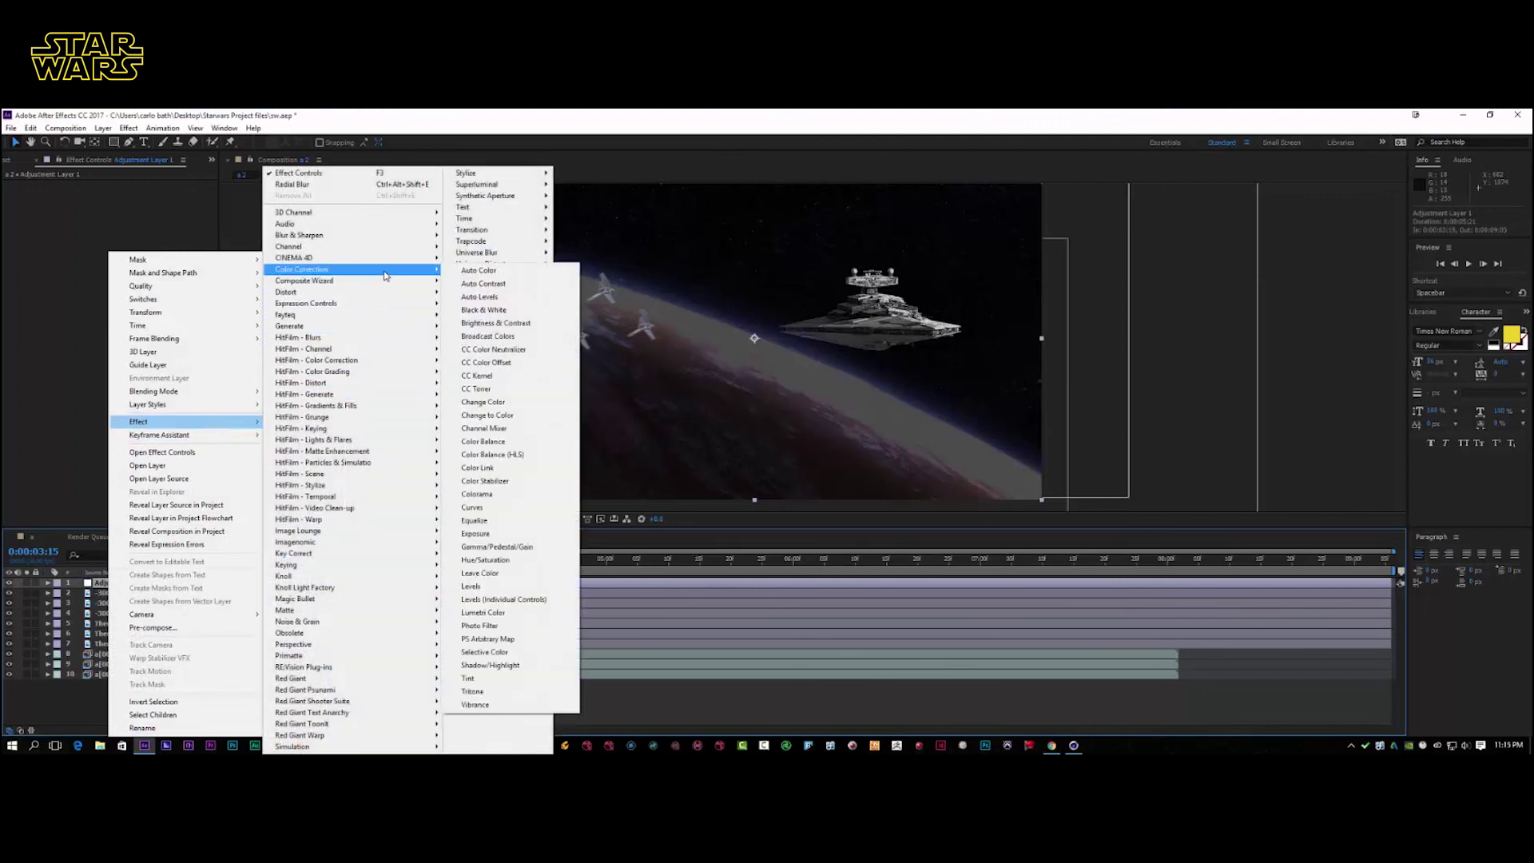
click(455, 507)
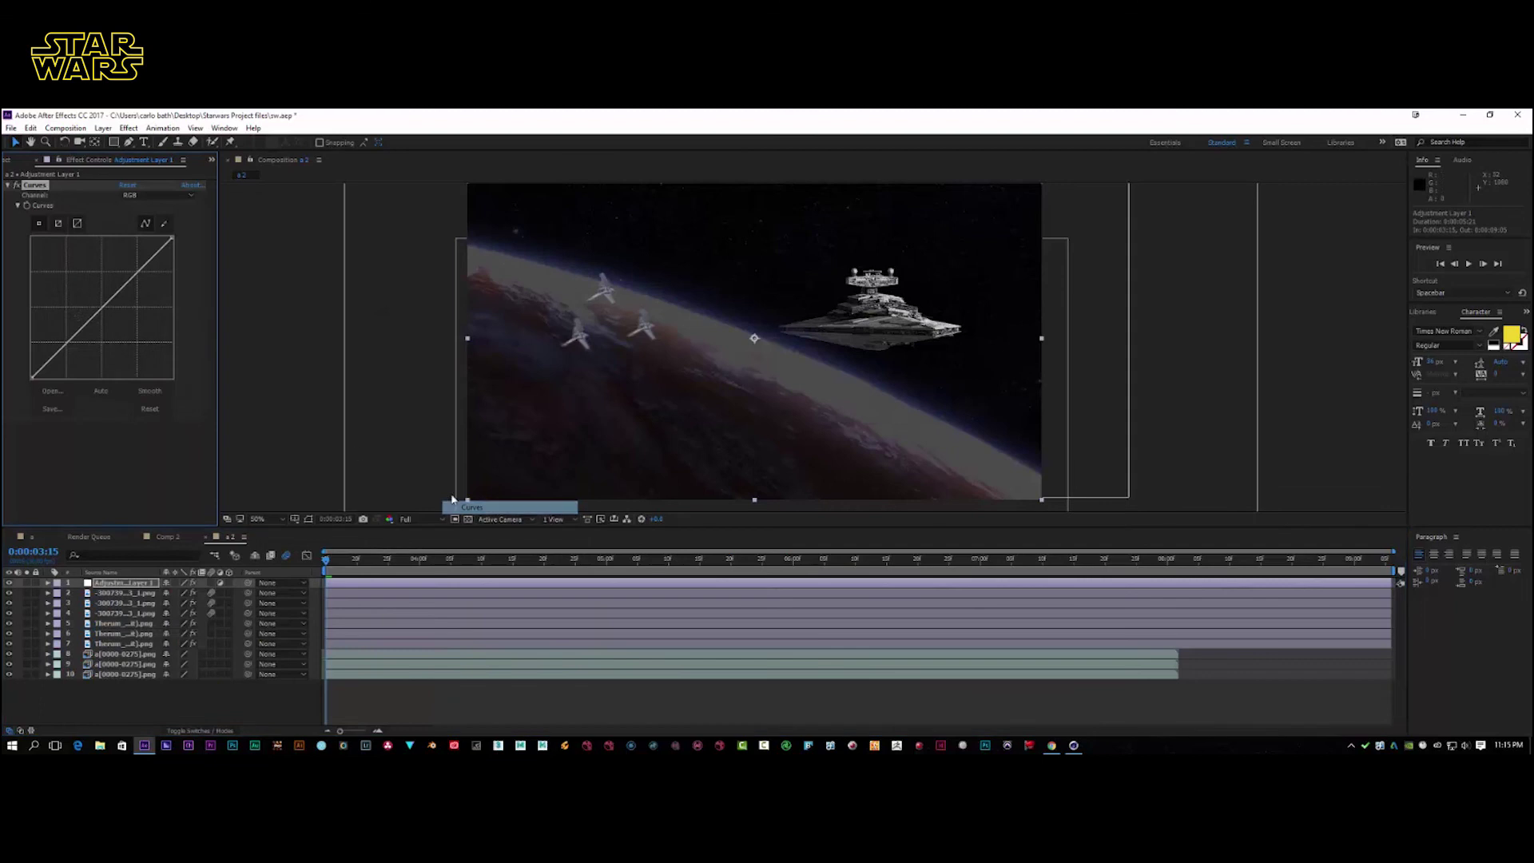
drag(103, 308, 114, 318)
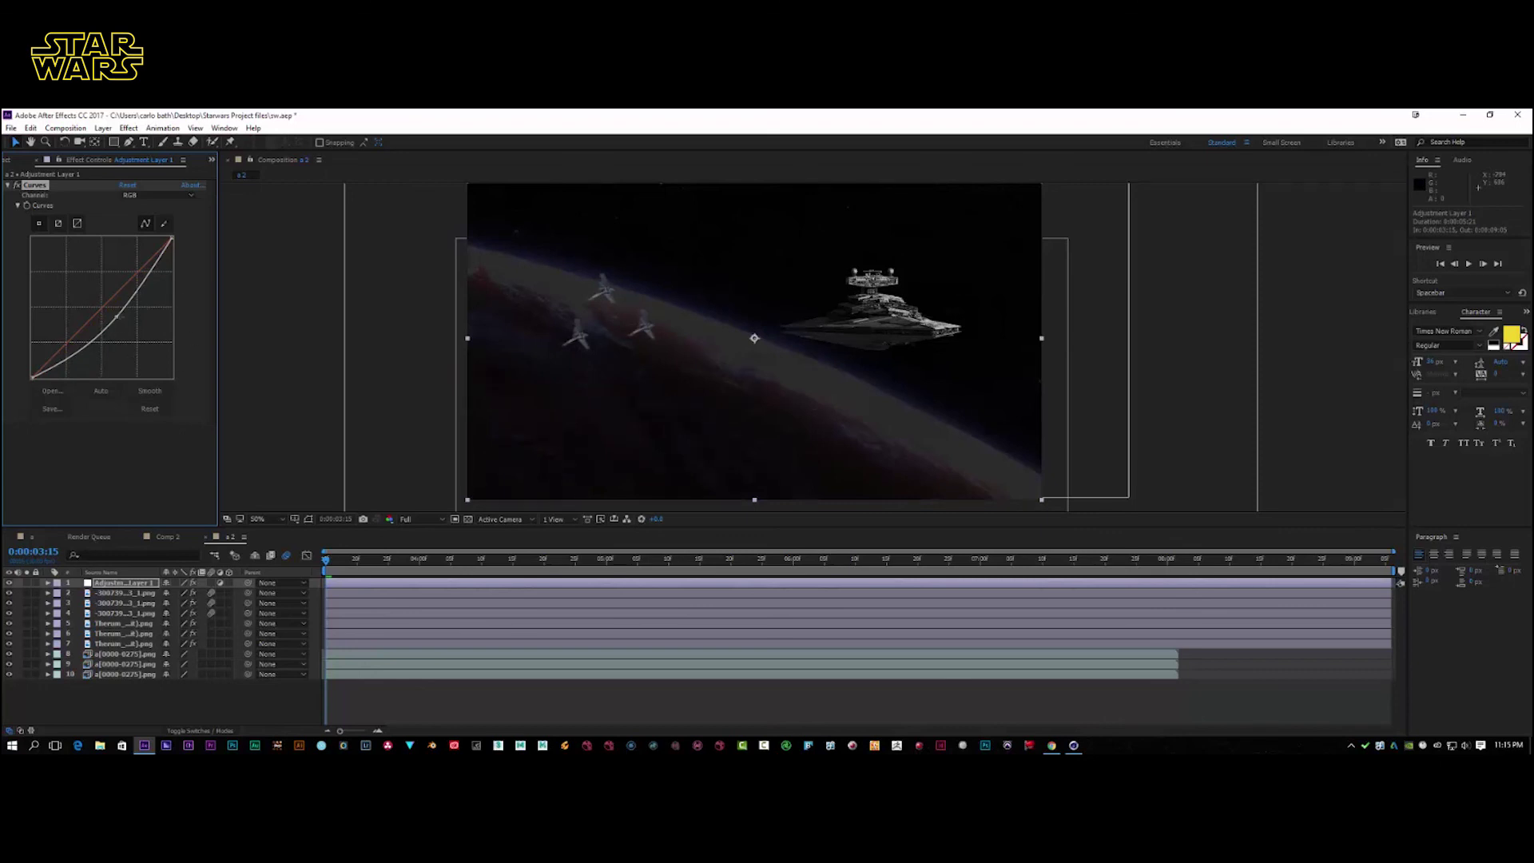
drag(116, 317, 113, 324)
click(1469, 265)
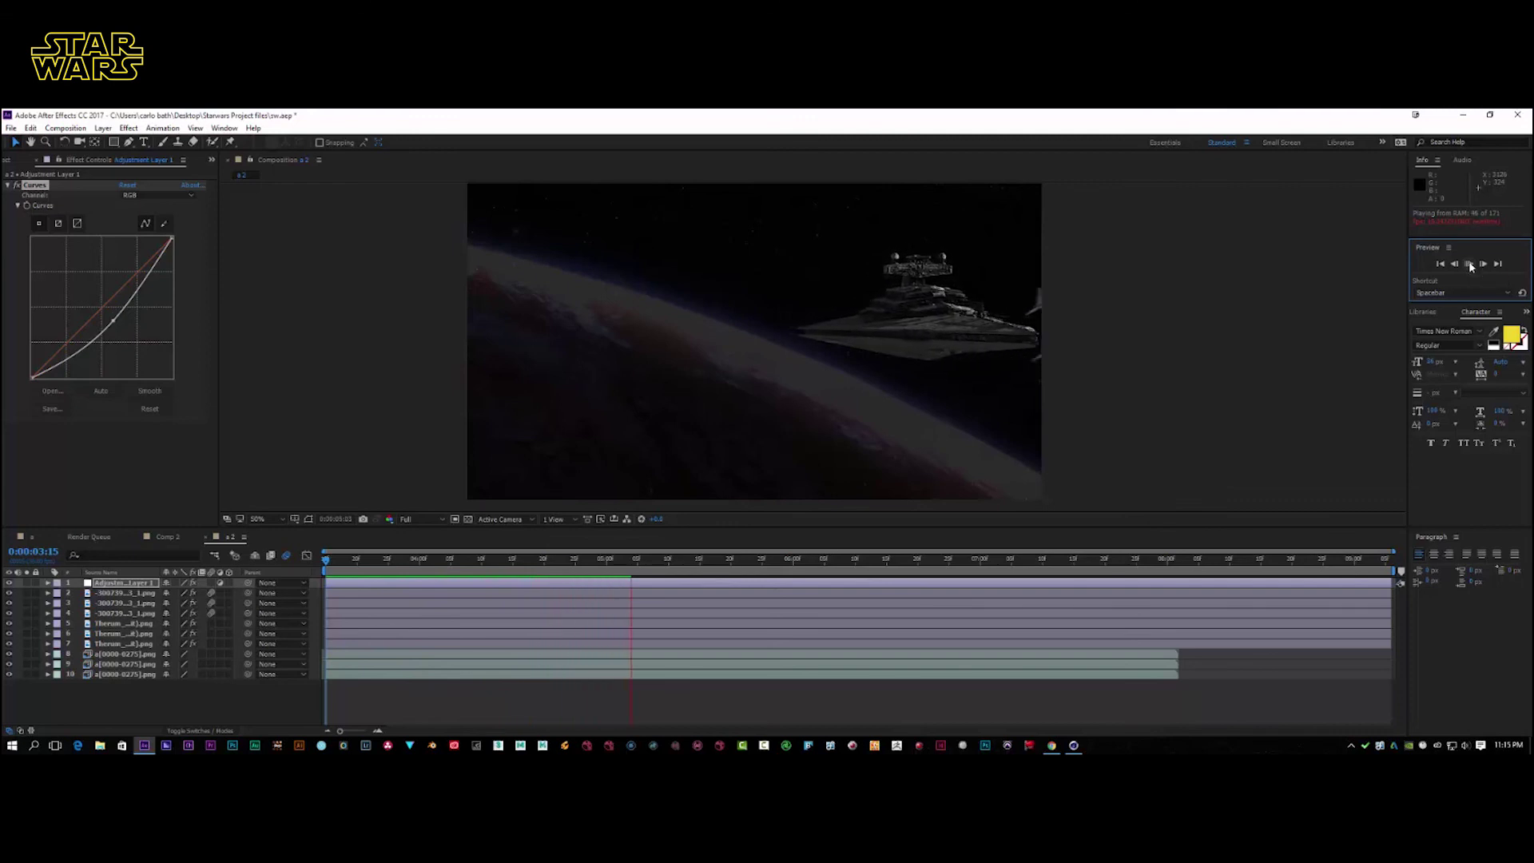
Add Hue/Saturation to Adjustment Layer 1 with Master Saturation at about -48
key(space)
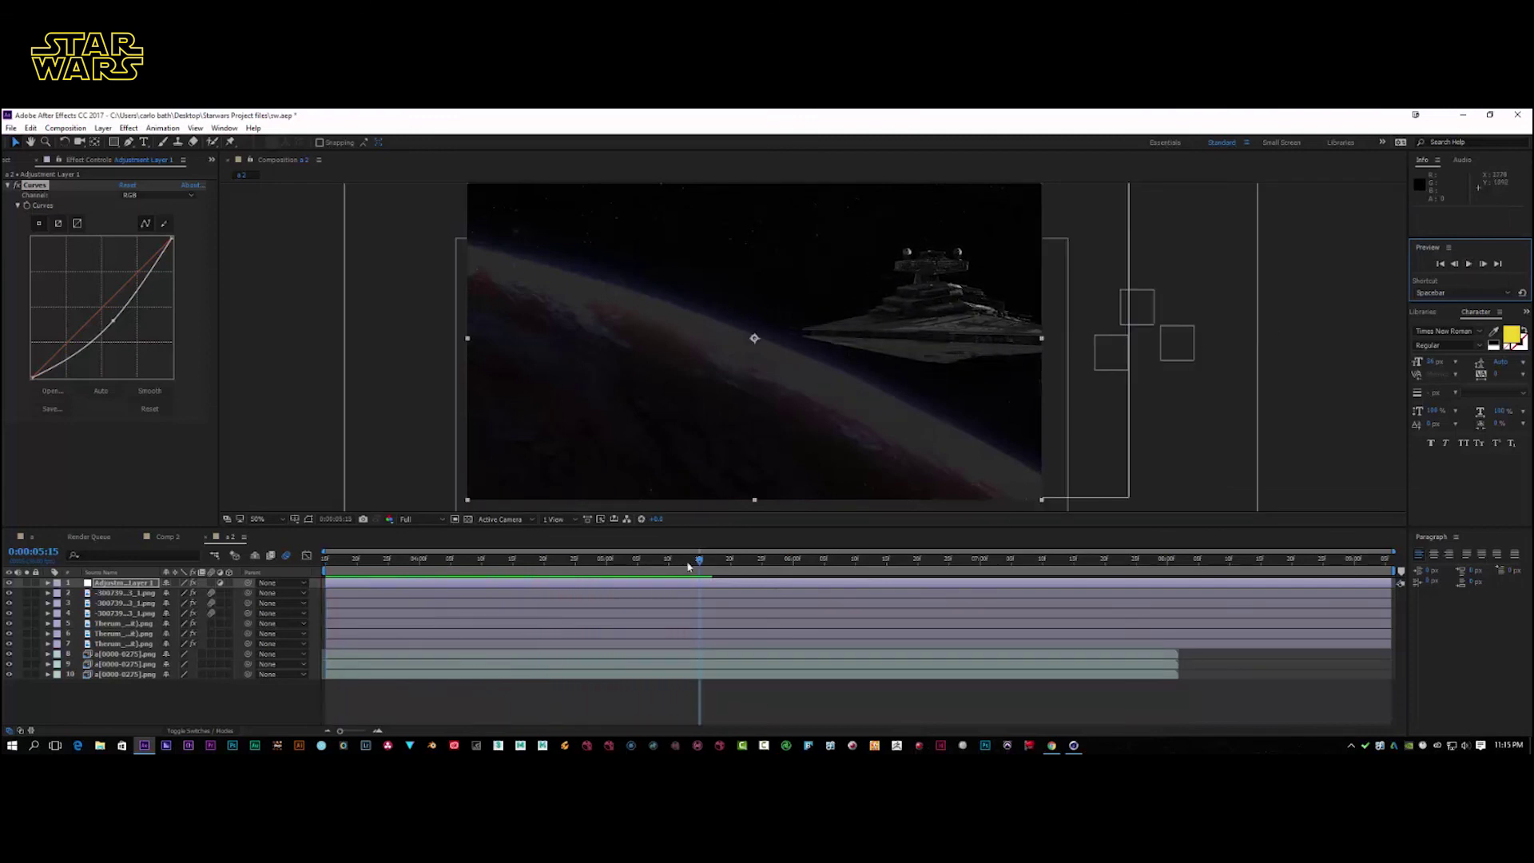
key(space)
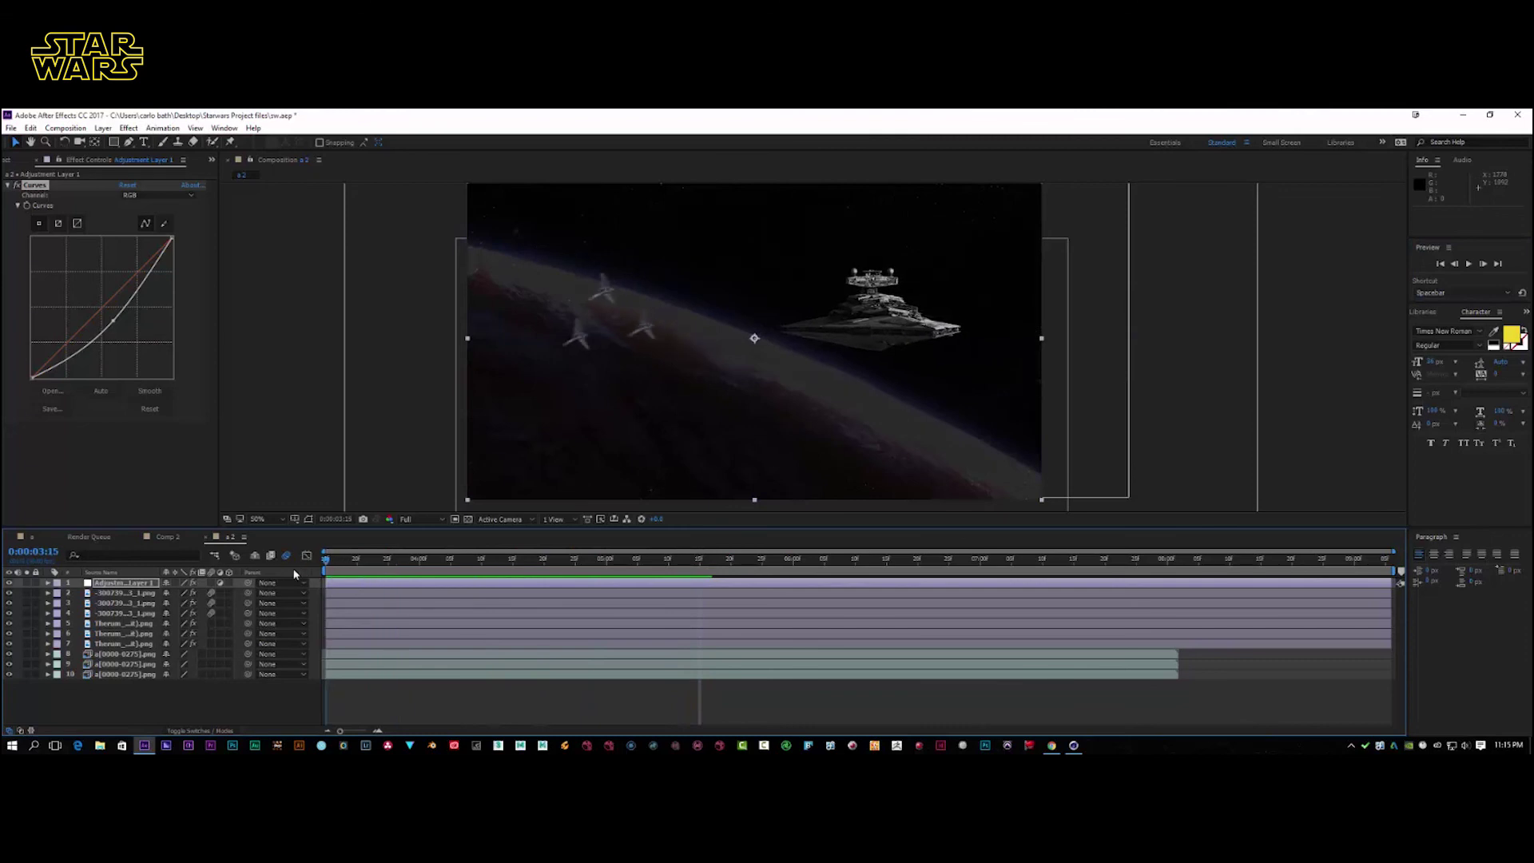
right_click(102, 588)
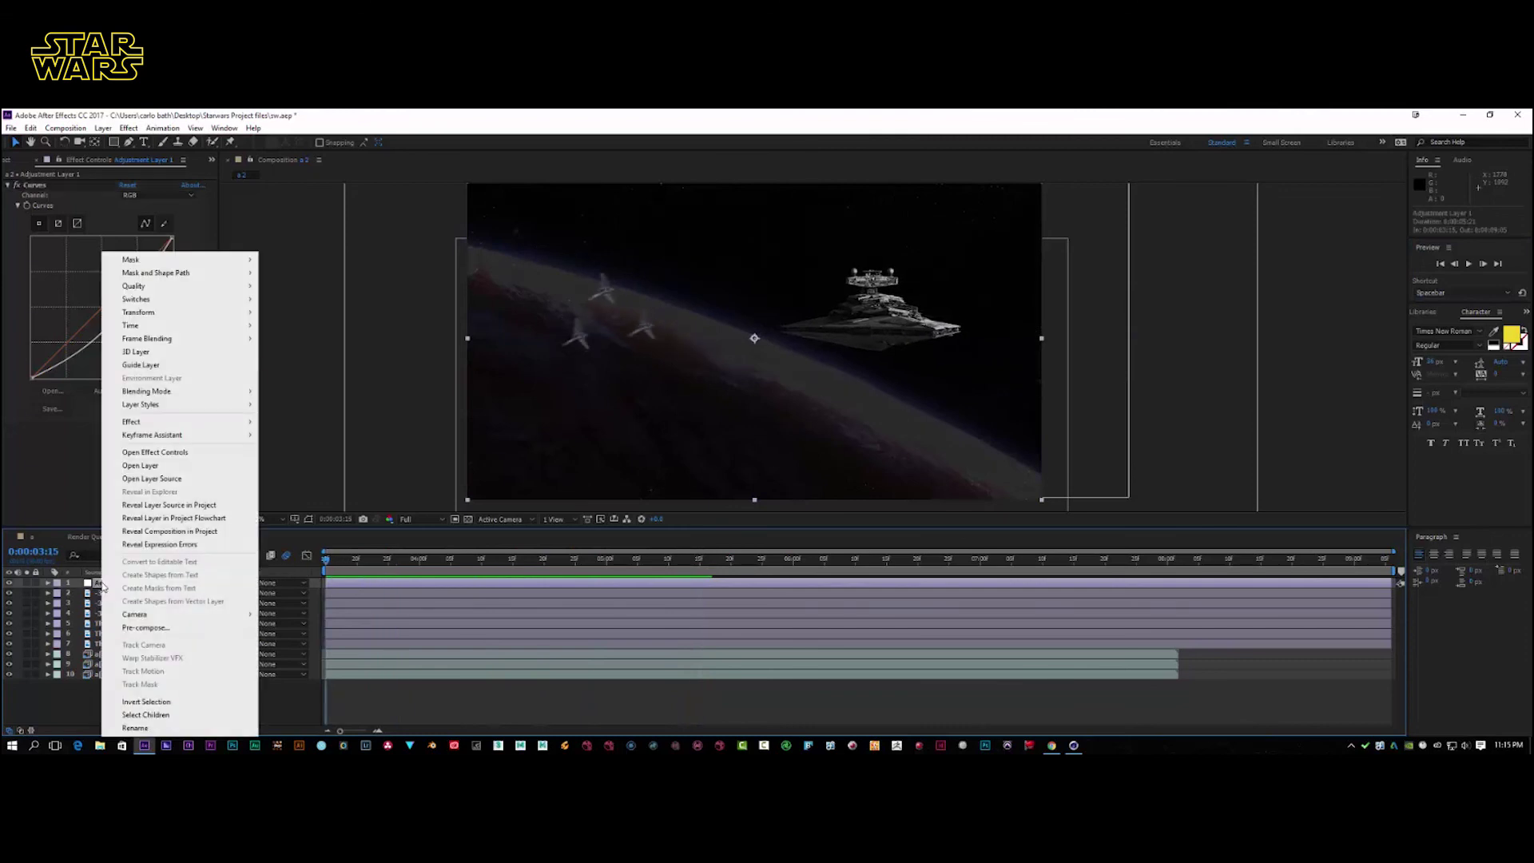
mouse_move(178, 421)
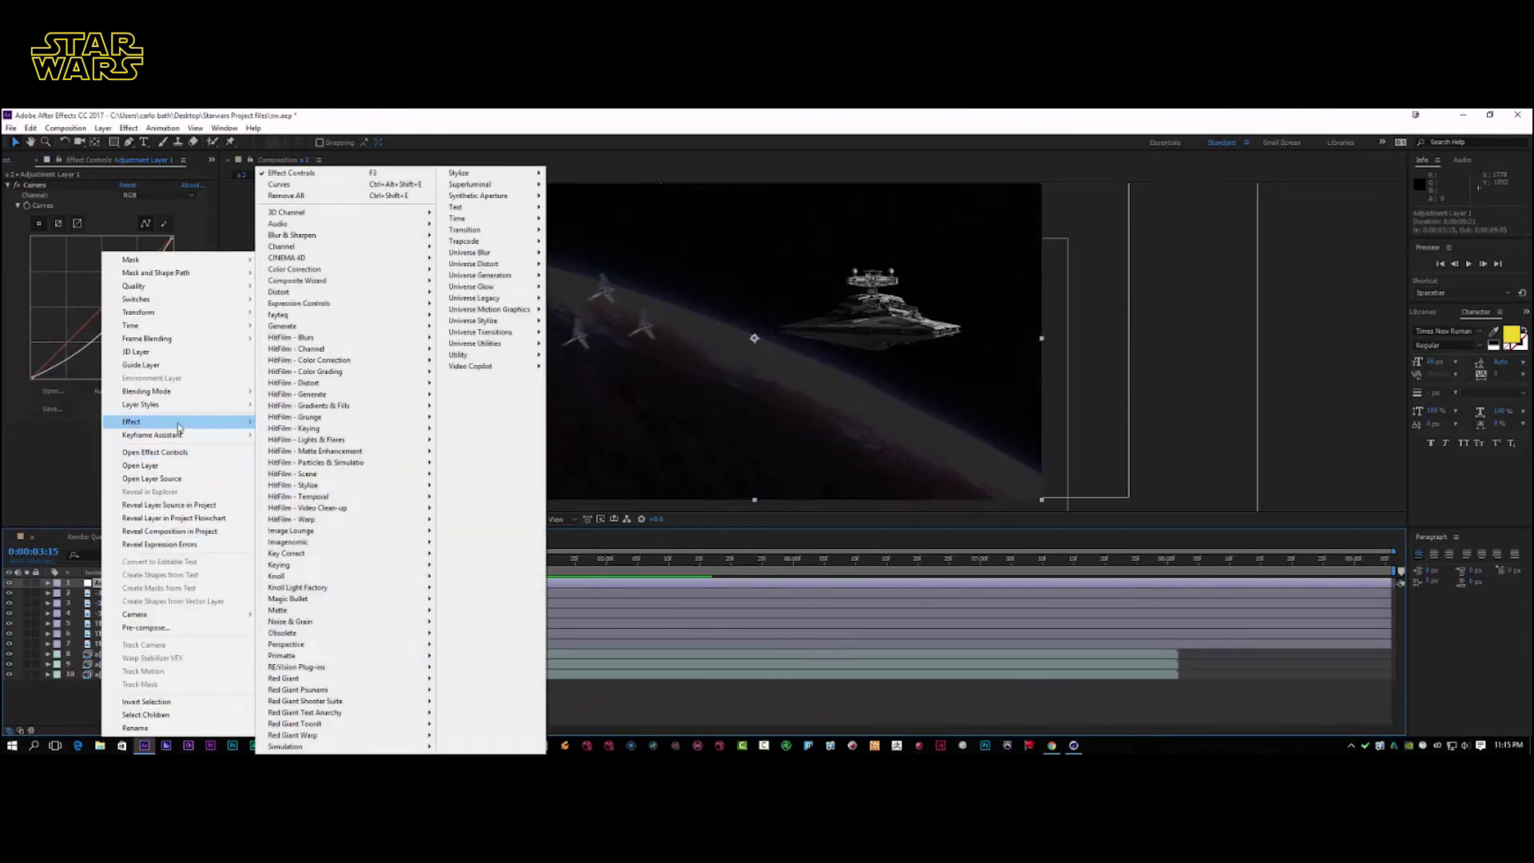
mouse_move(410, 271)
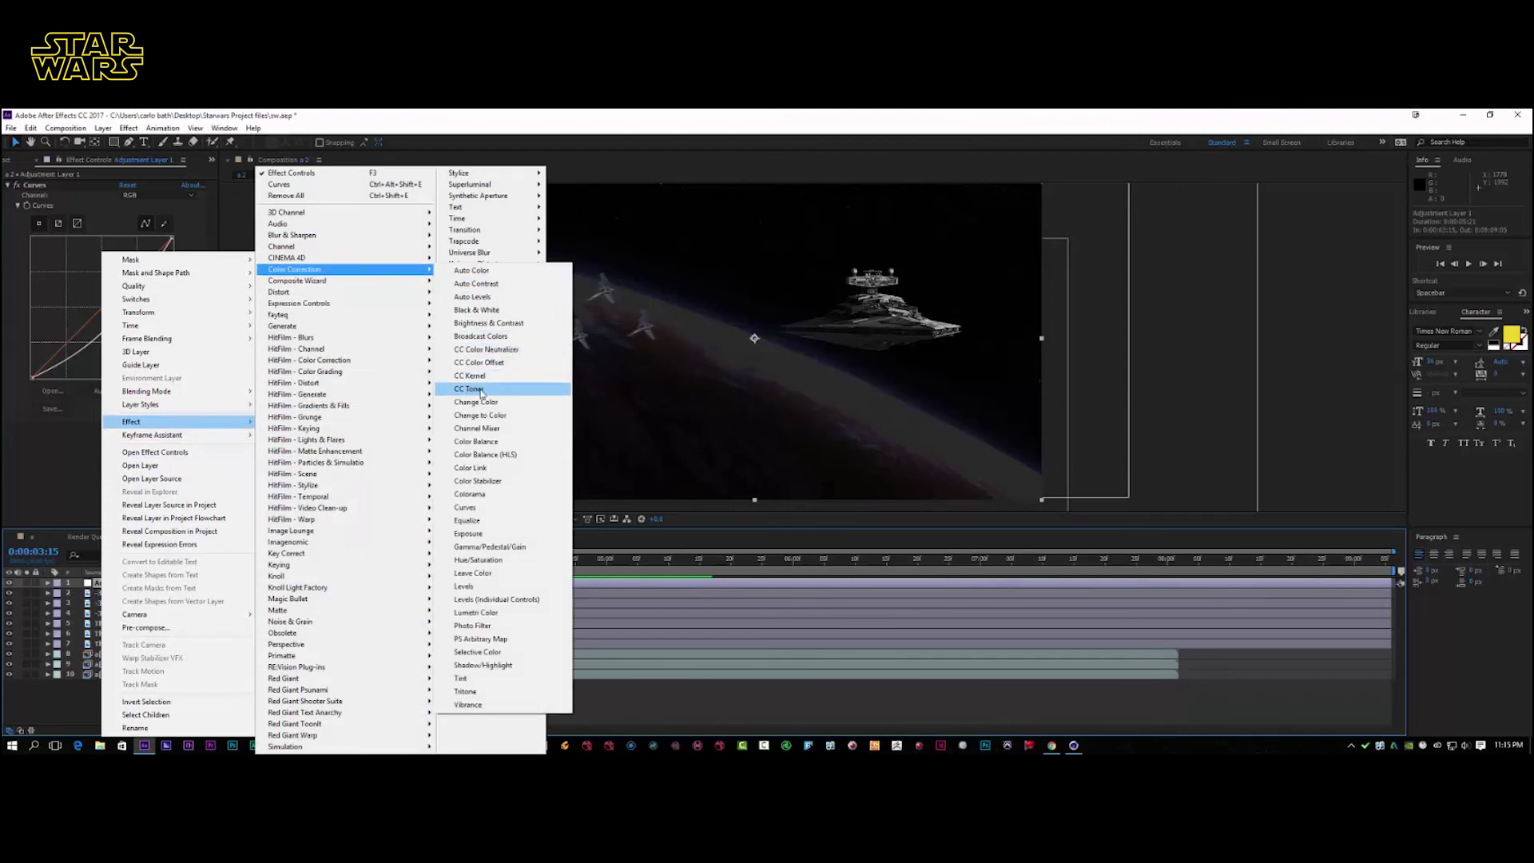
click(479, 560)
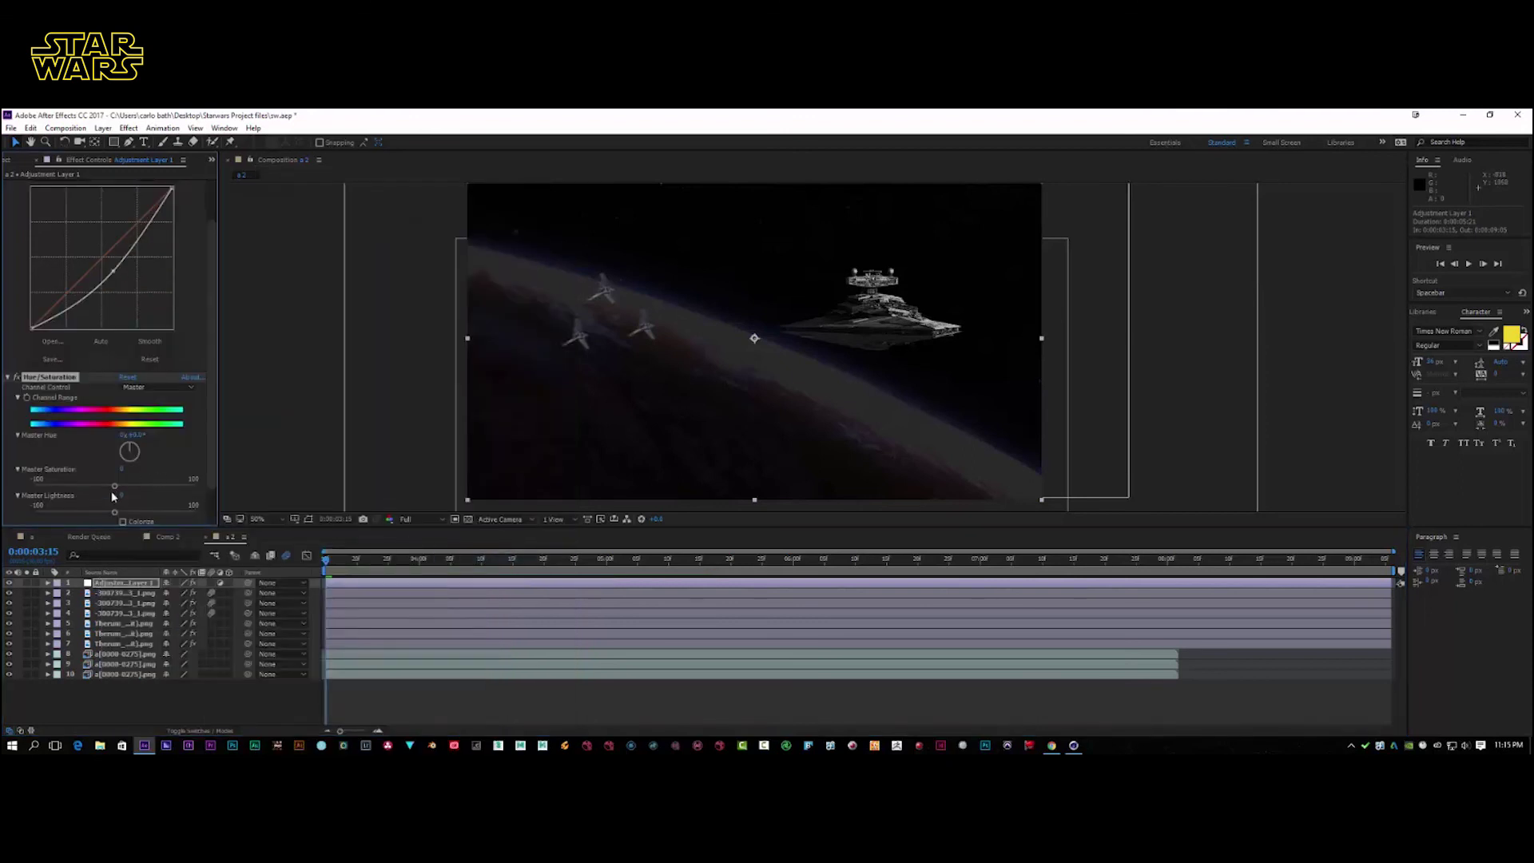
drag(115, 487, 74, 483)
drag(72, 491, 110, 509)
click(179, 389)
click(232, 400)
click(232, 400)
click(1470, 265)
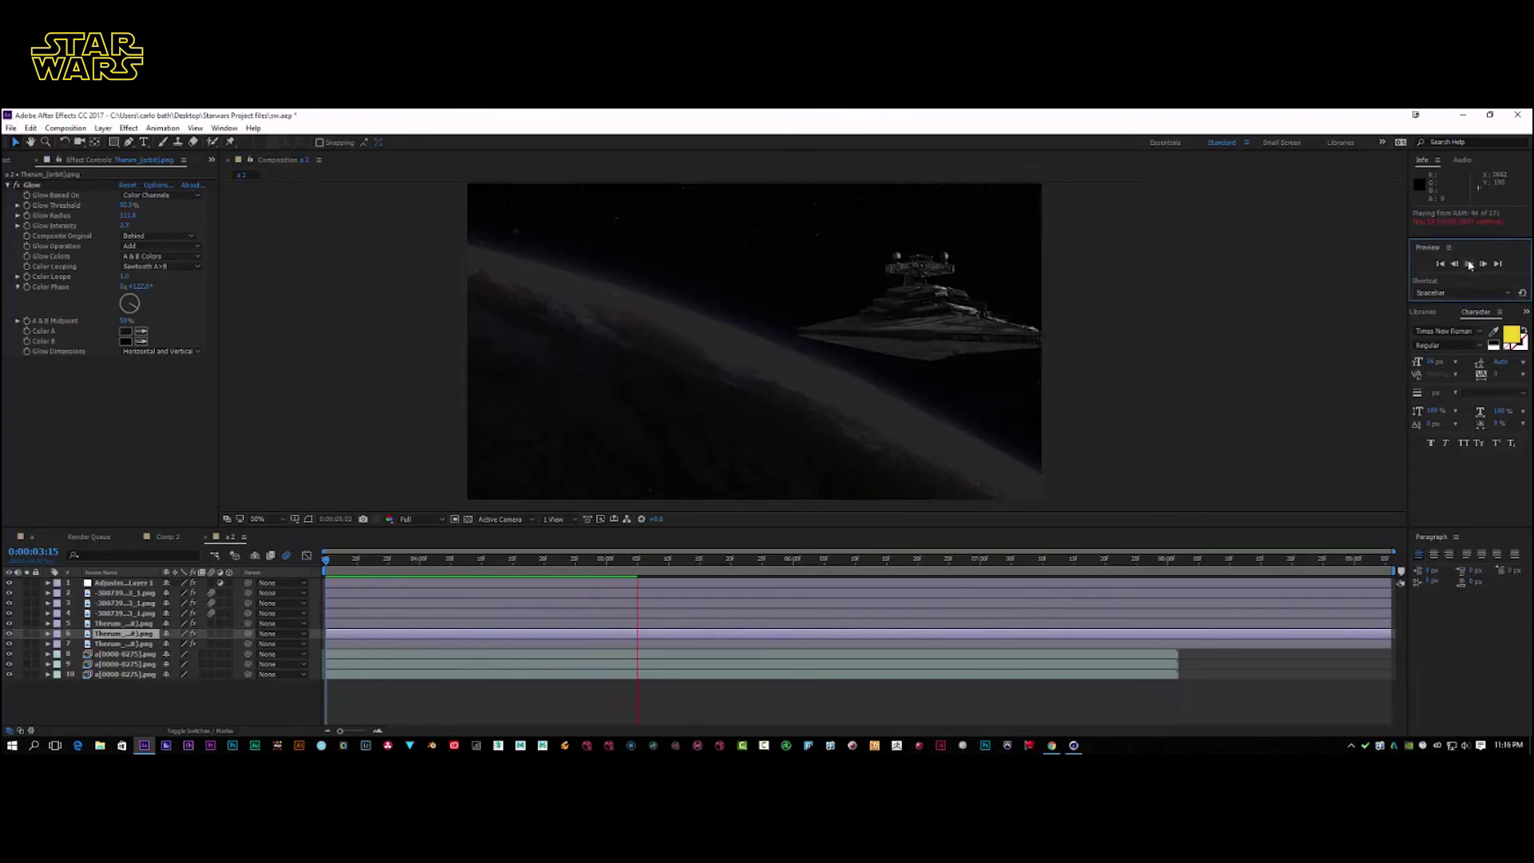
key(space)
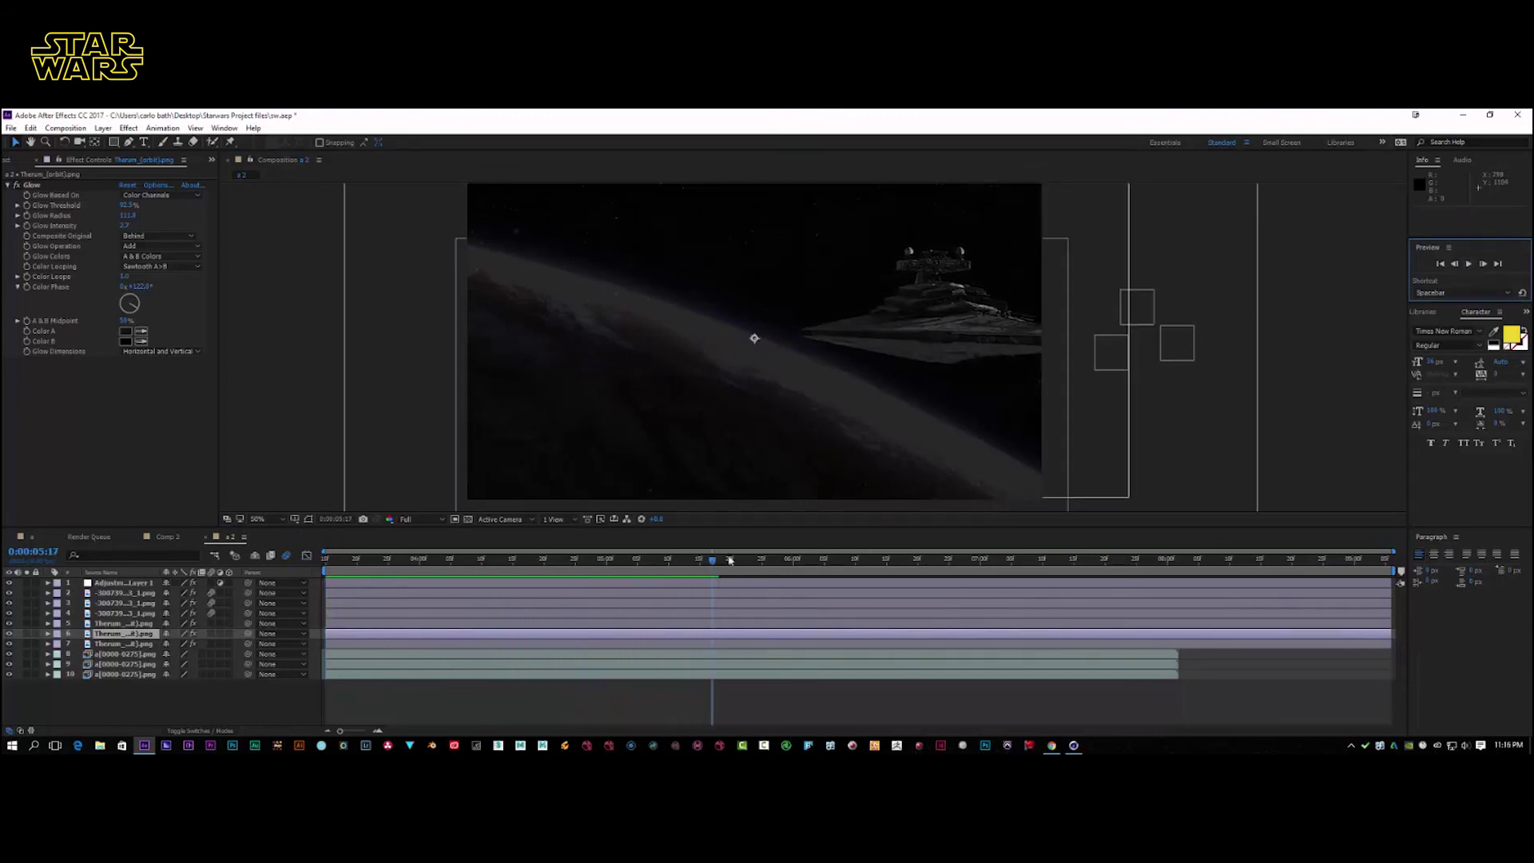
drag(723, 559, 315, 561)
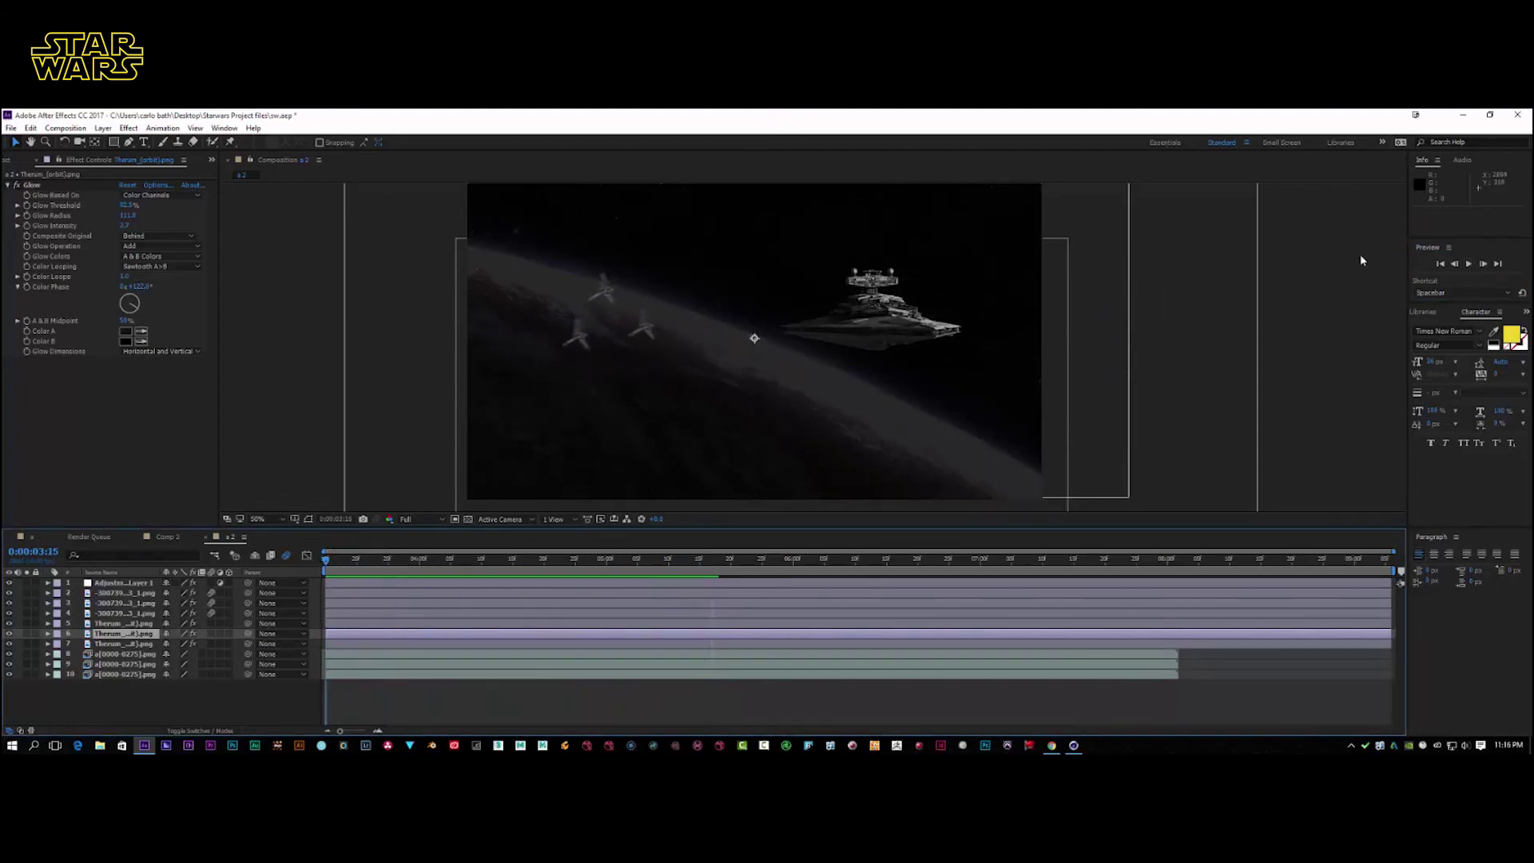
click(1470, 265)
click(799, 383)
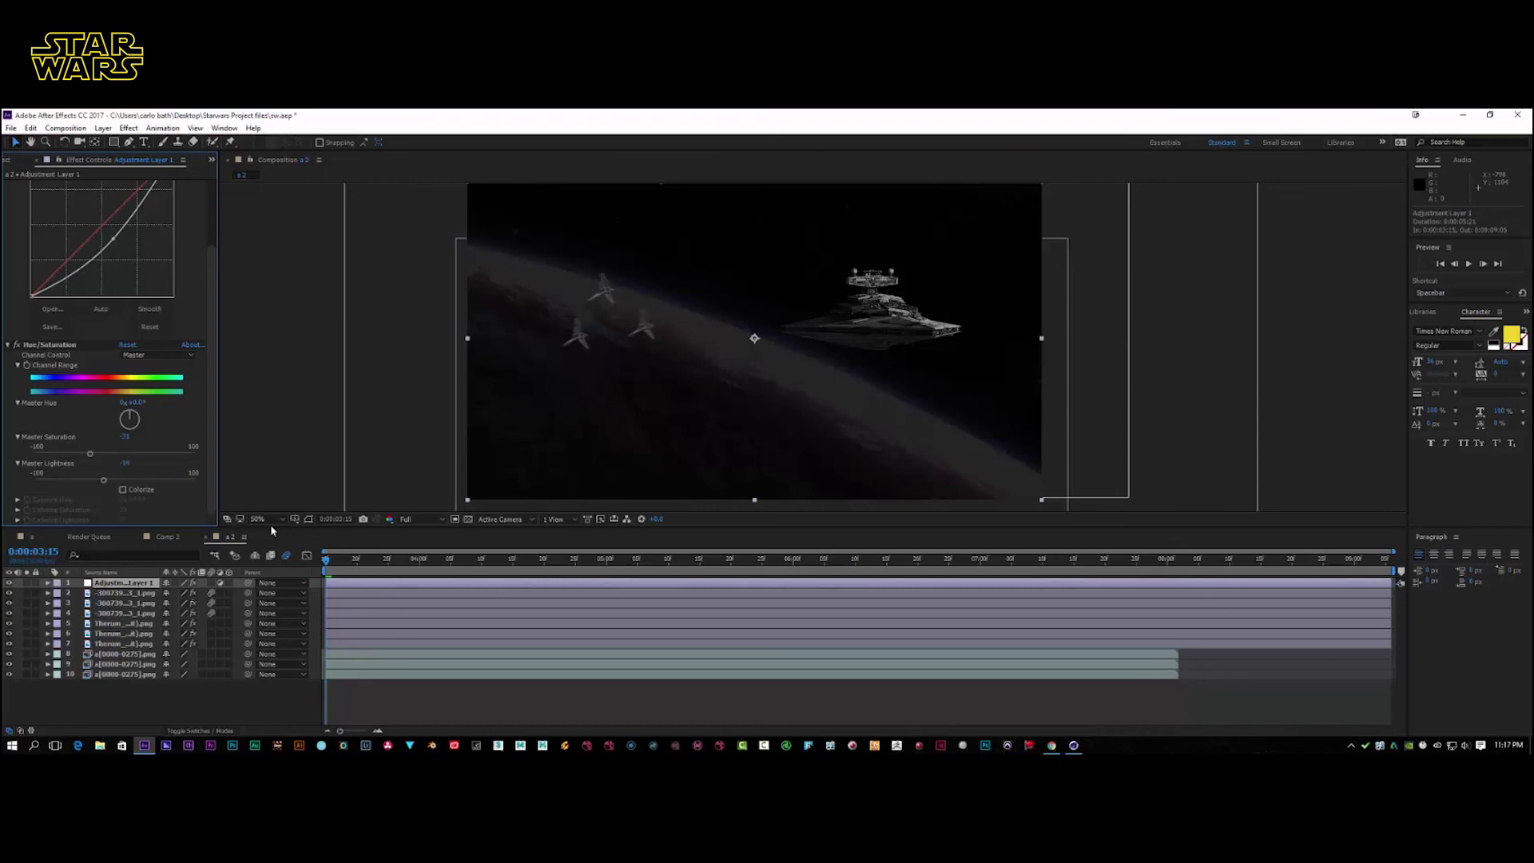
click(1469, 263)
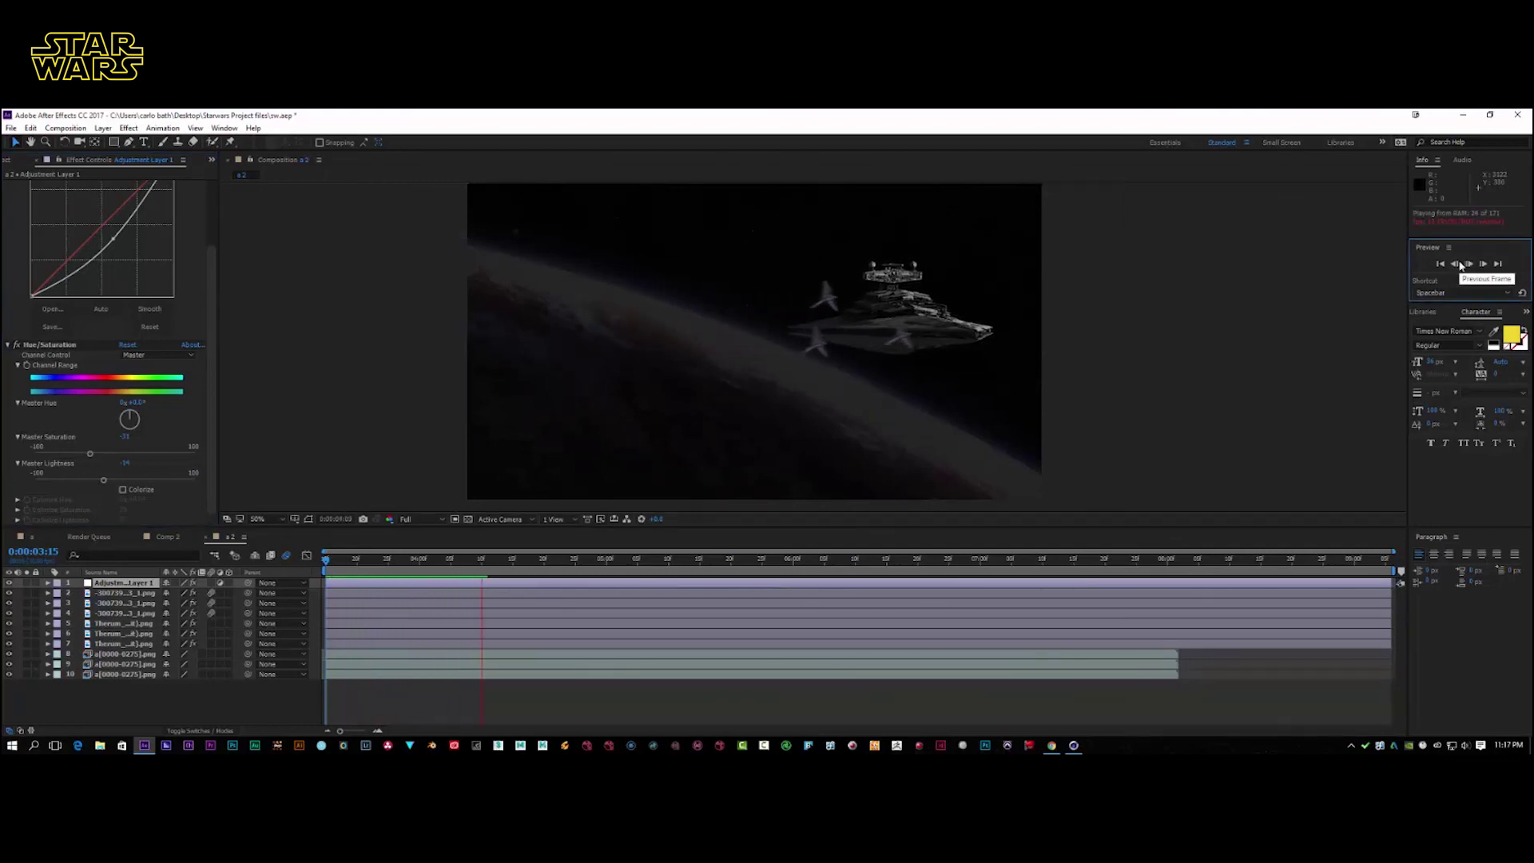
click(1470, 264)
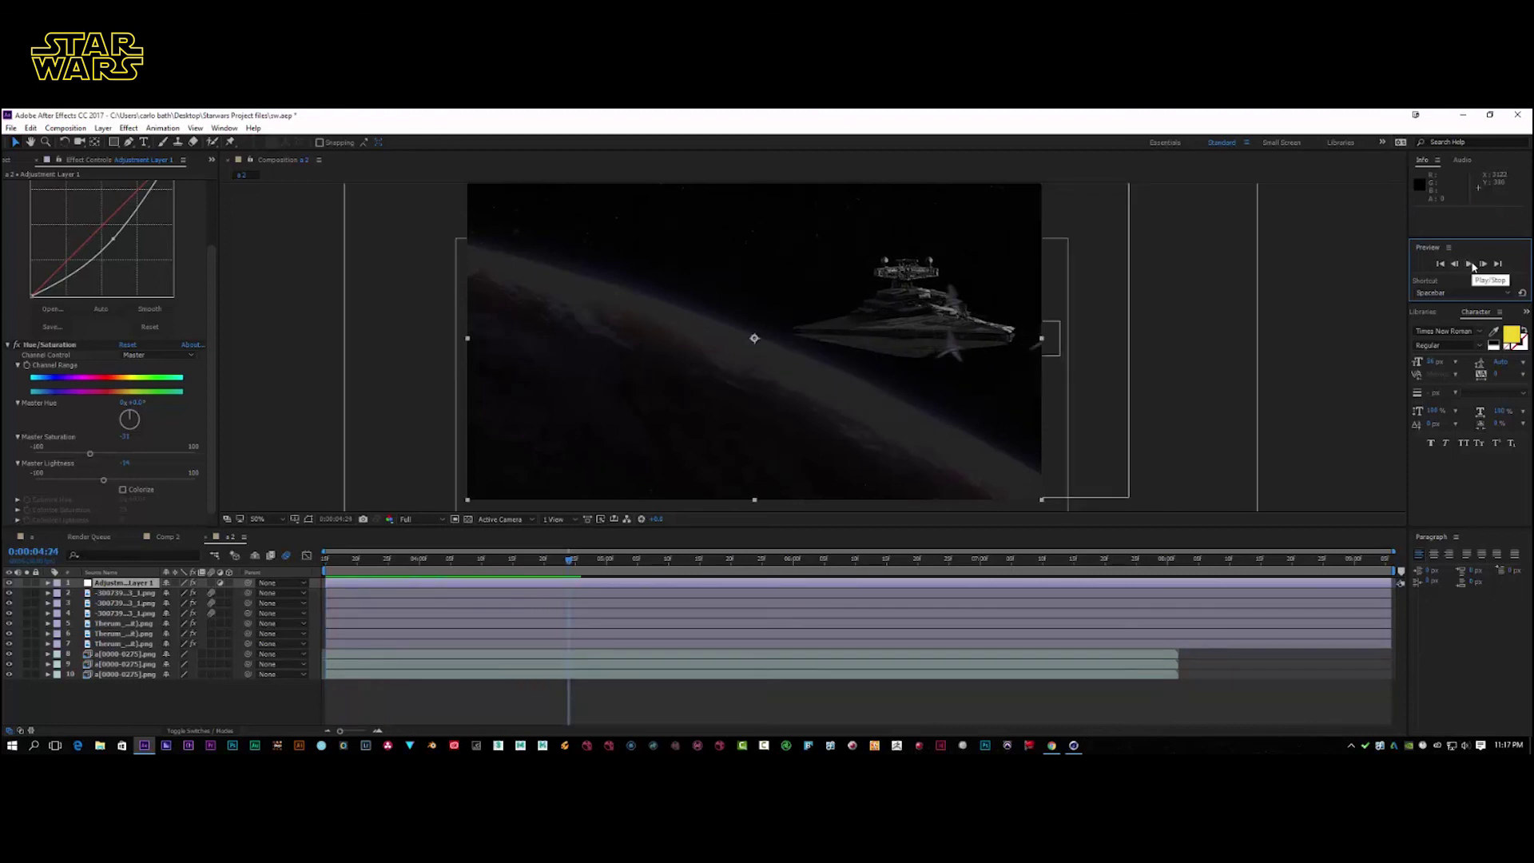